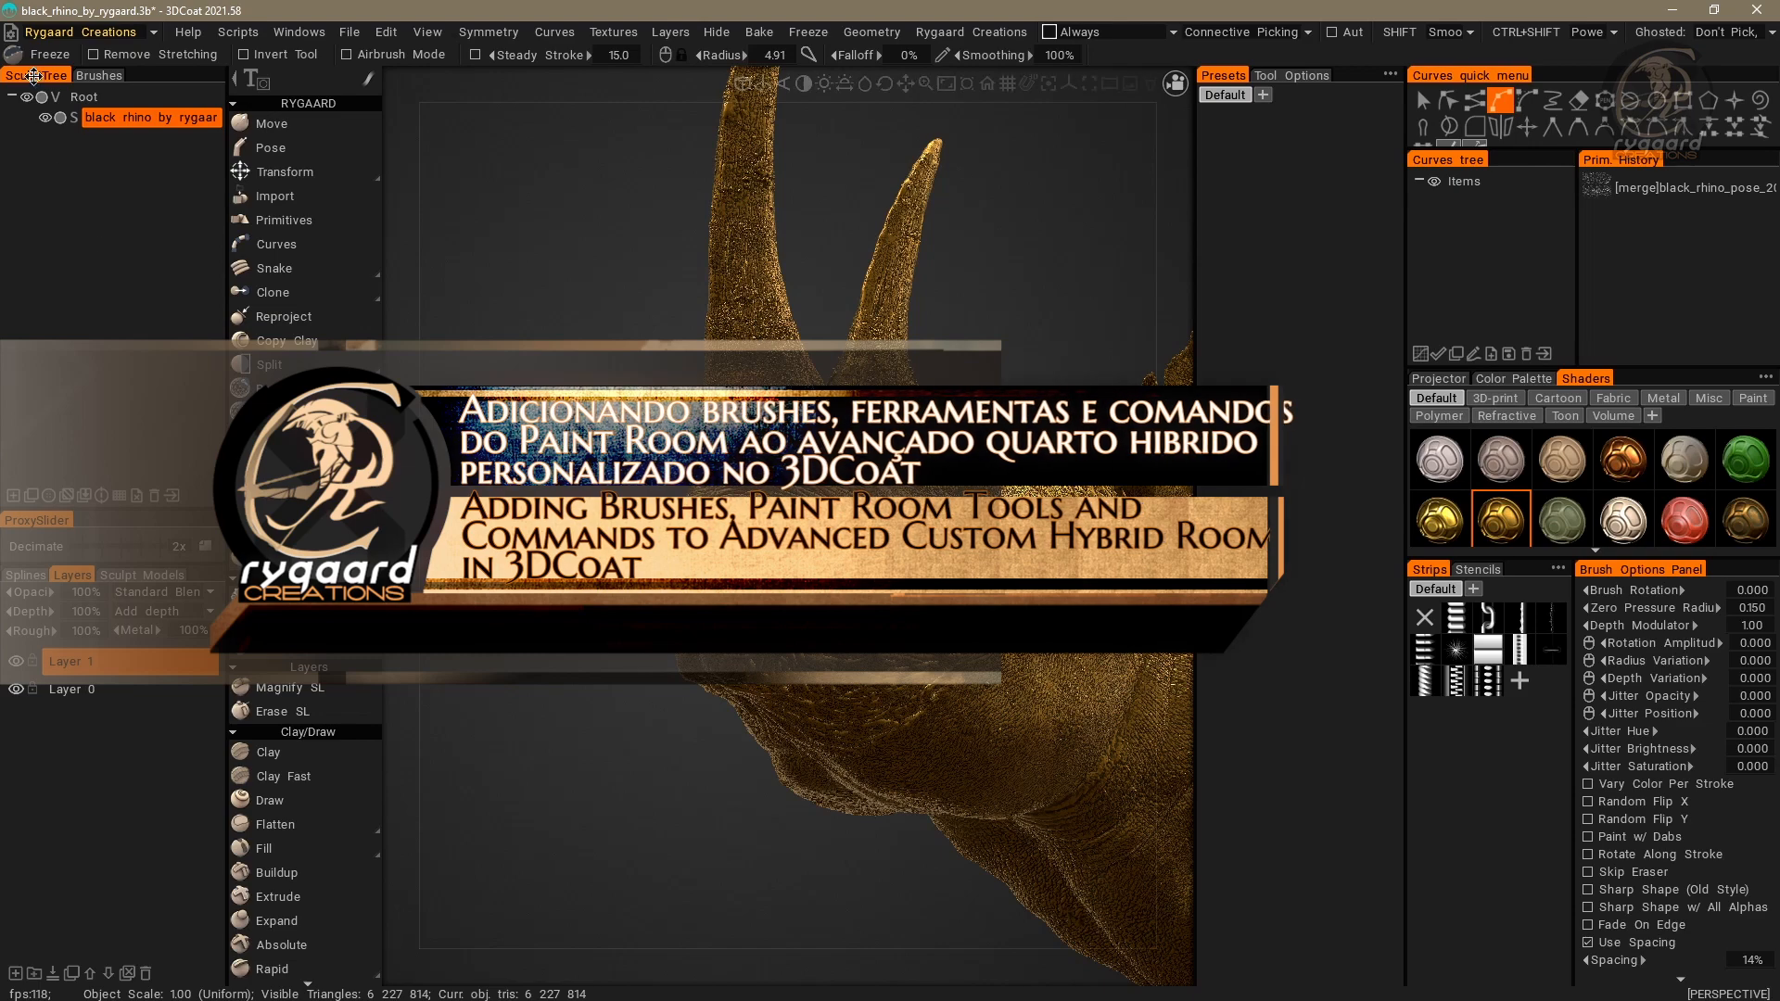
{"action": "left_click", "coordinate": [116, 32]}
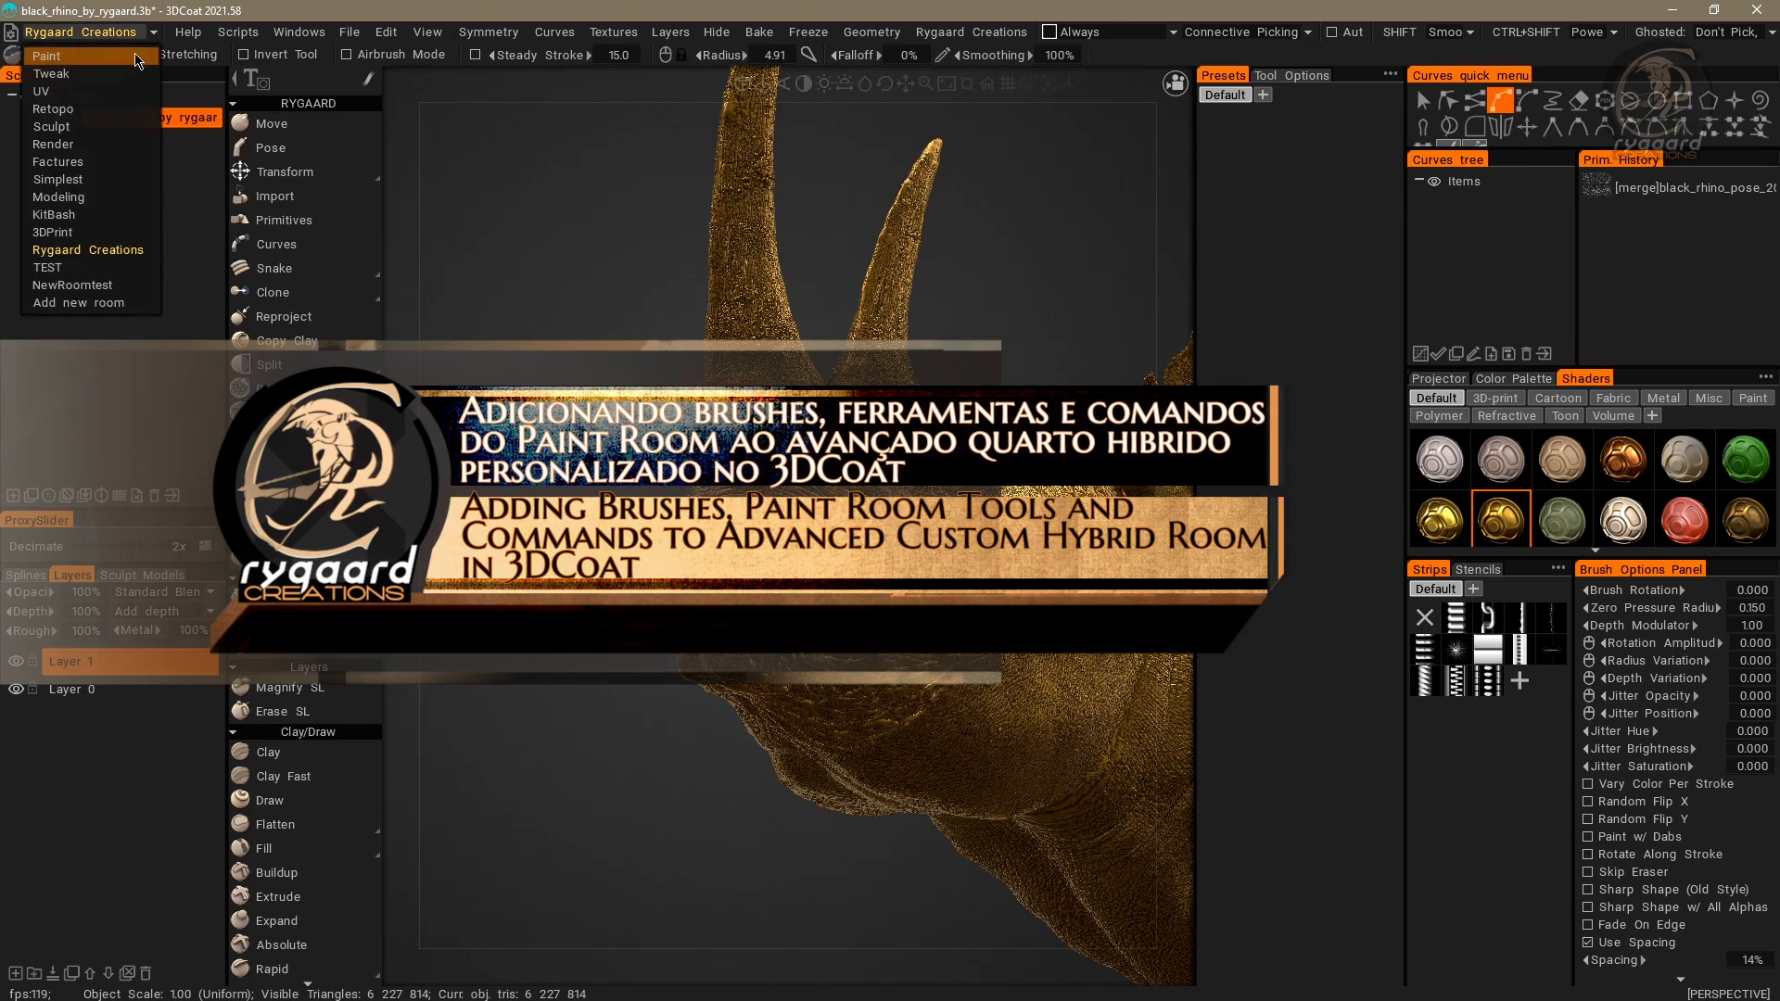
{"action": "left_click", "coordinate": [340, 162]}
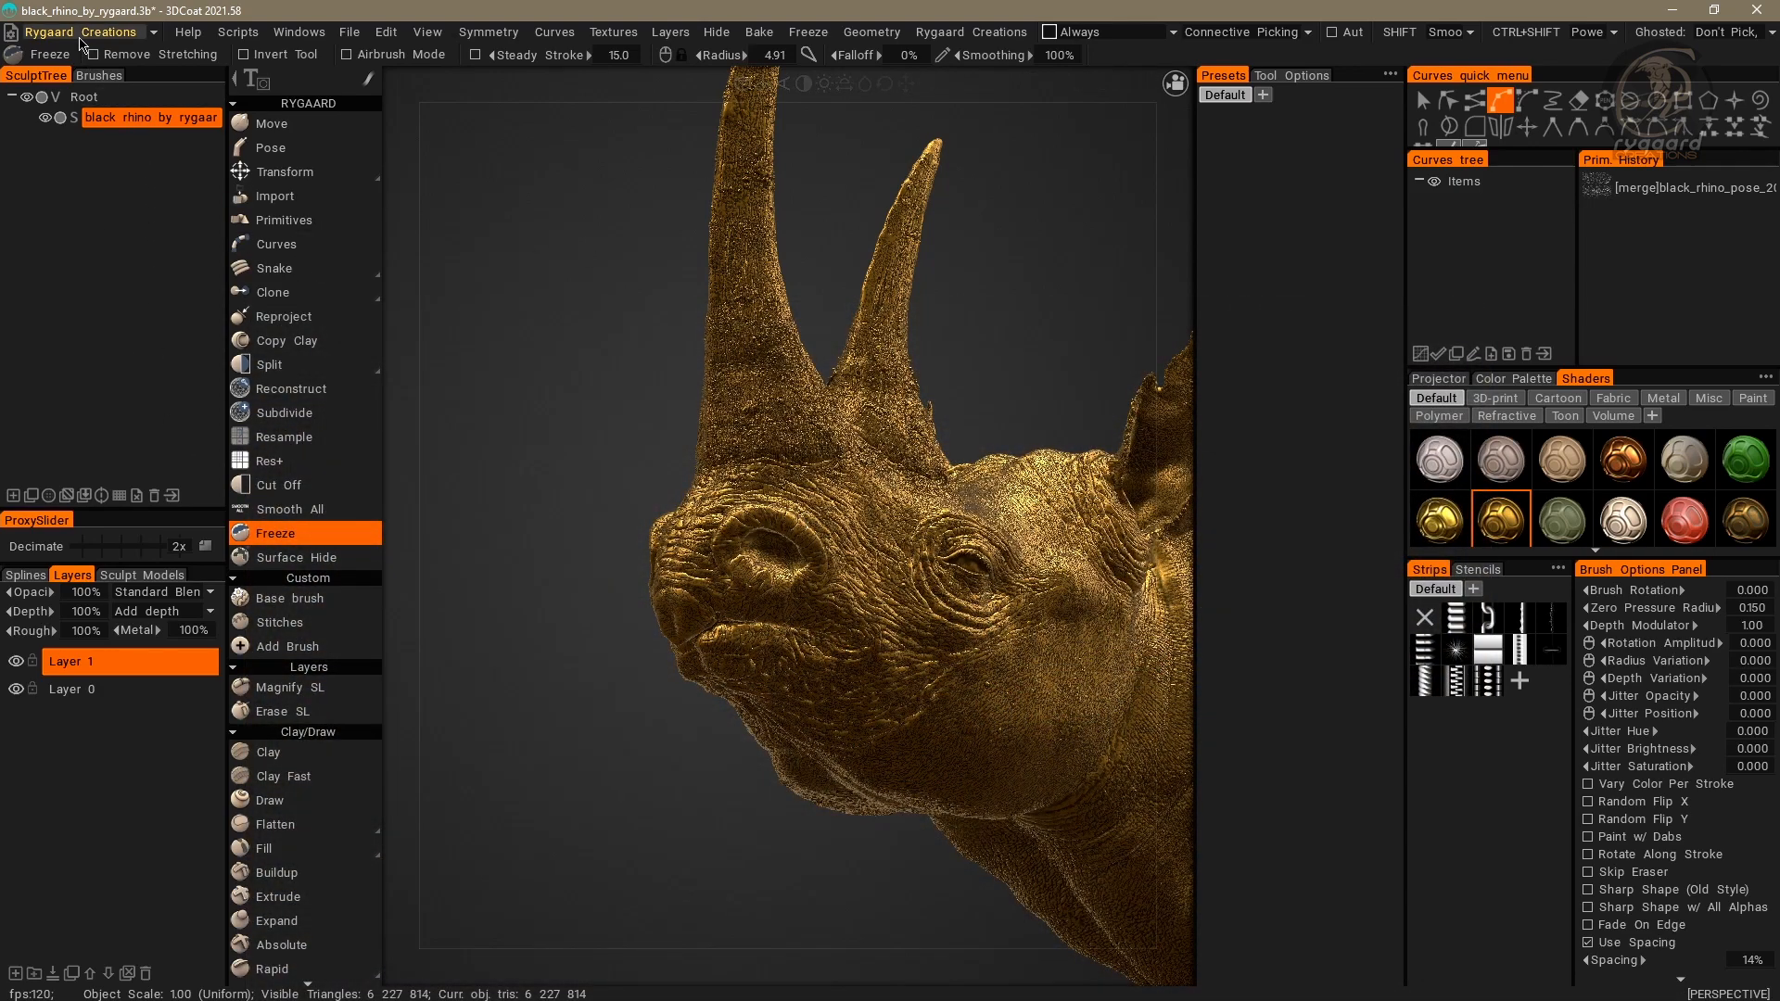
{"action": "left_click", "coordinate": [102, 33]}
{"action": "left_click", "coordinate": [127, 32]}
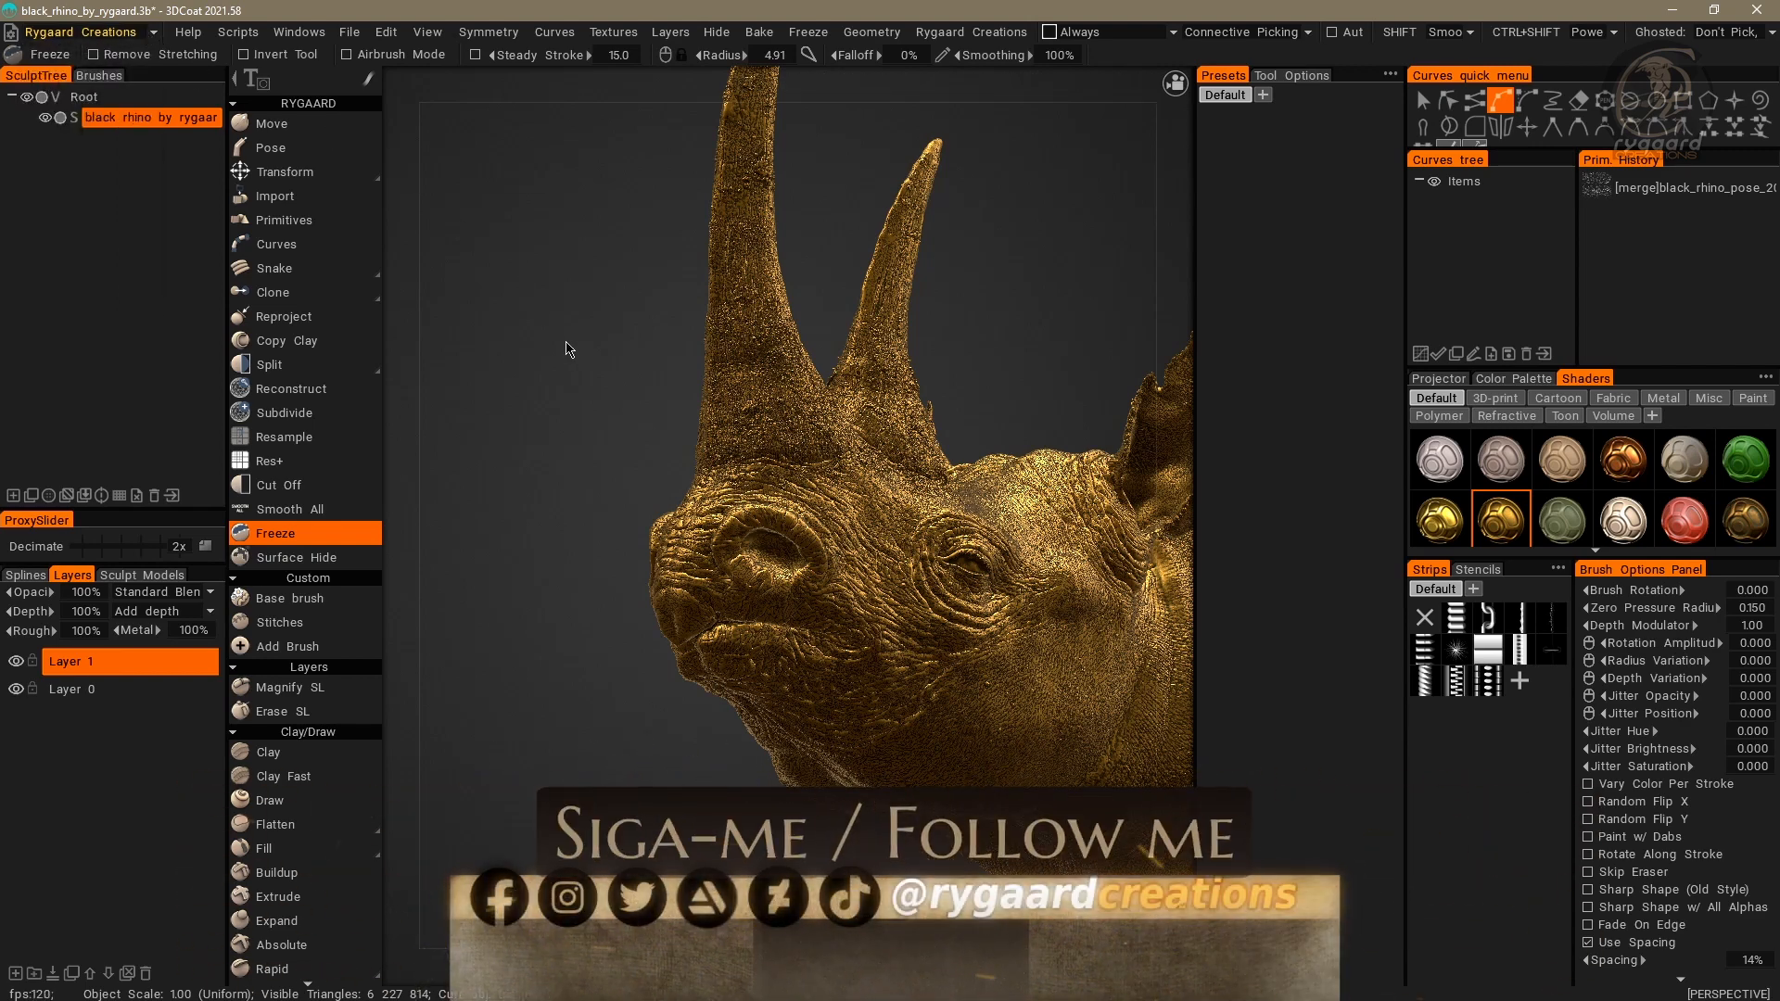
Step: Switch to the Paint room and open its toolset script for editing
{"action": "left_click", "coordinate": [78, 32]}
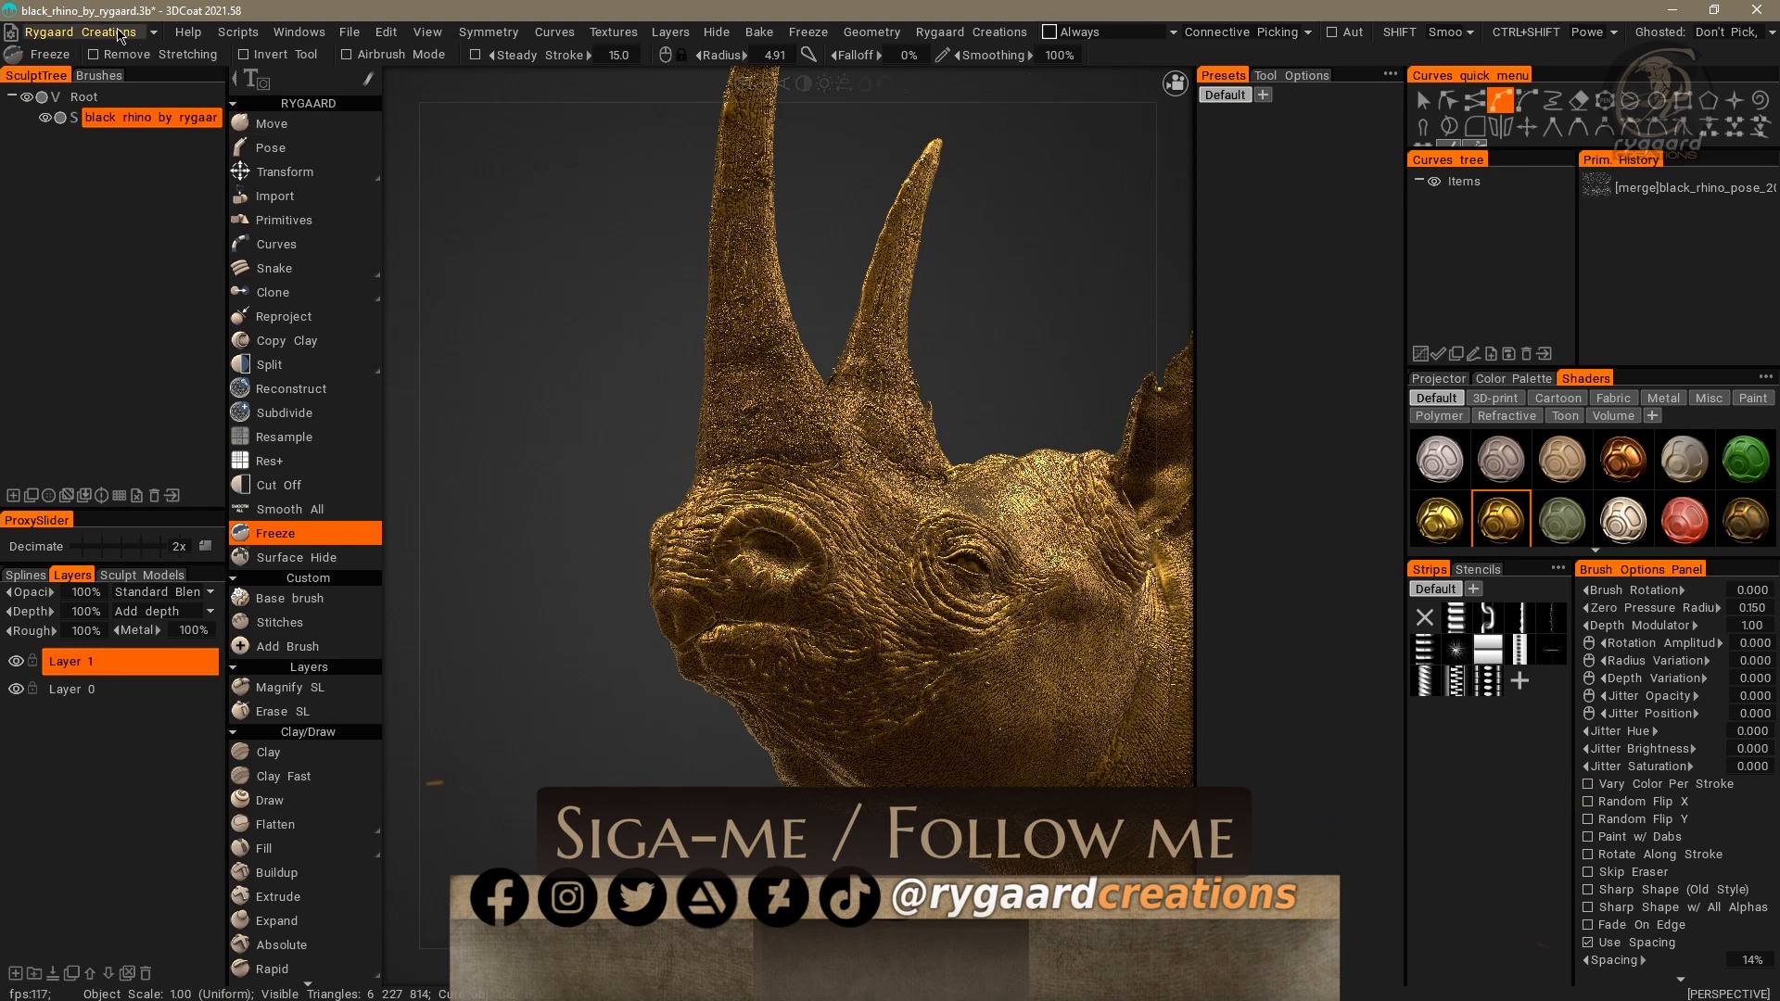
{"action": "left_click", "coordinate": [56, 54]}
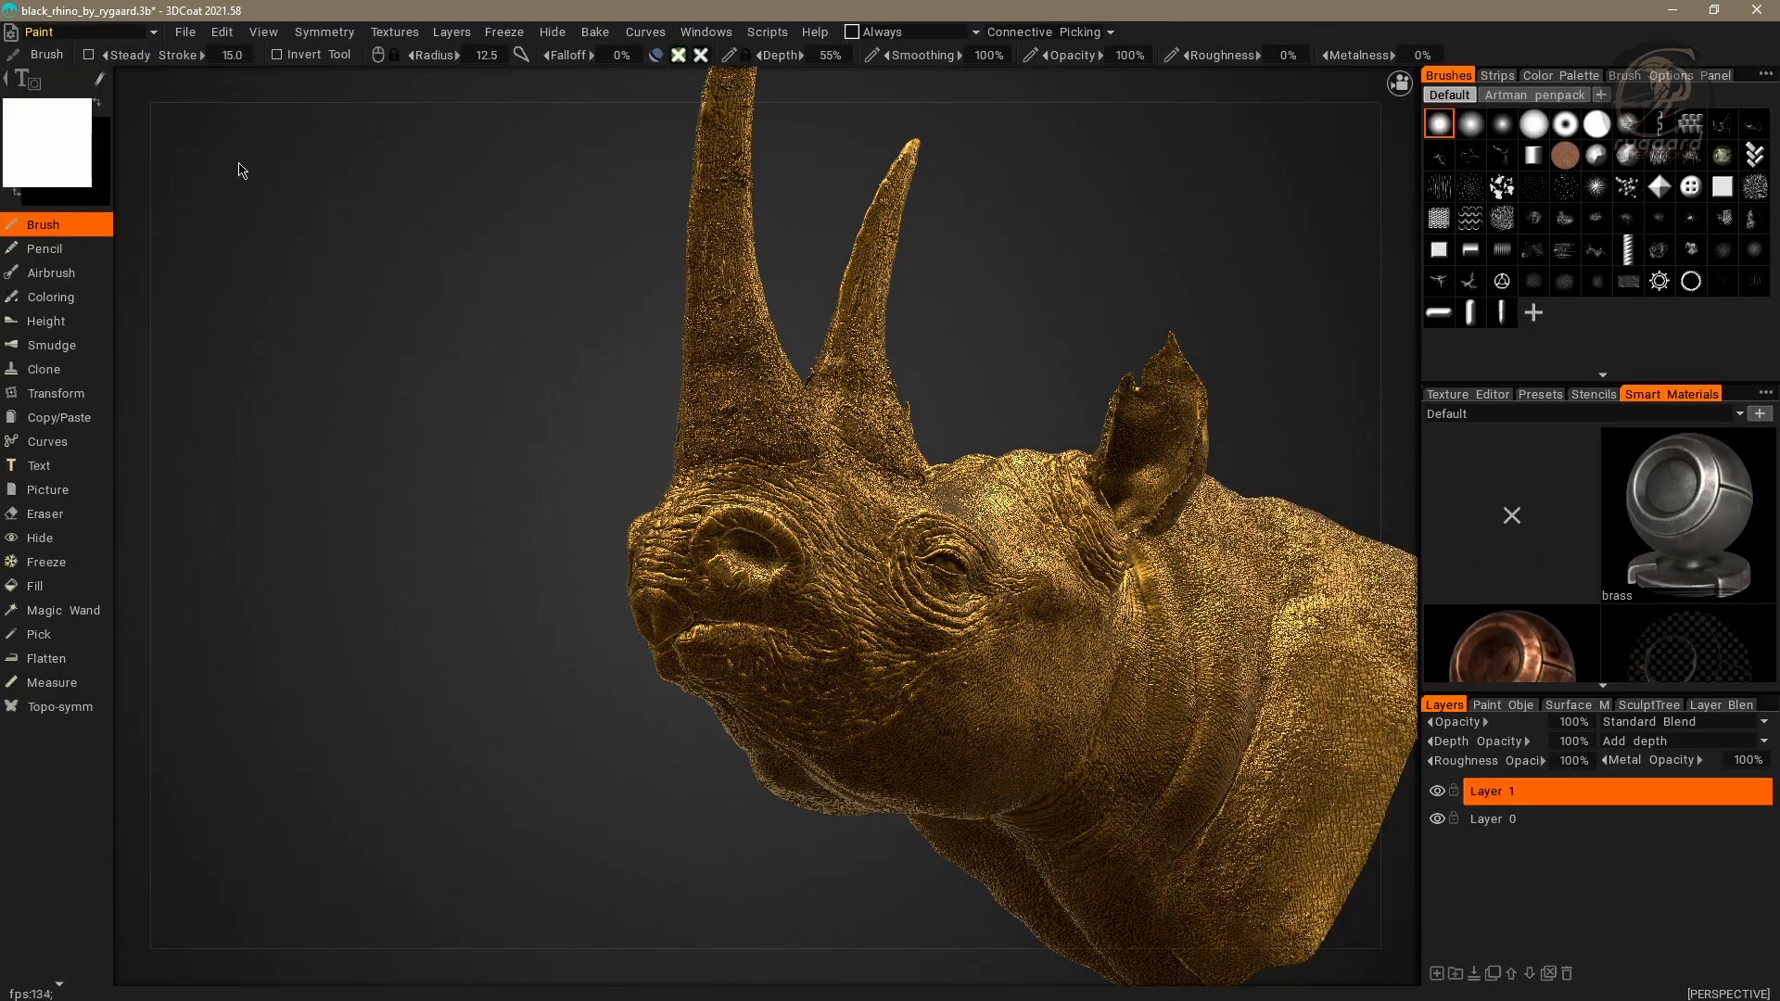
{"action": "left_click", "coordinate": [11, 32]}
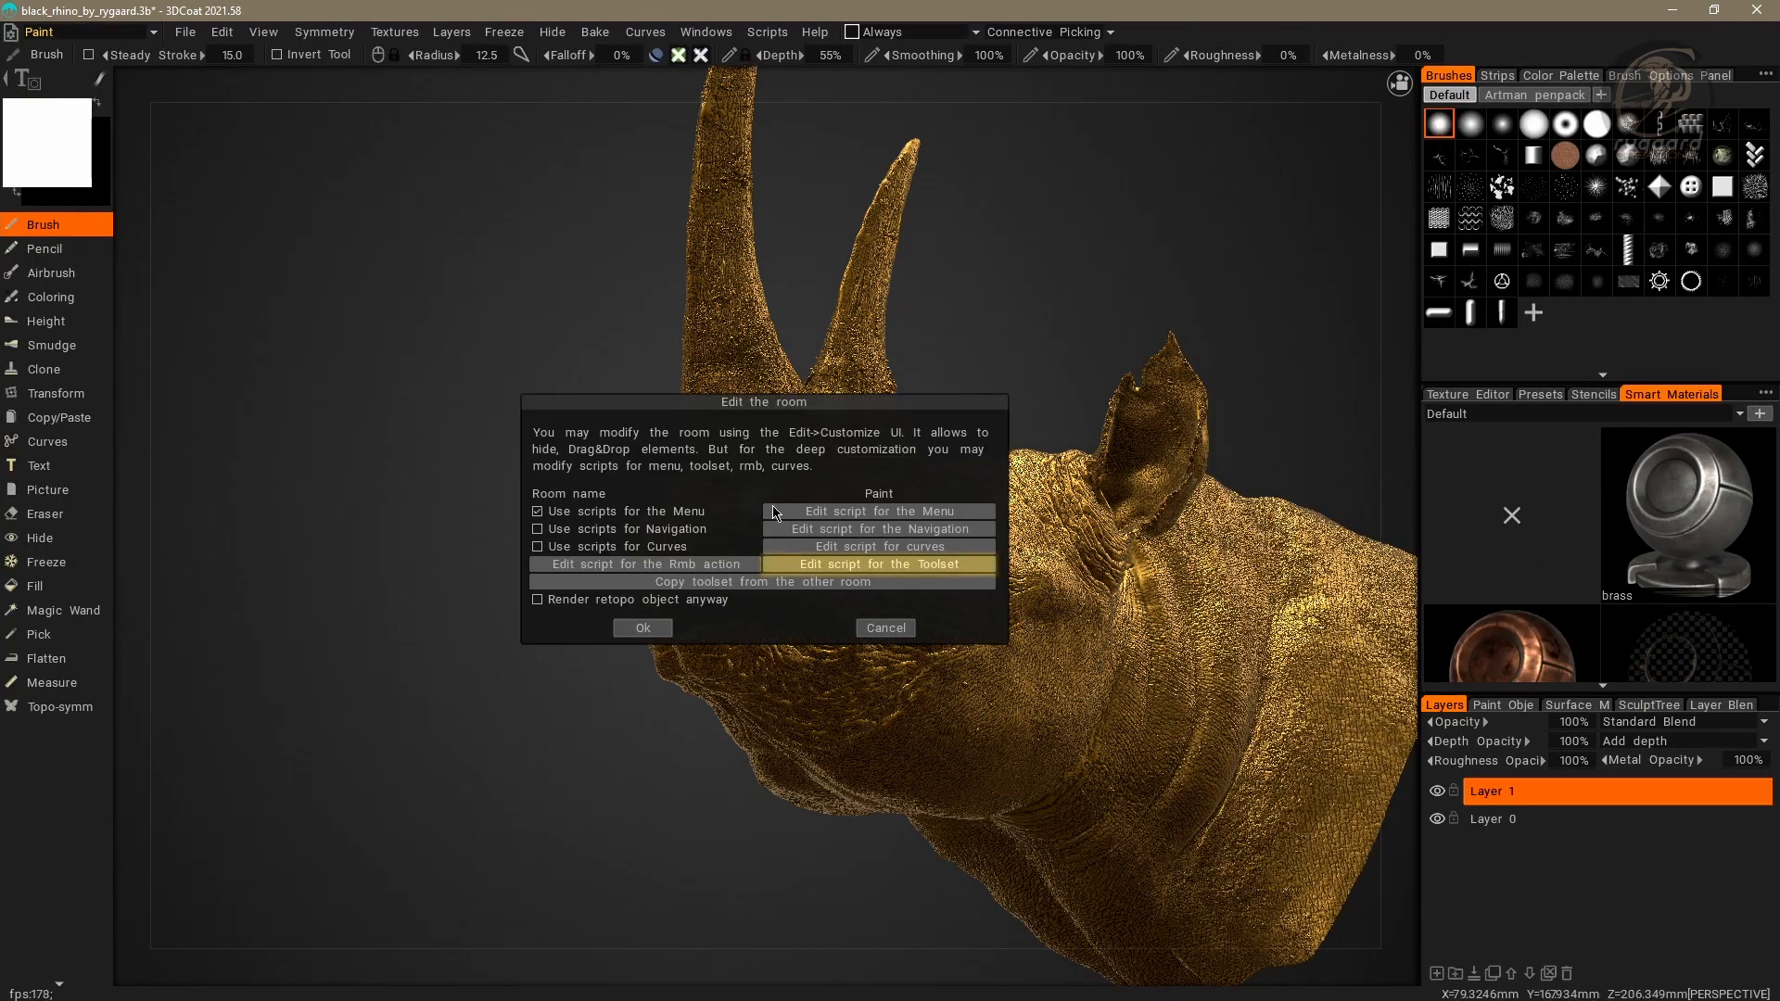
{"action": "left_click", "coordinate": [868, 565]}
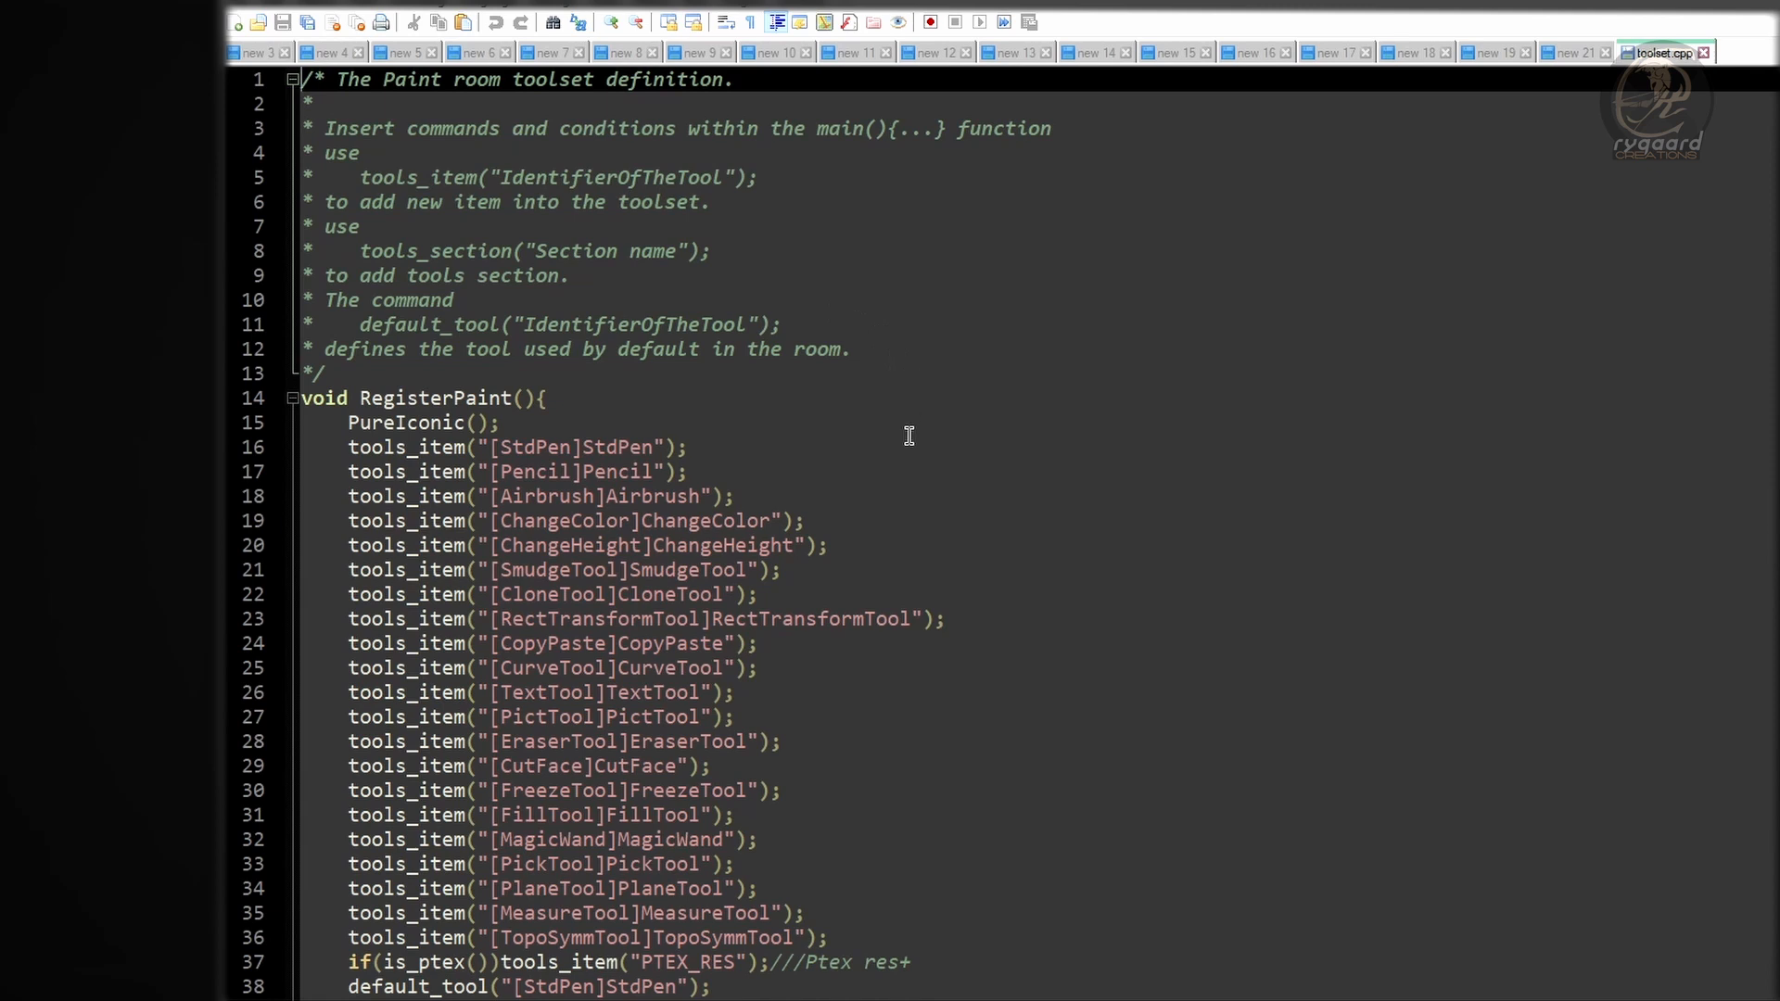
Step: Copy the entire RegisterPaint() function, including its closing brace, from the Paint room's toolset.cpp
{"action": "scroll", "coordinate": [907, 436], "scroll_direction": "down", "scroll_amount": 1}
{"action": "scroll", "coordinate": [908, 435], "scroll_direction": "down", "scroll_amount": 1}
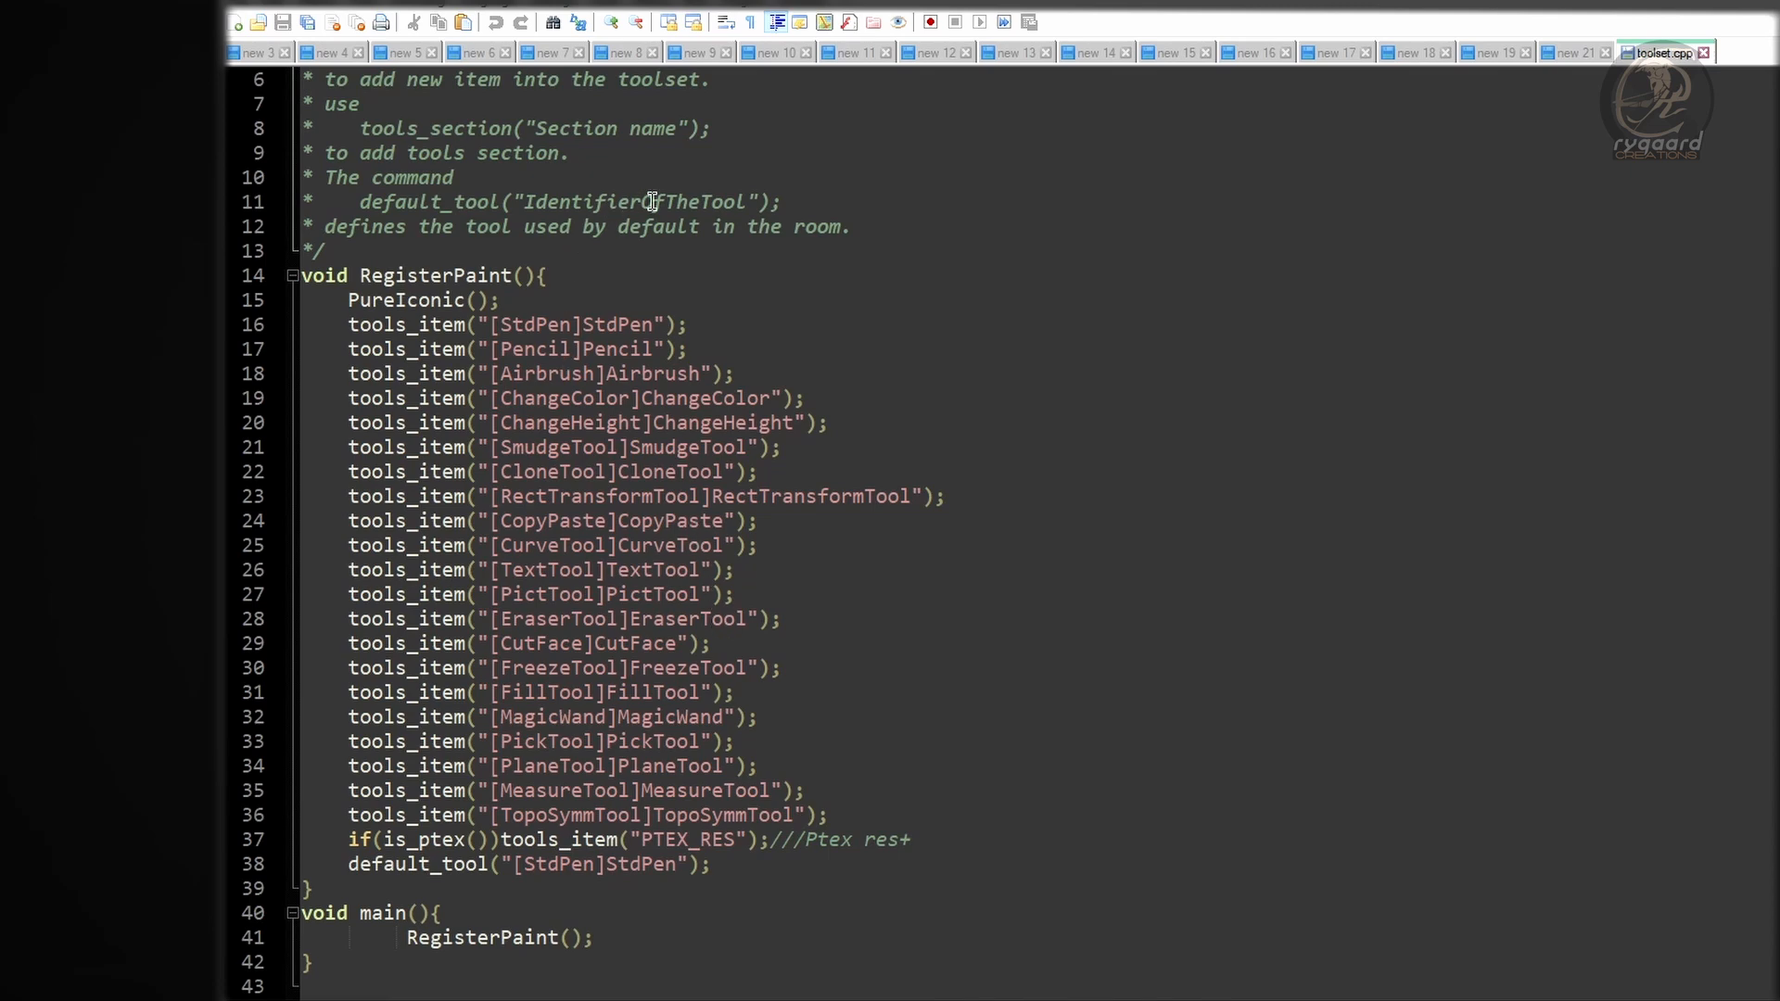
{"action": "scroll", "coordinate": [775, 195], "scroll_direction": "up", "scroll_amount": 2}
{"action": "scroll", "coordinate": [807, 266], "scroll_direction": "down", "scroll_amount": 1}
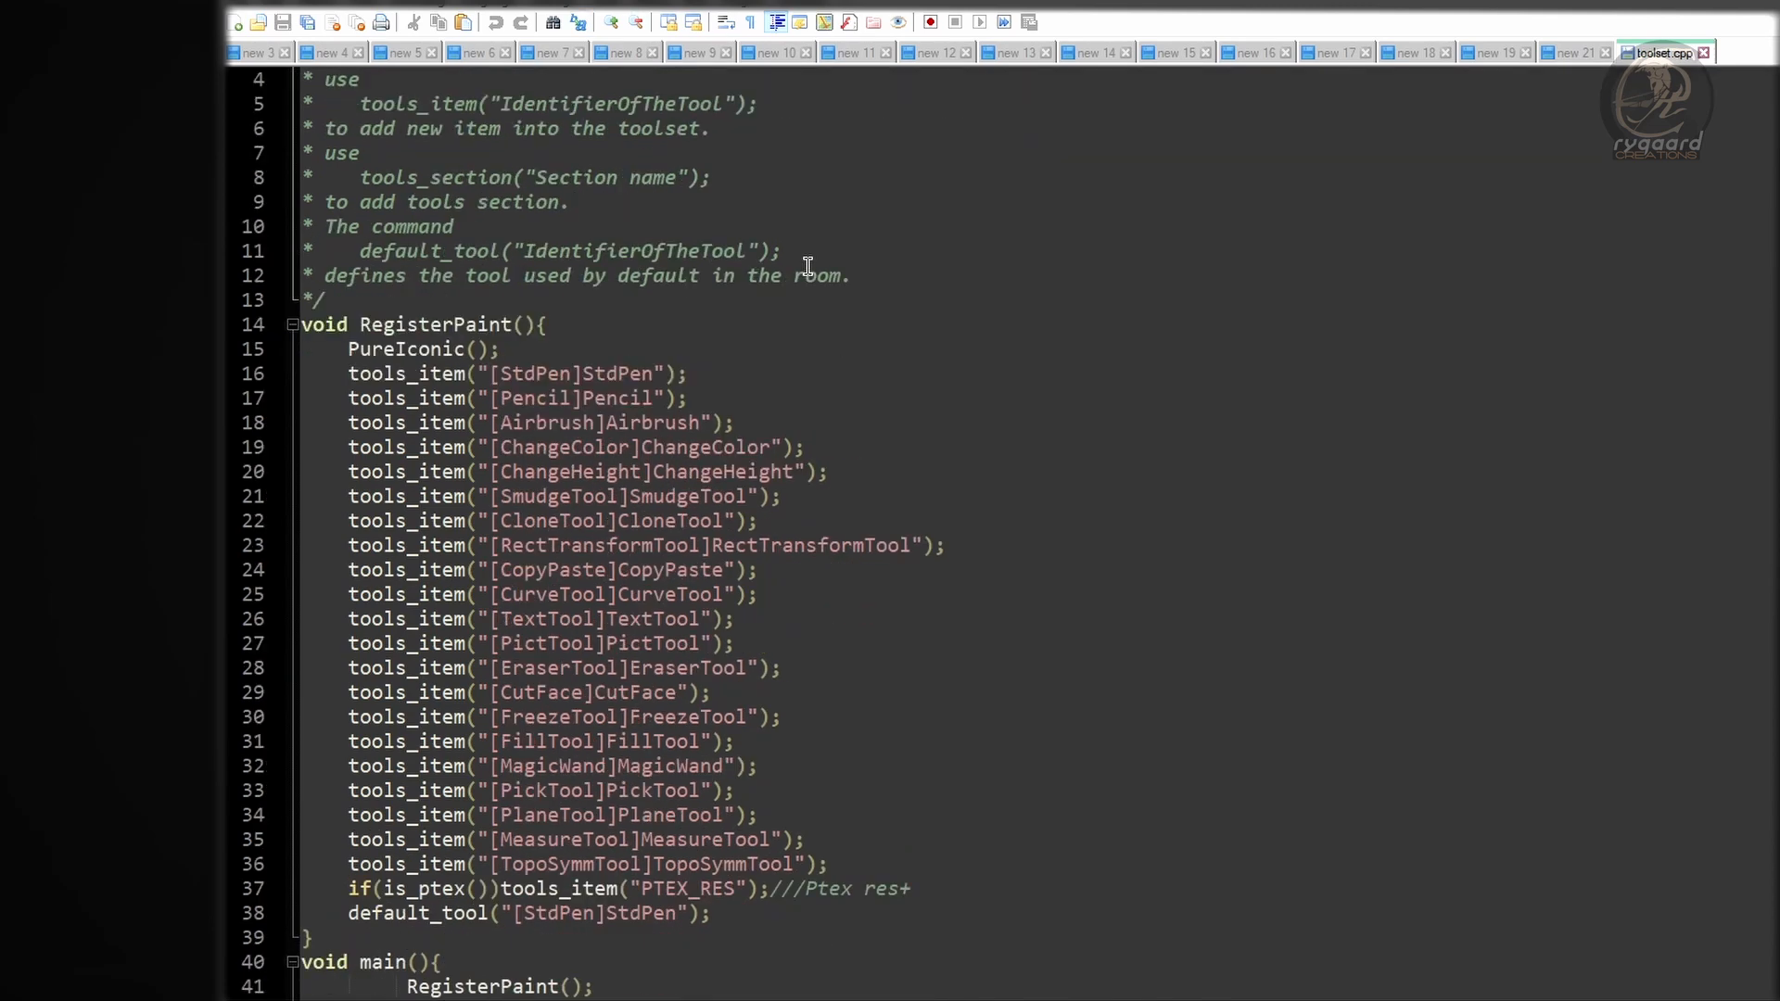
{"action": "left_click", "coordinate": [302, 325]}
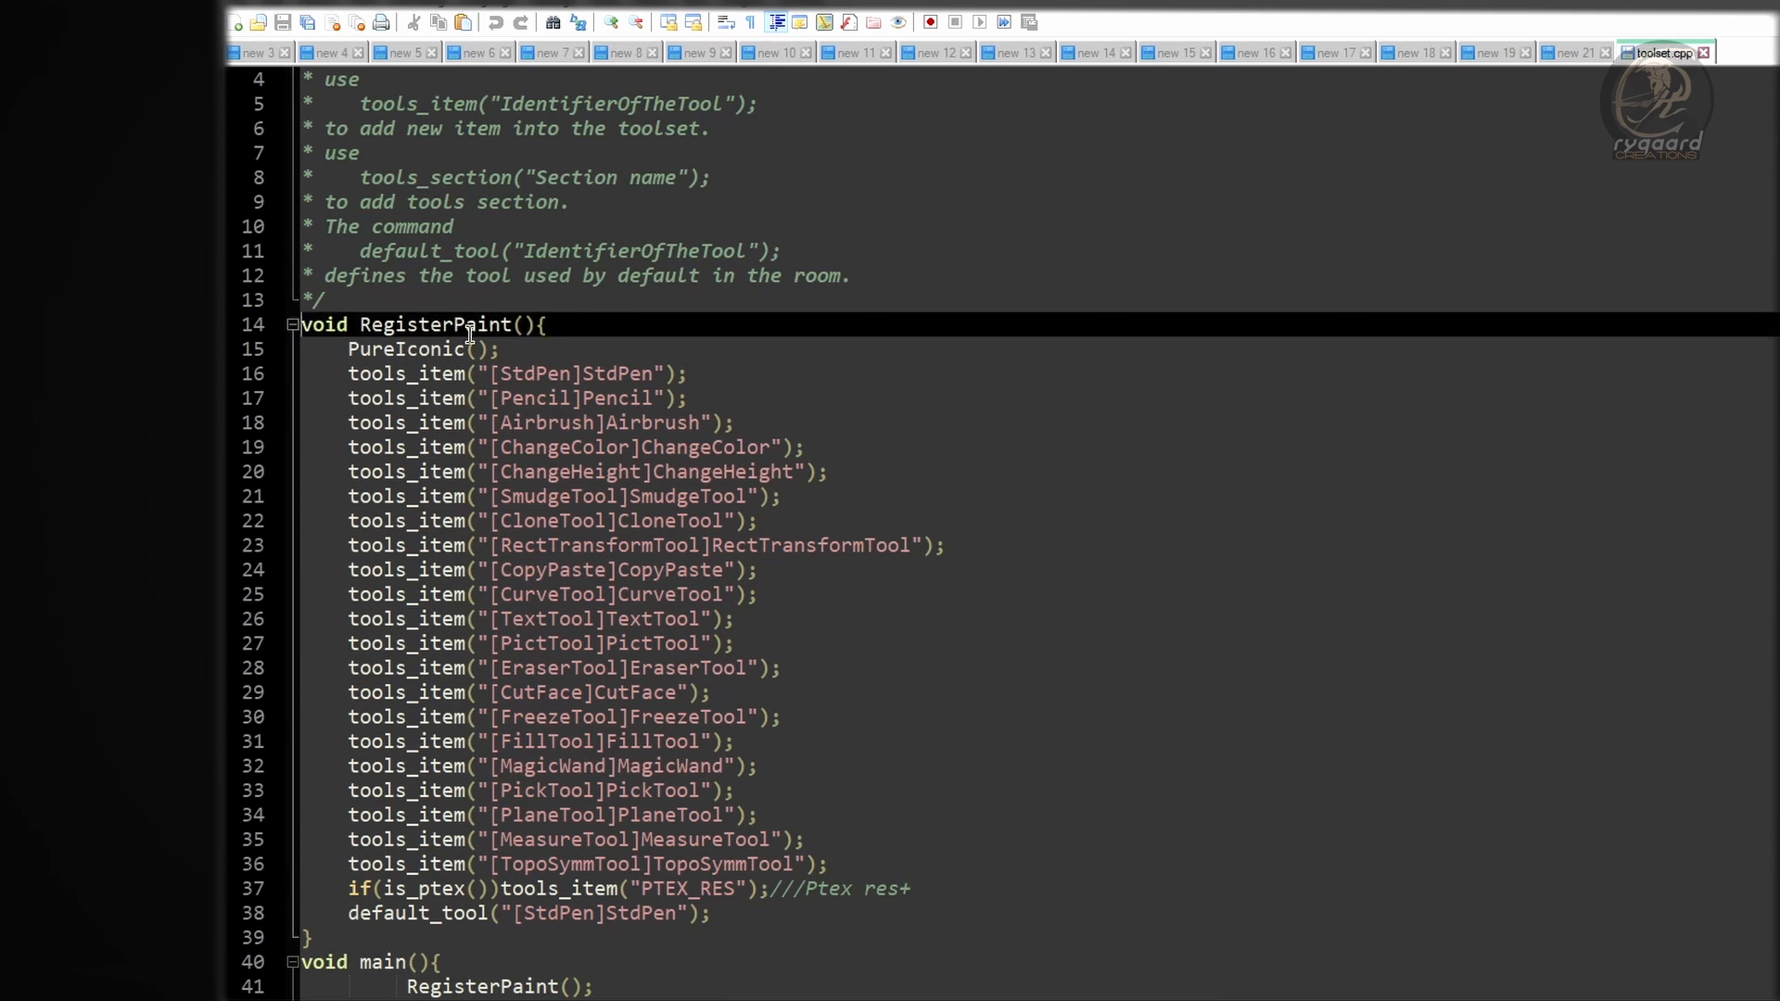
{"action": "scroll", "coordinate": [577, 364], "scroll_direction": "down", "scroll_amount": 1}
{"action": "left_click", "coordinate": [330, 881], "text": "shift"}
{"action": "key", "text": "ctrl+c"}
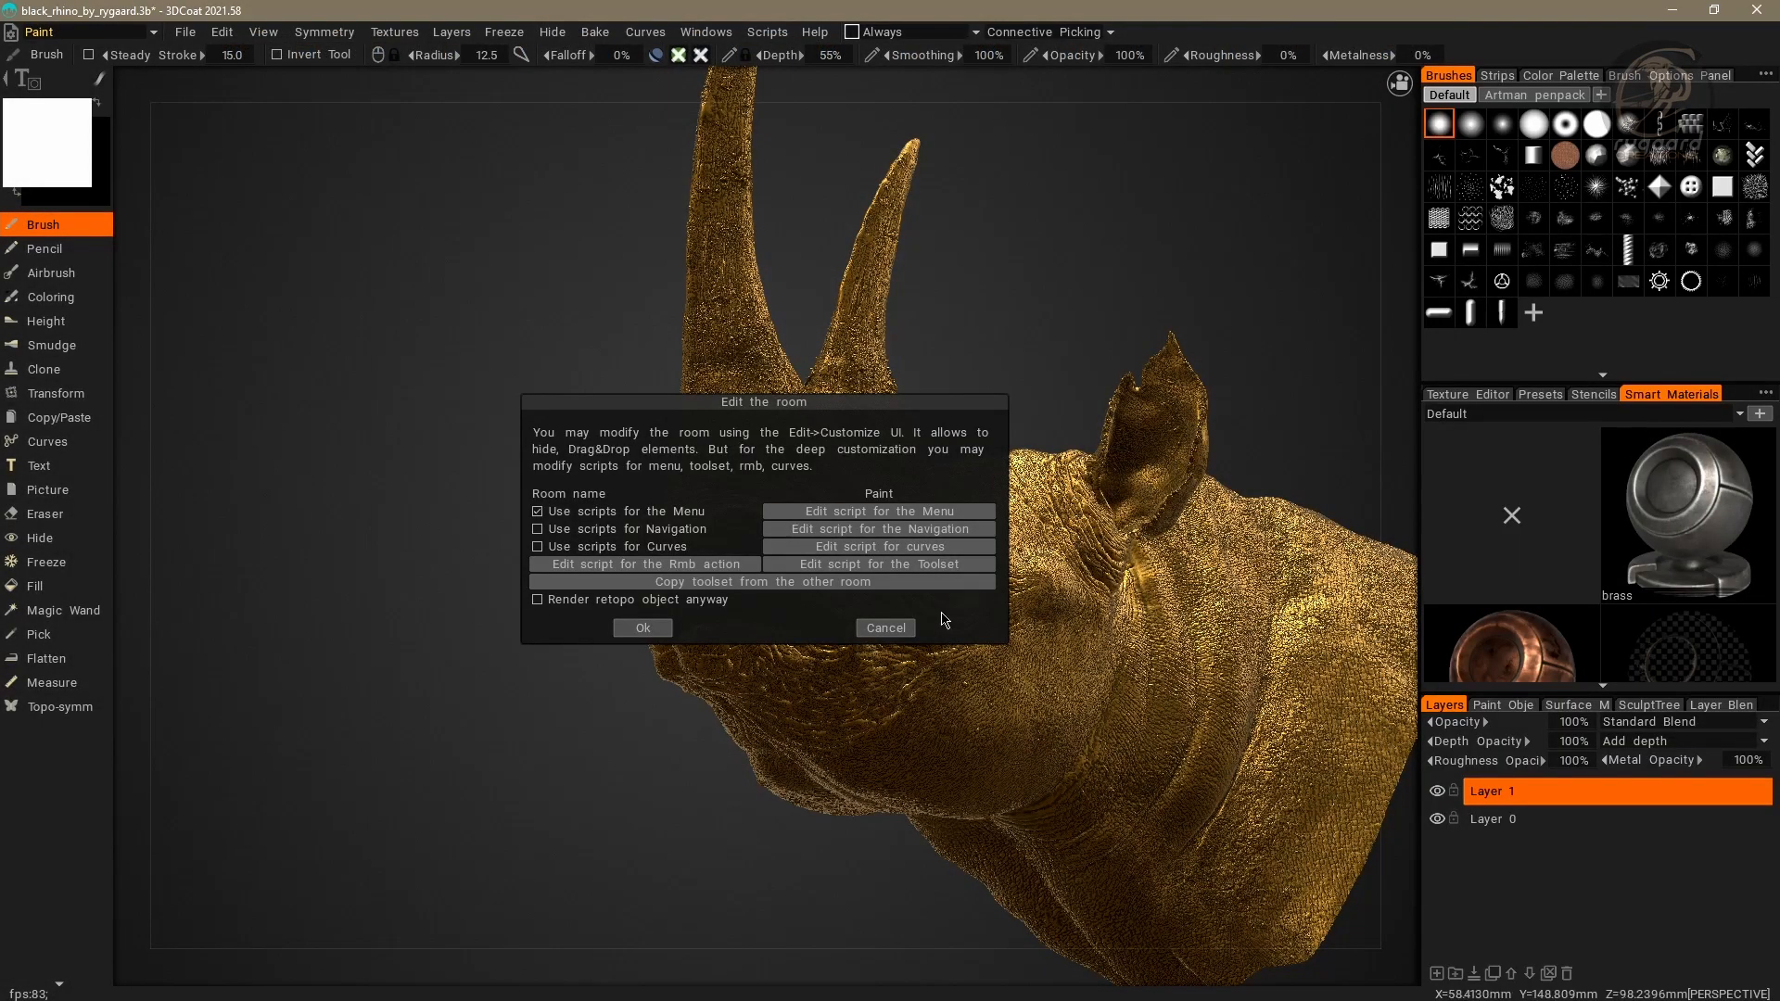
Step: Dismiss the Paint room's edit dialog, switch to the Rygaard Creations room and open its toolset script
{"action": "left_click", "coordinate": [886, 628]}
{"action": "left_click", "coordinate": [153, 32]}
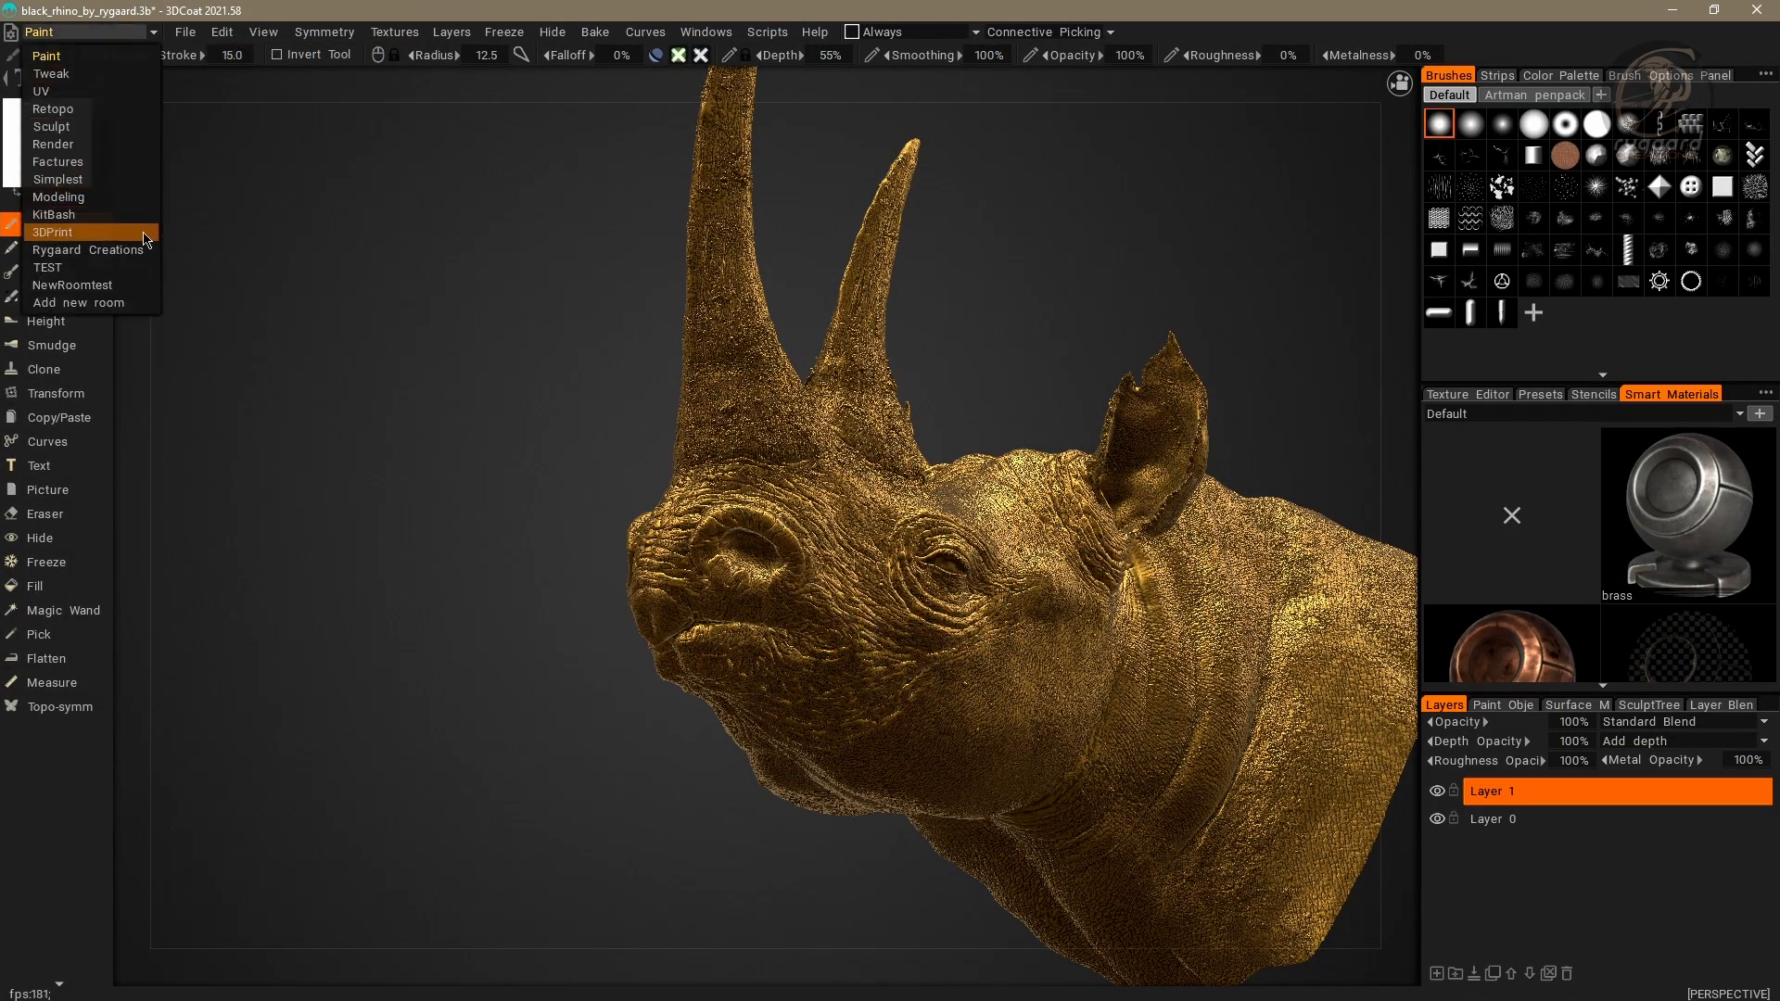
{"action": "left_click", "coordinate": [74, 237]}
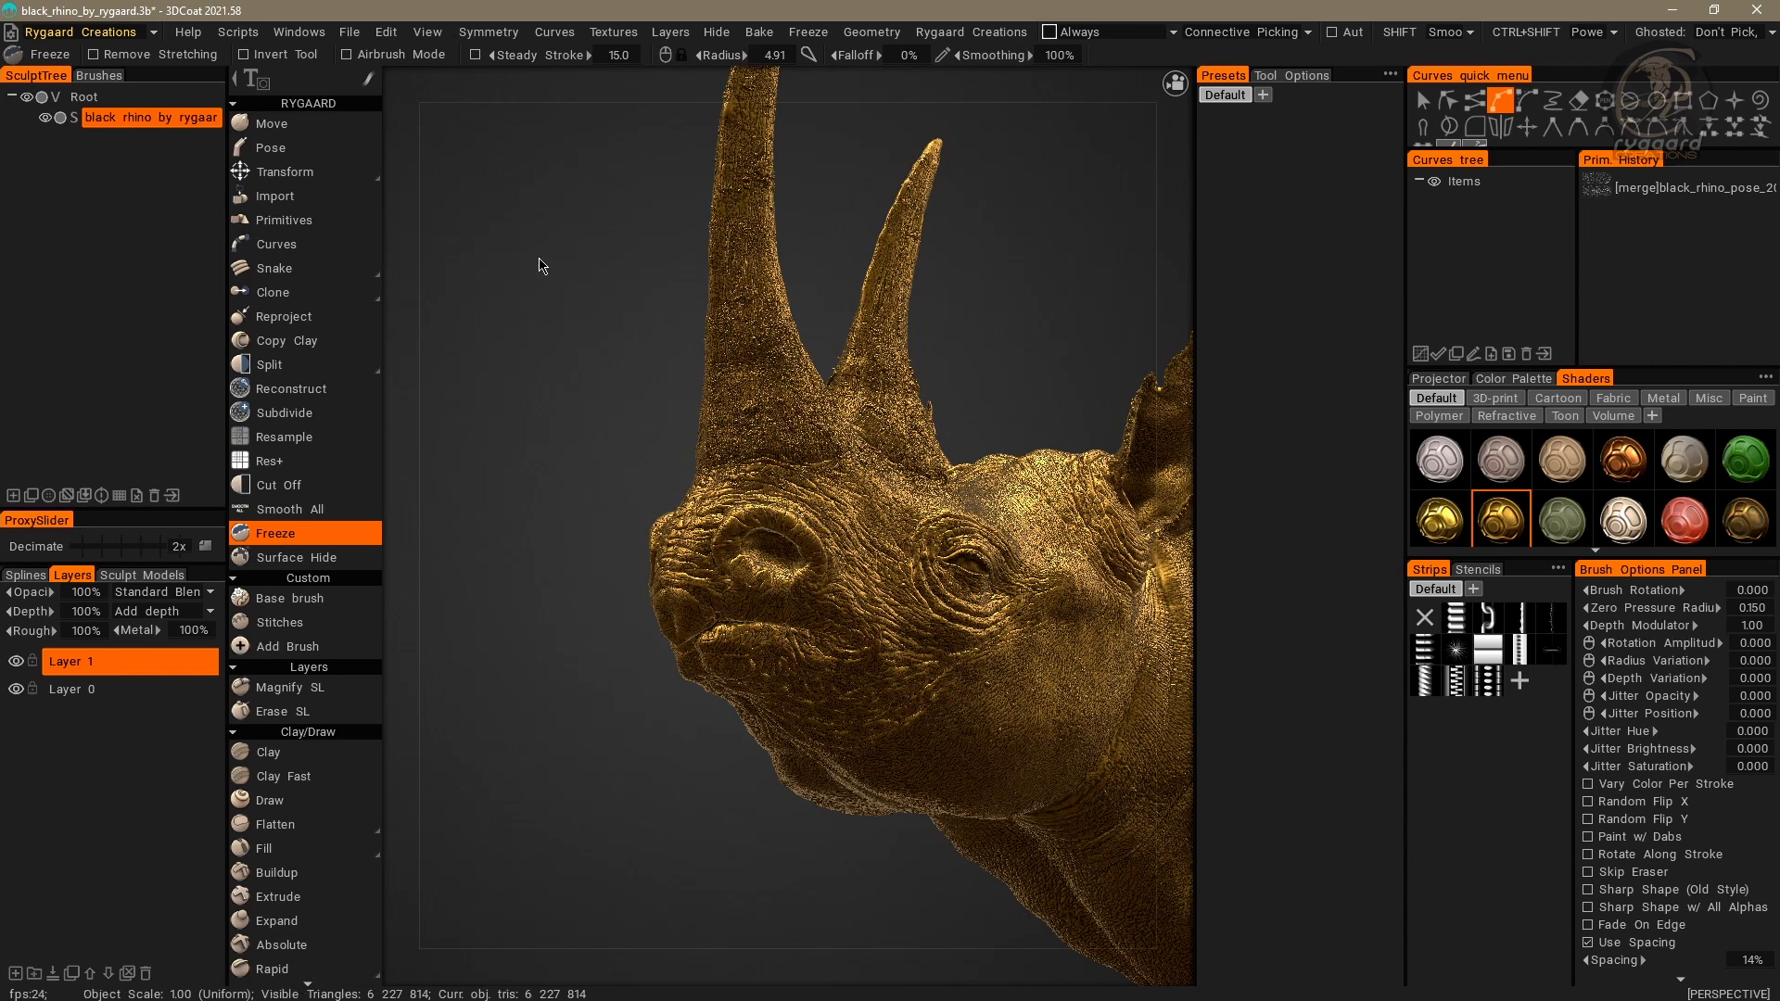
{"action": "left_click", "coordinate": [10, 32]}
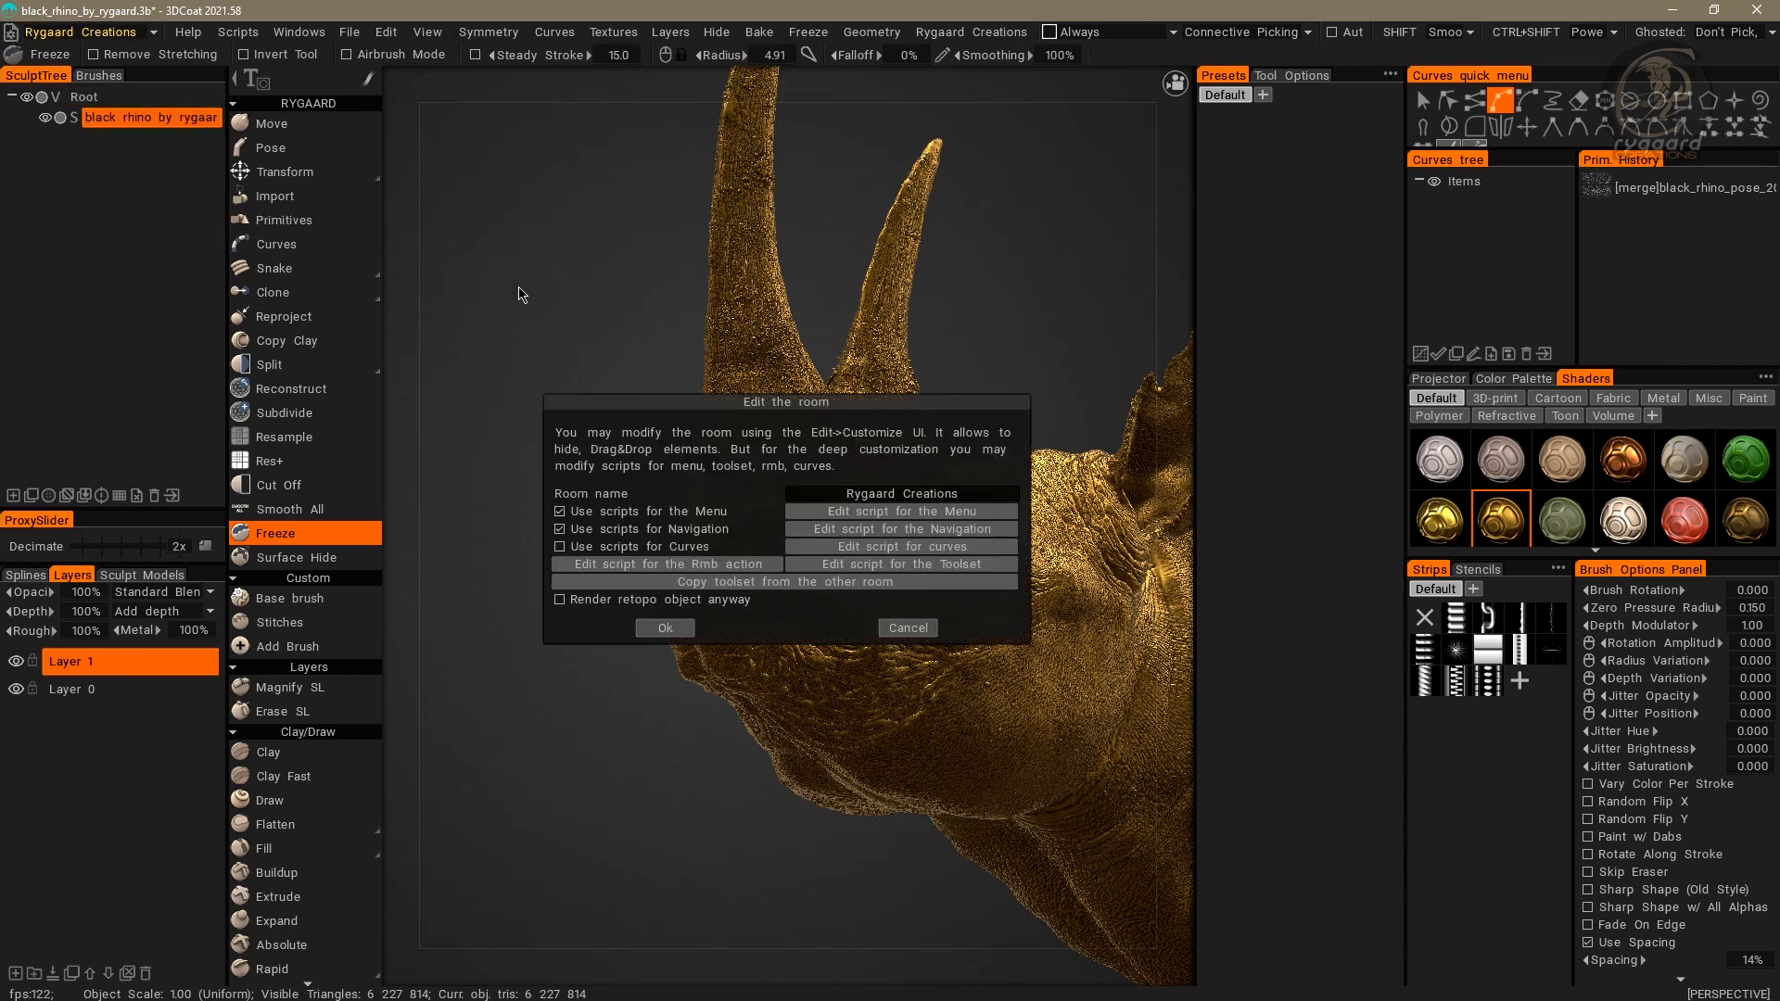
{"action": "left_click", "coordinate": [920, 569]}
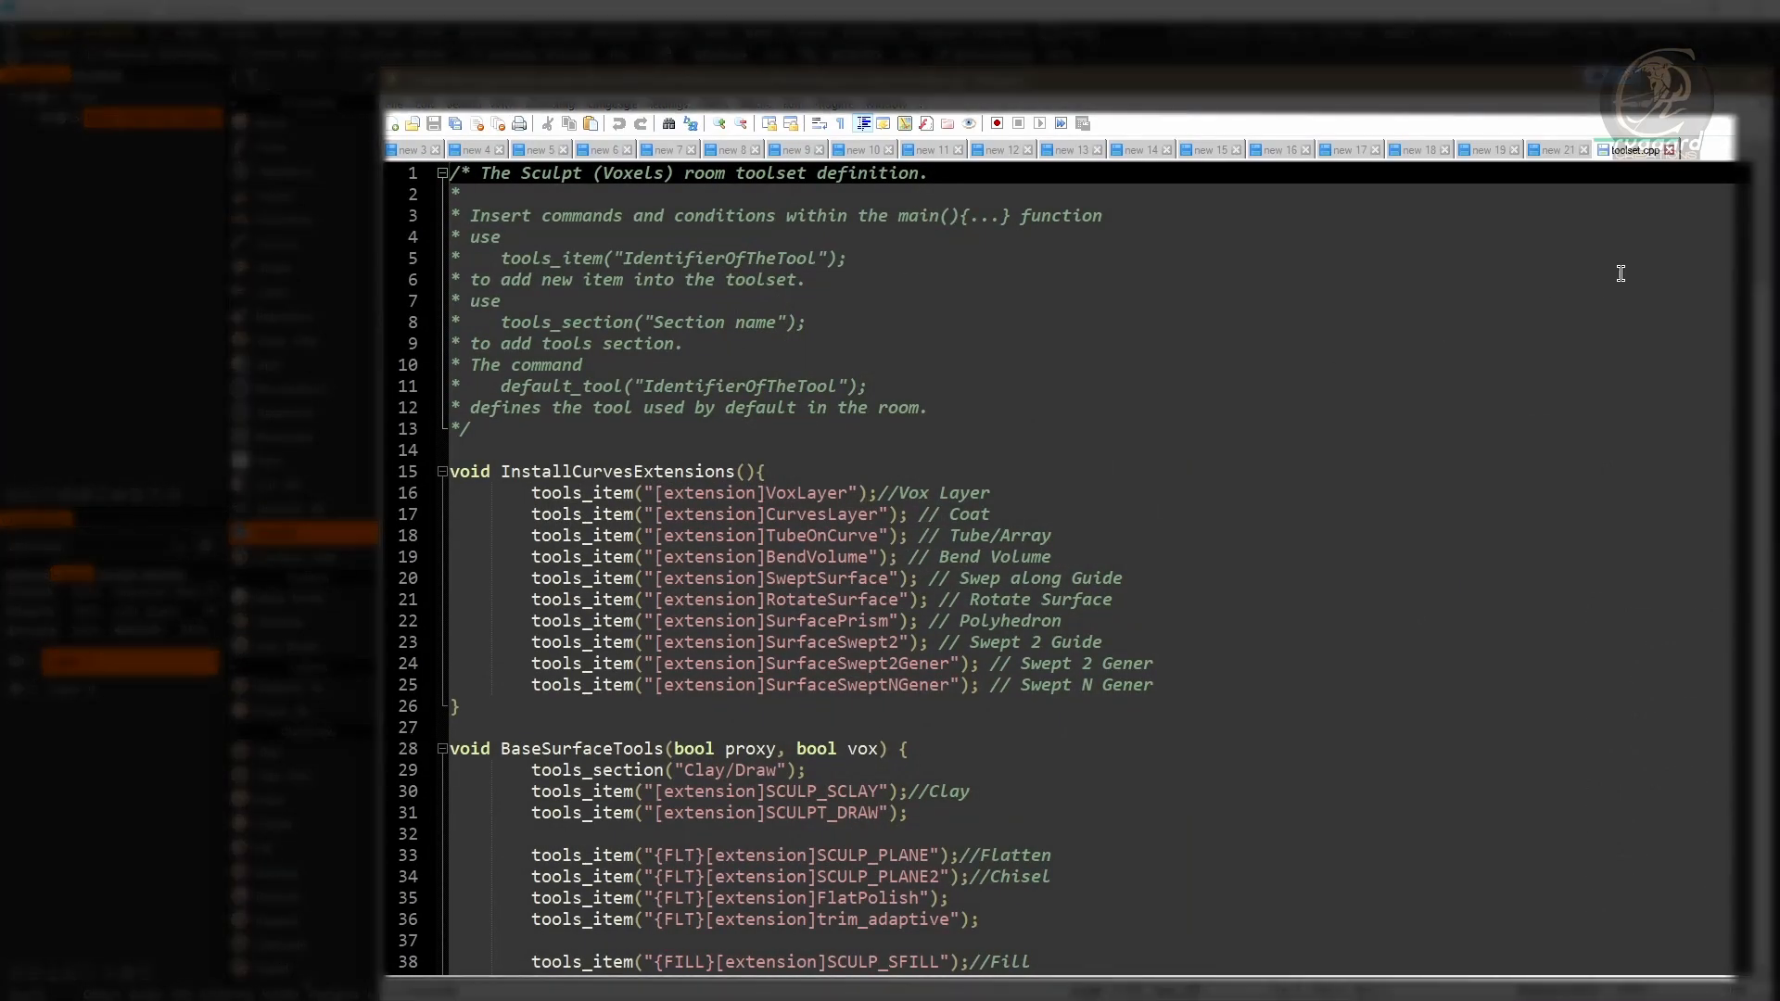
Step: Paste the copied RegisterPaint() function on blank lines between the end of RegisterVoxels() and void main() in toolset.cpp
{"action": "scroll", "coordinate": [1059, 568], "scroll_direction": "down", "scroll_amount": 18}
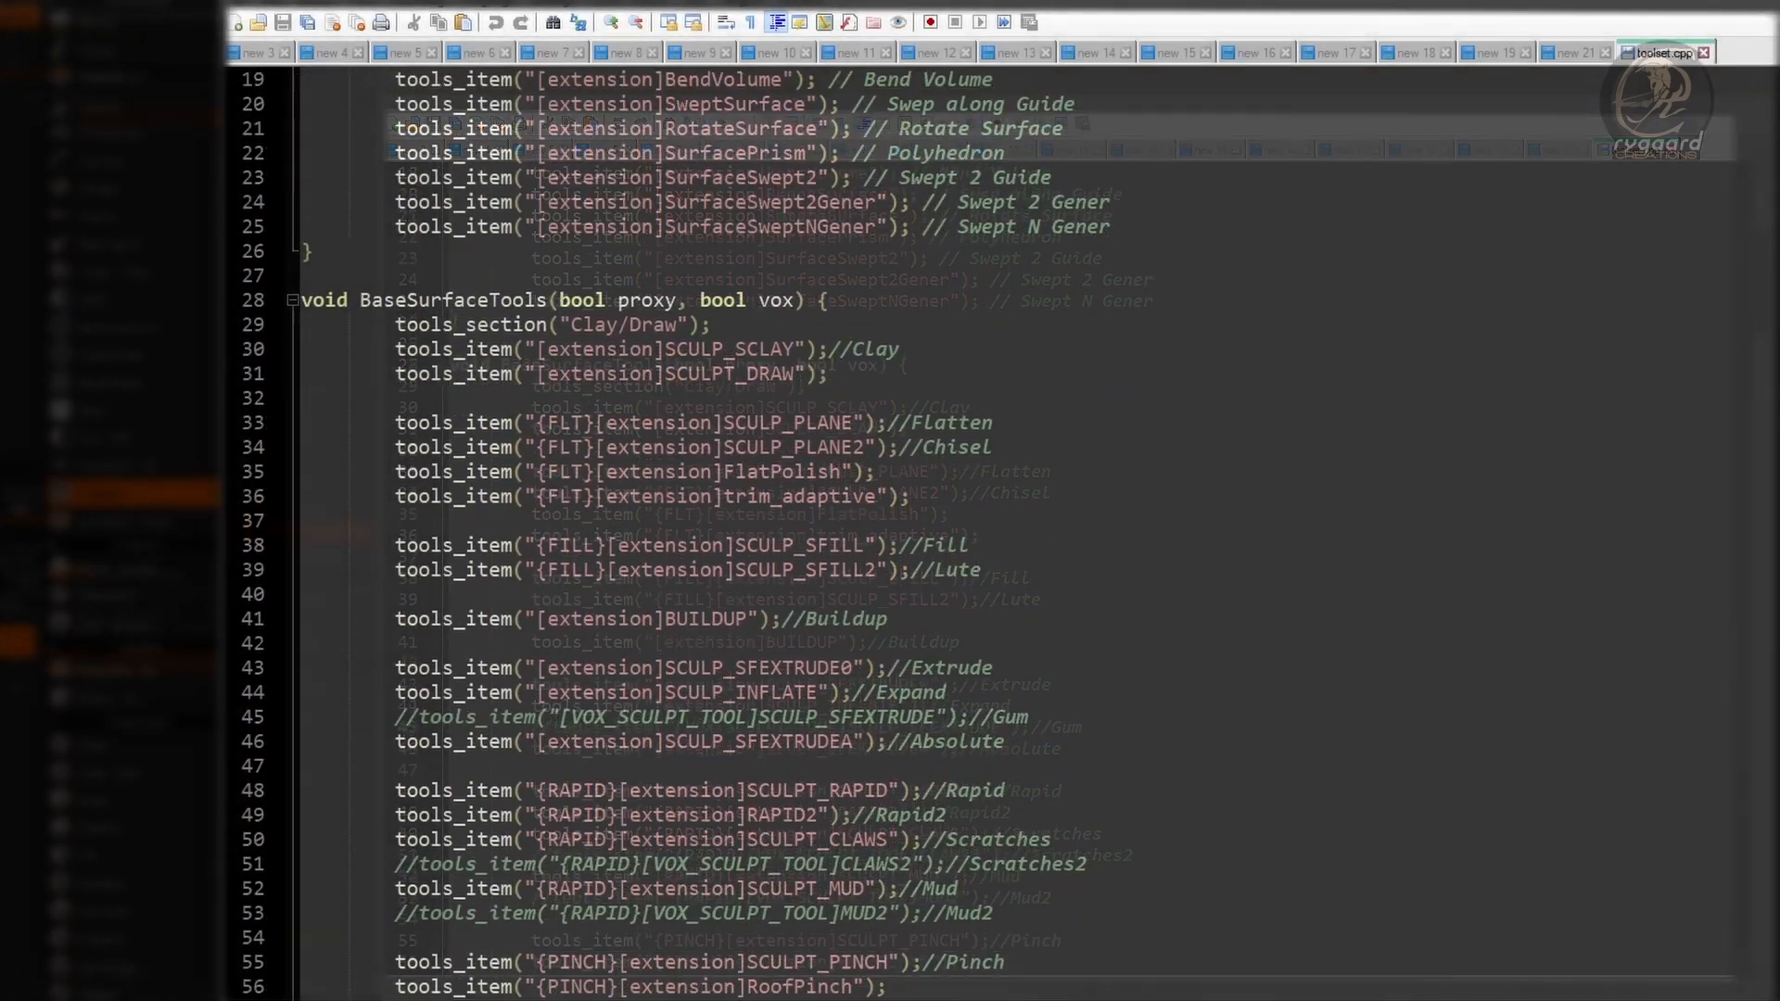
{"action": "scroll", "coordinate": [1774, 601], "scroll_direction": "down", "scroll_amount": 20}
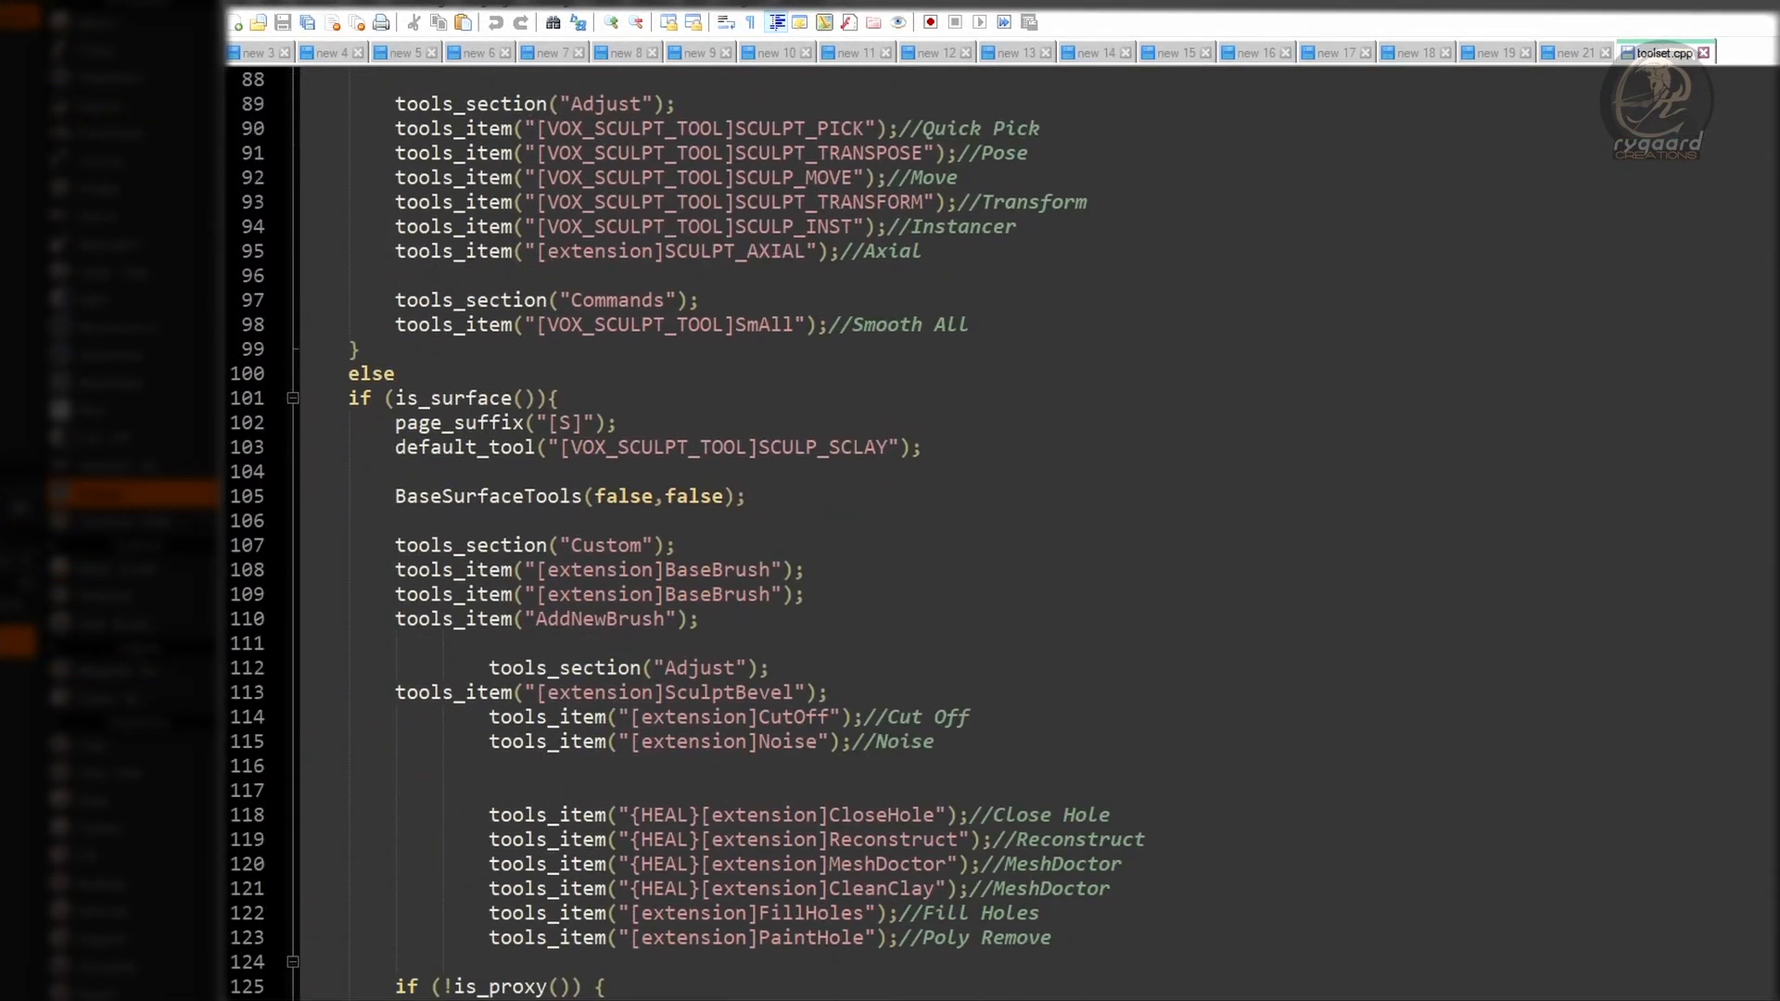
{"action": "scroll", "coordinate": [1775, 601], "scroll_direction": "down", "scroll_amount": 20}
{"action": "scroll", "coordinate": [1759, 957], "scroll_direction": "up", "scroll_amount": 20}
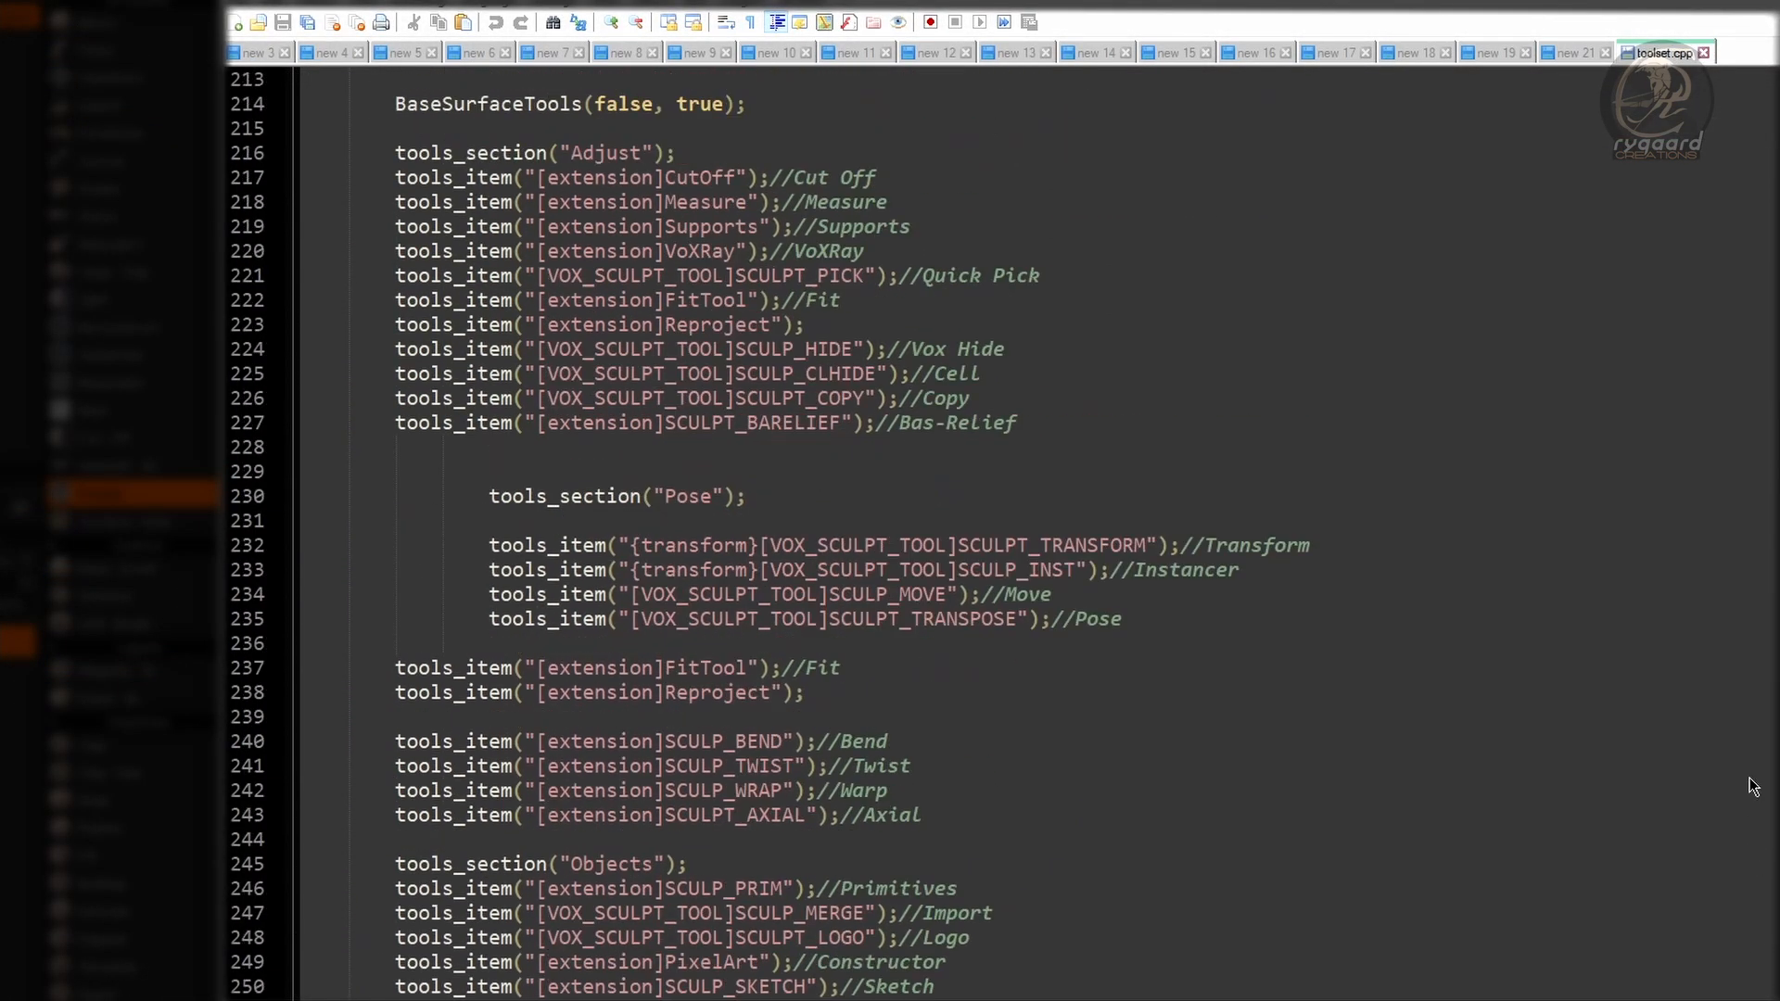
{"action": "scroll", "coordinate": [1676, 374], "scroll_direction": "up", "scroll_amount": 4}
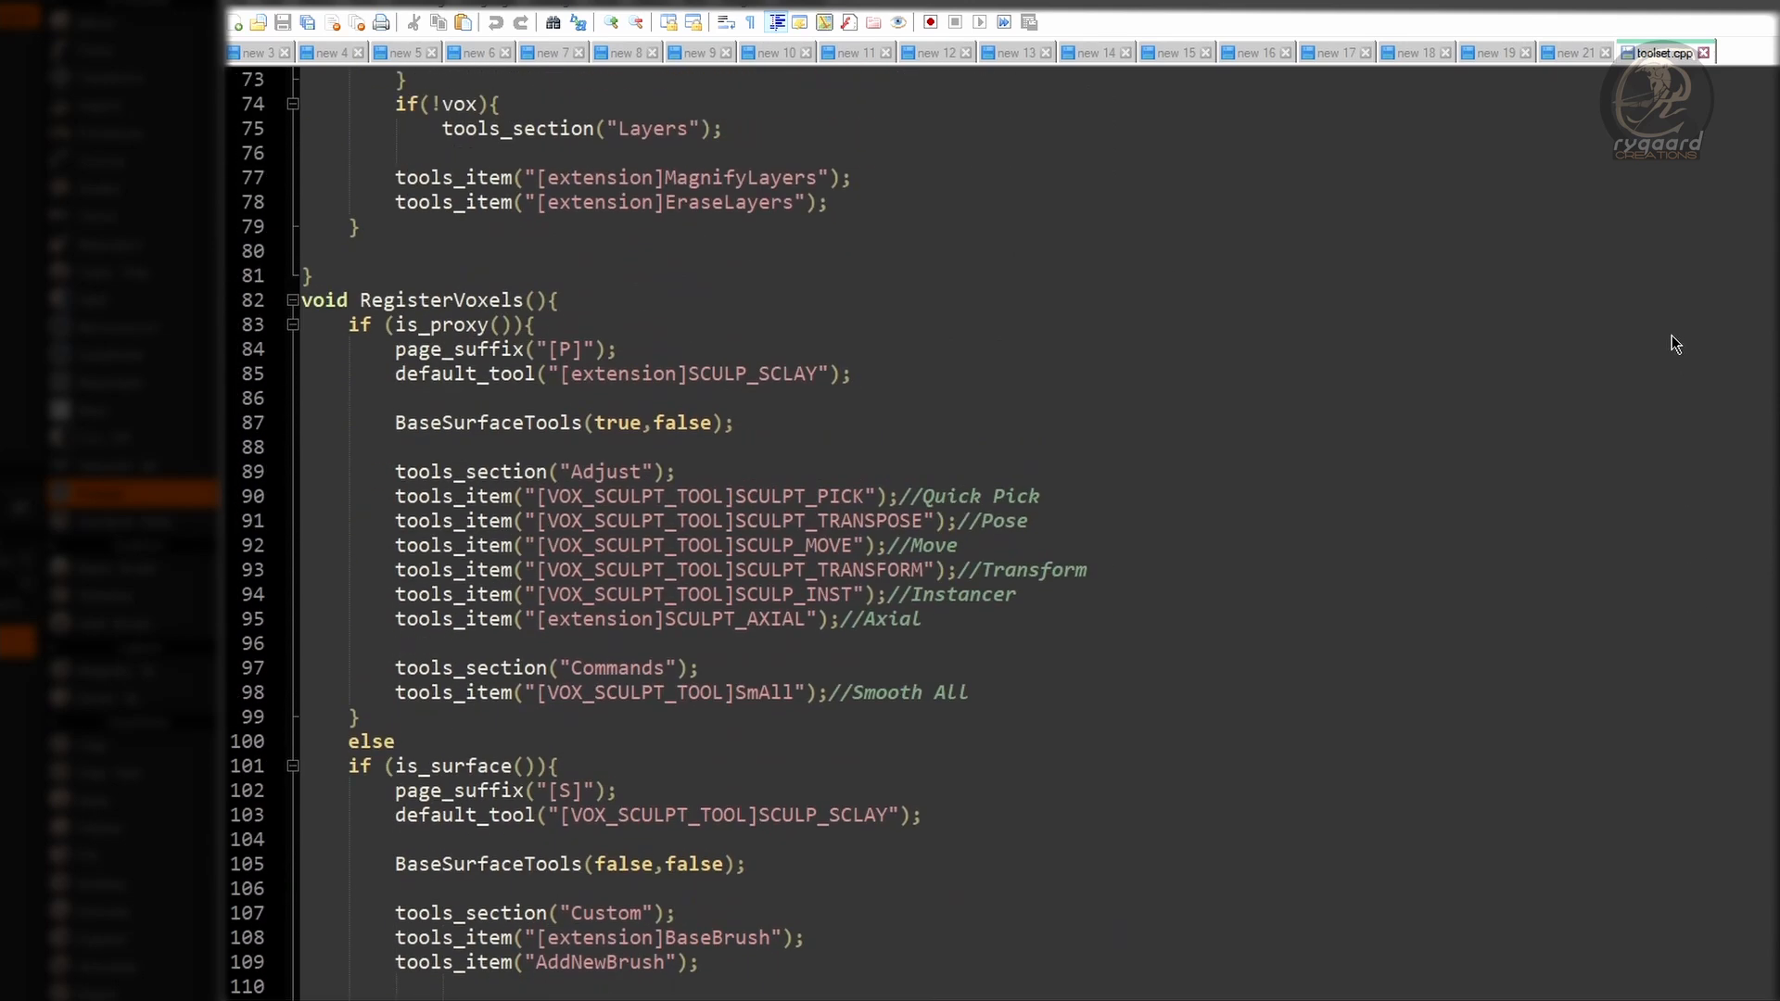
{"action": "left_click", "coordinate": [556, 299]}
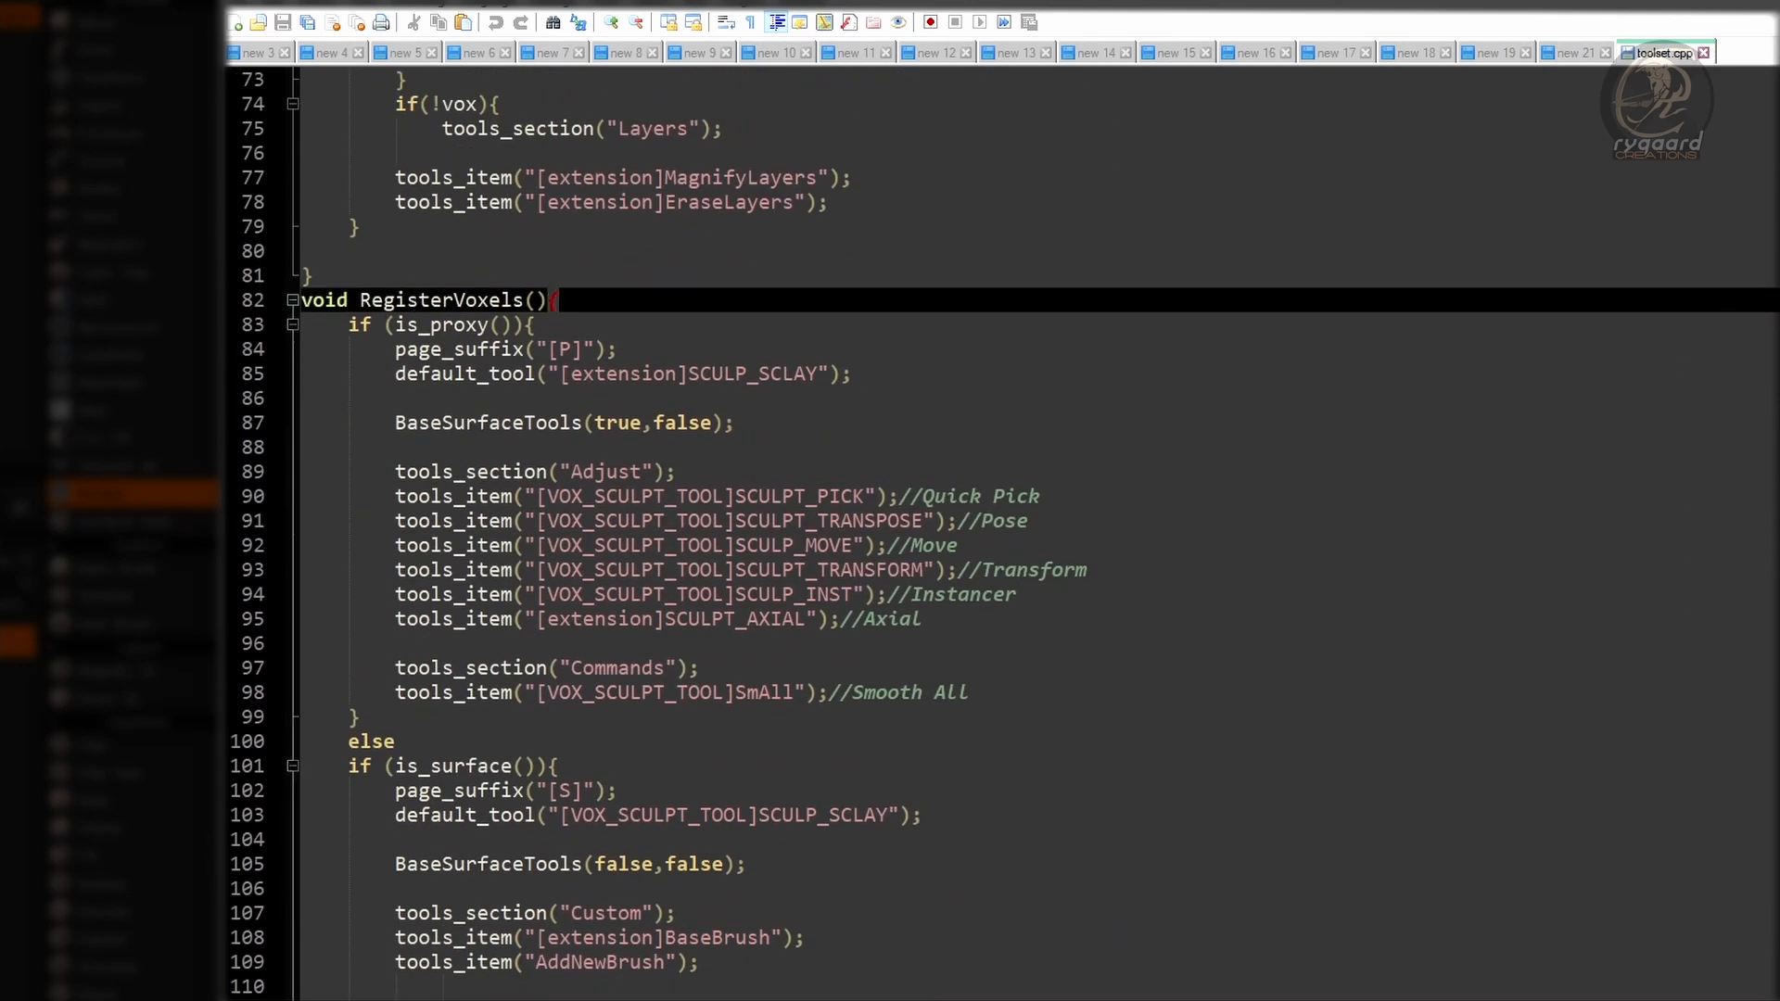
{"action": "scroll", "coordinate": [1001, 534], "scroll_direction": "down", "scroll_amount": 20}
{"action": "left_click", "coordinate": [342, 886]}
{"action": "key", "text": "Return"}
{"action": "key", "text": "Return"}
{"action": "key", "text": "Return"}
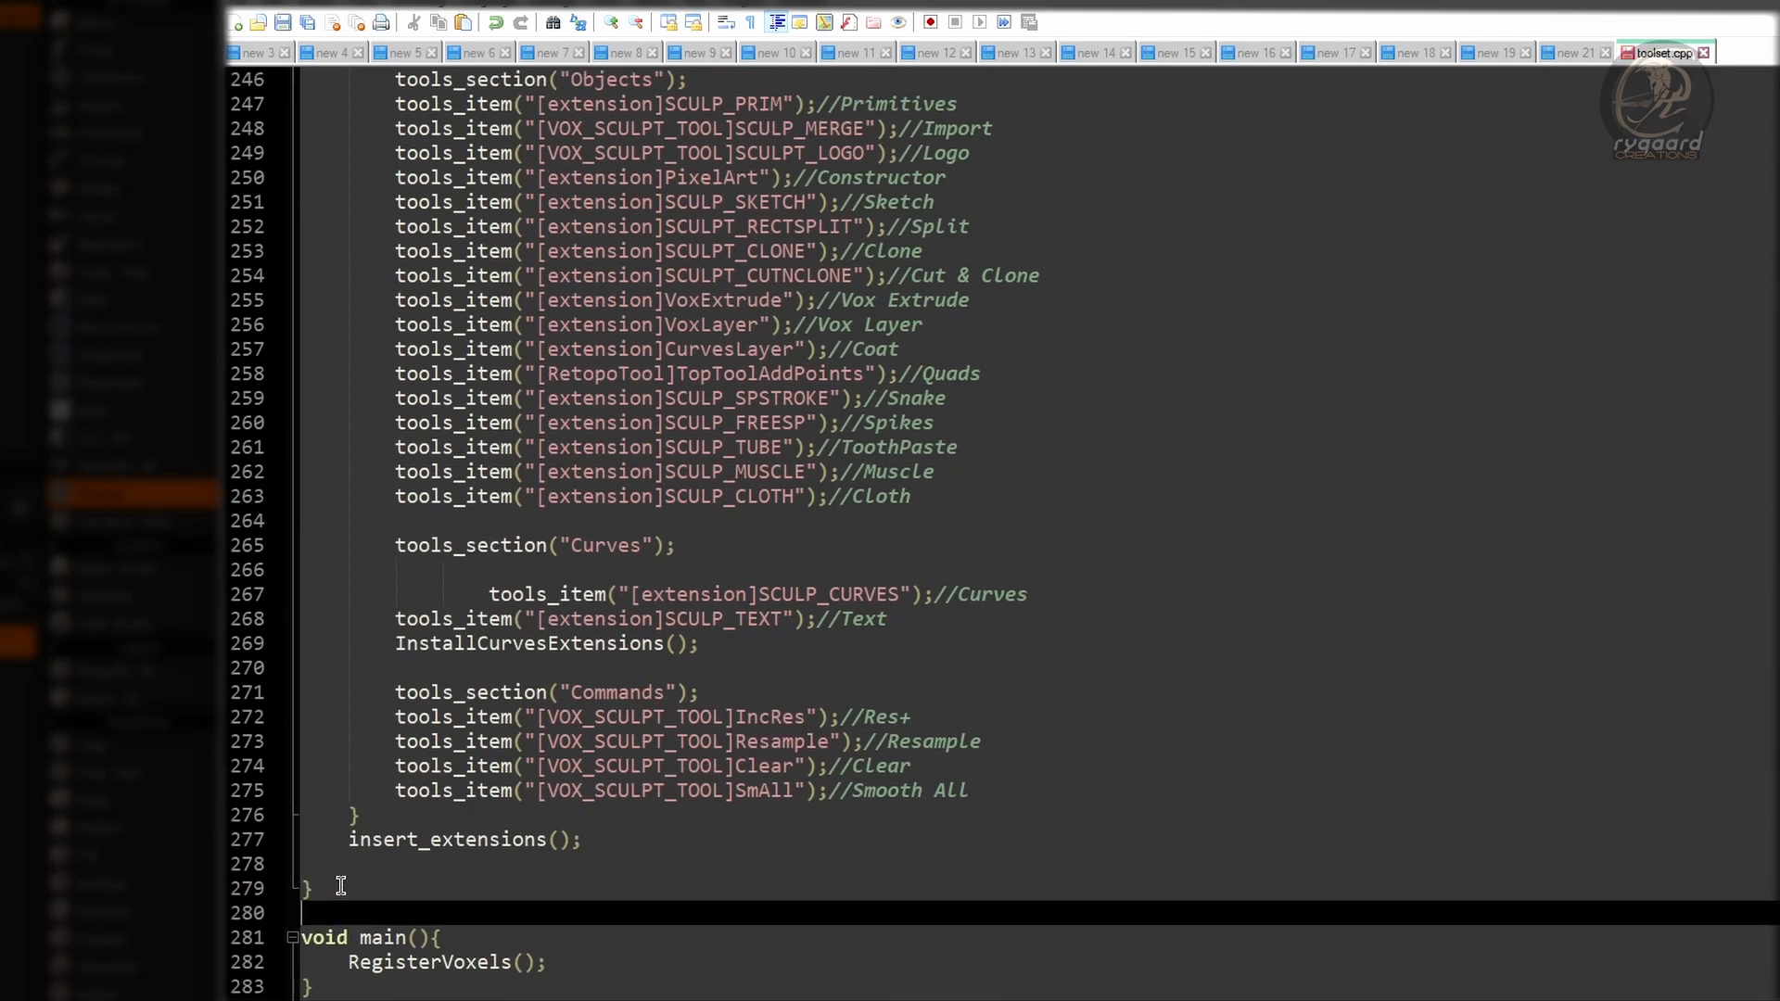
{"action": "key", "text": "Up"}
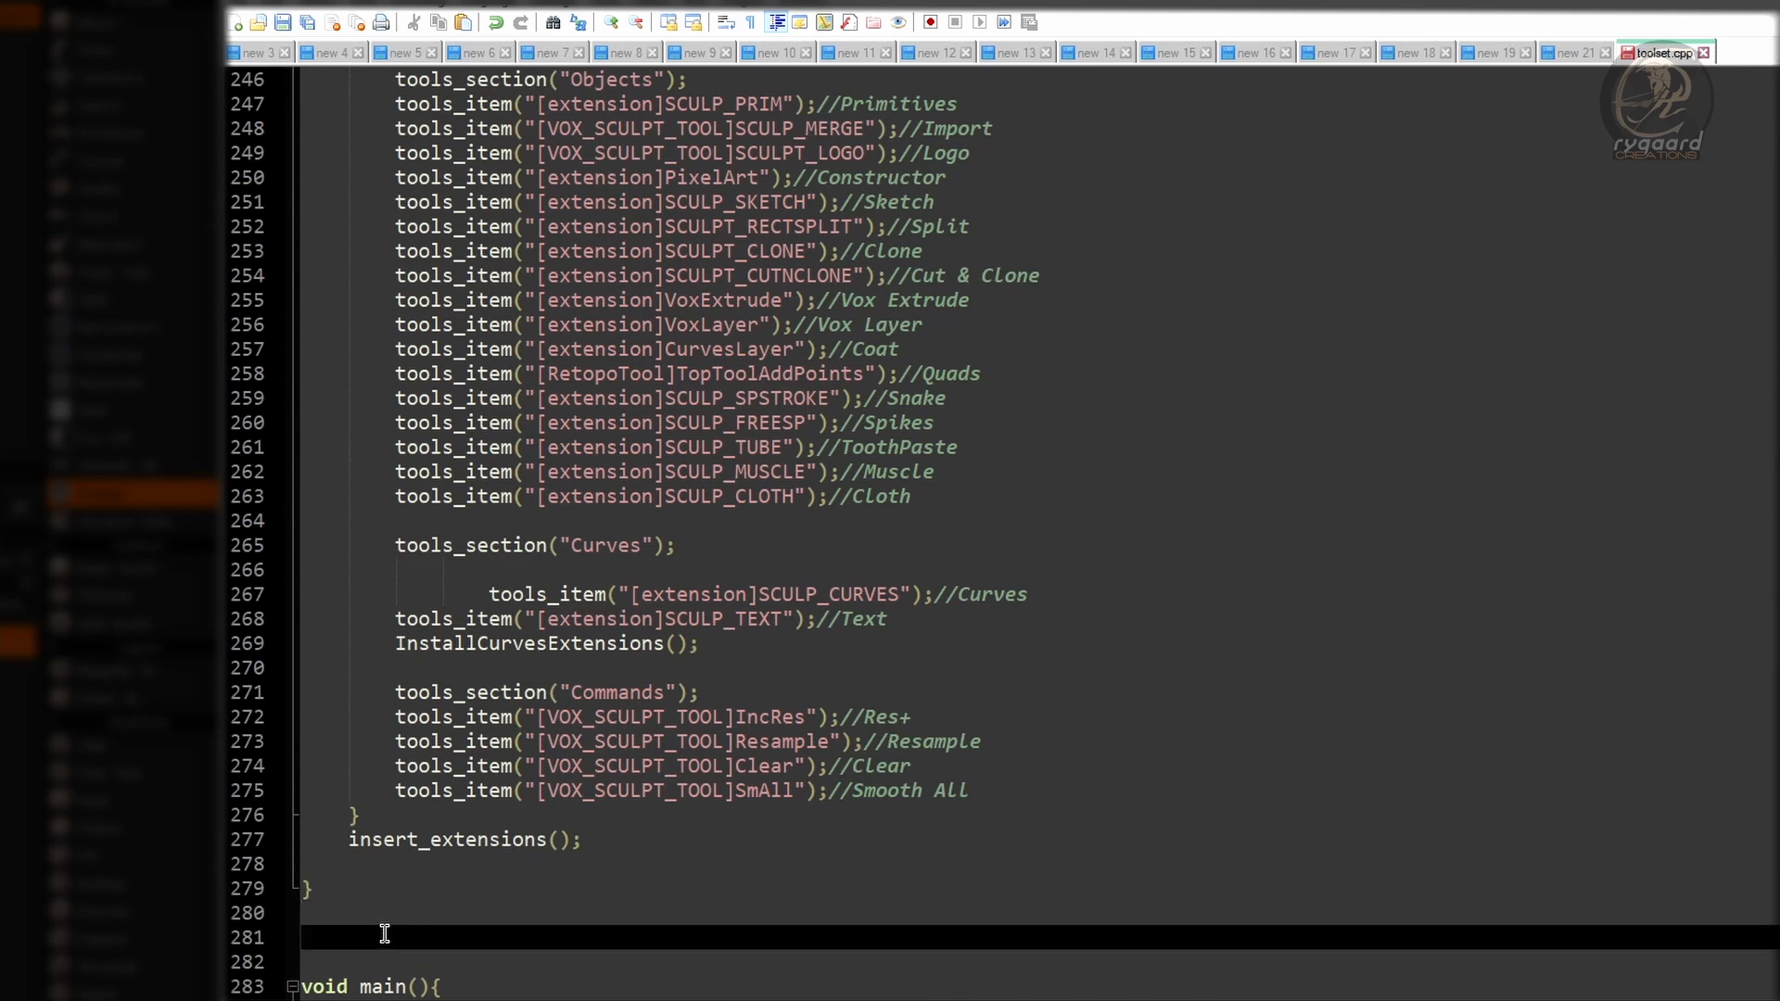
{"action": "key", "text": "ctrl+v"}
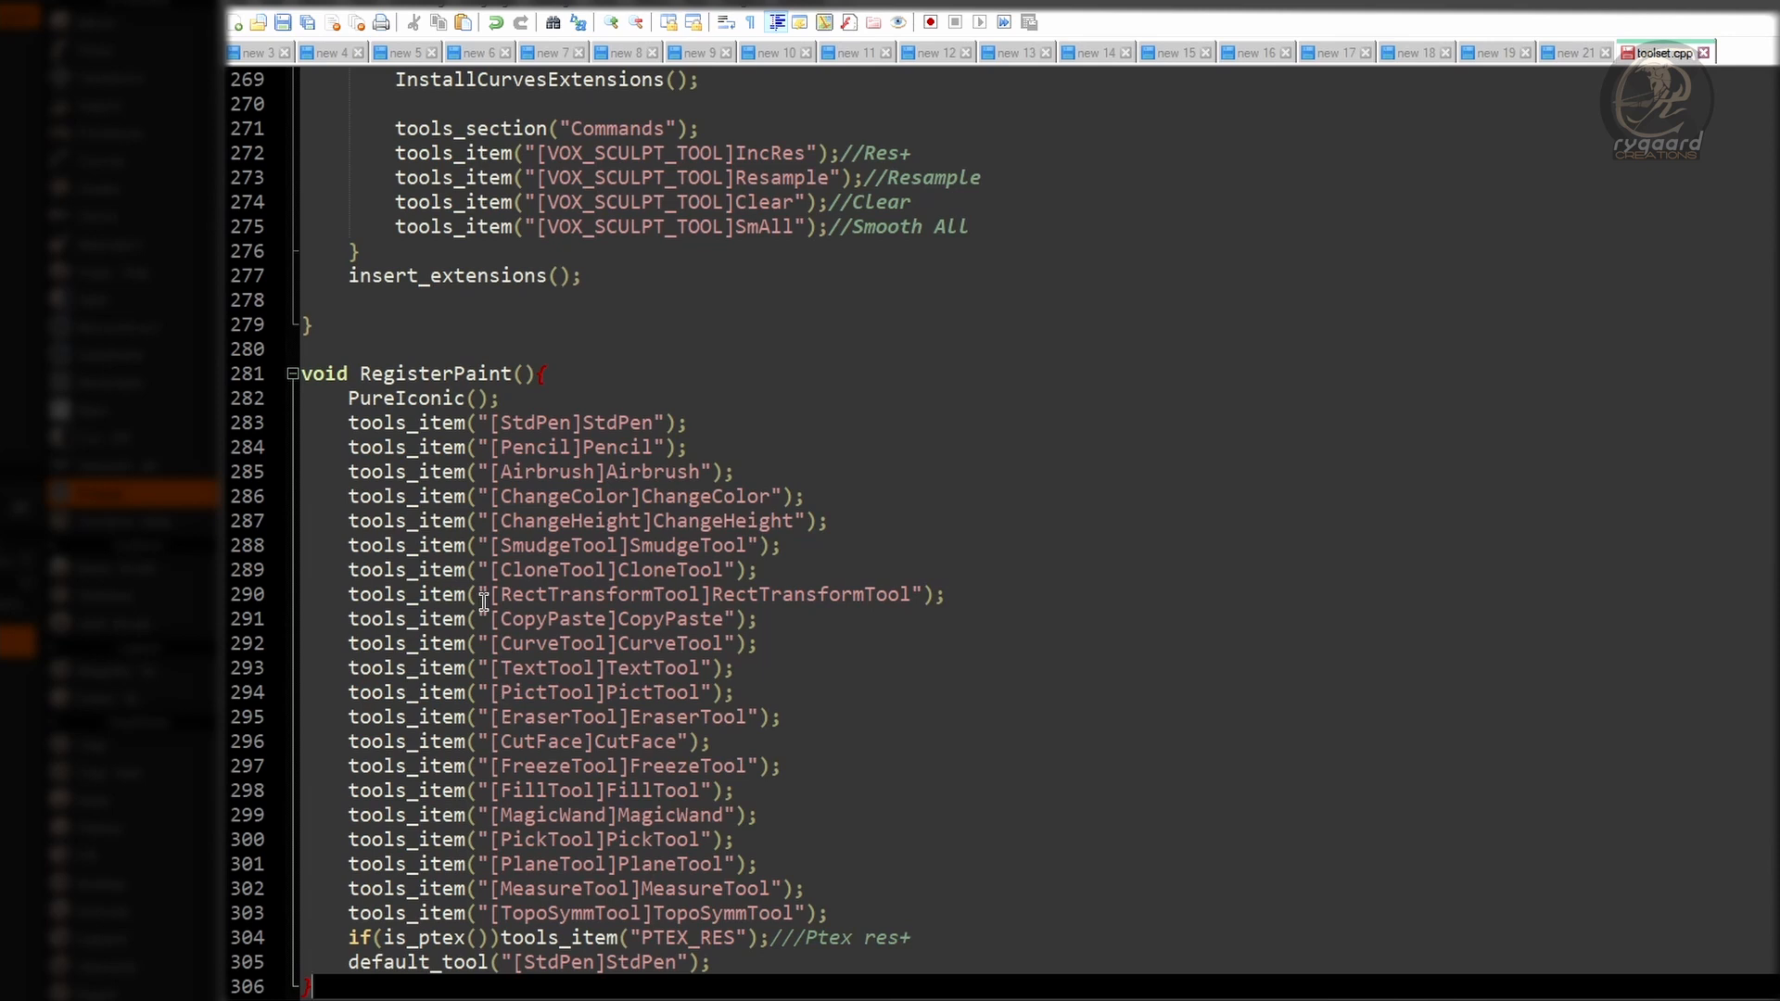
{"action": "left_click", "coordinate": [581, 369]}
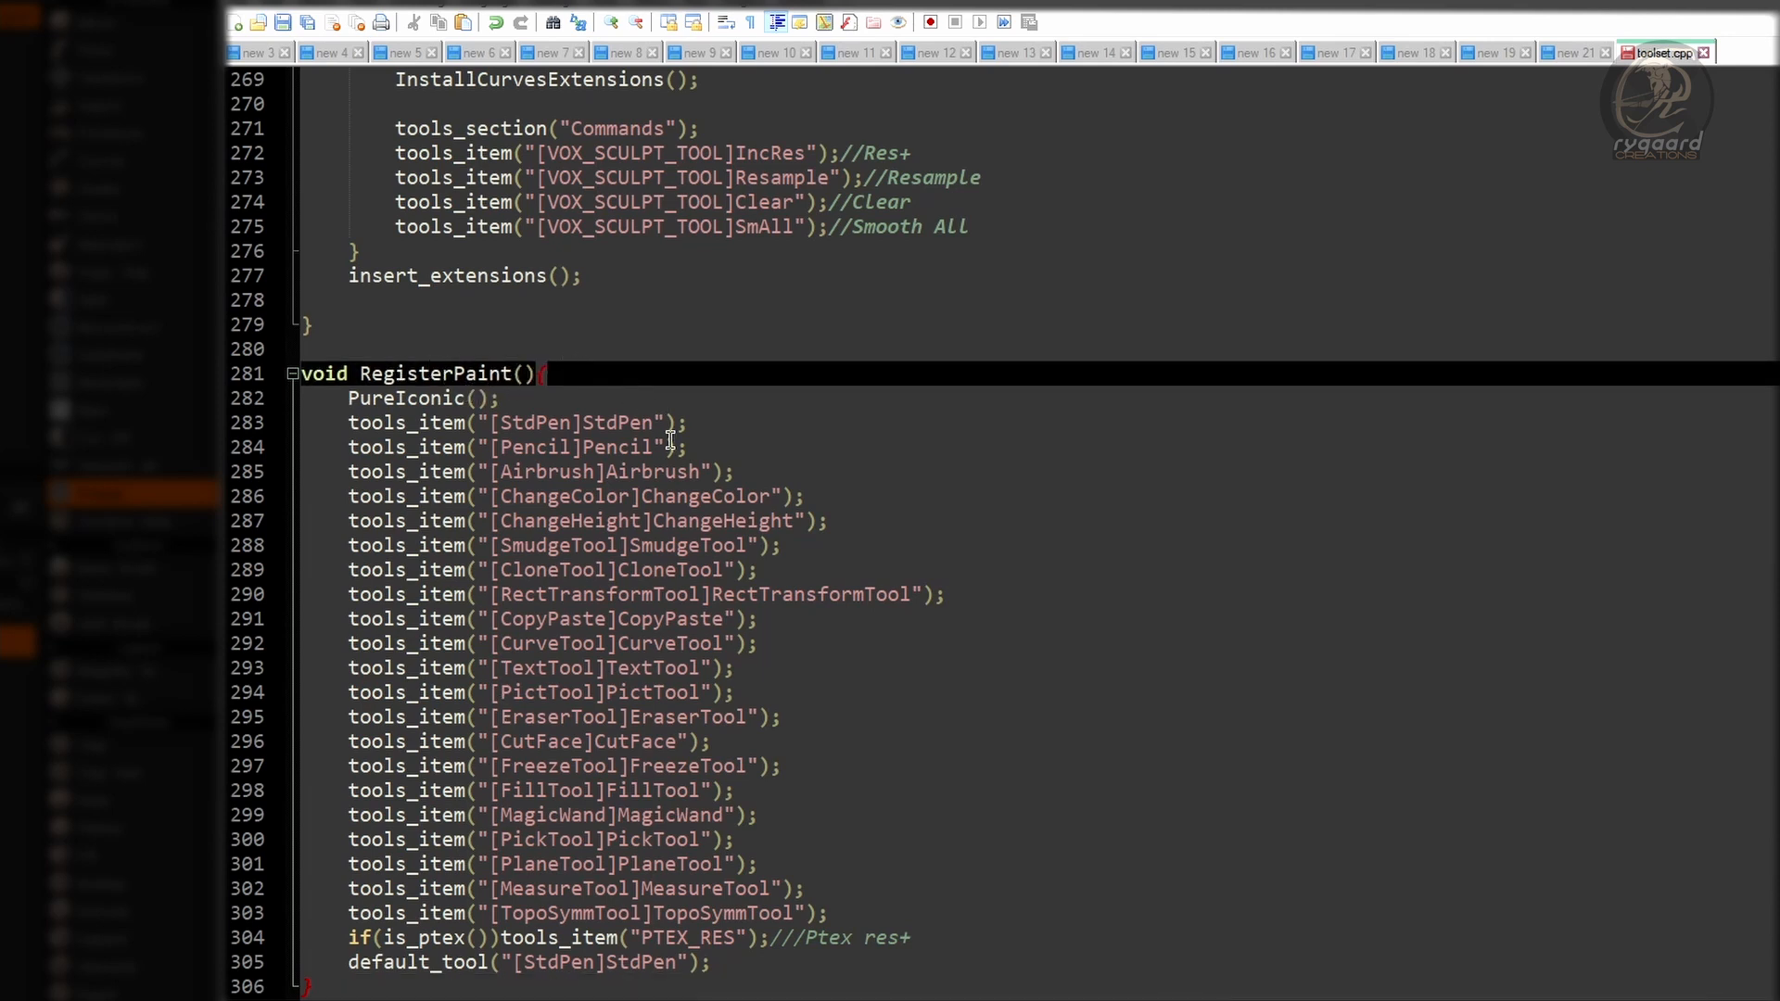
Step: Add a RegisterPaint(); call below RegisterVoxels(); inside void main() and accept the Rygaard Creations room edit
{"action": "scroll", "coordinate": [635, 487], "scroll_direction": "down", "scroll_amount": 2}
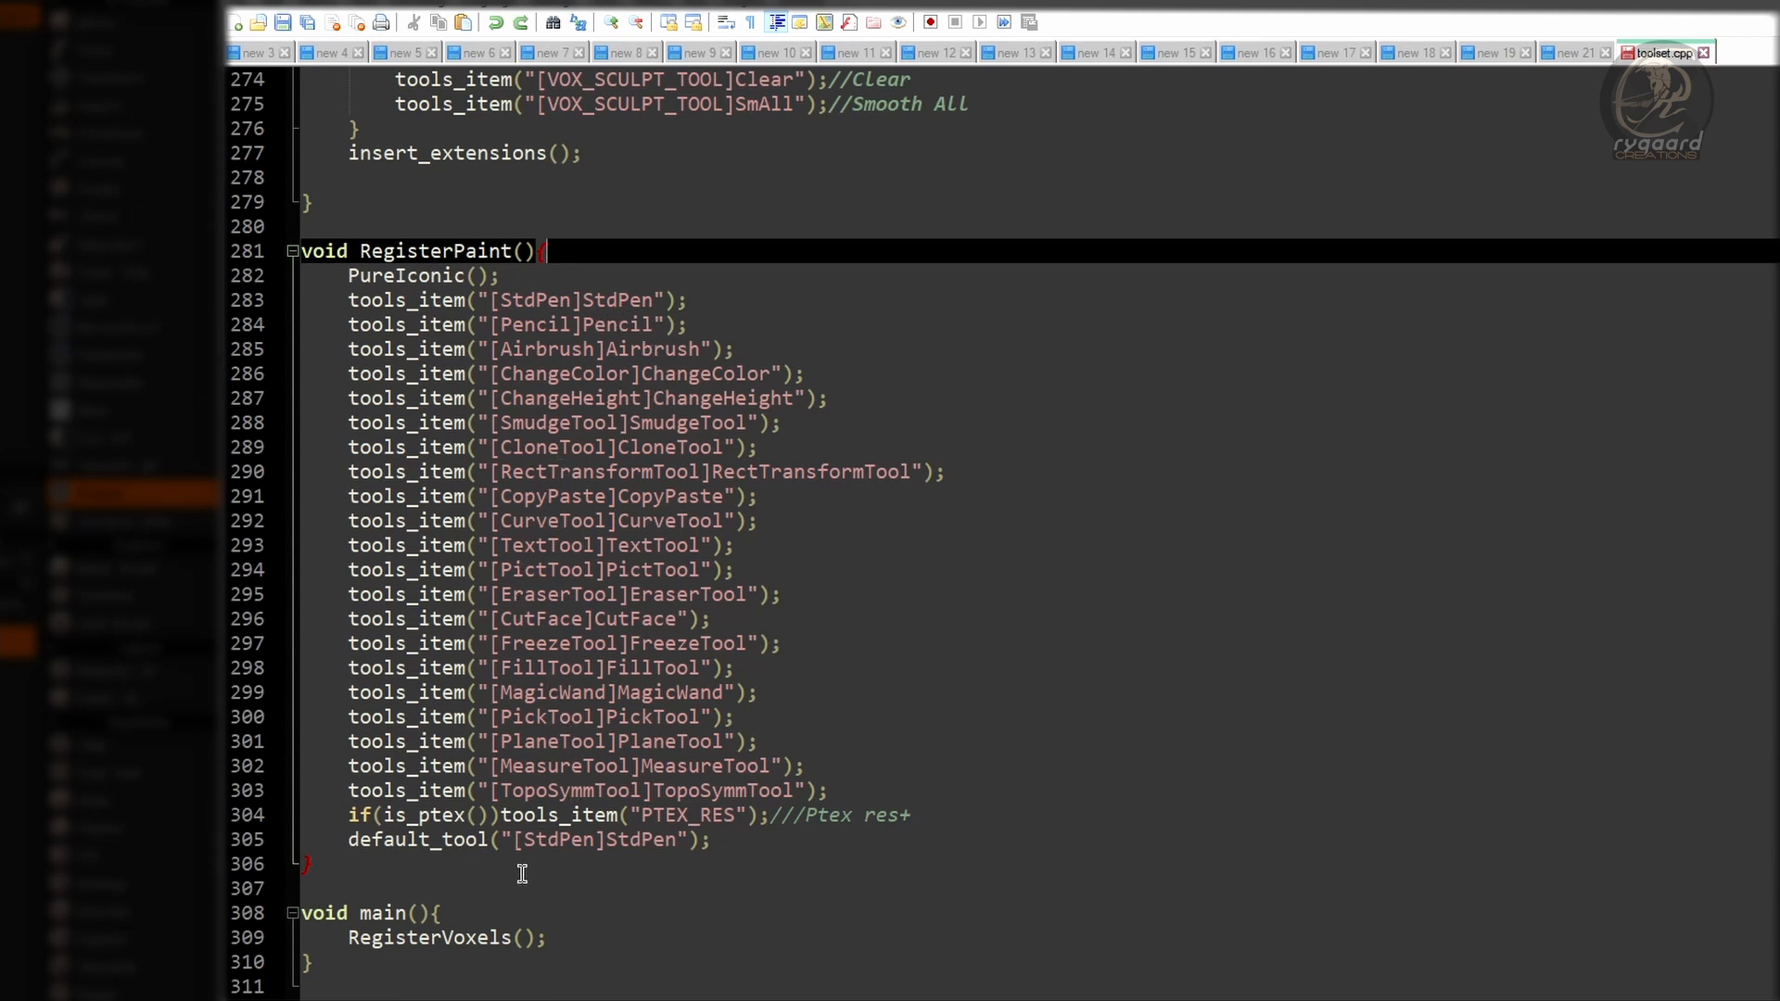
{"action": "left_click", "coordinate": [478, 913]}
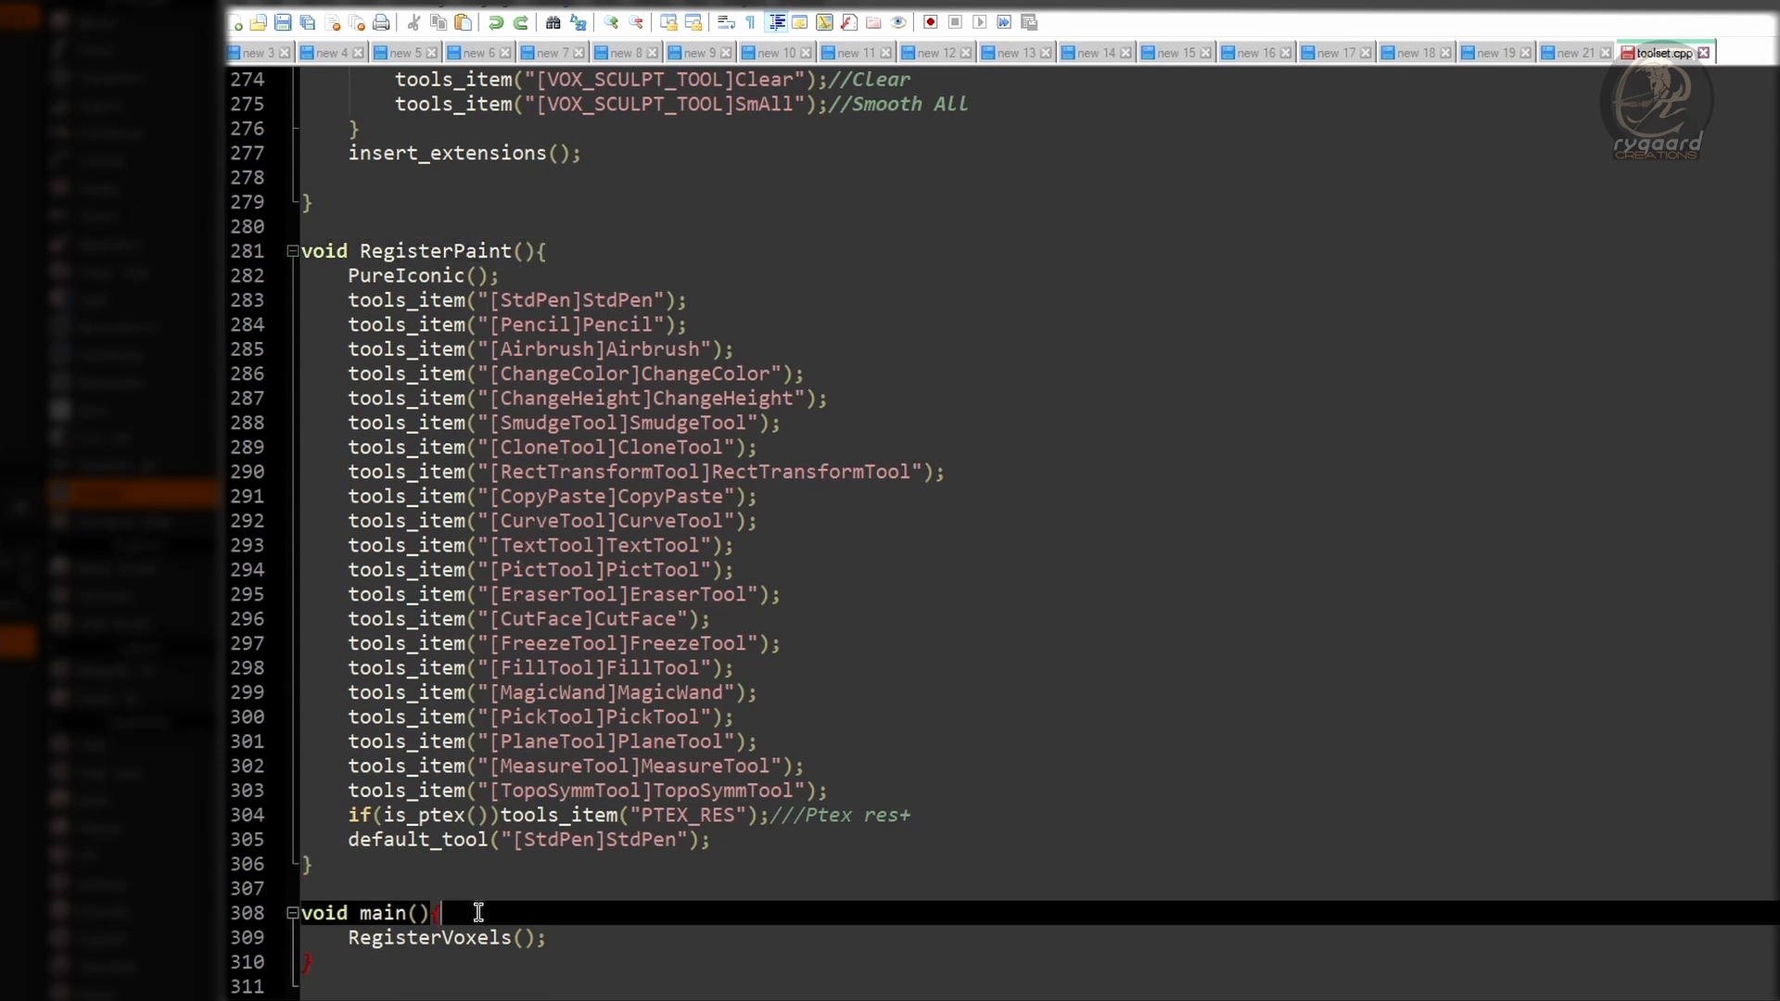
{"action": "left_click", "coordinate": [572, 934]}
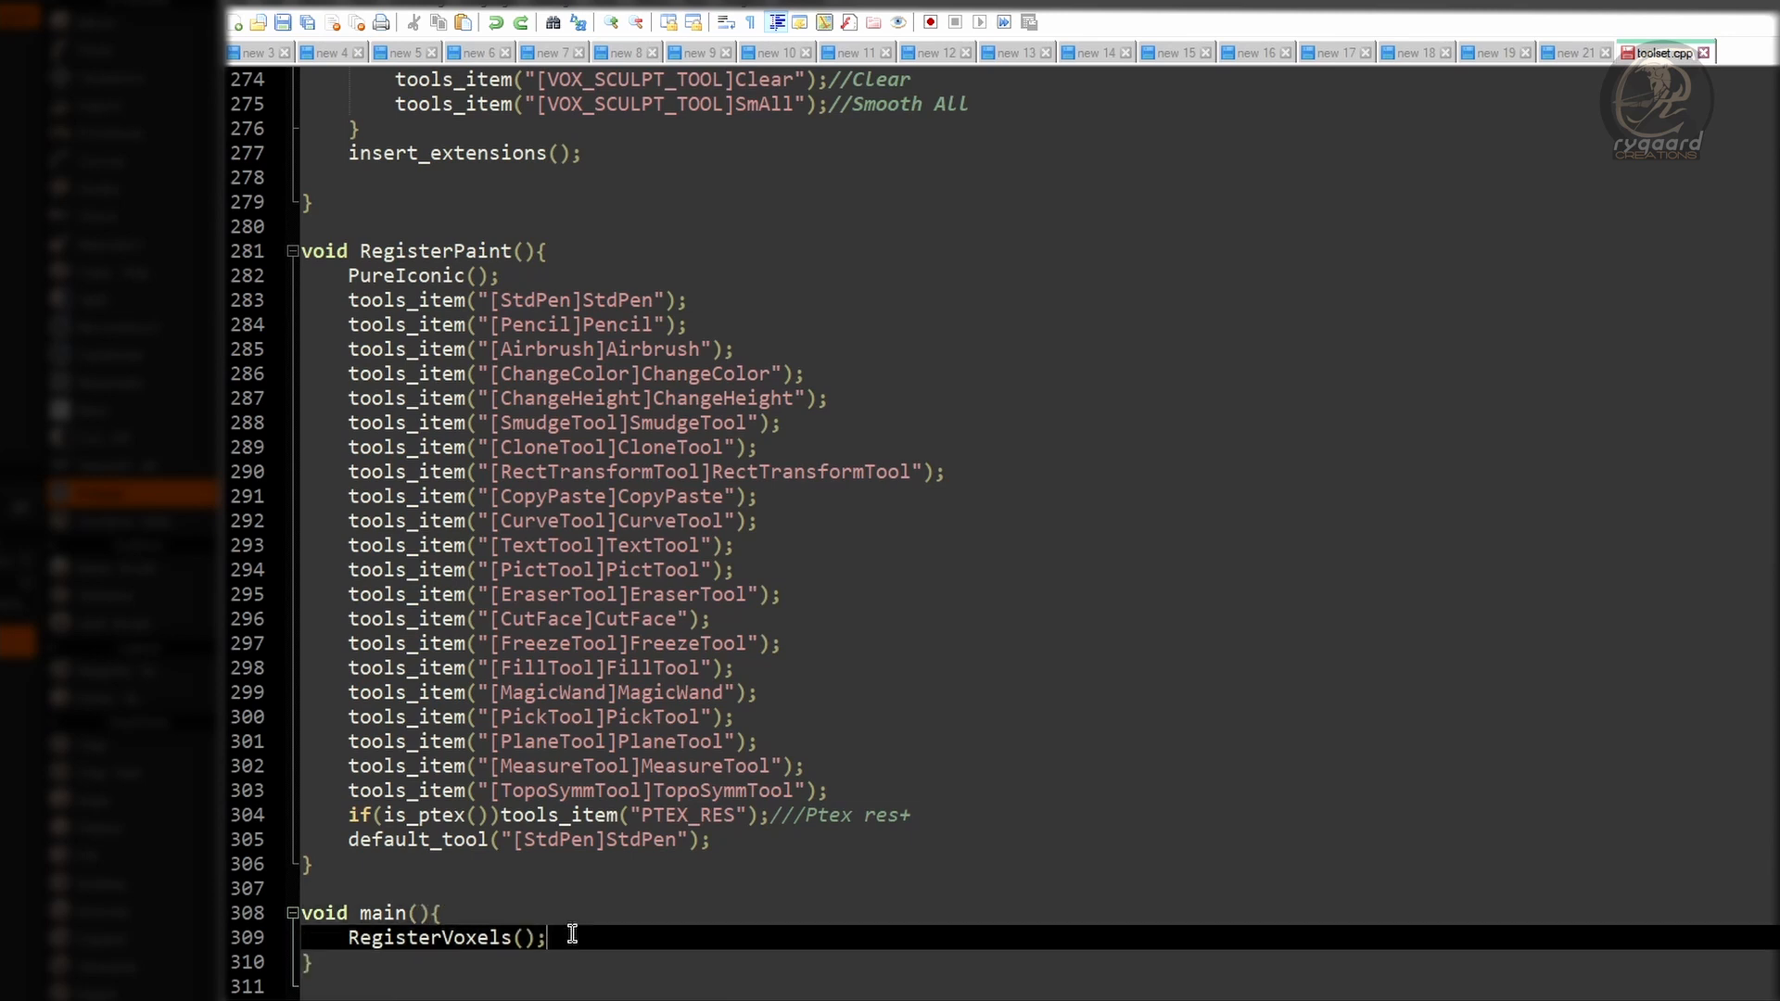
{"action": "key", "text": "Return"}
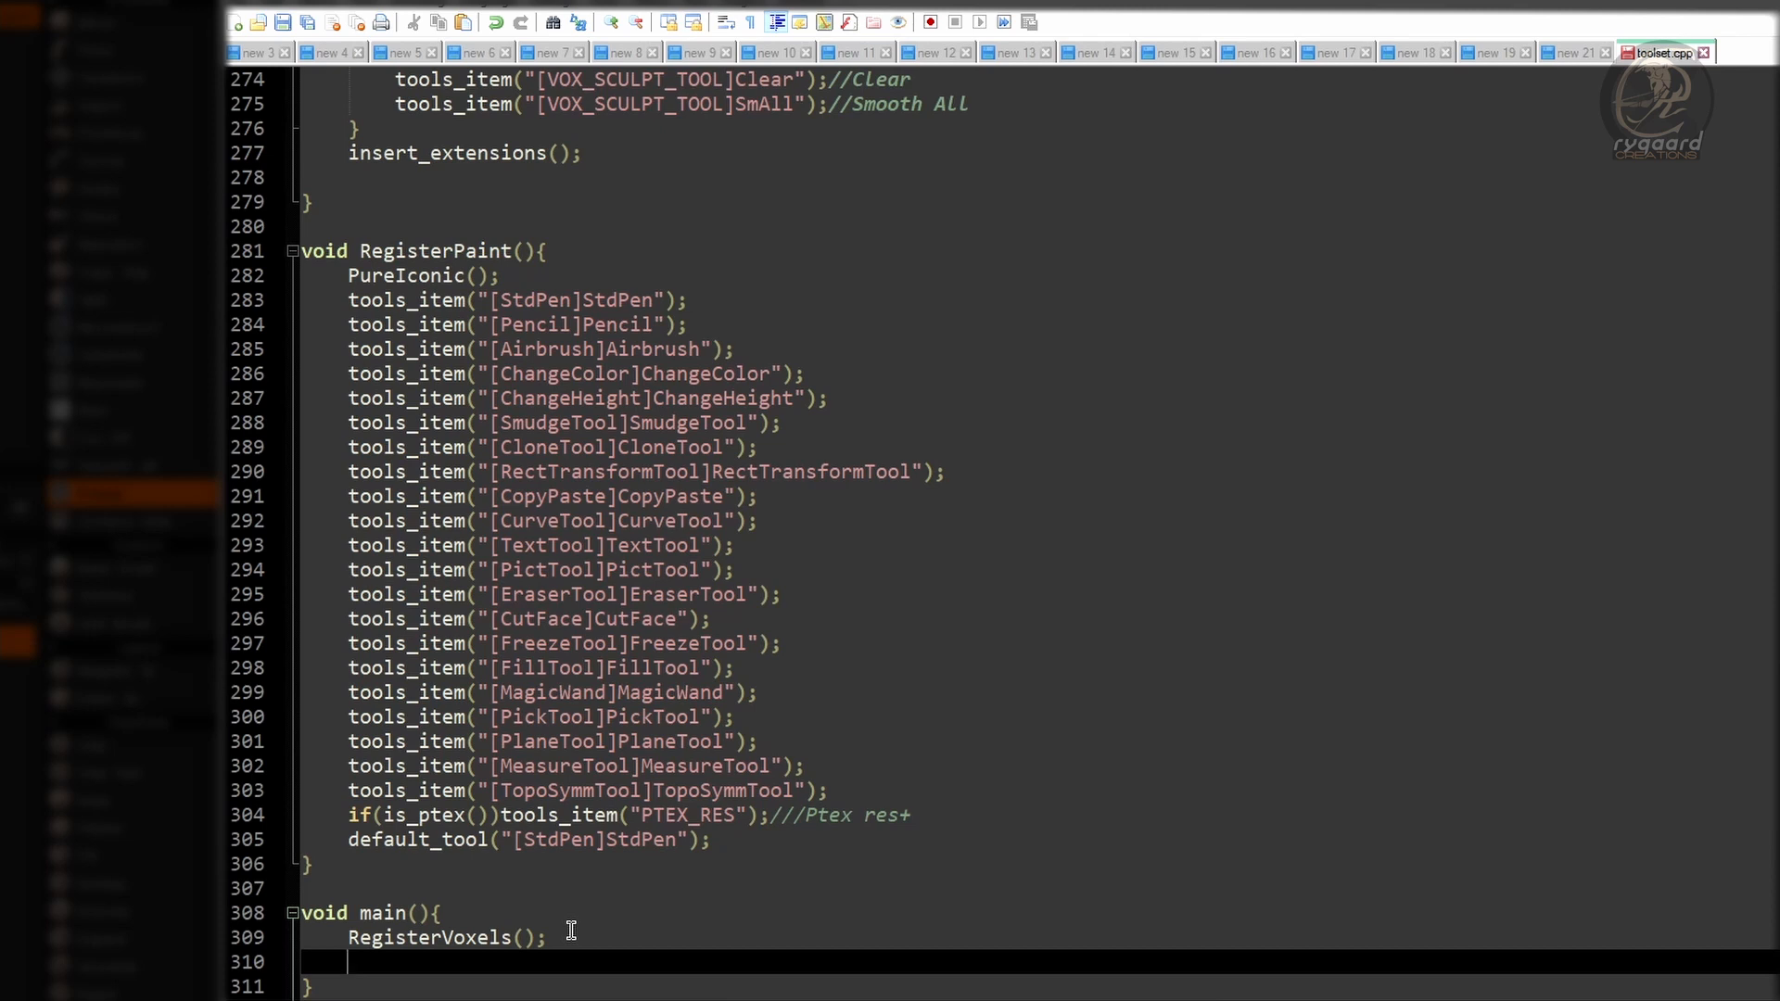
{"action": "type", "text": "Reg"}
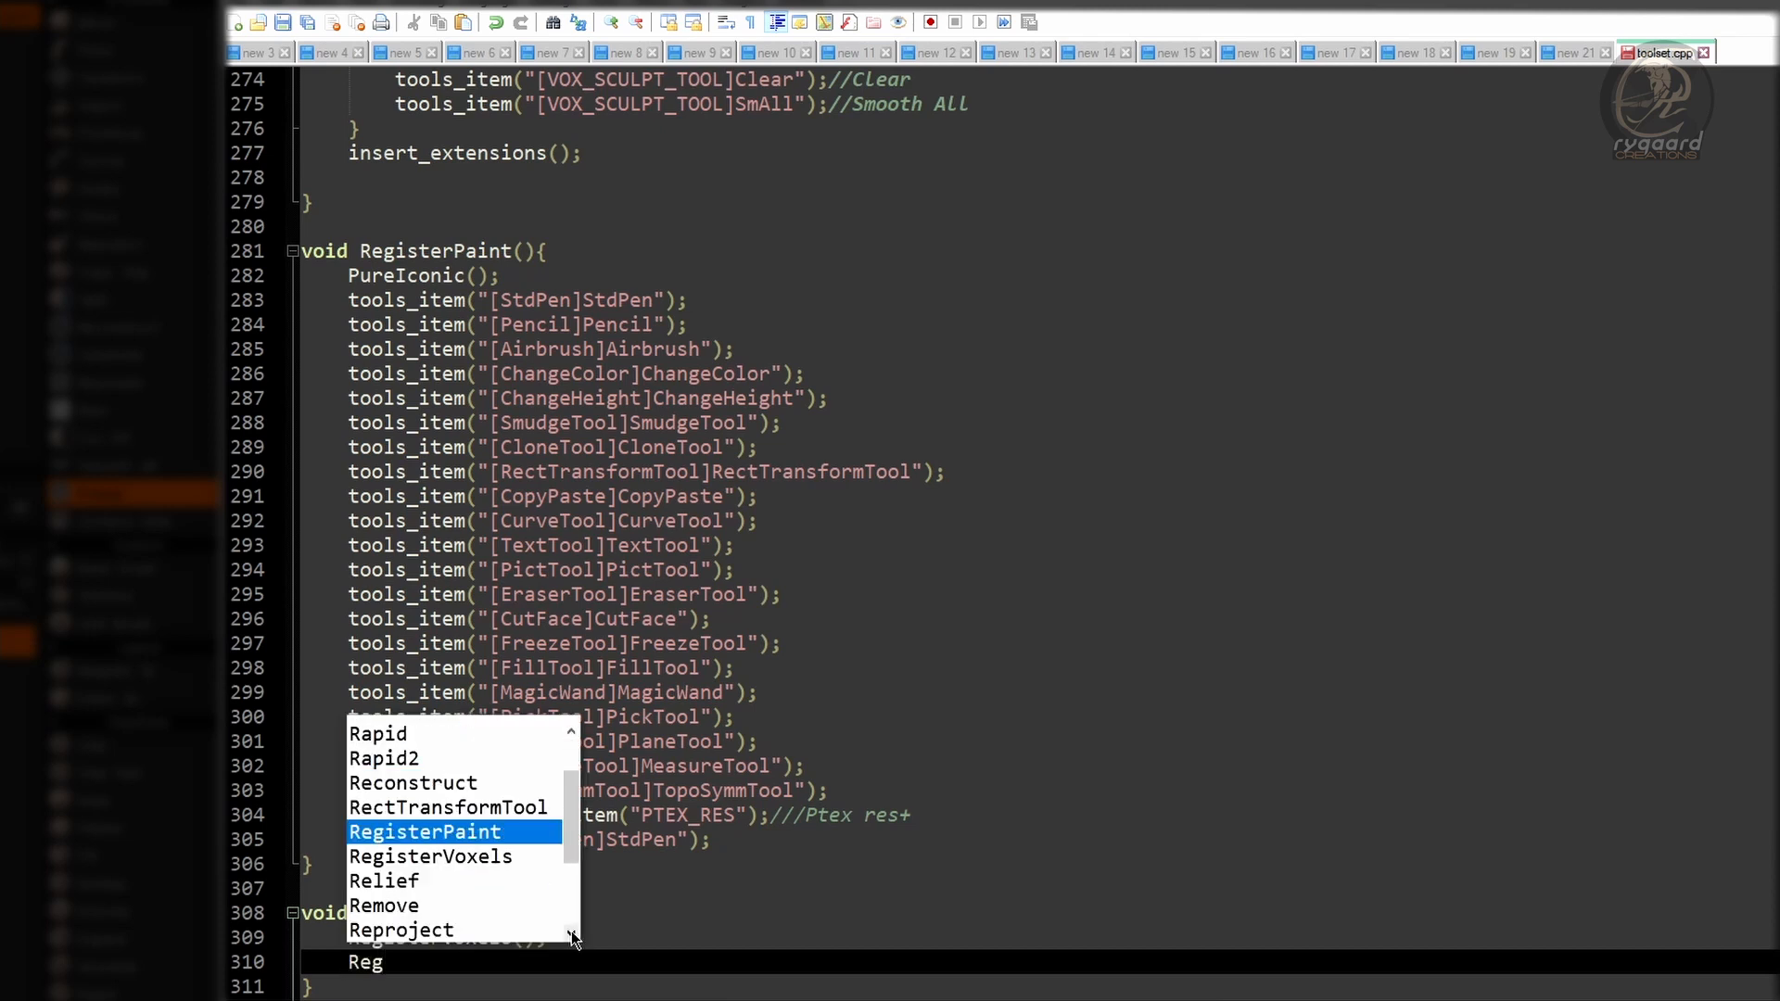
{"action": "key", "text": "Return"}
{"action": "type", "text": "("}
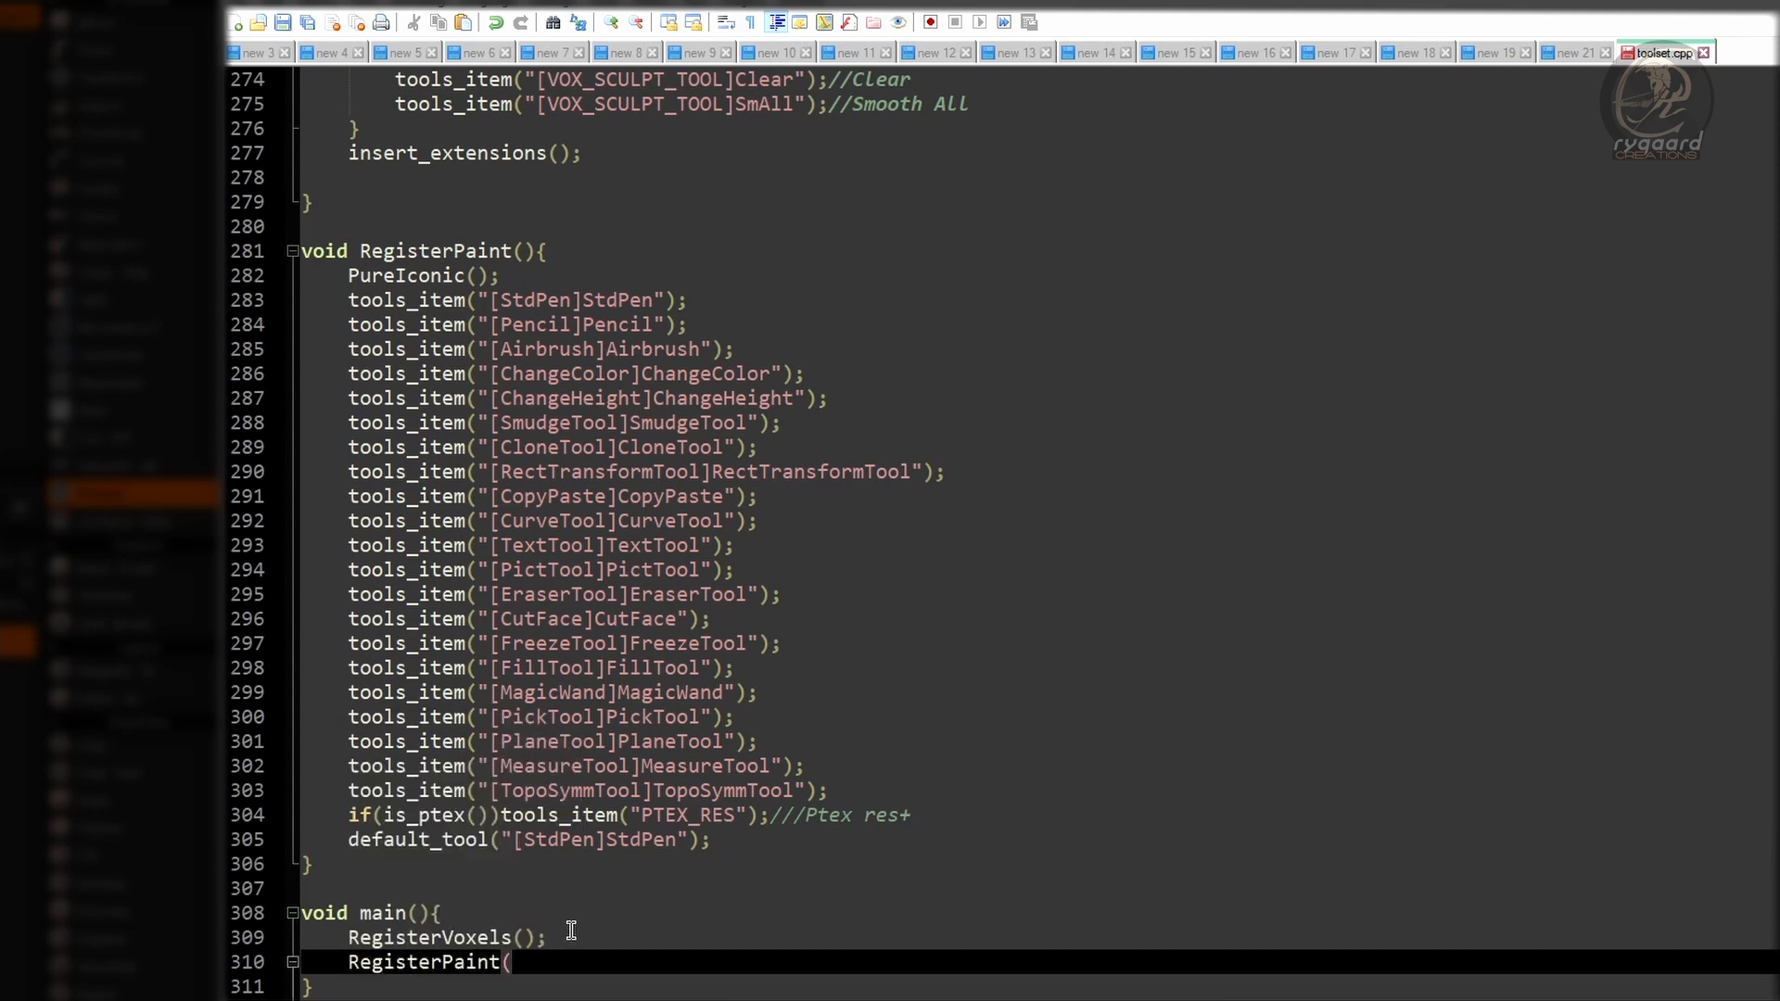
{"action": "type", "text": ");"}
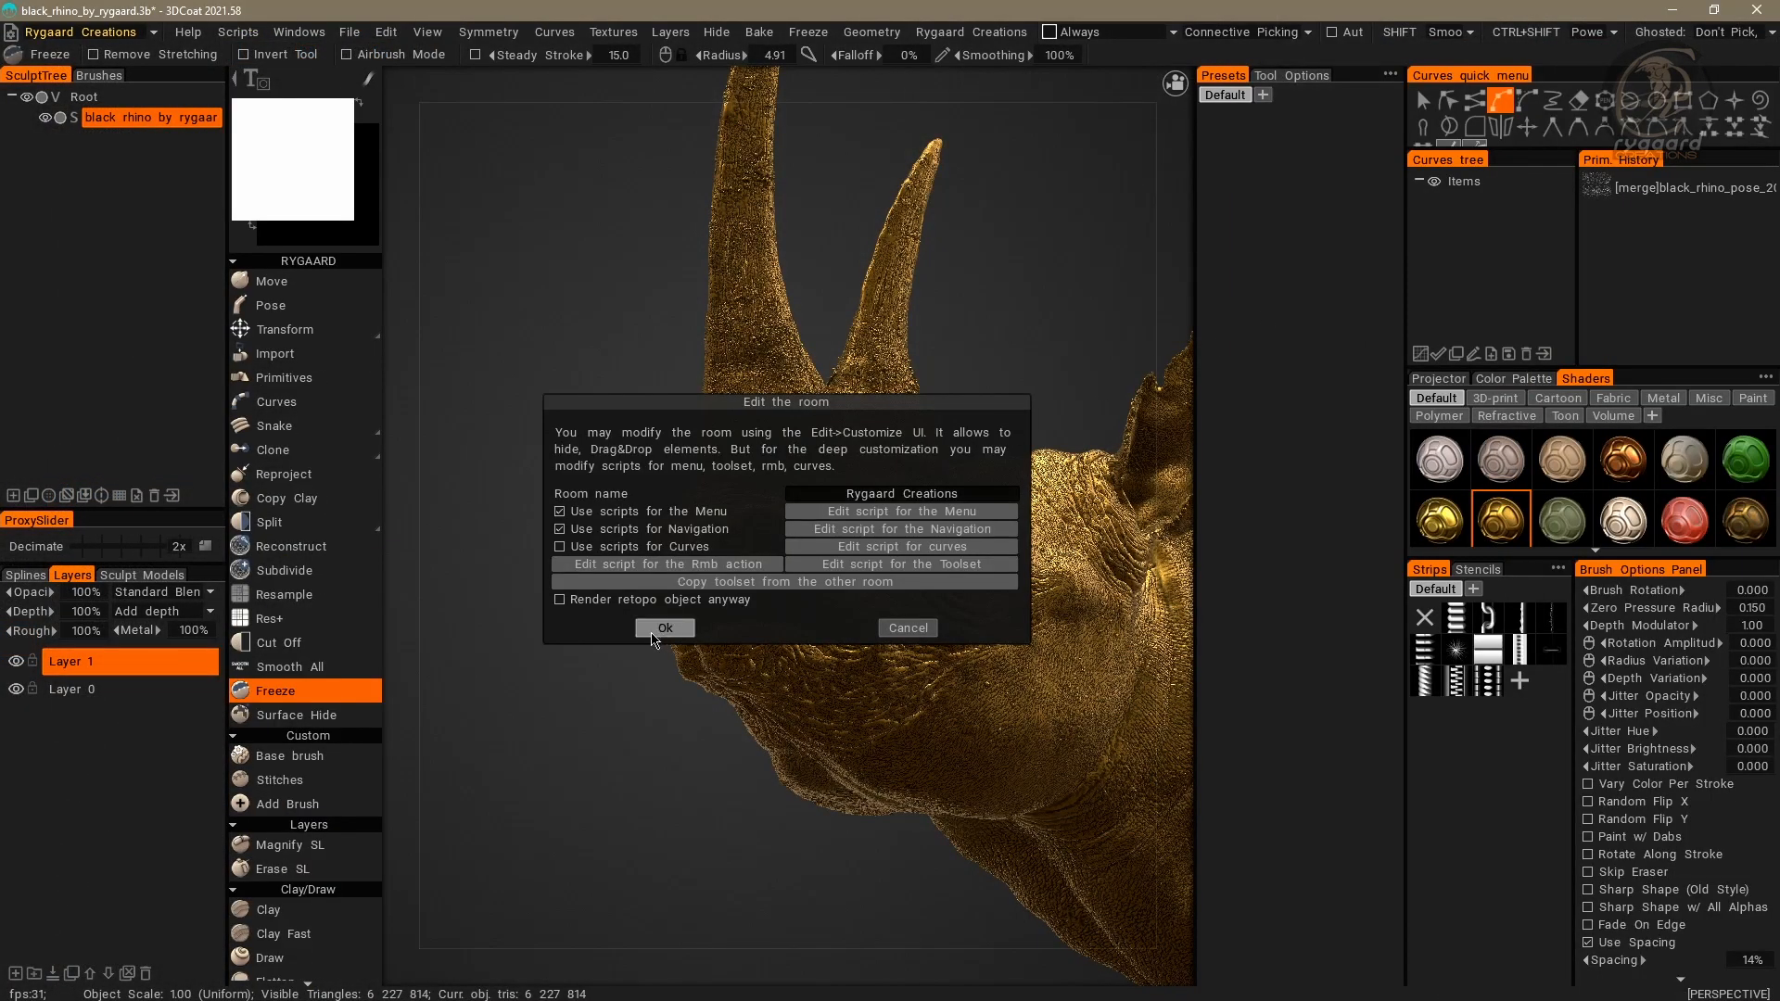
{"action": "left_click", "coordinate": [655, 632]}
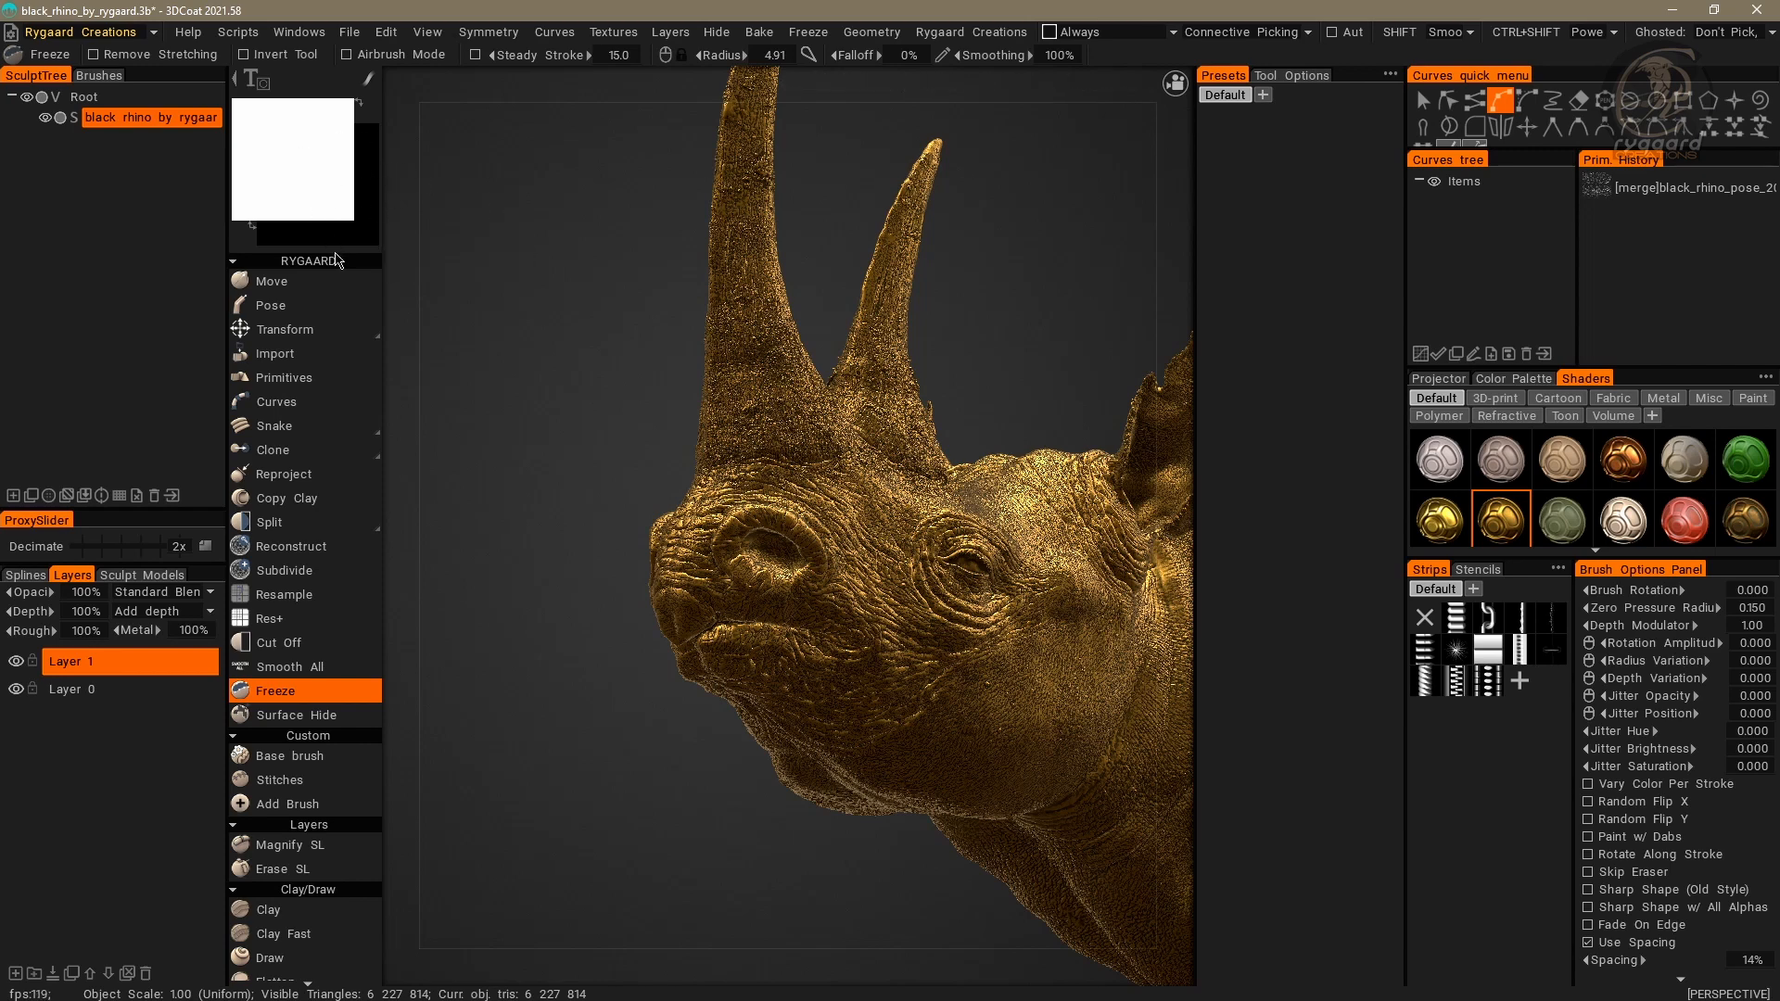
Step: Look through the appended Paint tools in the toolset, then open the Rygaard Creations room's toolset script for editing
{"action": "scroll", "coordinate": [345, 445], "scroll_direction": "down", "scroll_amount": 8}
{"action": "scroll", "coordinate": [345, 452], "scroll_direction": "down", "scroll_amount": 10}
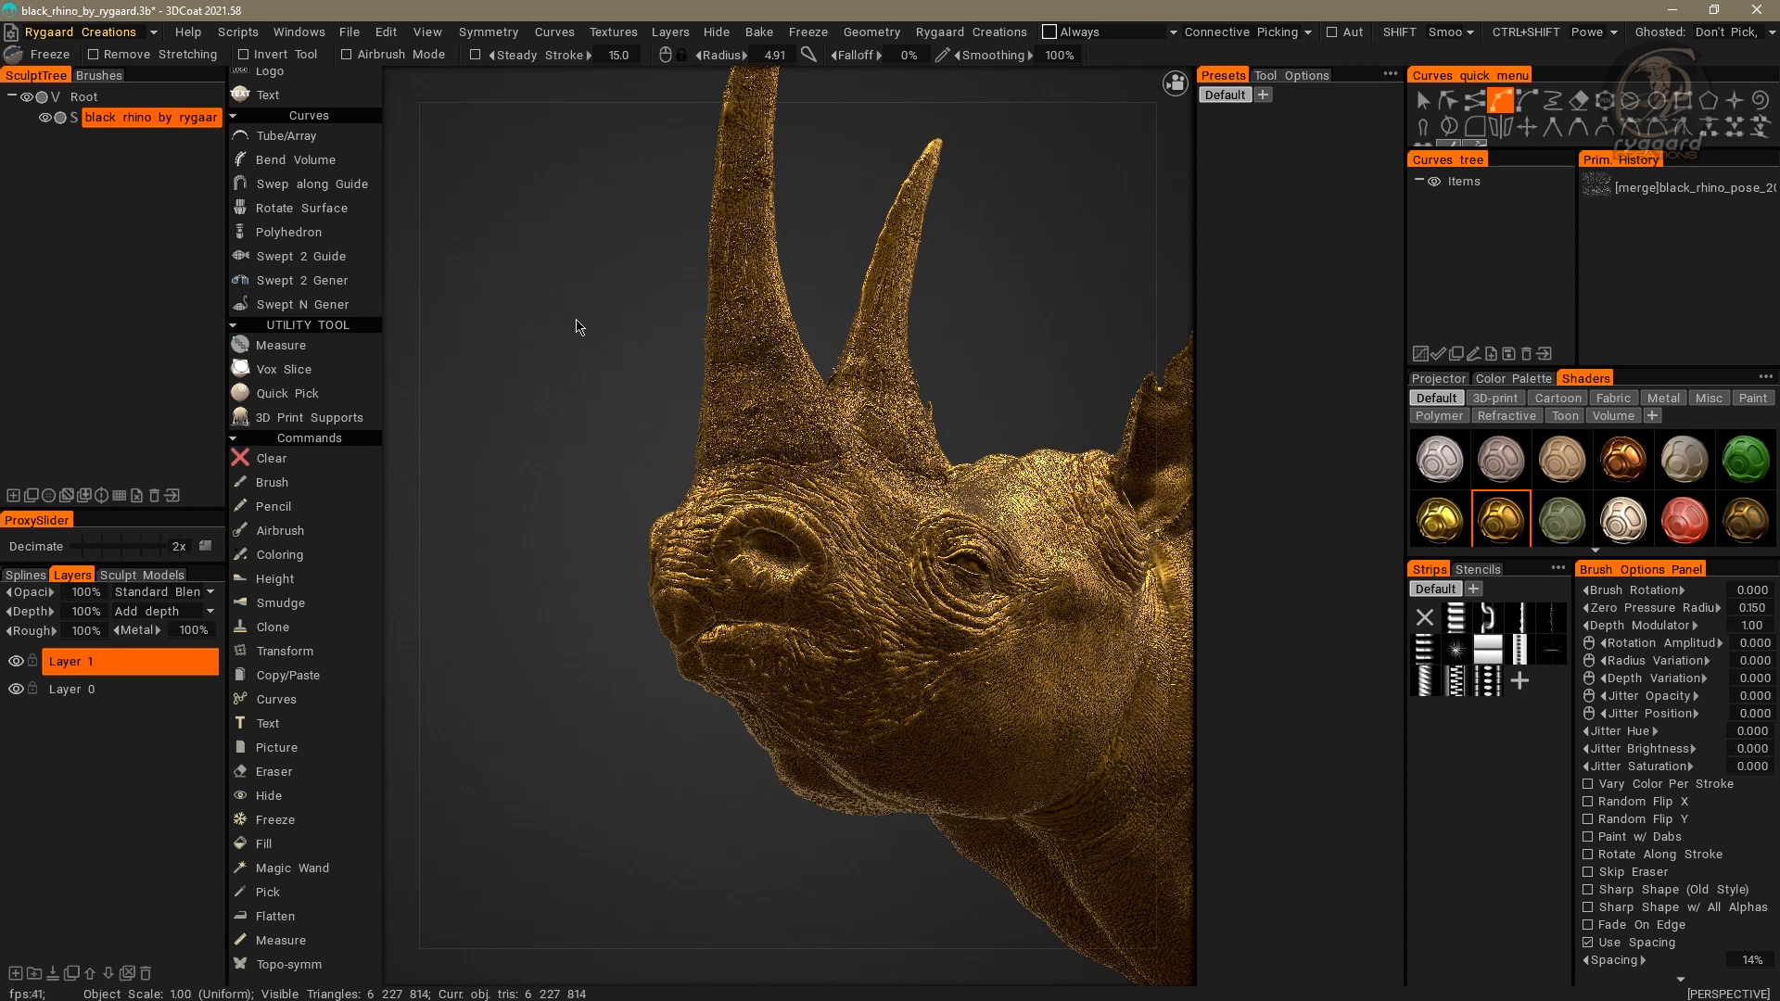
{"action": "left_click", "coordinate": [385, 32]}
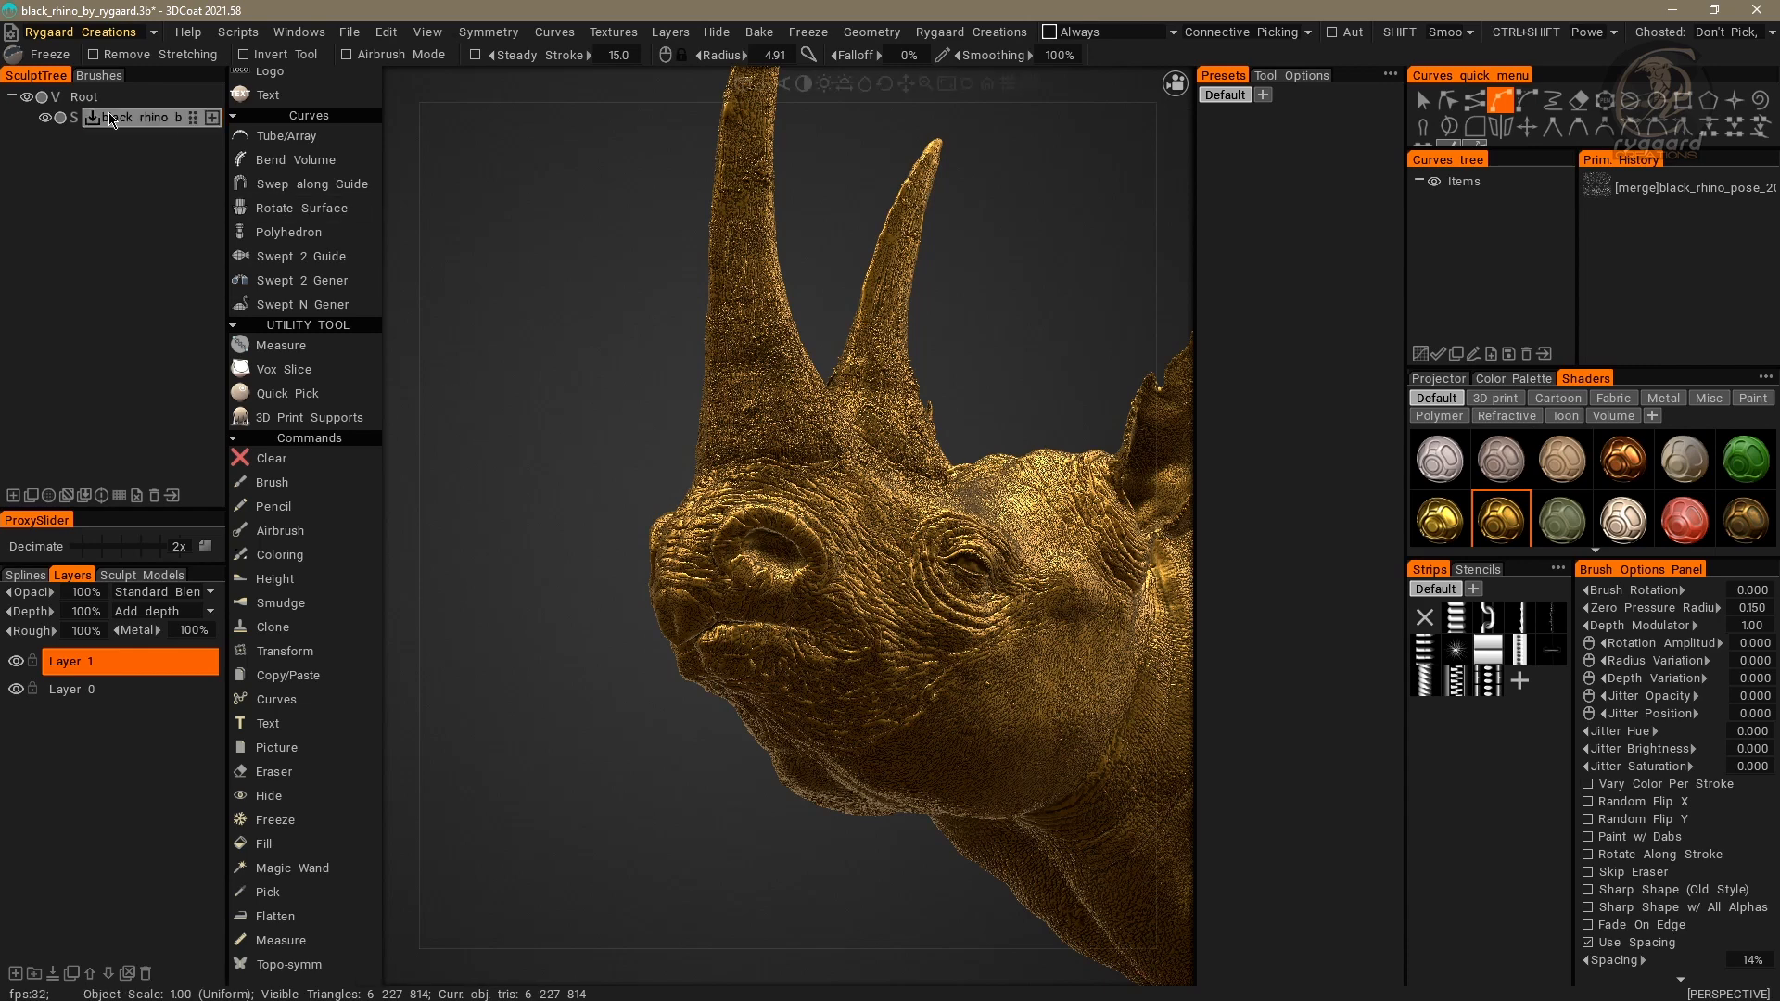
{"action": "left_click", "coordinate": [9, 31]}
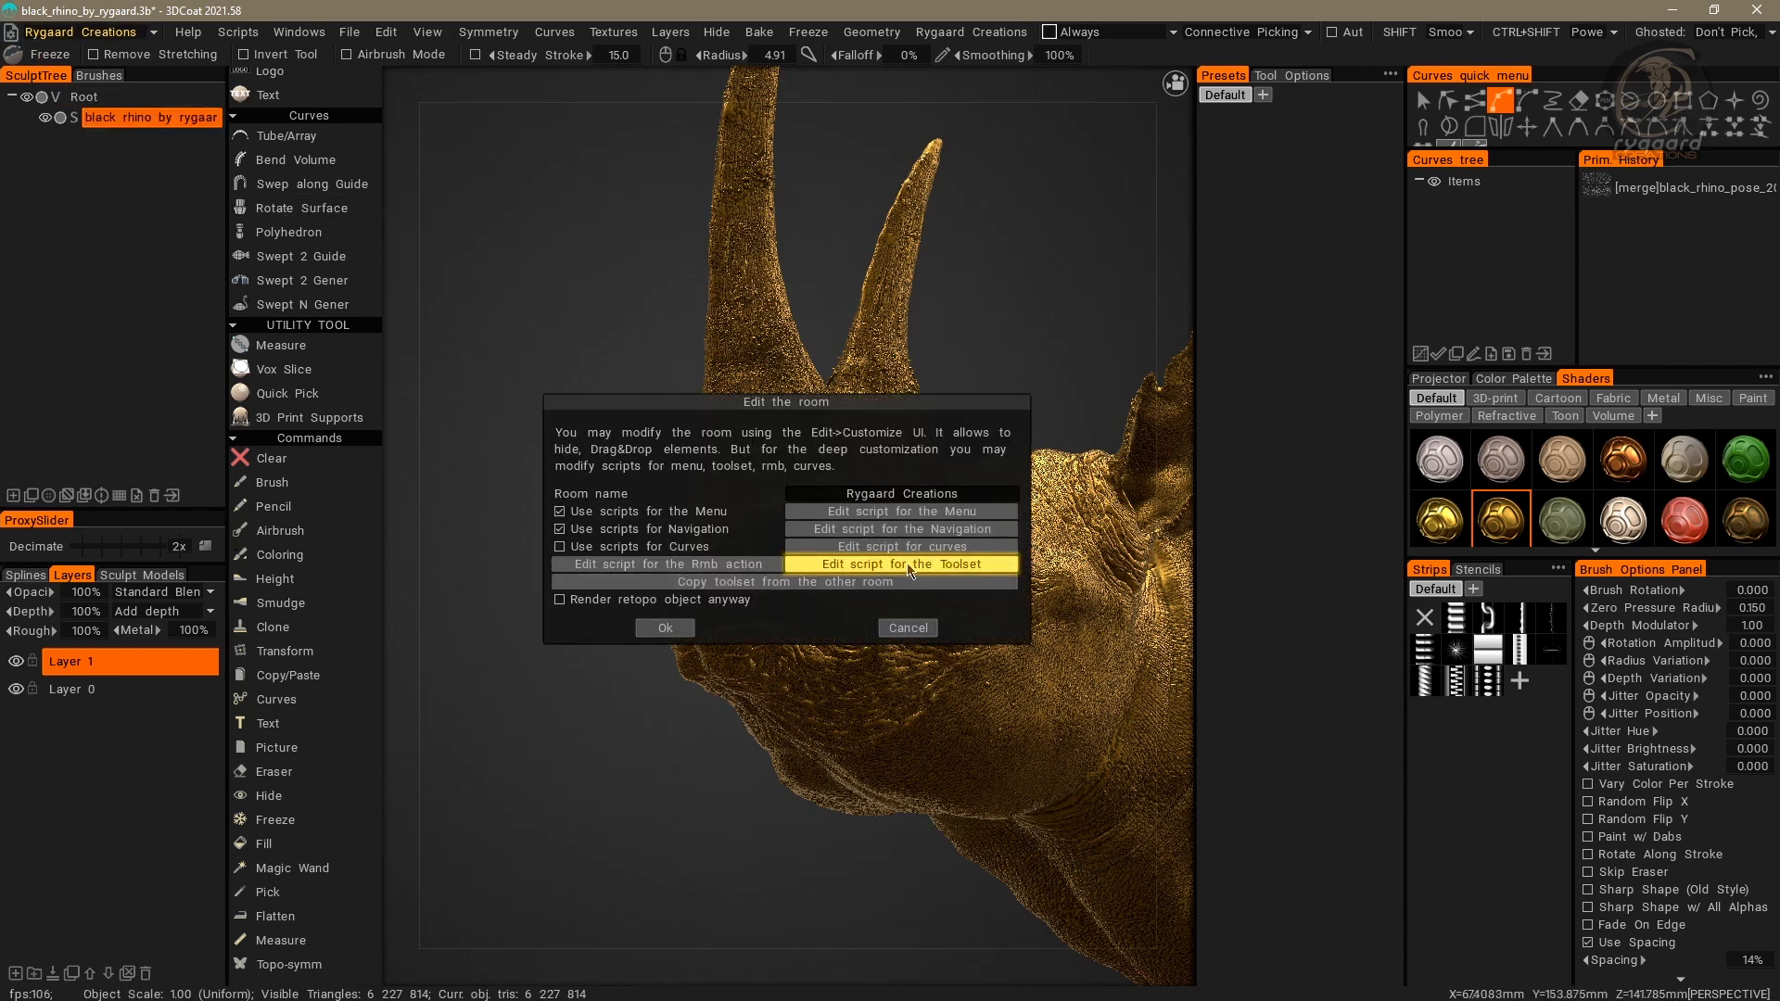
{"action": "left_click", "coordinate": [916, 564]}
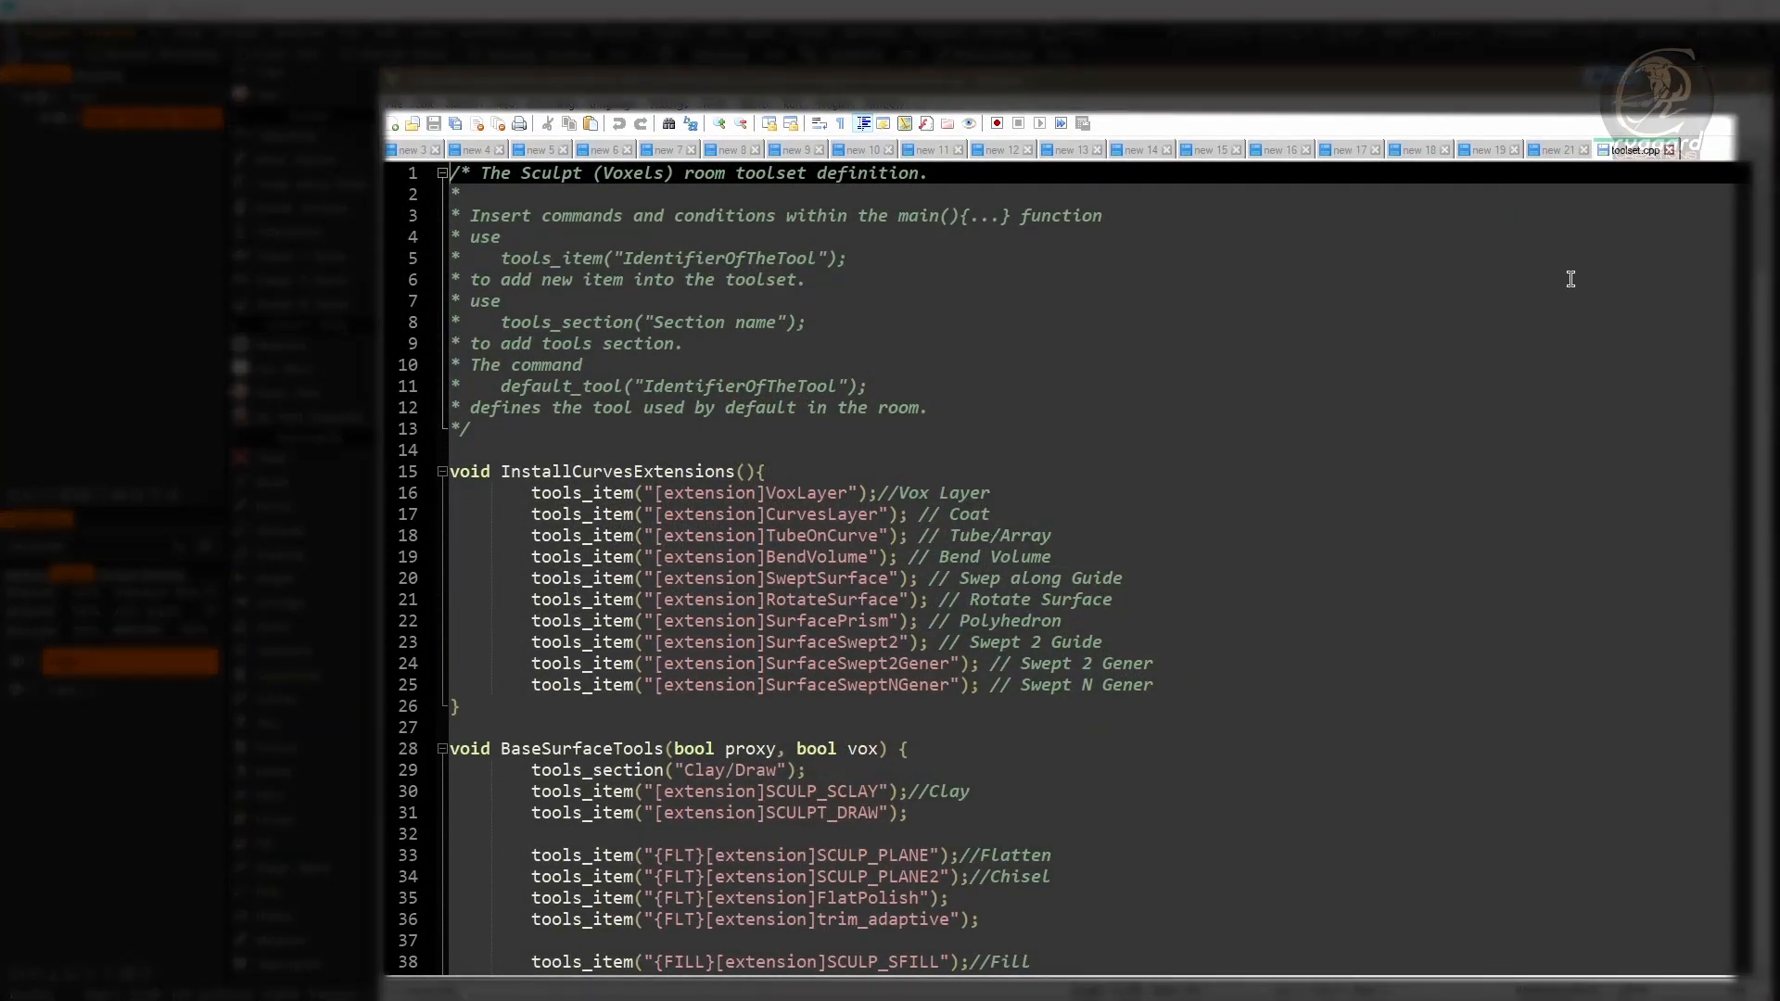
Step: Insert the line tools_section("Paint"); above PureIconic(); at the start of the RegisterPaint() function
{"action": "left_click_drag", "start_coordinate": [1741, 199], "coordinate": [1741, 398]}
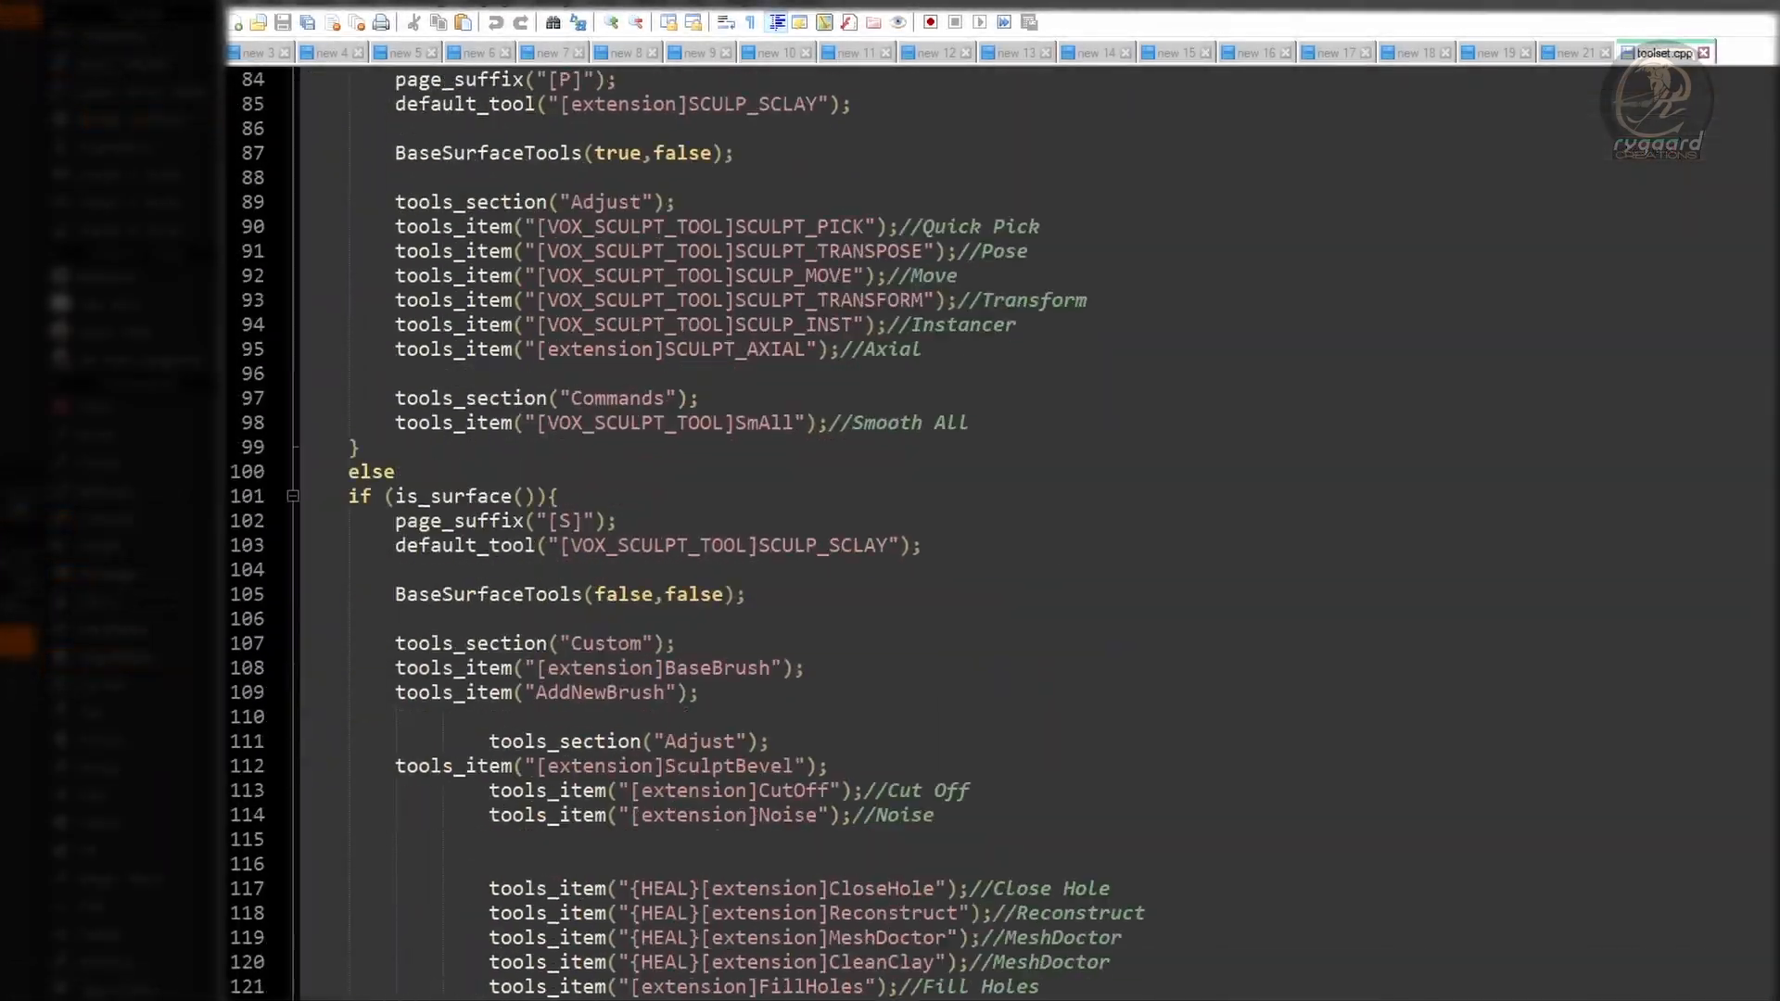
{"action": "scroll", "coordinate": [1001, 533], "scroll_direction": "down", "scroll_amount": 20}
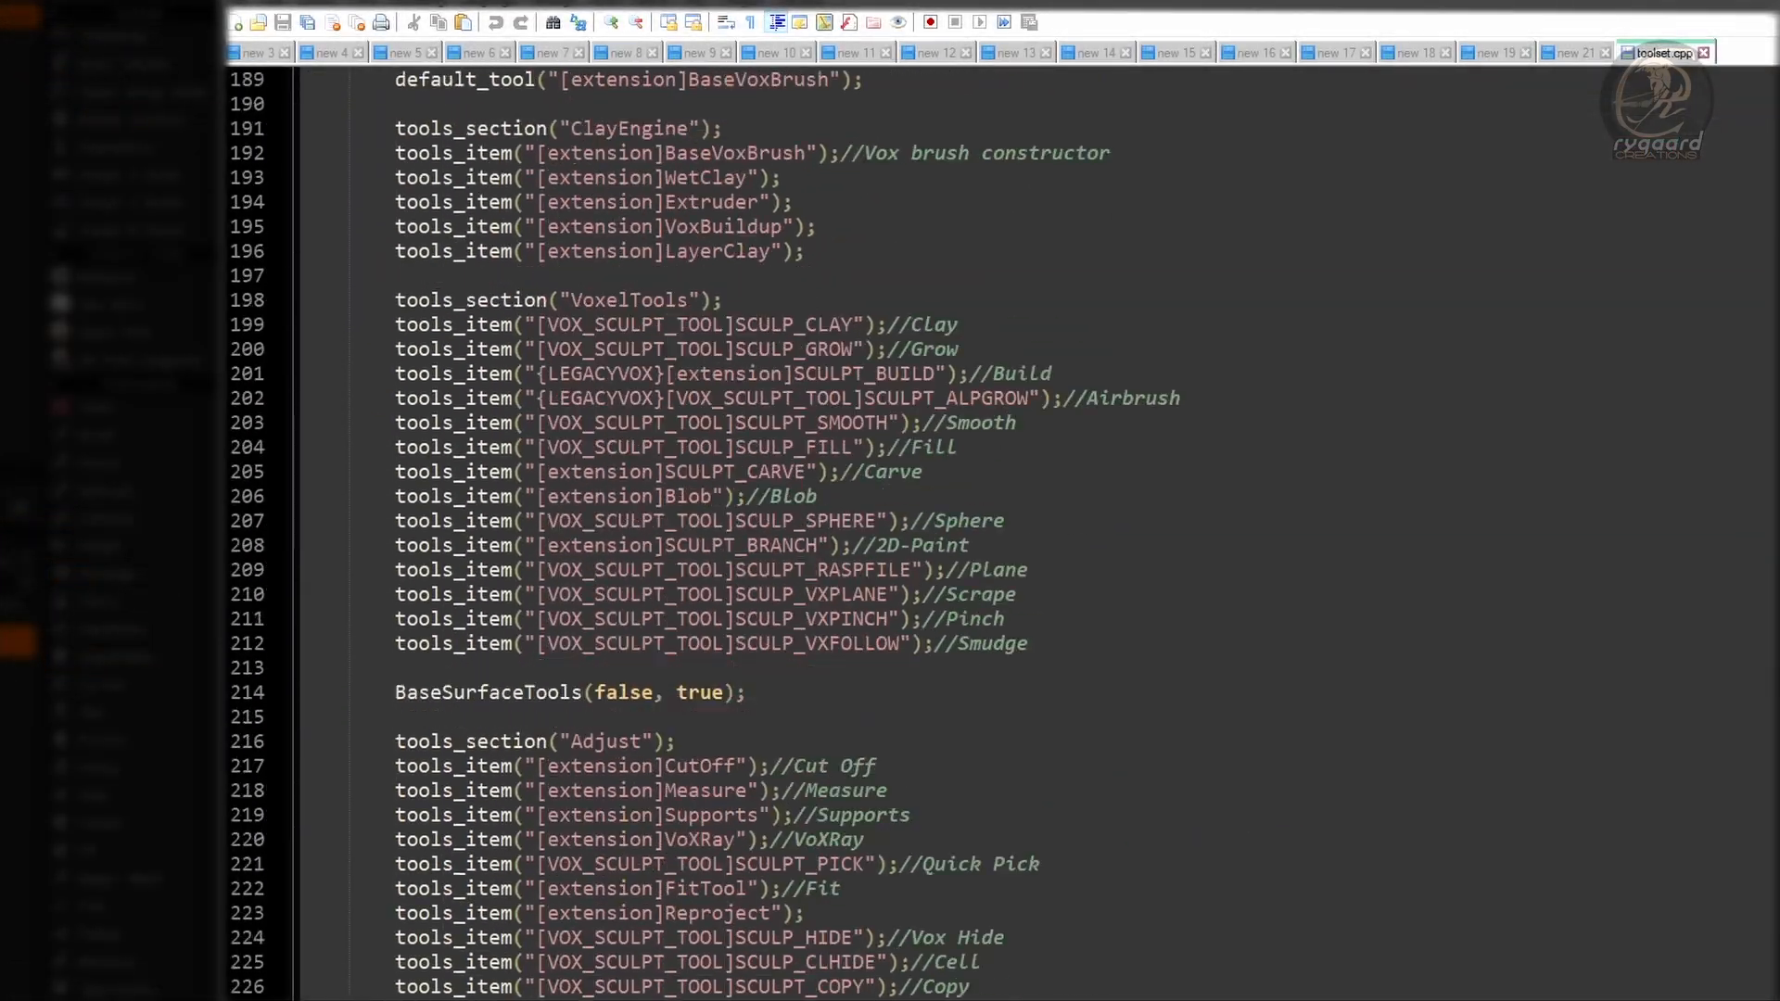
{"action": "left_click", "coordinate": [559, 223]}
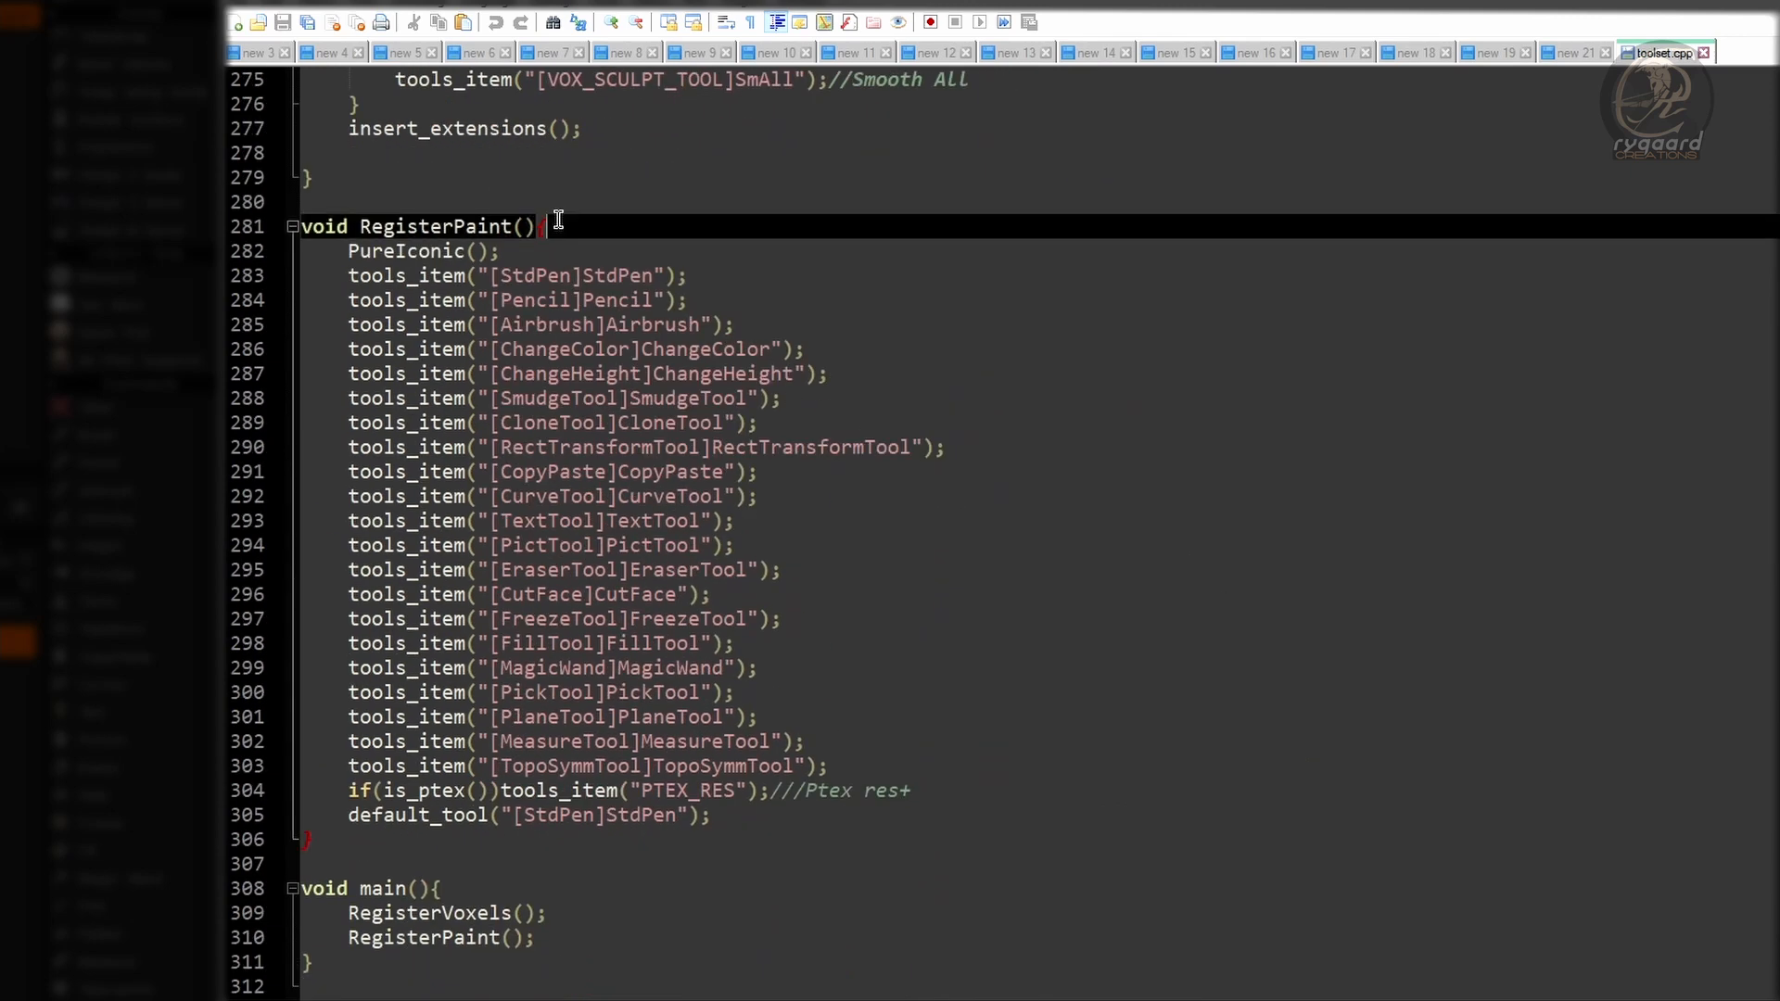
{"action": "key", "text": "Return"}
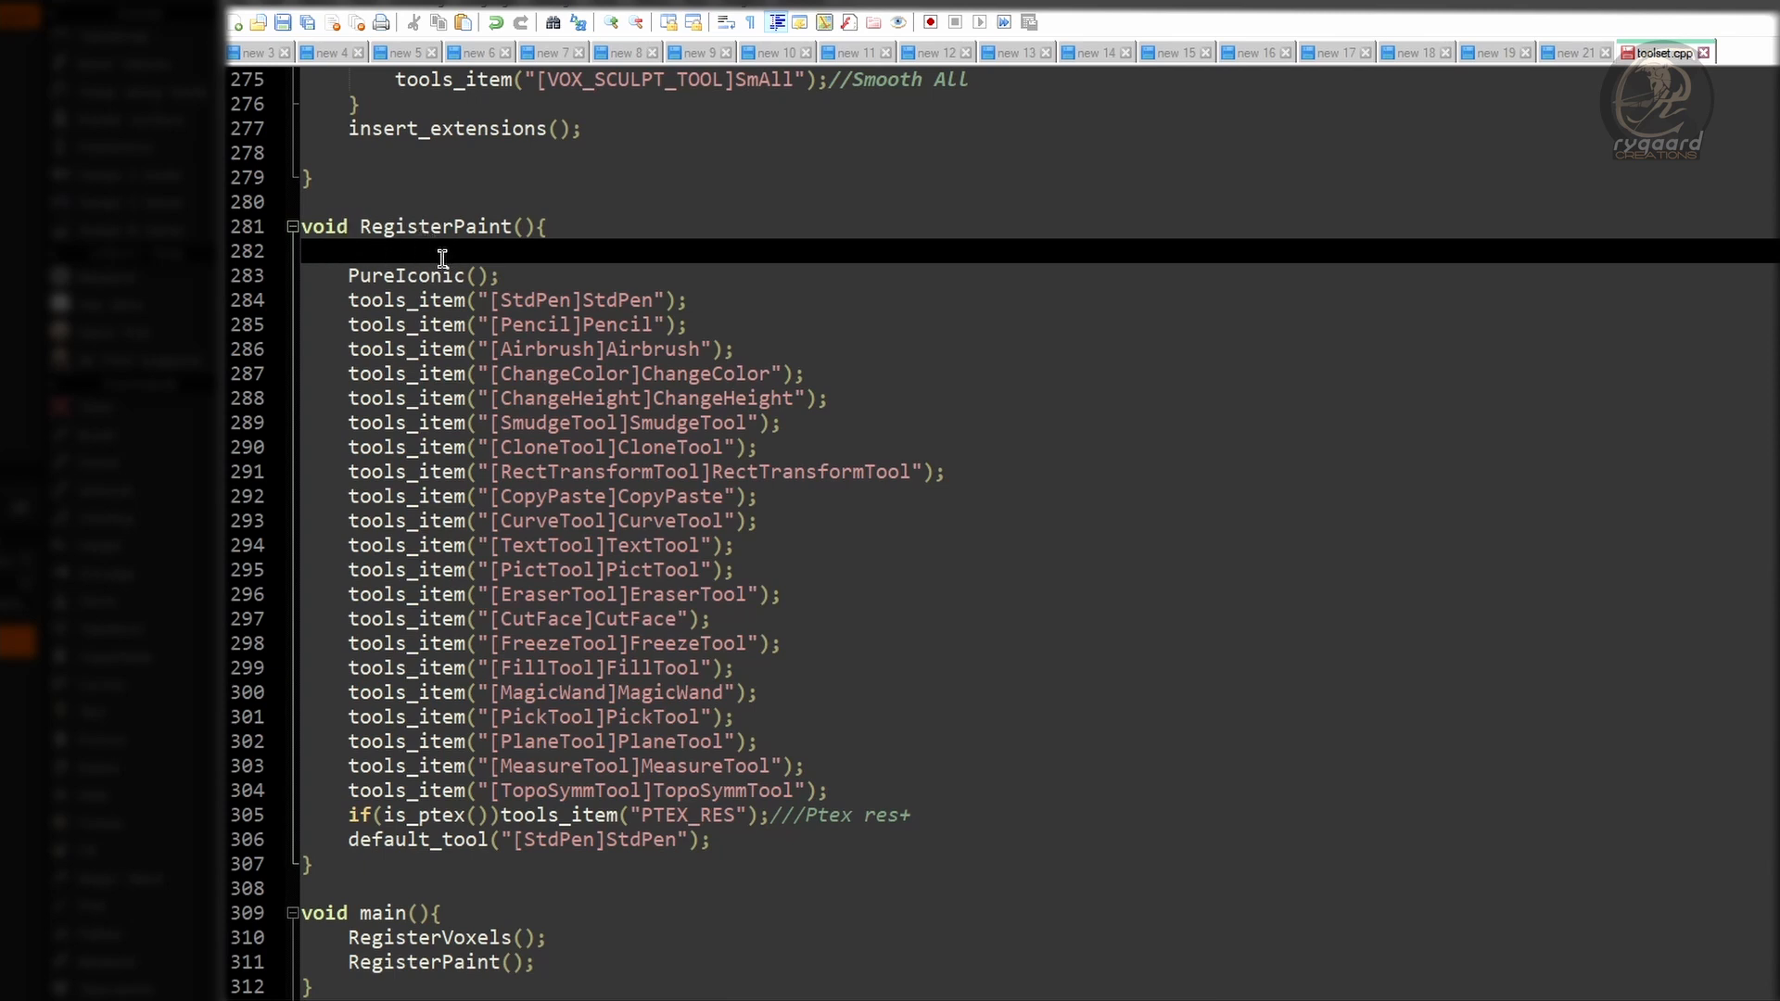
{"action": "type", "text": "tools_section();"}
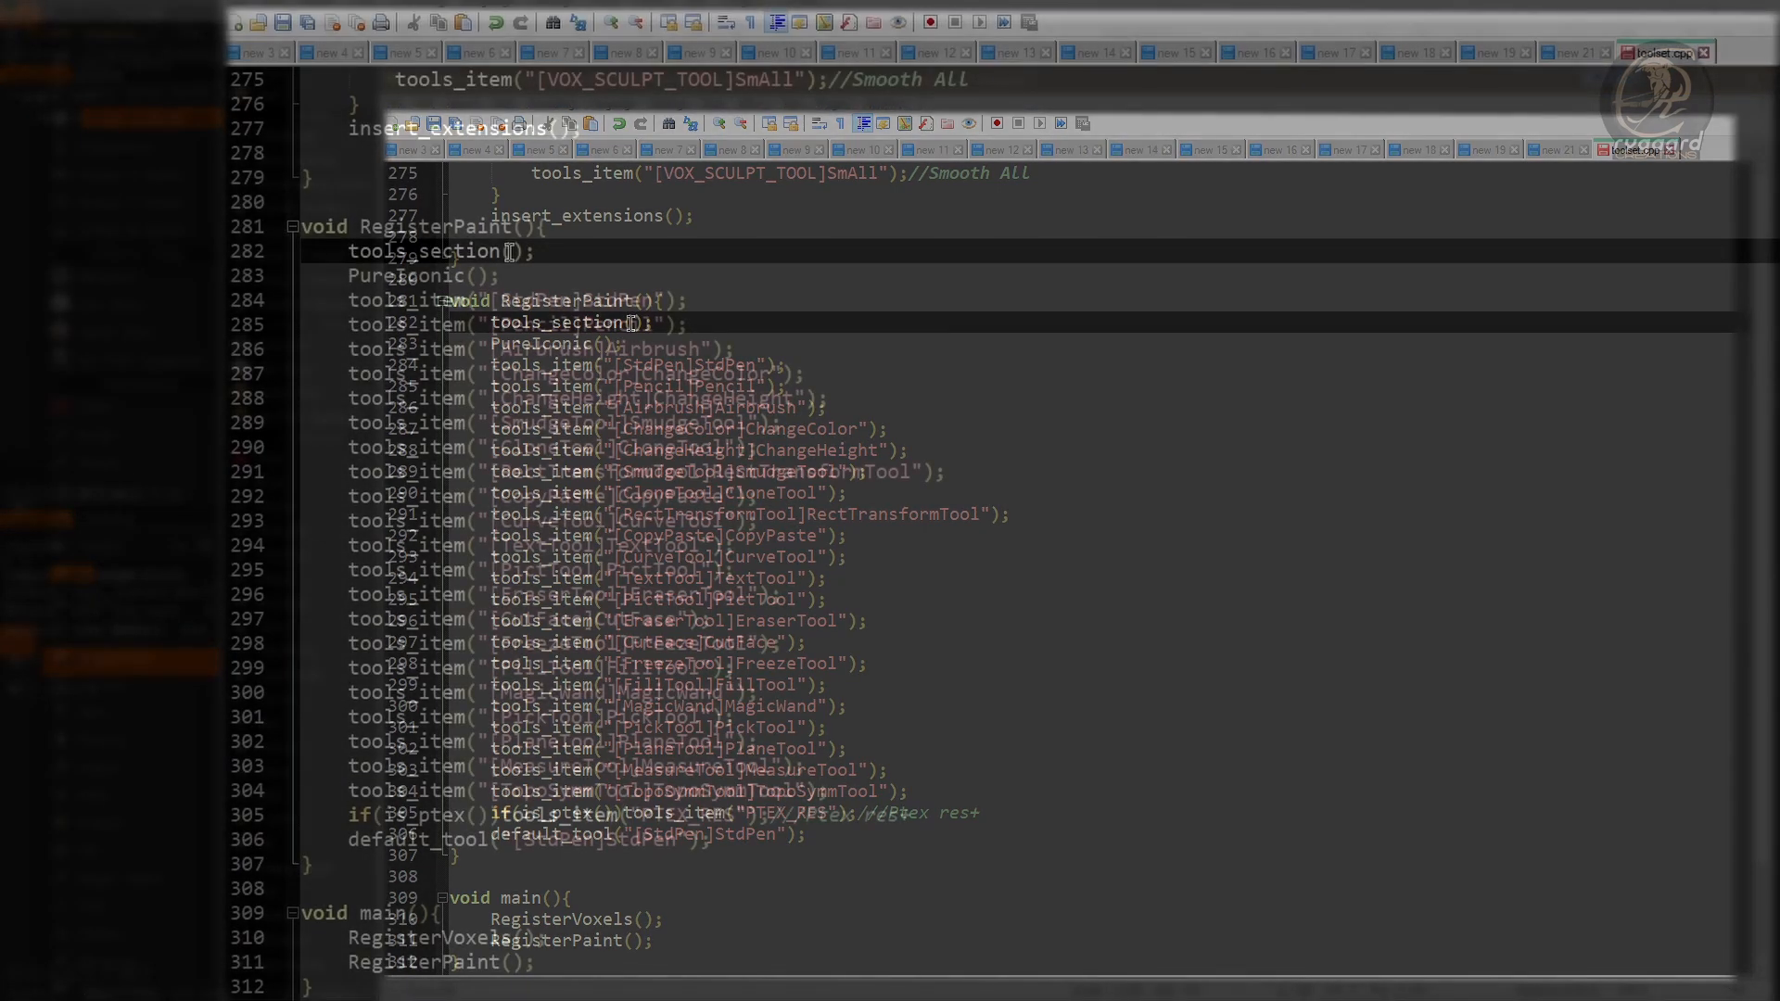
{"action": "left_click", "coordinate": [511, 251]}
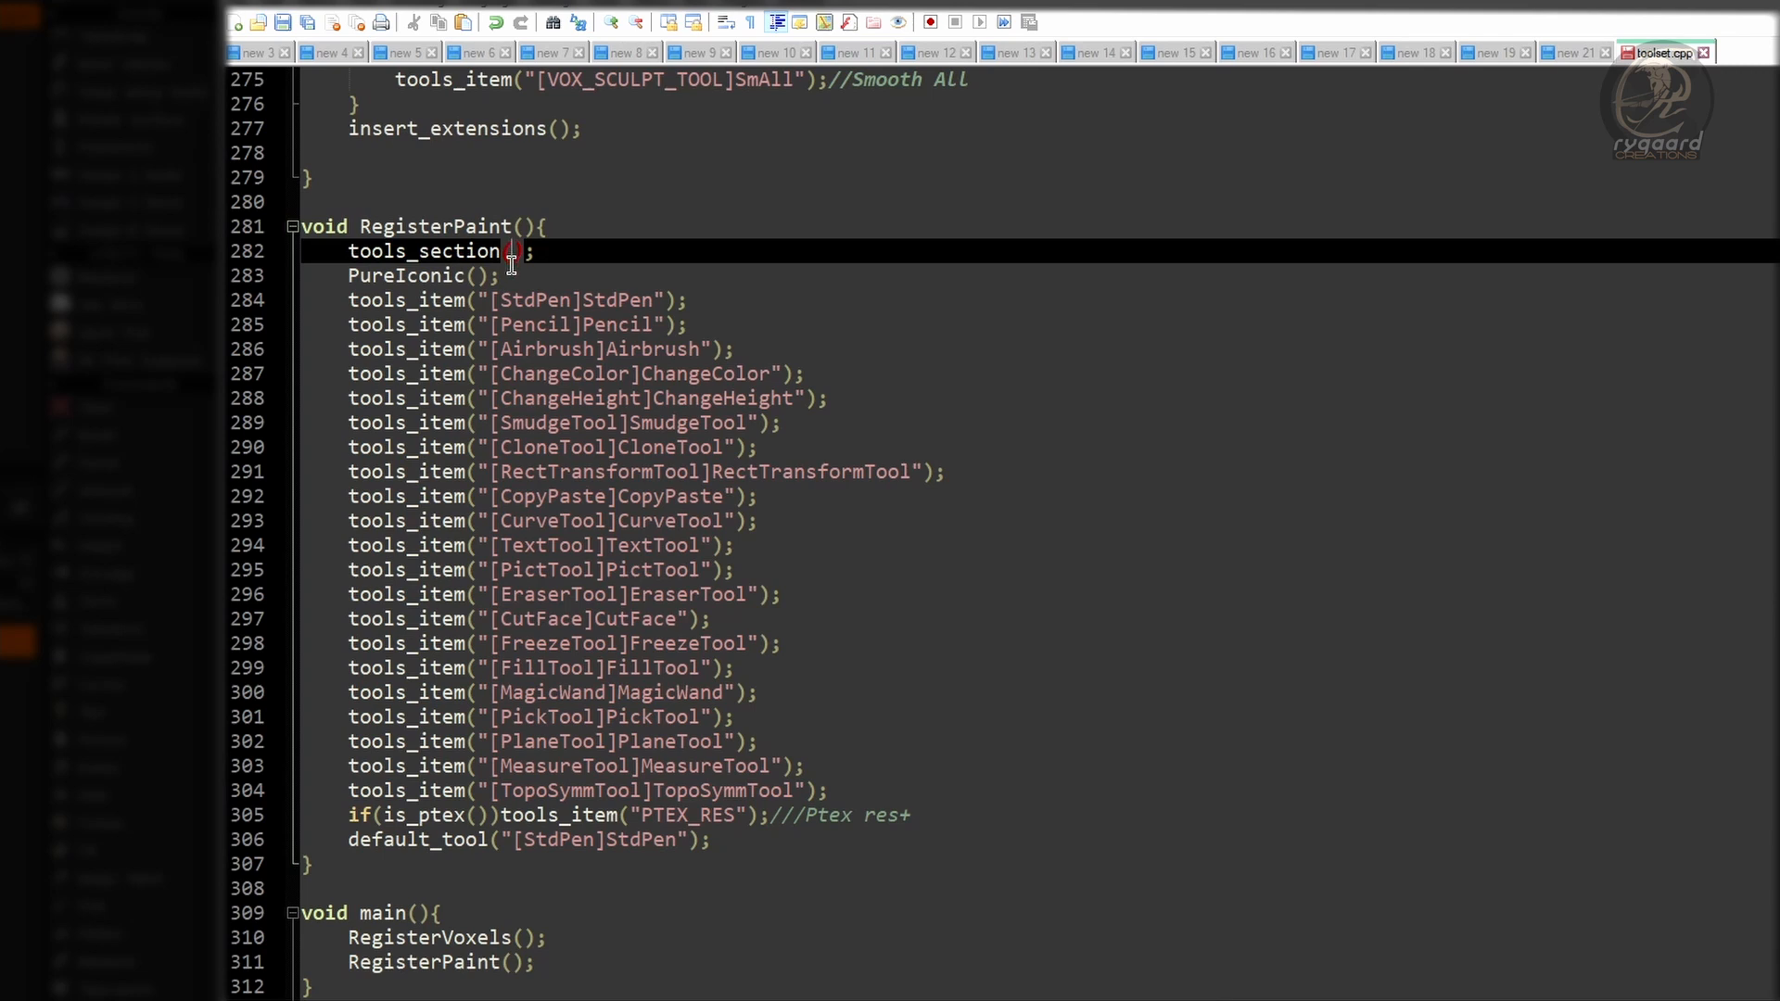
{"action": "type", "text": "\"\""}
{"action": "left_click", "coordinate": [525, 251]}
{"action": "type", "text": "Paint"}
{"action": "key", "text": "Return"}
{"action": "left_click", "coordinate": [538, 251]}
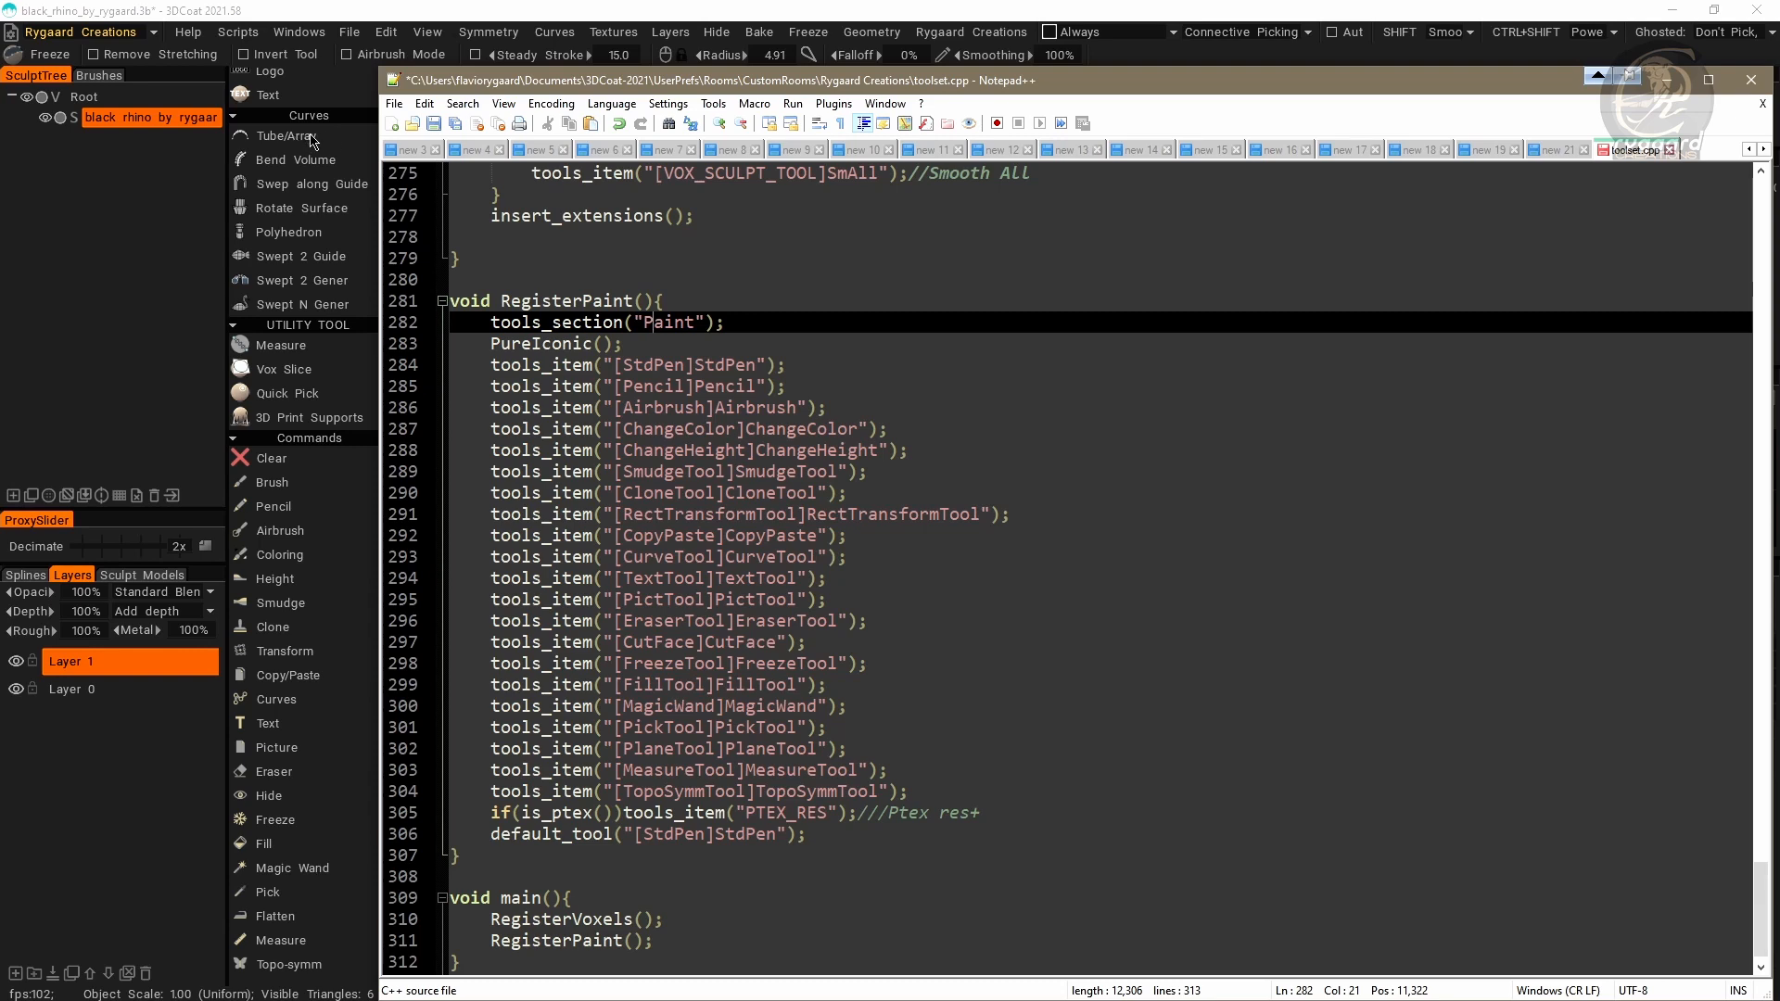
Step: Copy the RegisterPaint(); call inside void main() and delete it from below RegisterVoxels();
{"action": "scroll", "coordinate": [608, 881], "scroll_direction": "down", "scroll_amount": 1}
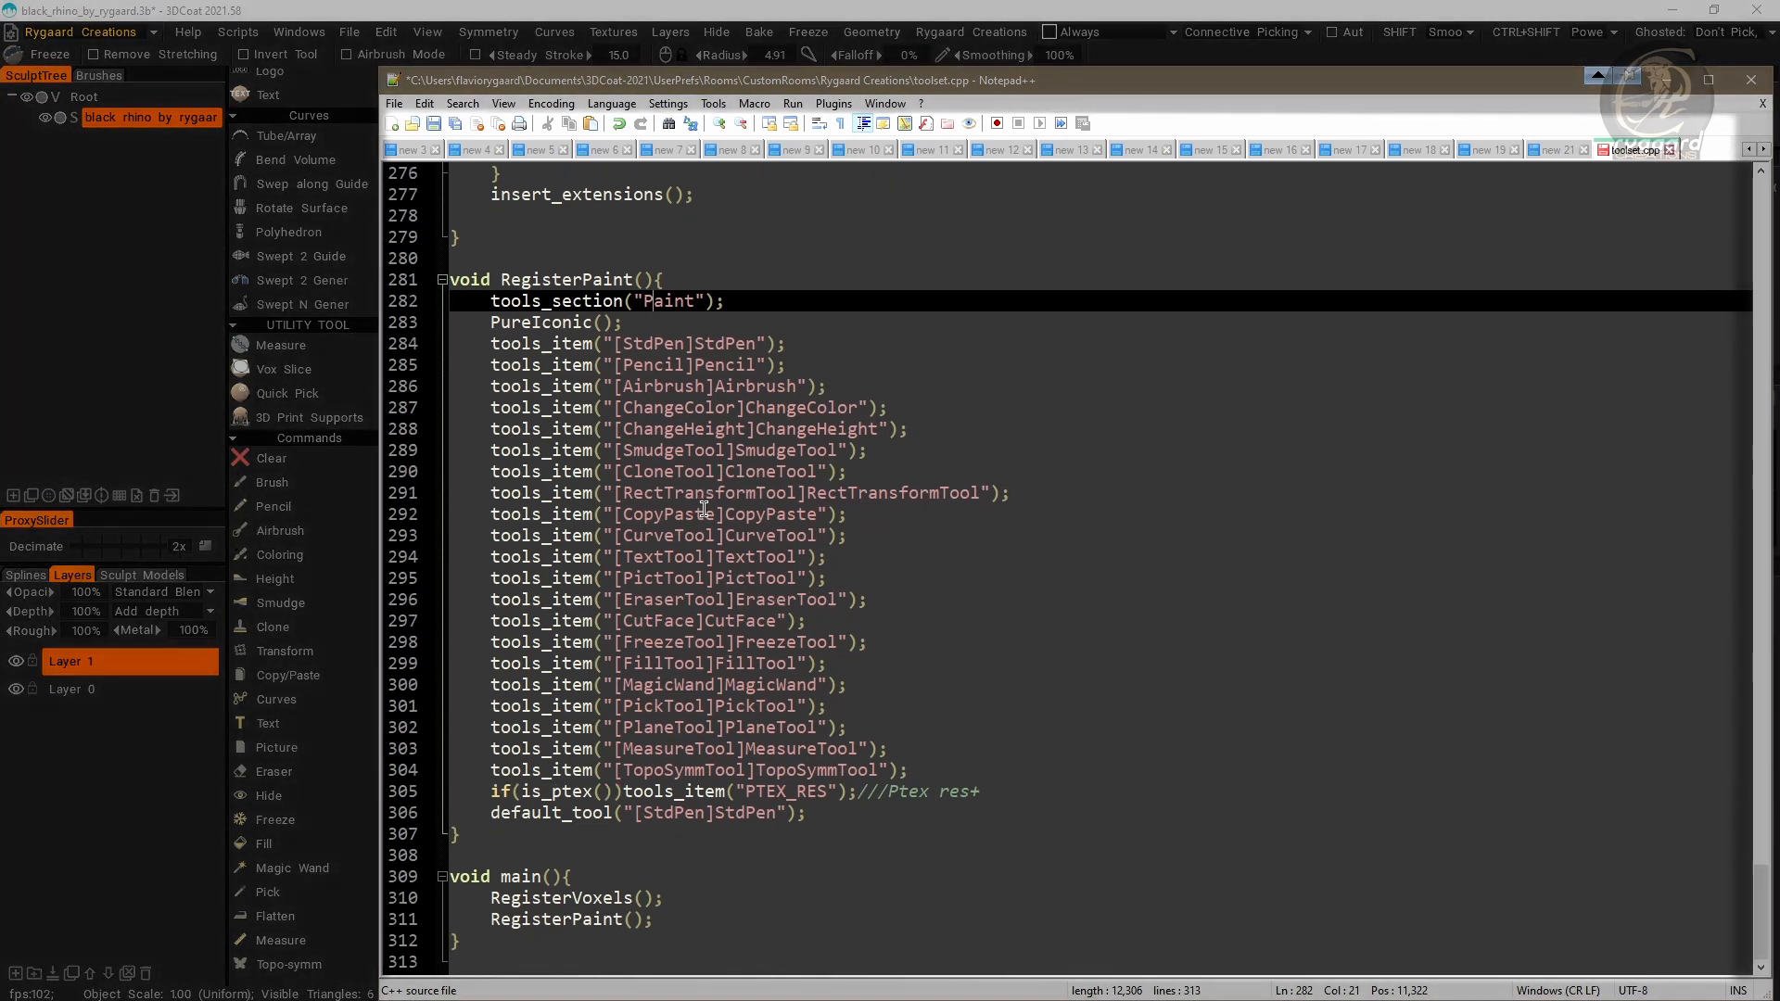
{"action": "left_click", "coordinate": [608, 881]}
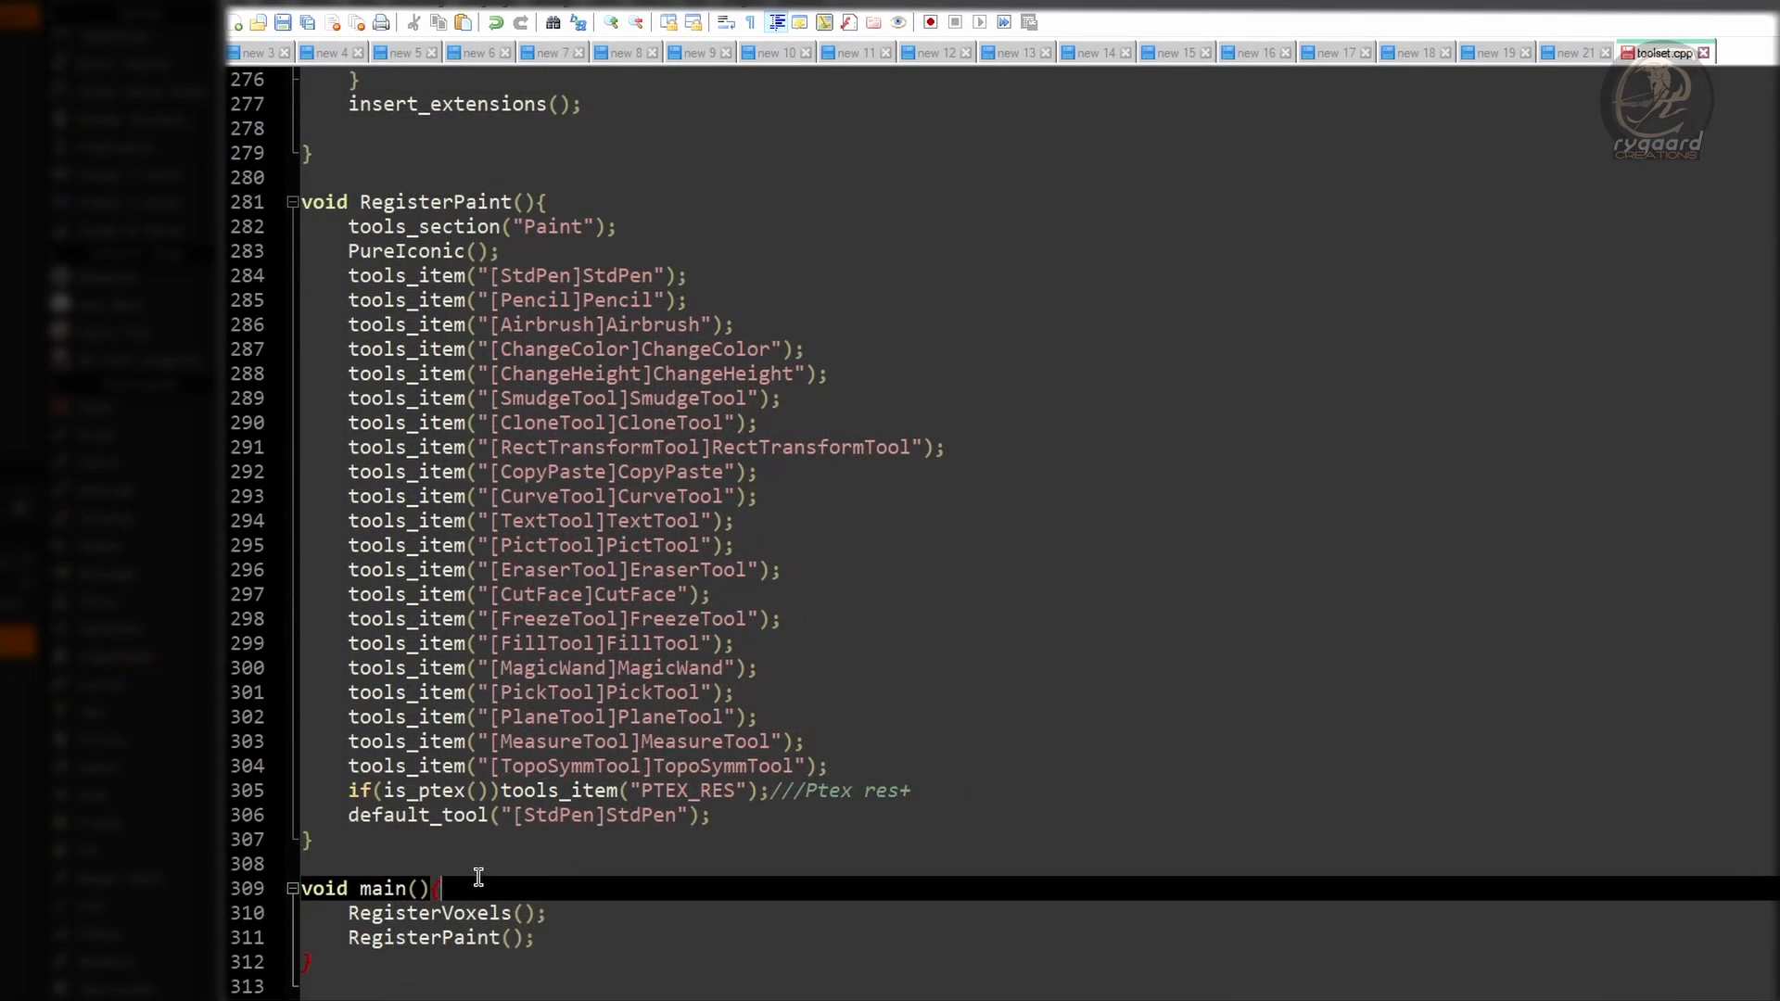
{"action": "left_click", "coordinate": [342, 938]}
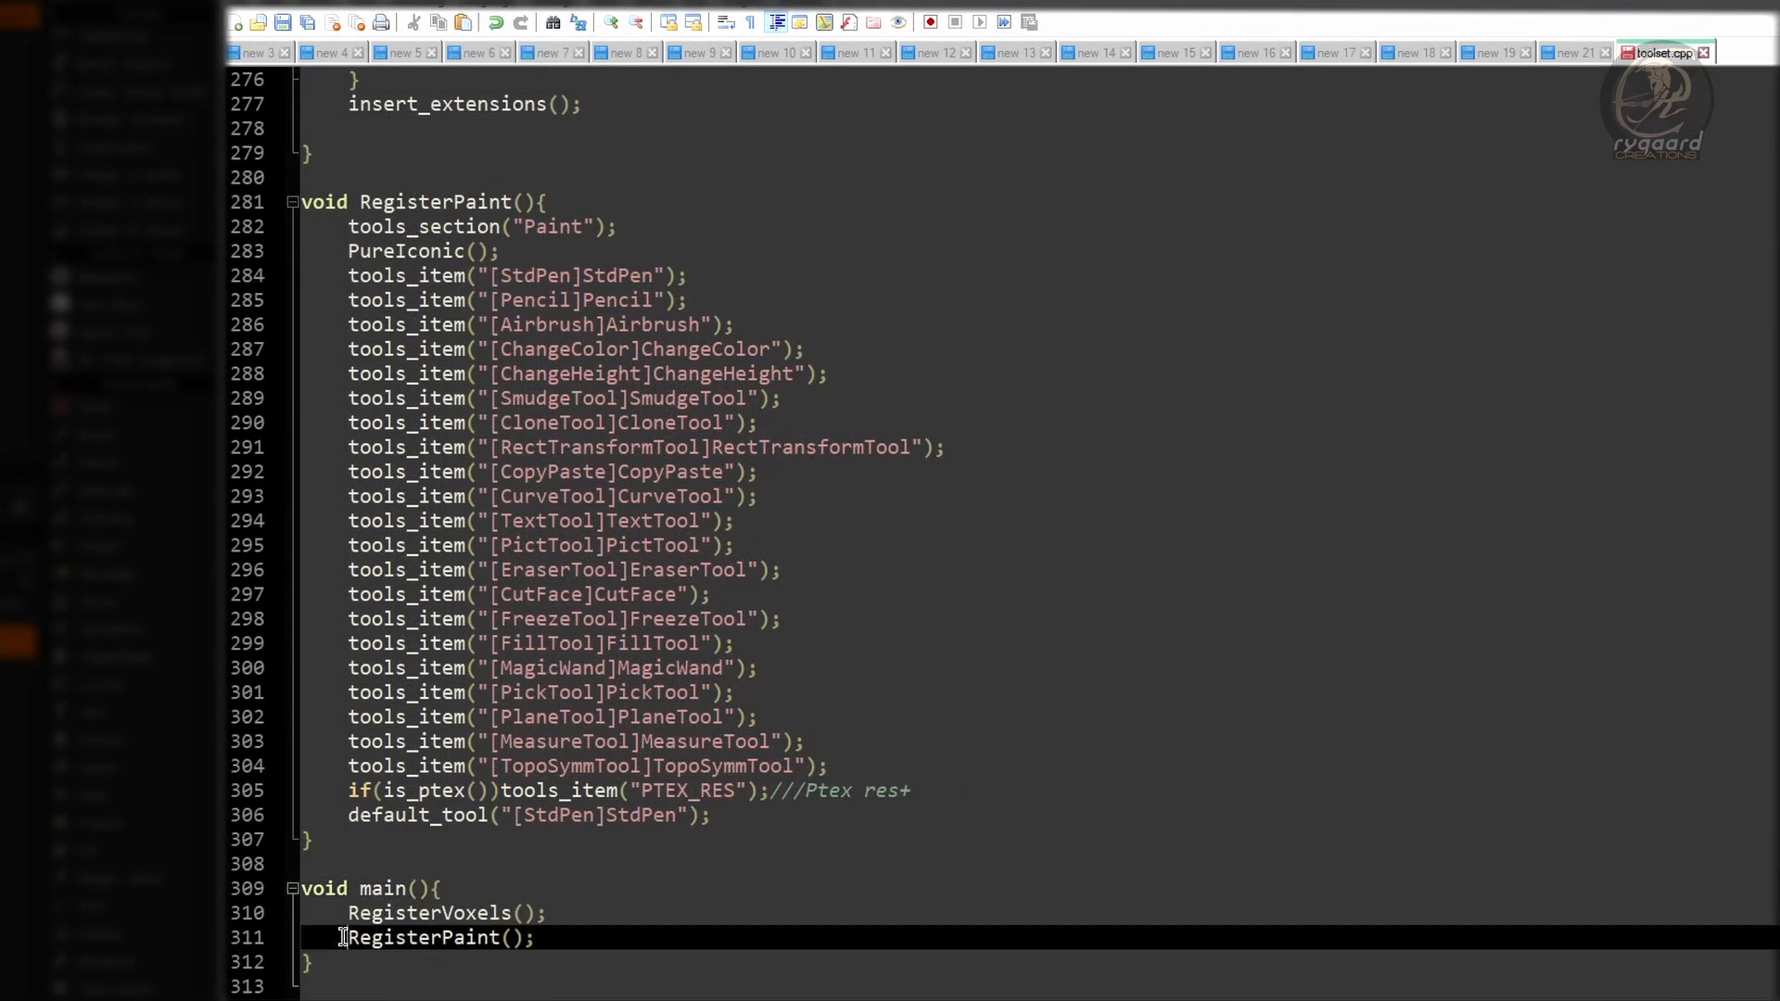
{"action": "double_click", "coordinate": [534, 939]}
{"action": "left_click_drag", "start_coordinate": [350, 939], "coordinate": [556, 940]}
{"action": "key", "text": "ctrl+c"}
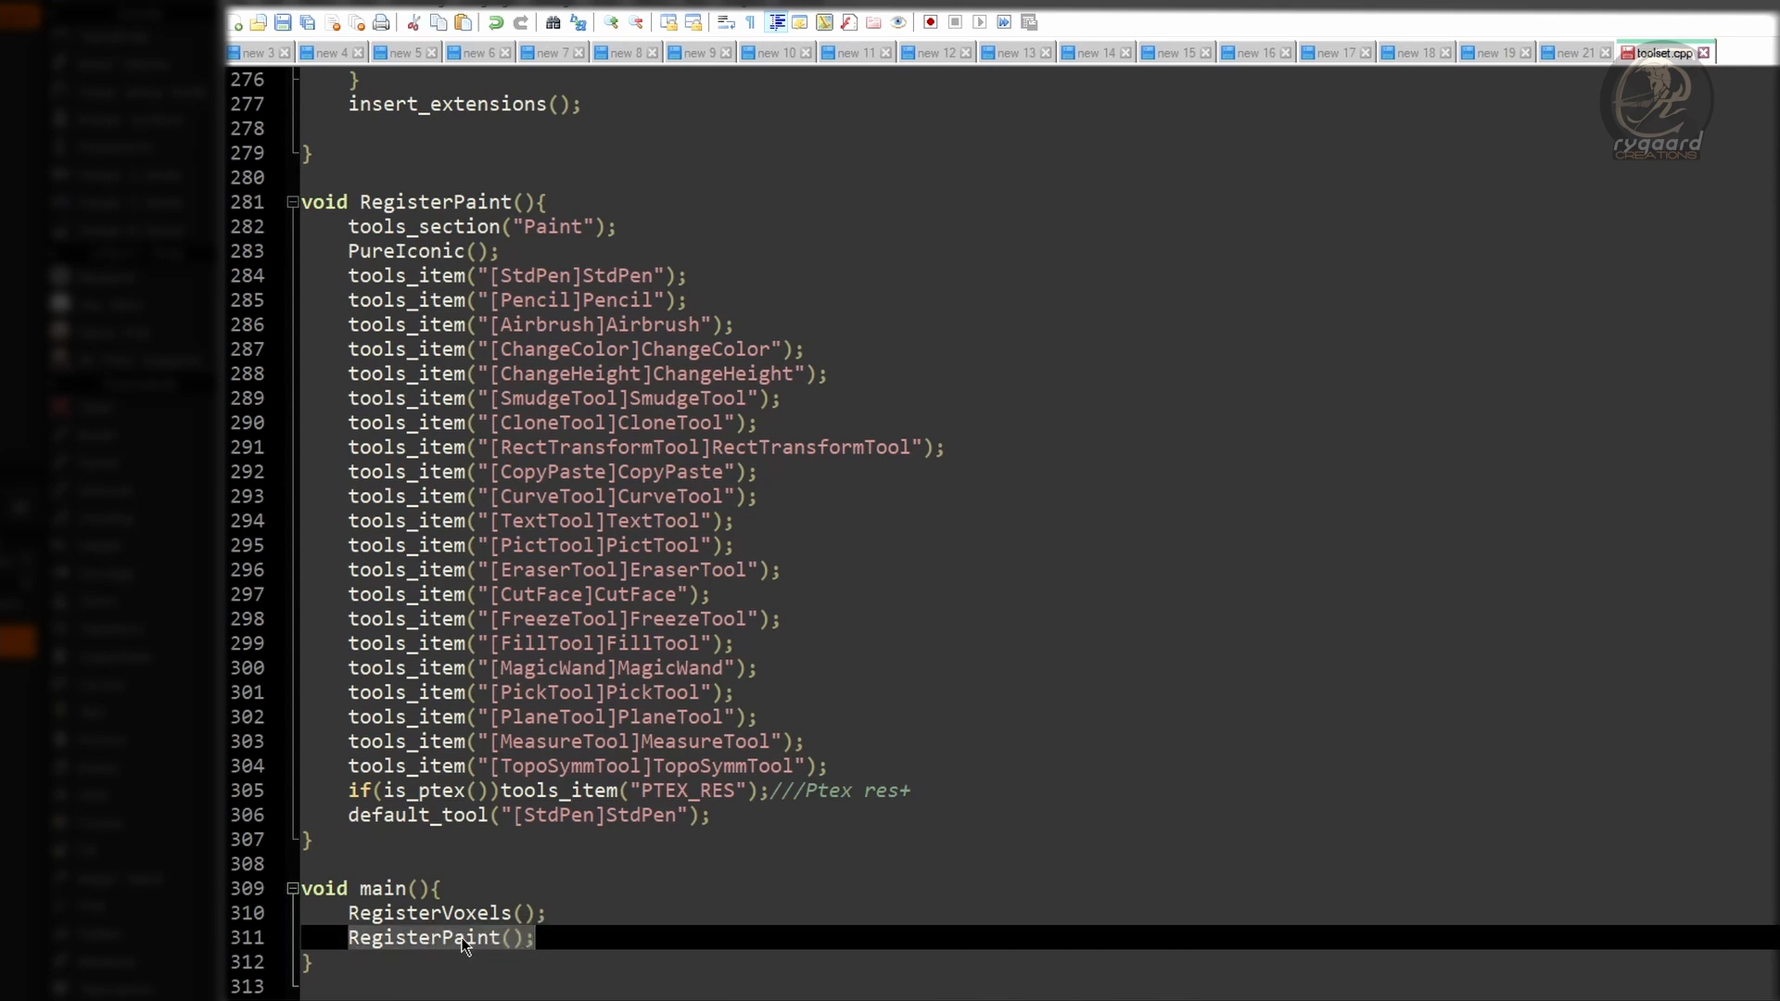
{"action": "key", "text": "Delete"}
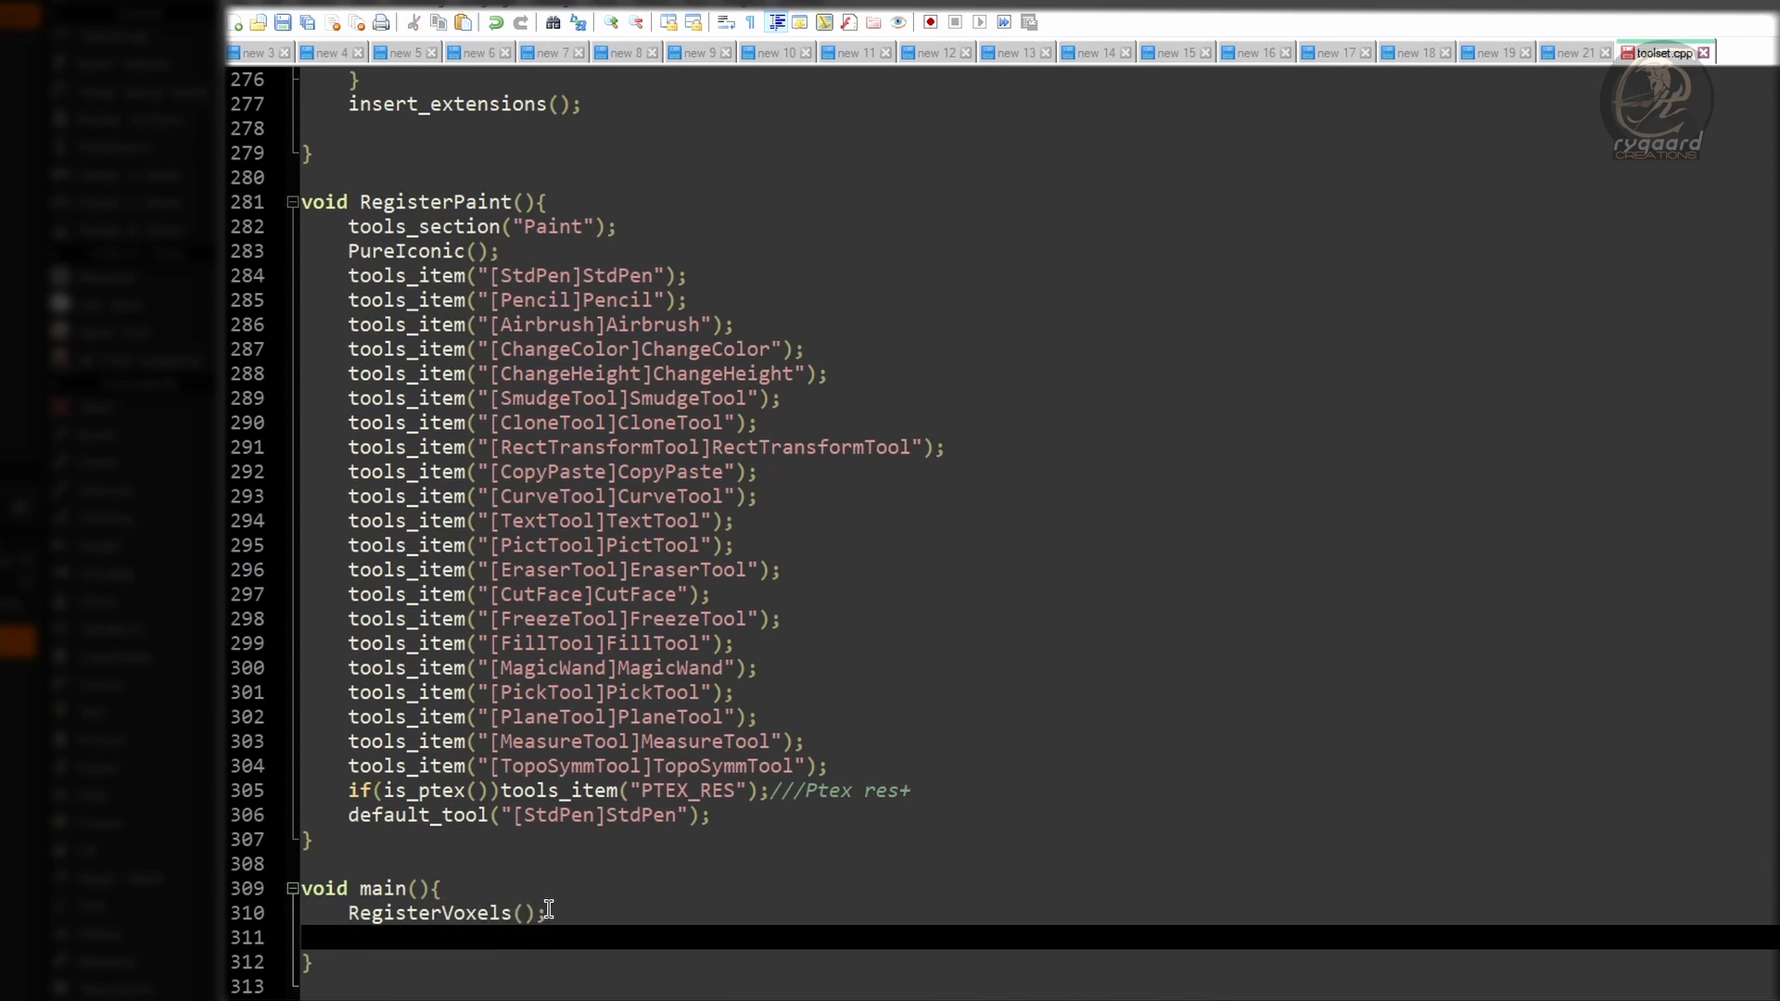
Step: Paste the RegisterPaint(); call on a new line above RegisterVoxels(); inside void main()
{"action": "left_click", "coordinate": [457, 890]}
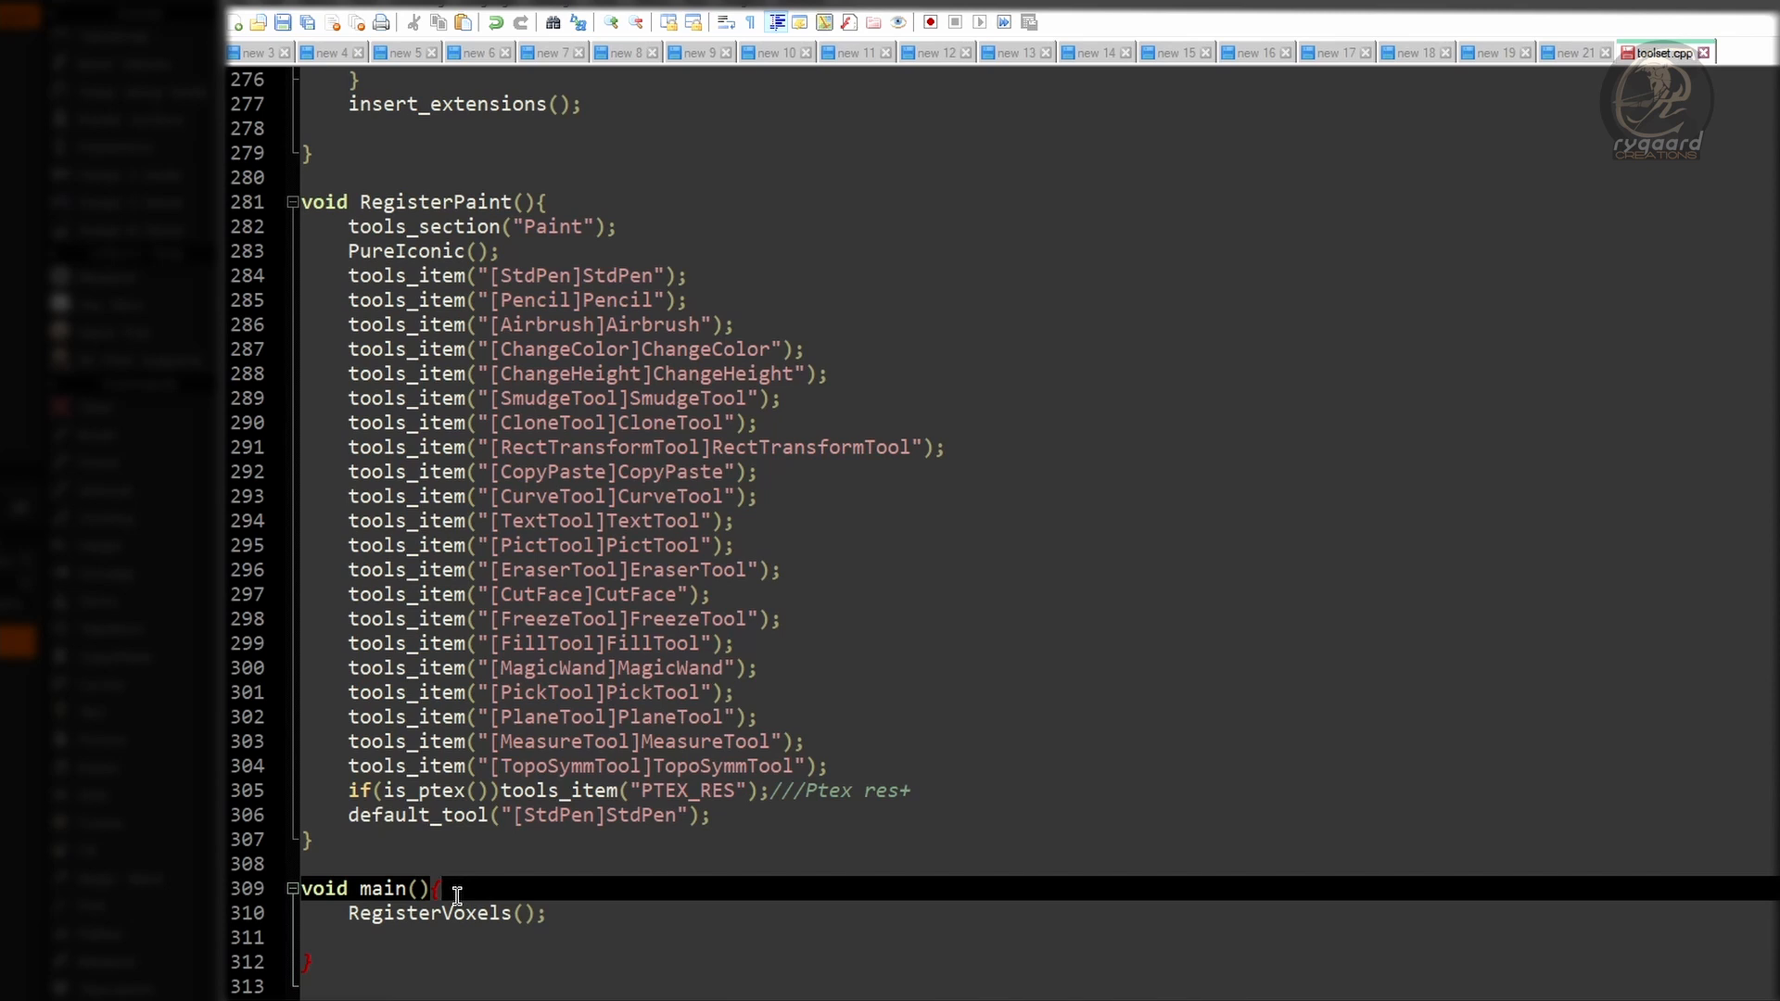
{"action": "key", "text": "Return"}
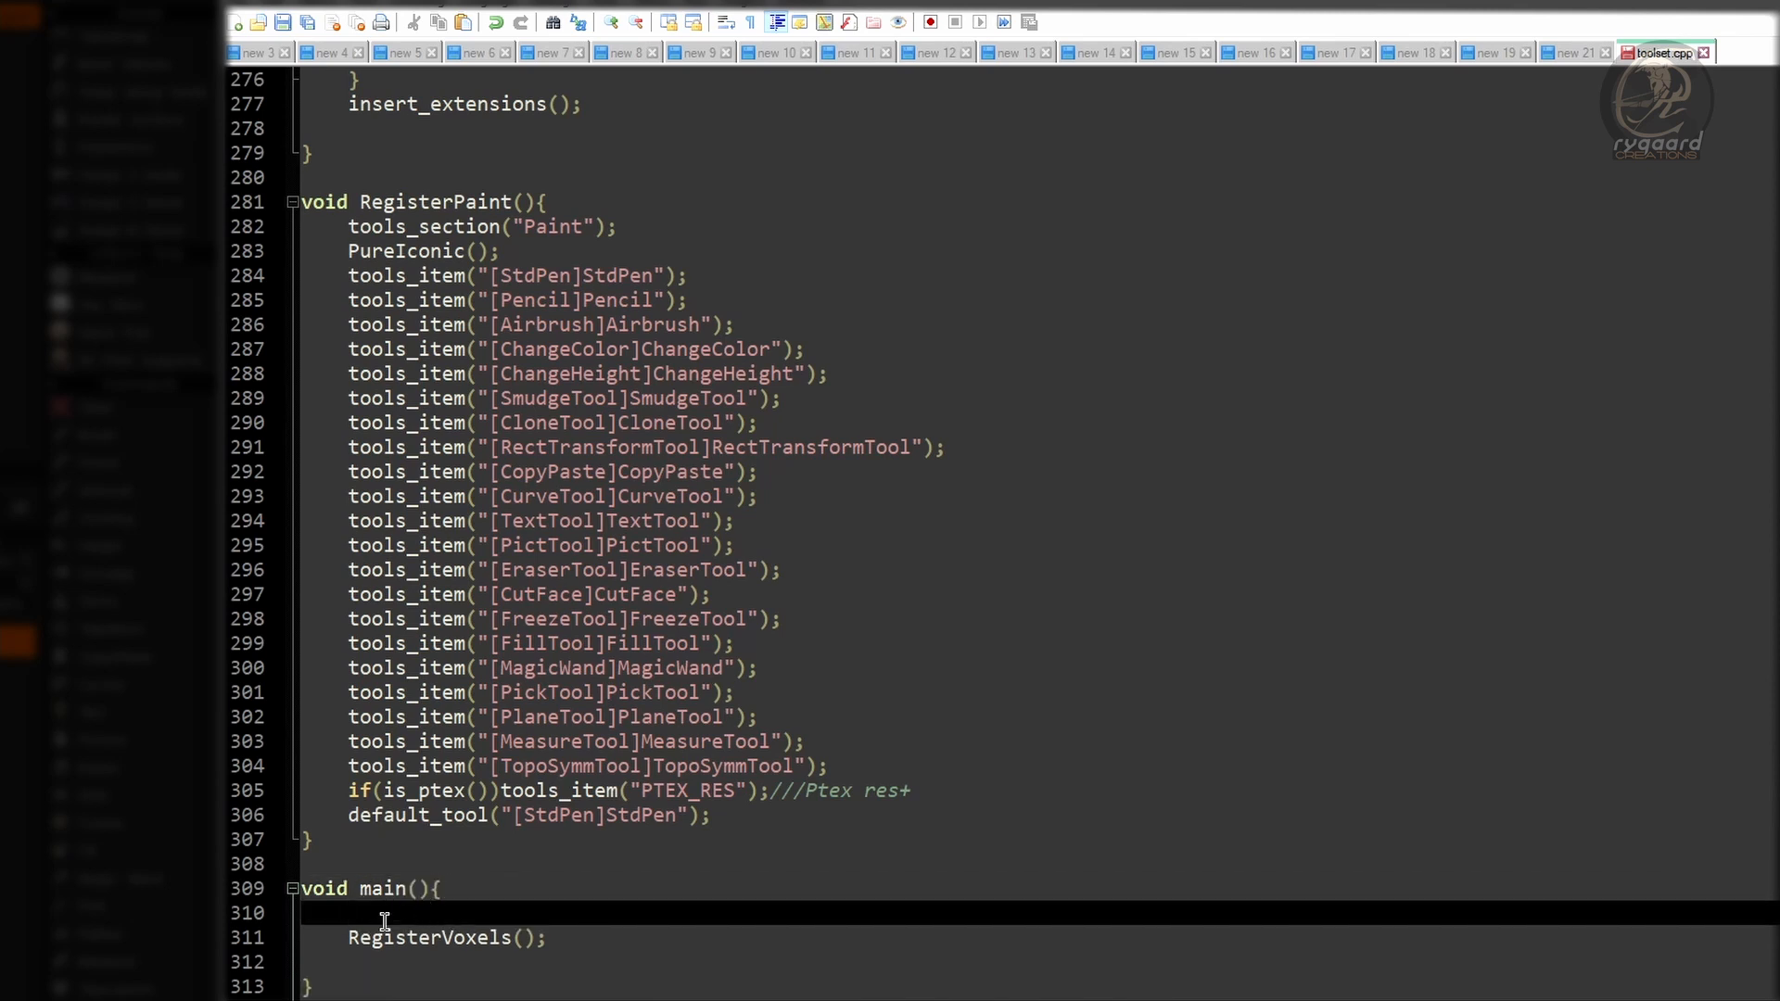
{"action": "key", "text": "ctrl+v"}
{"action": "type", "text": ";"}
{"action": "left_click", "coordinate": [579, 939]}
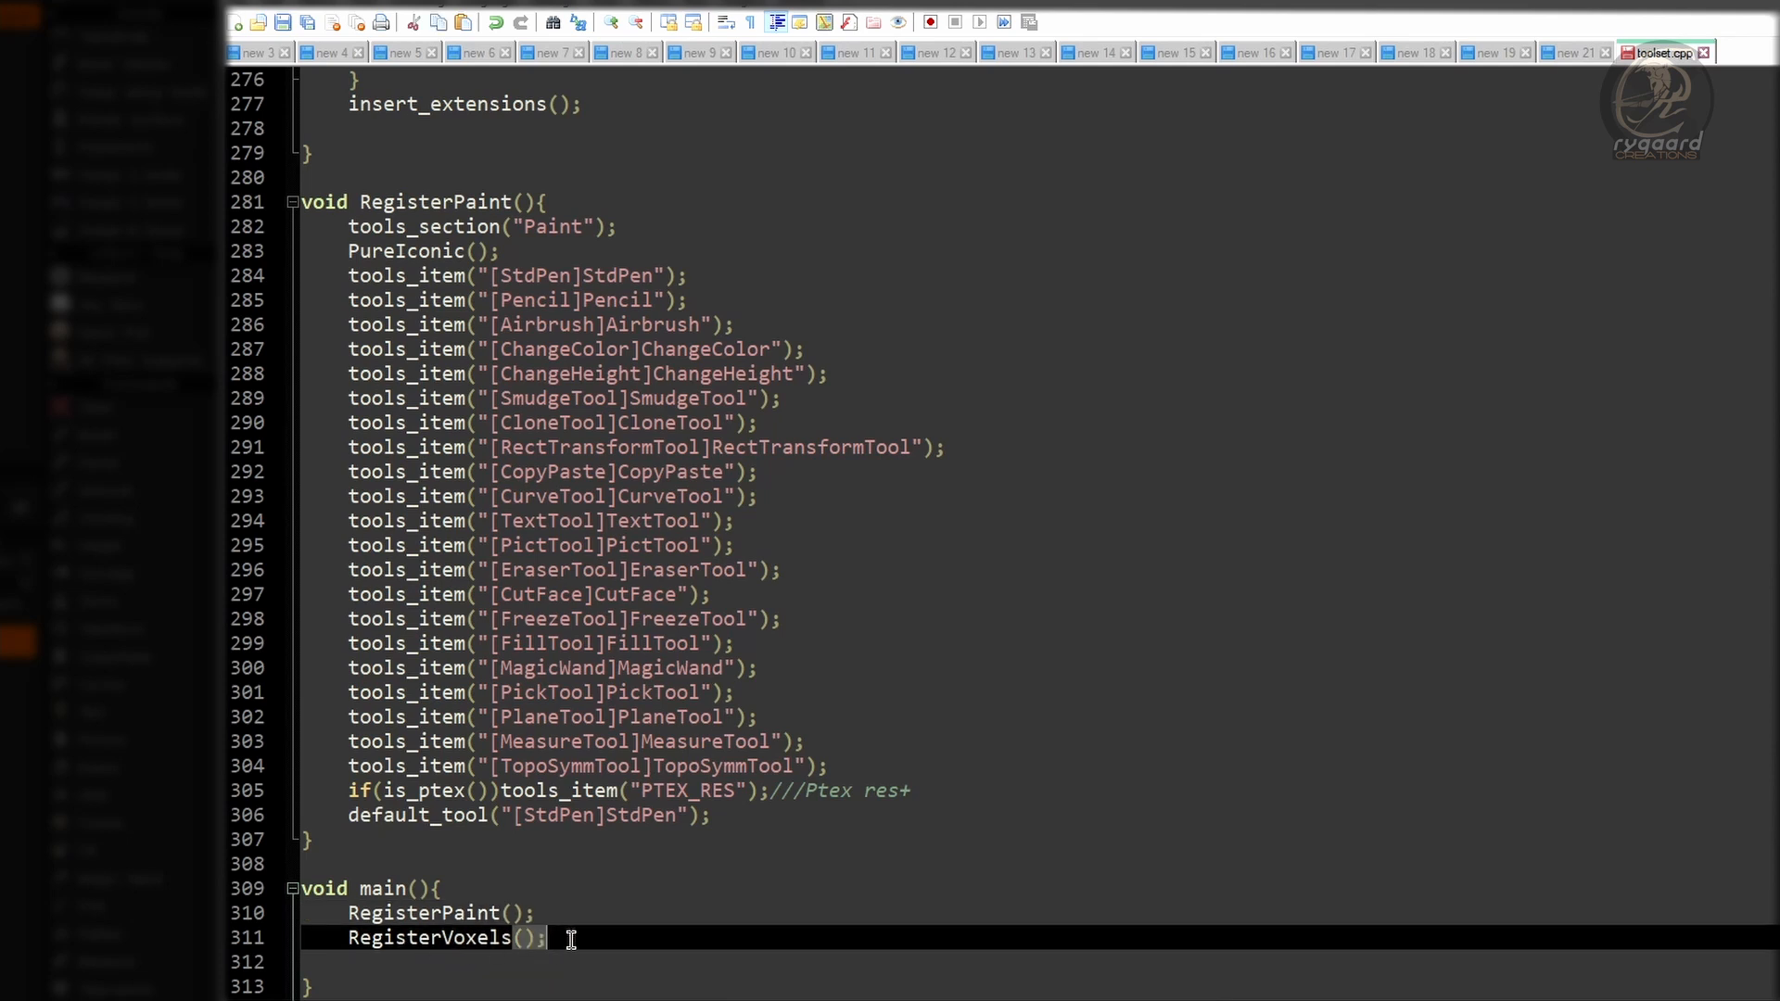
{"action": "left_click", "coordinate": [591, 915]}
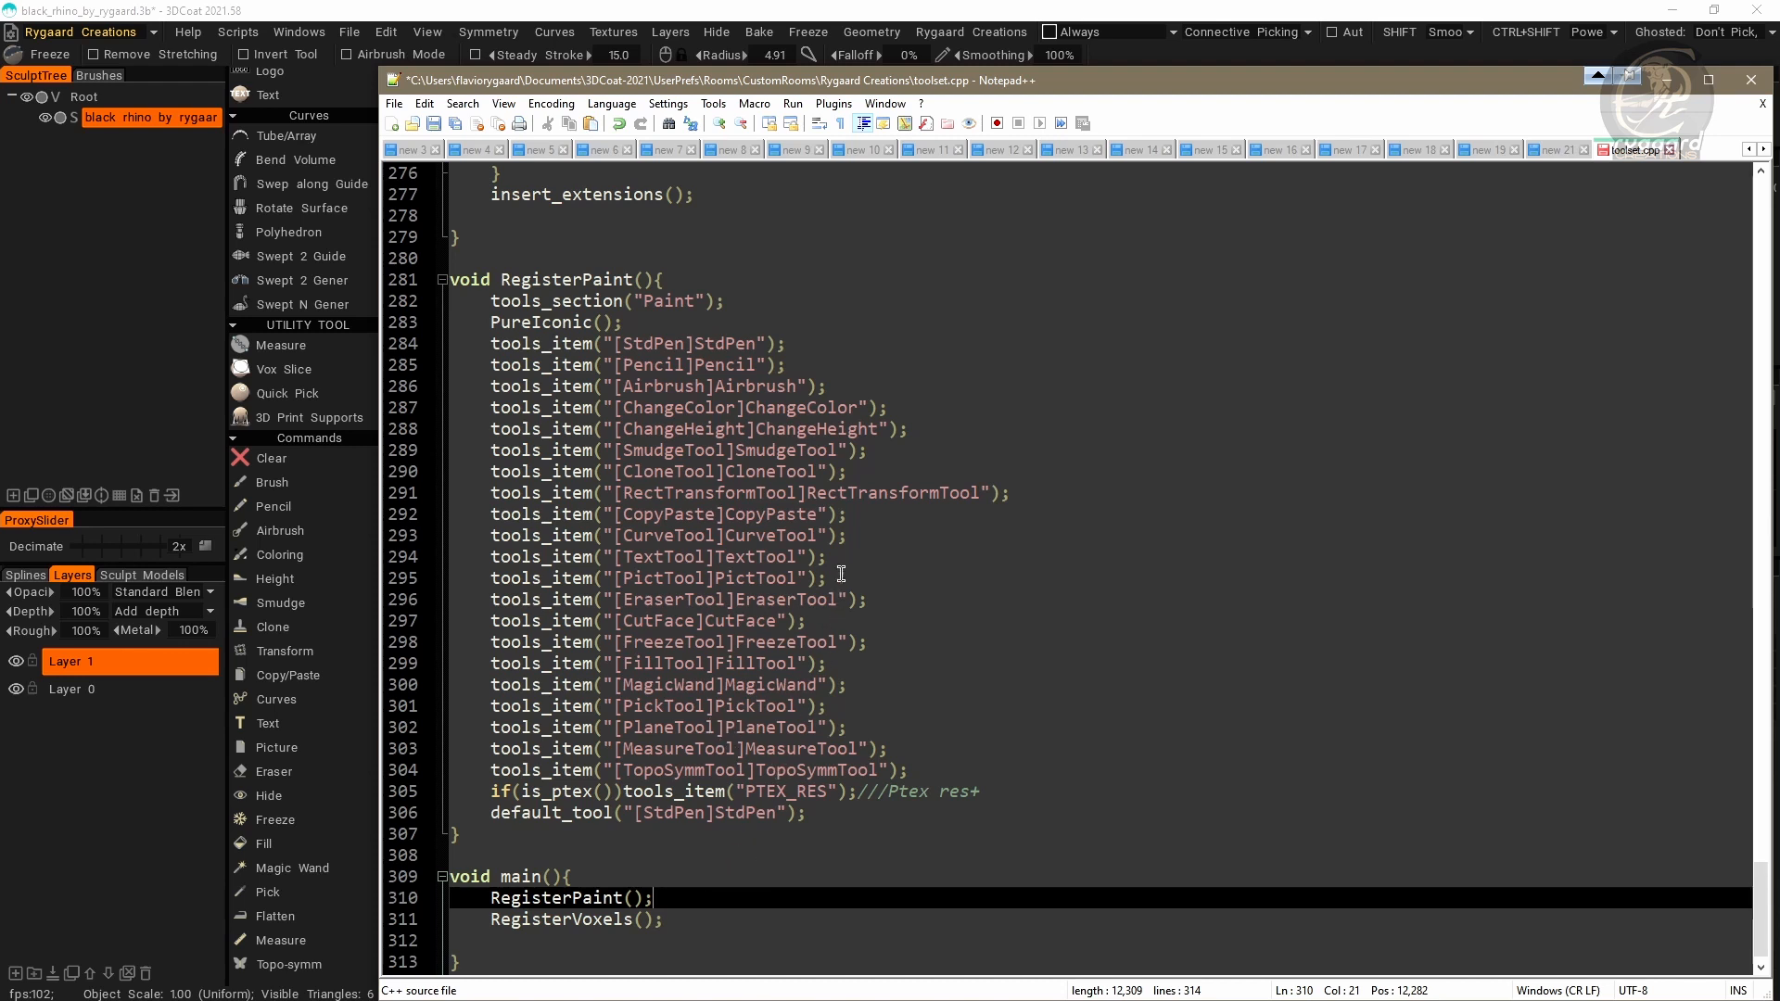
Step: Save and close toolset.cpp, return to 3DCoat and accept the Rygaard Creations room edit
{"action": "left_click", "coordinate": [433, 125]}
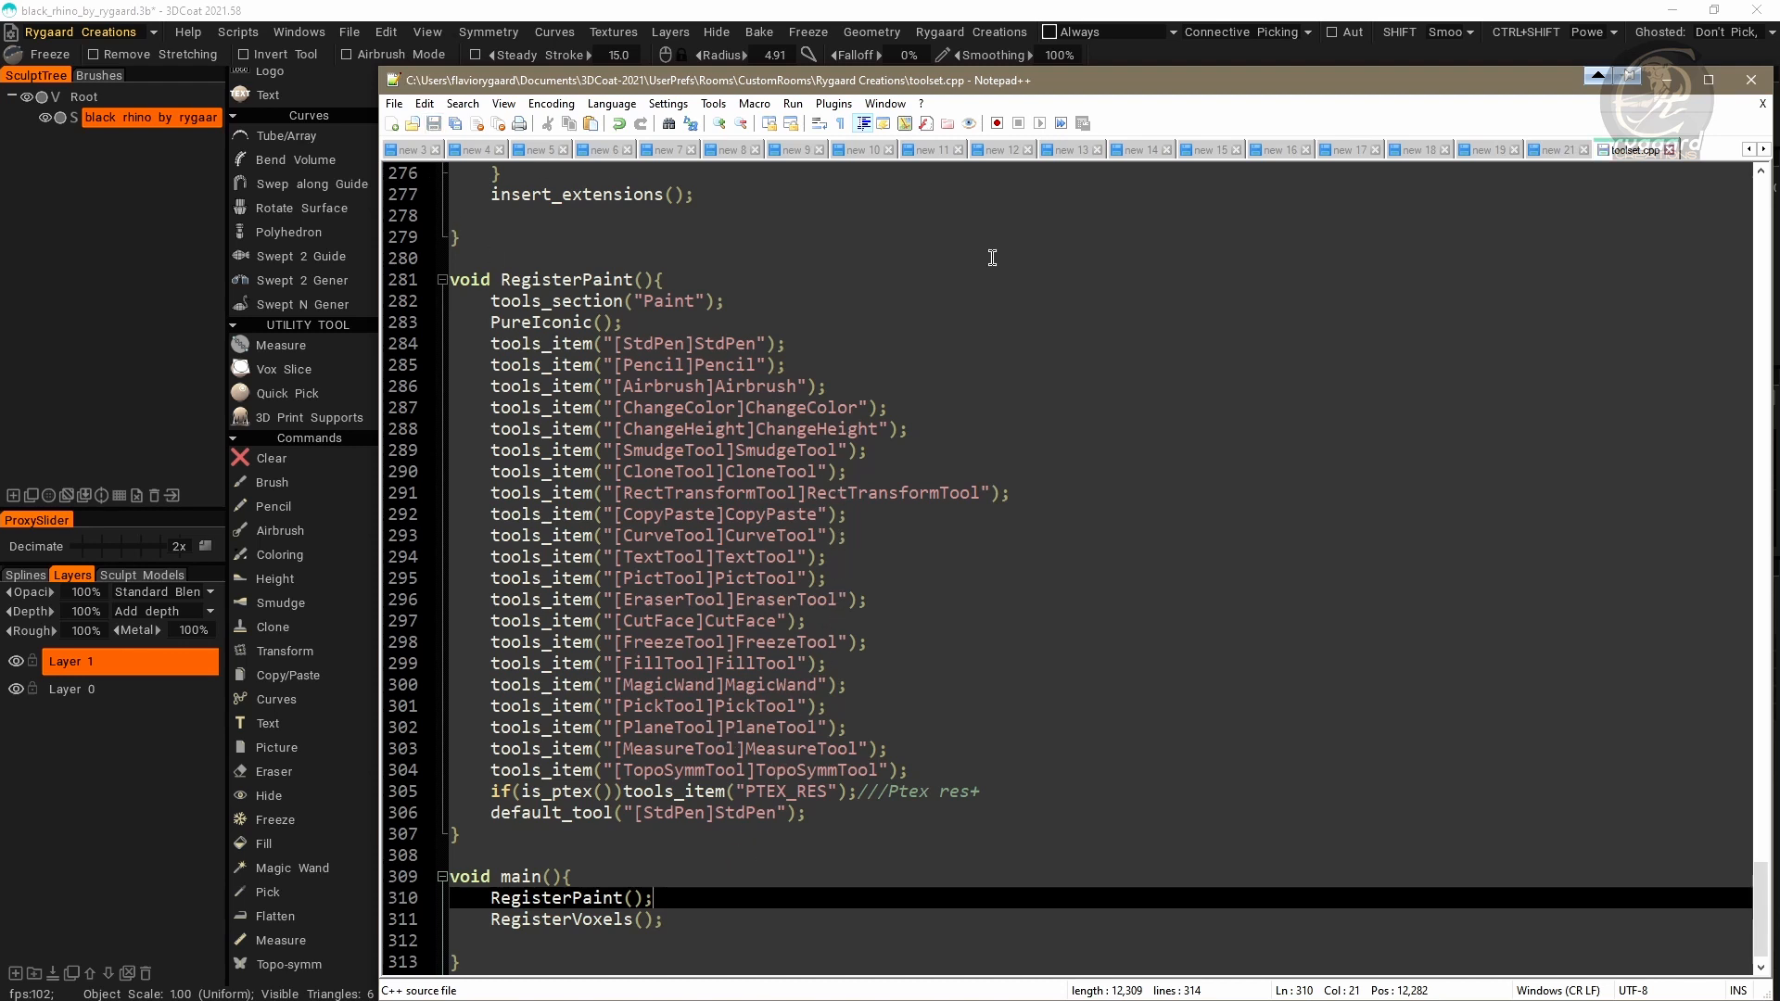
{"action": "left_click", "coordinate": [1669, 150]}
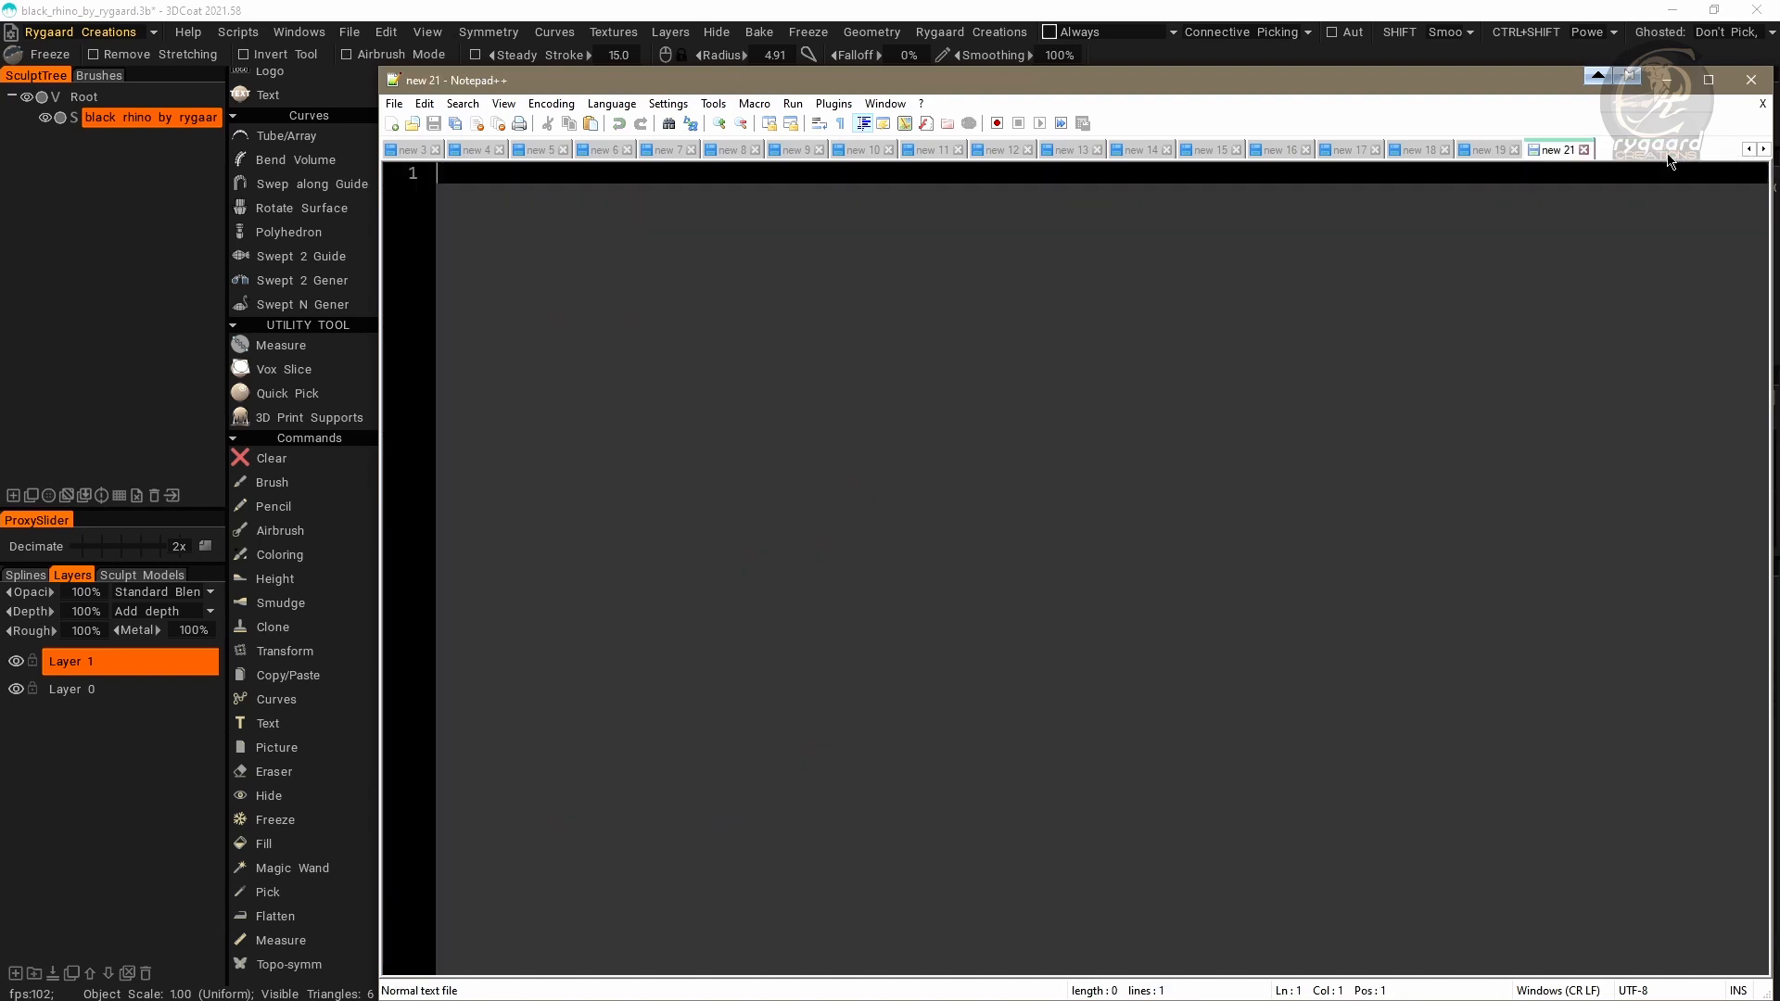
{"action": "left_click", "coordinate": [1666, 80]}
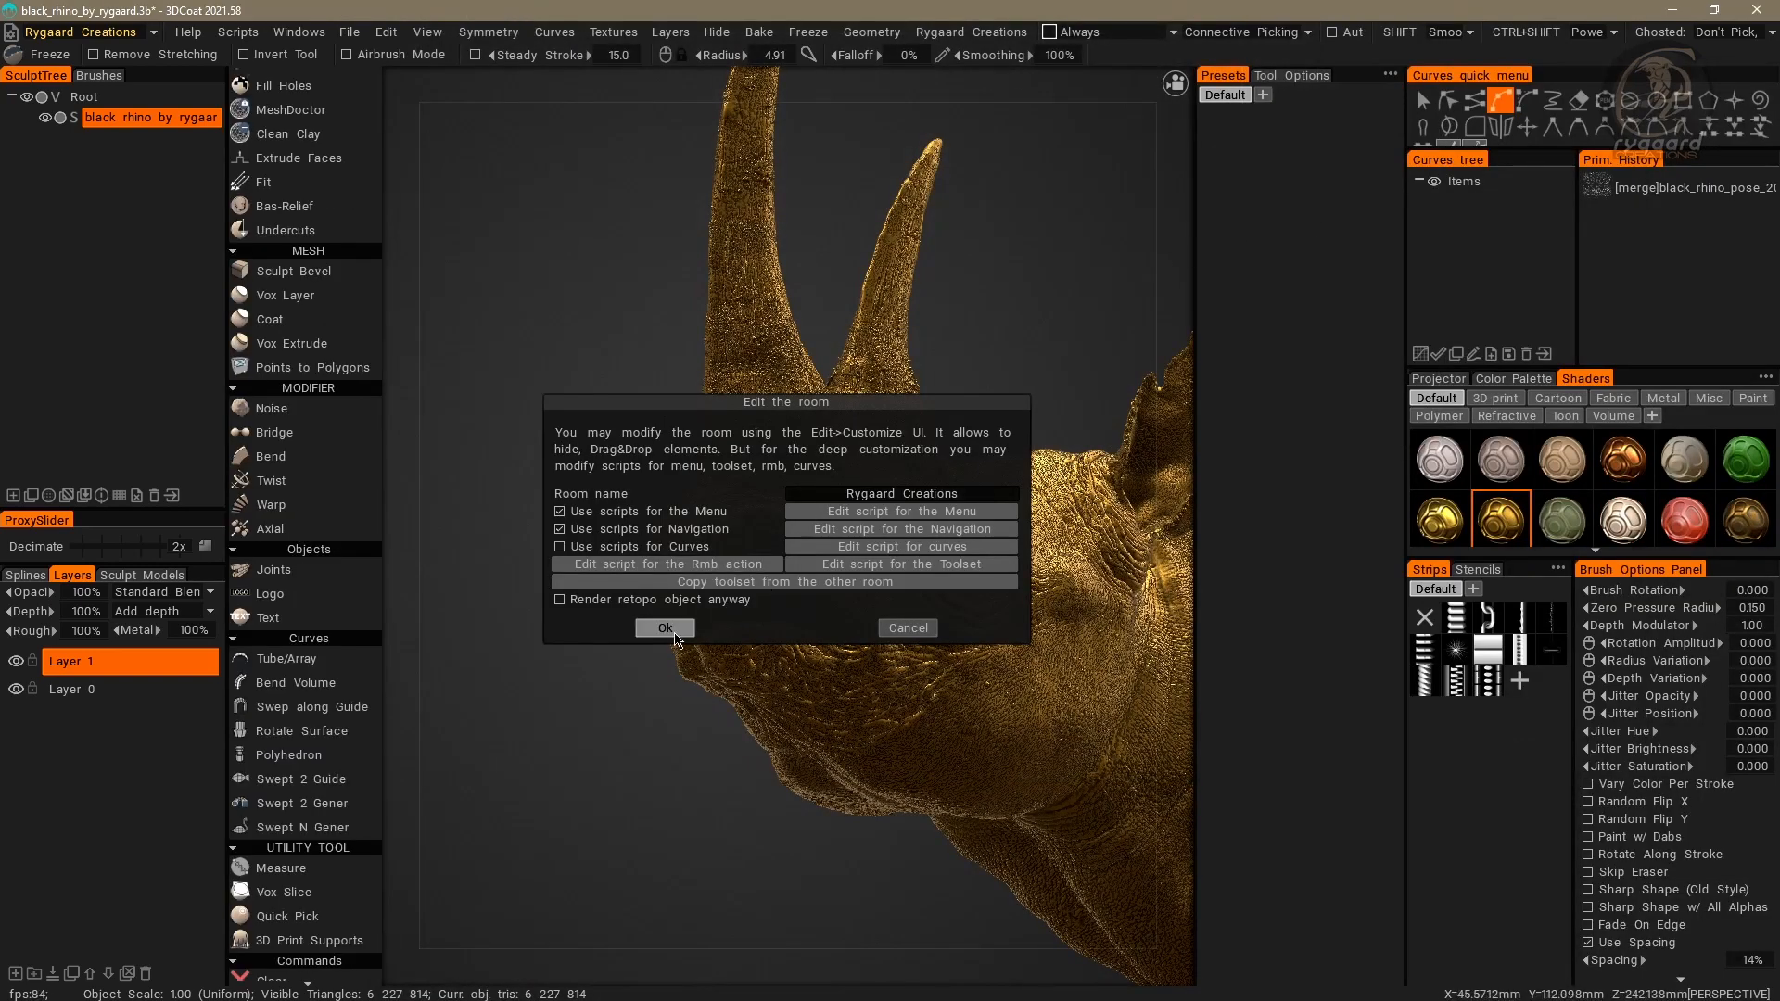
{"action": "left_click", "coordinate": [601, 600]}
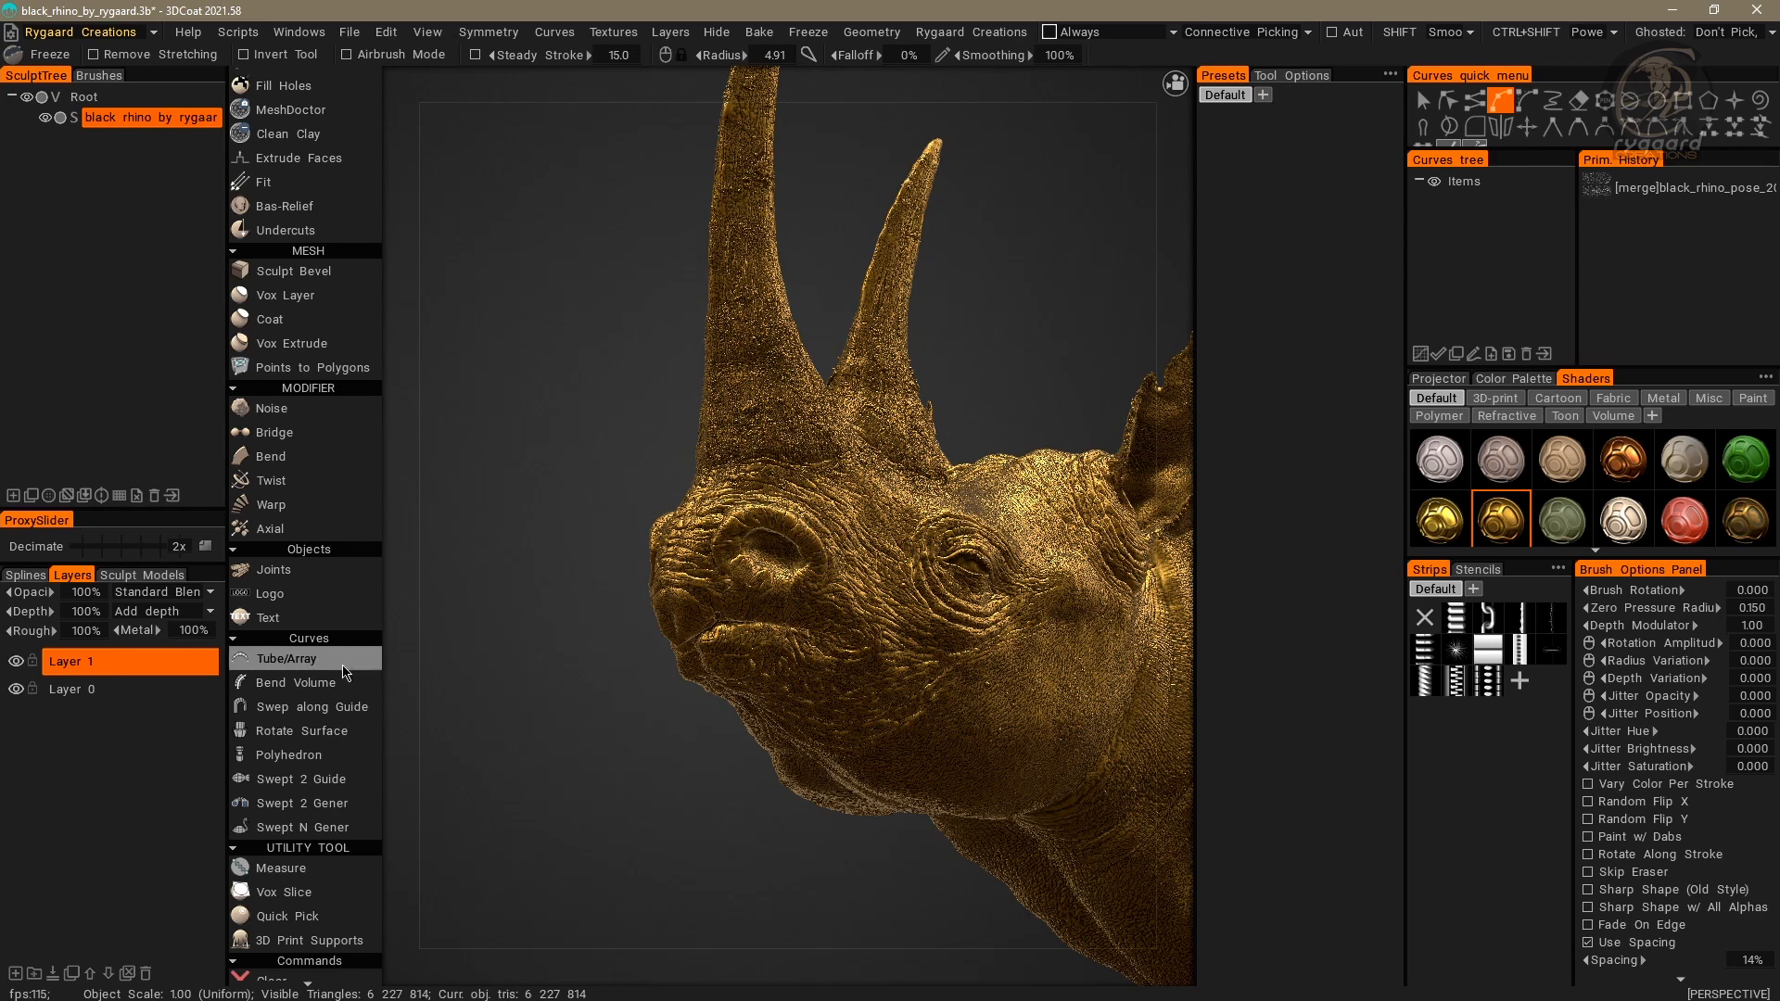
Step: Start customizing the UI and group Pencil, Airbrush and Coloring under Brush in the Paint section
{"action": "scroll", "coordinate": [345, 672], "scroll_direction": "up", "scroll_amount": 10}
{"action": "scroll", "coordinate": [345, 672], "scroll_direction": "up", "scroll_amount": 5}
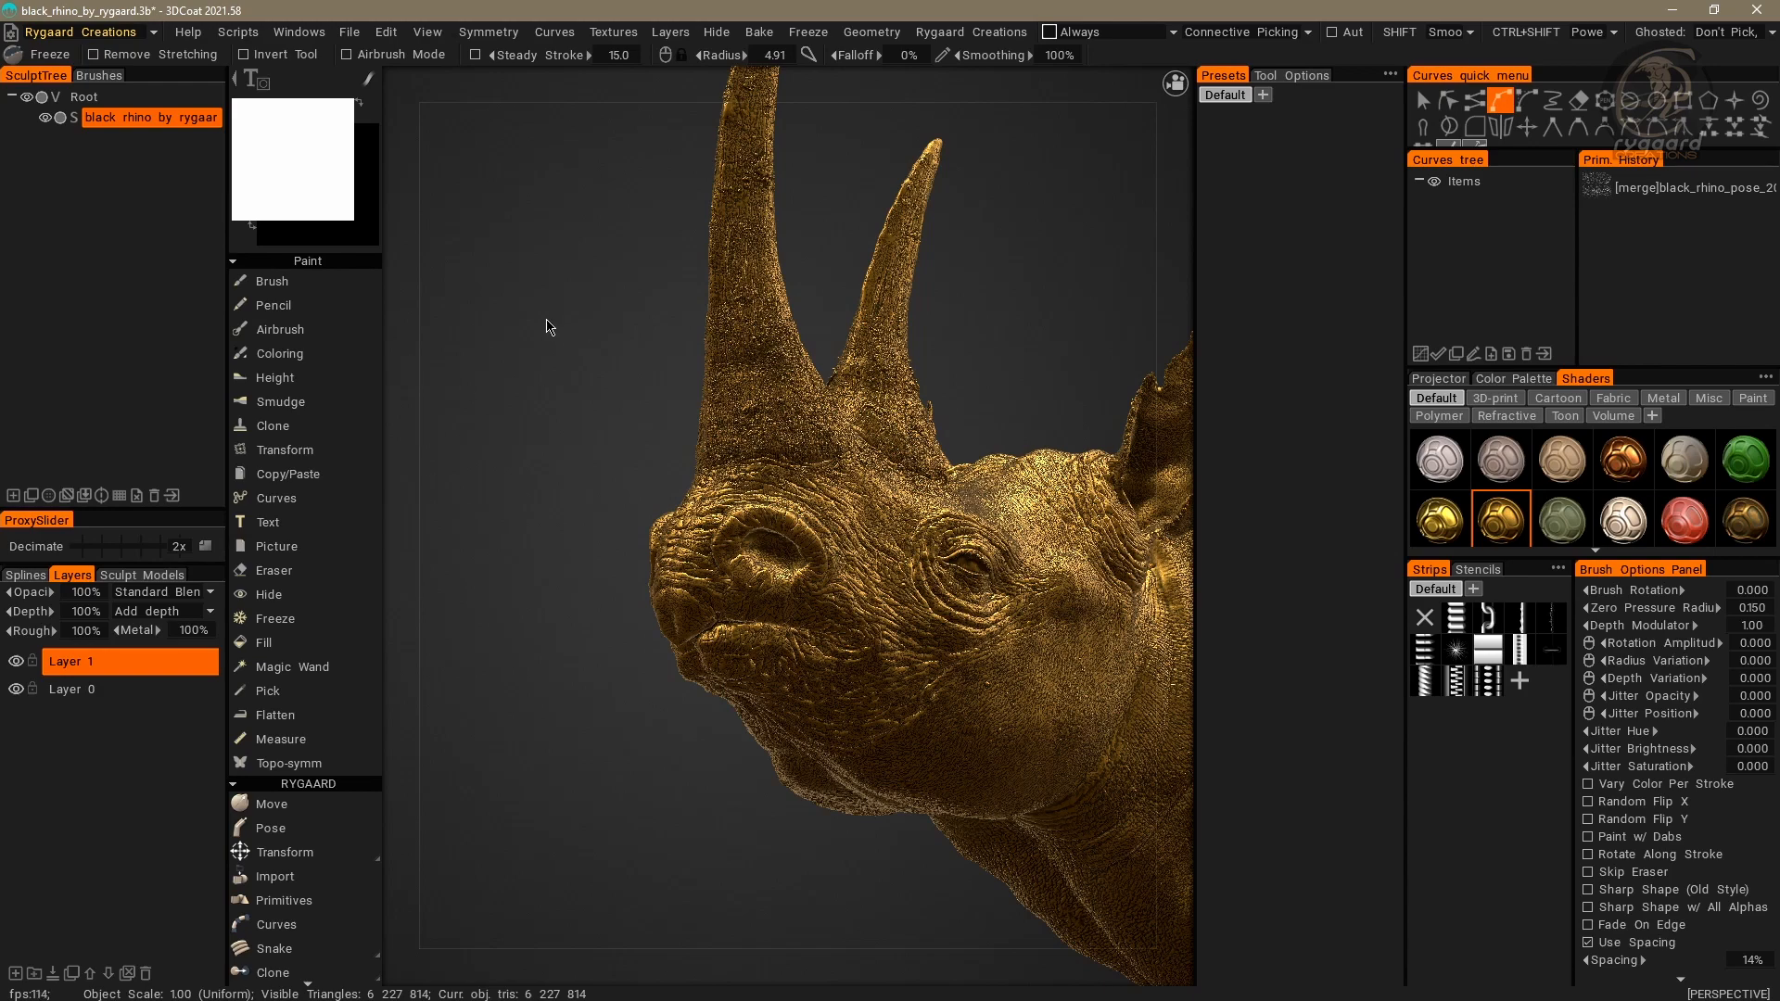
{"action": "left_click", "coordinate": [386, 31]}
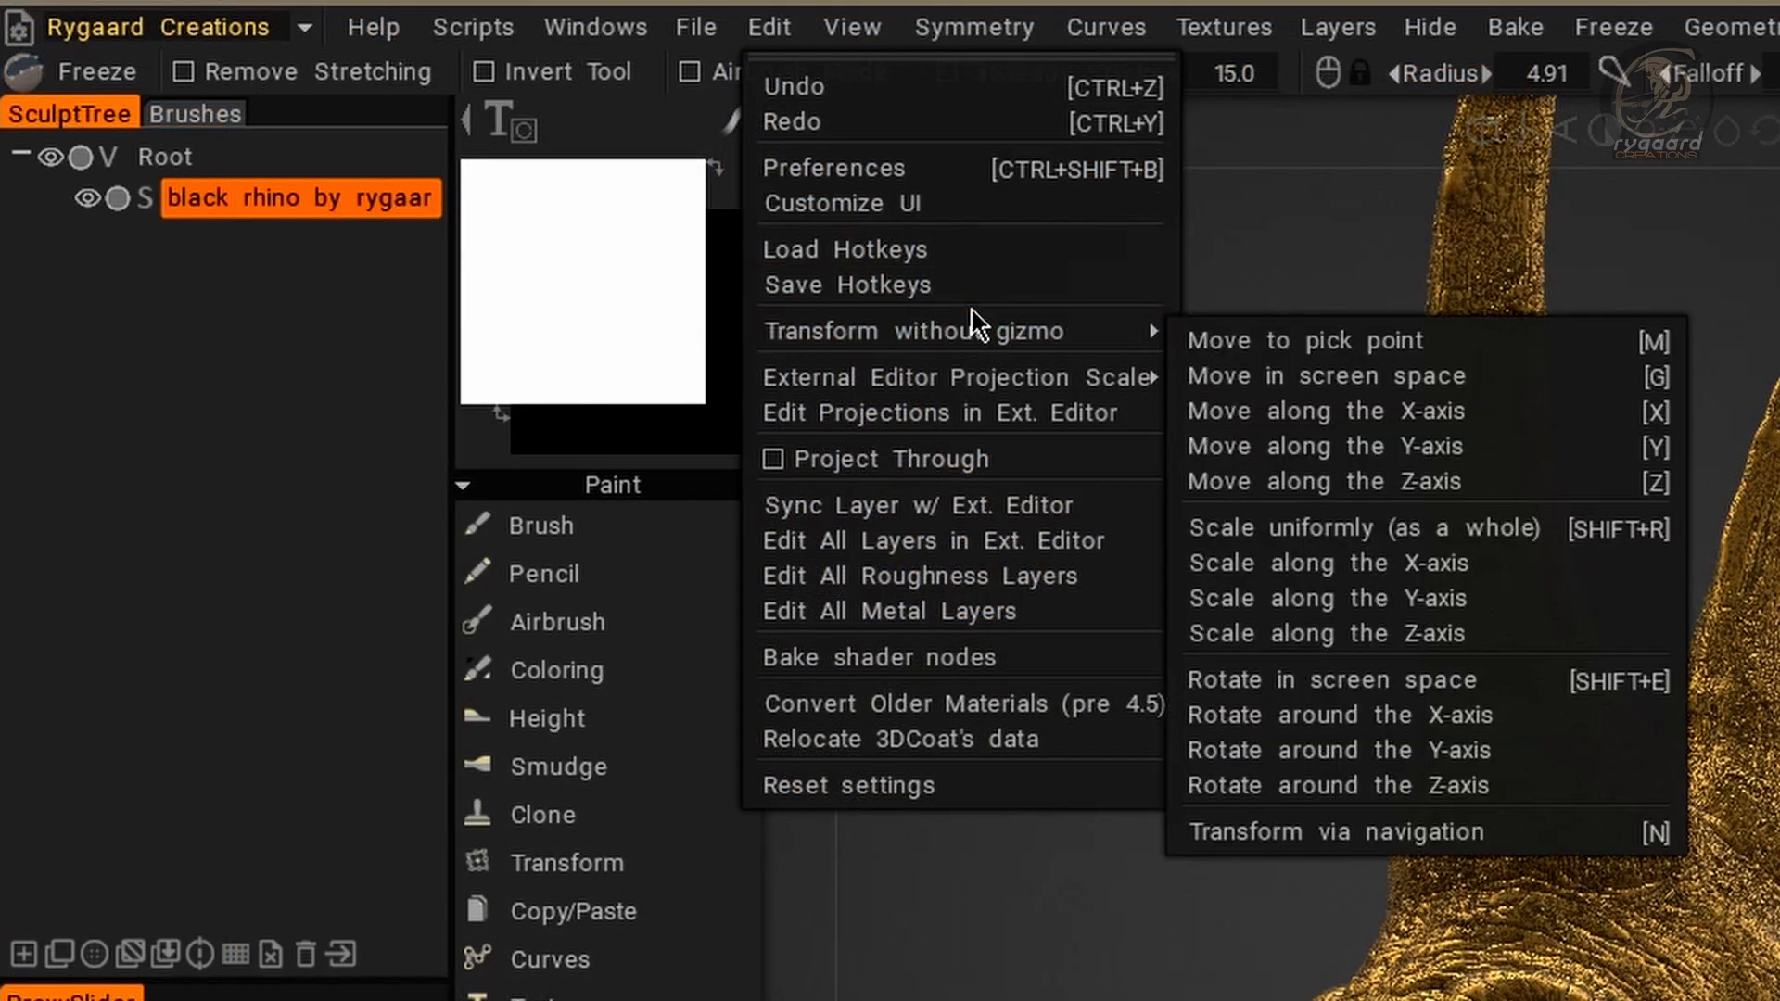
{"action": "left_click", "coordinate": [1012, 223]}
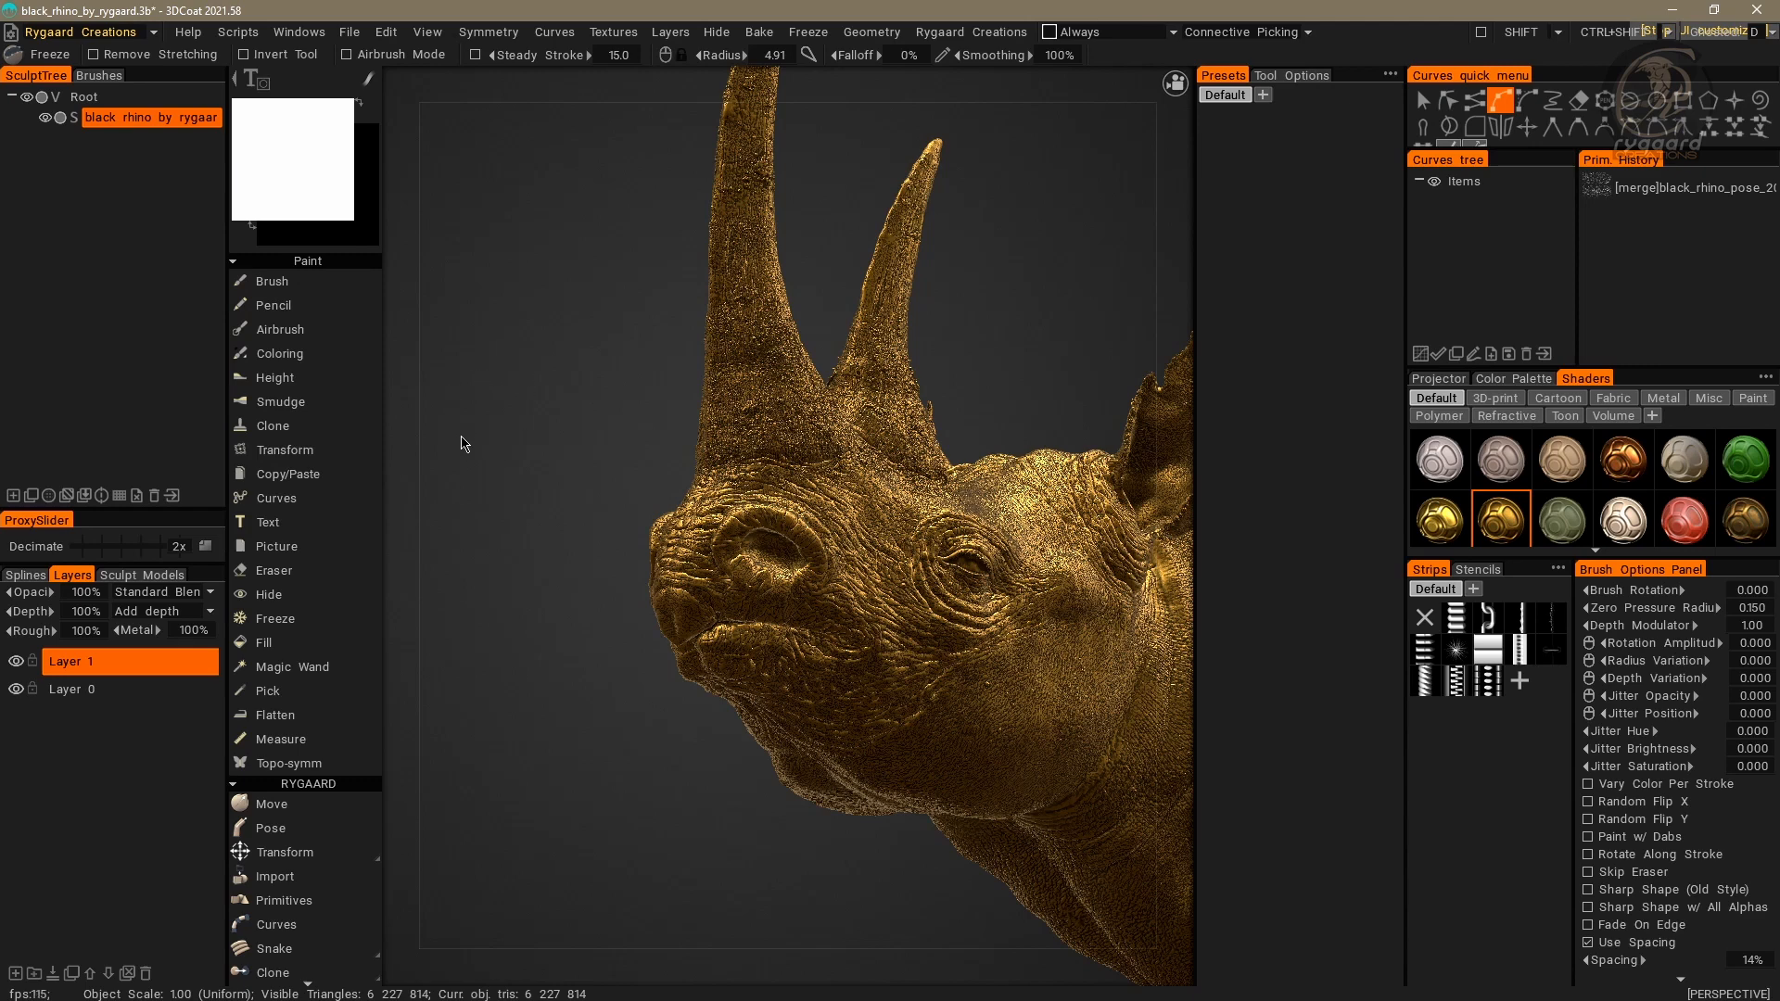
{"action": "left_click_drag", "start_coordinate": [370, 308], "coordinate": [376, 285]}
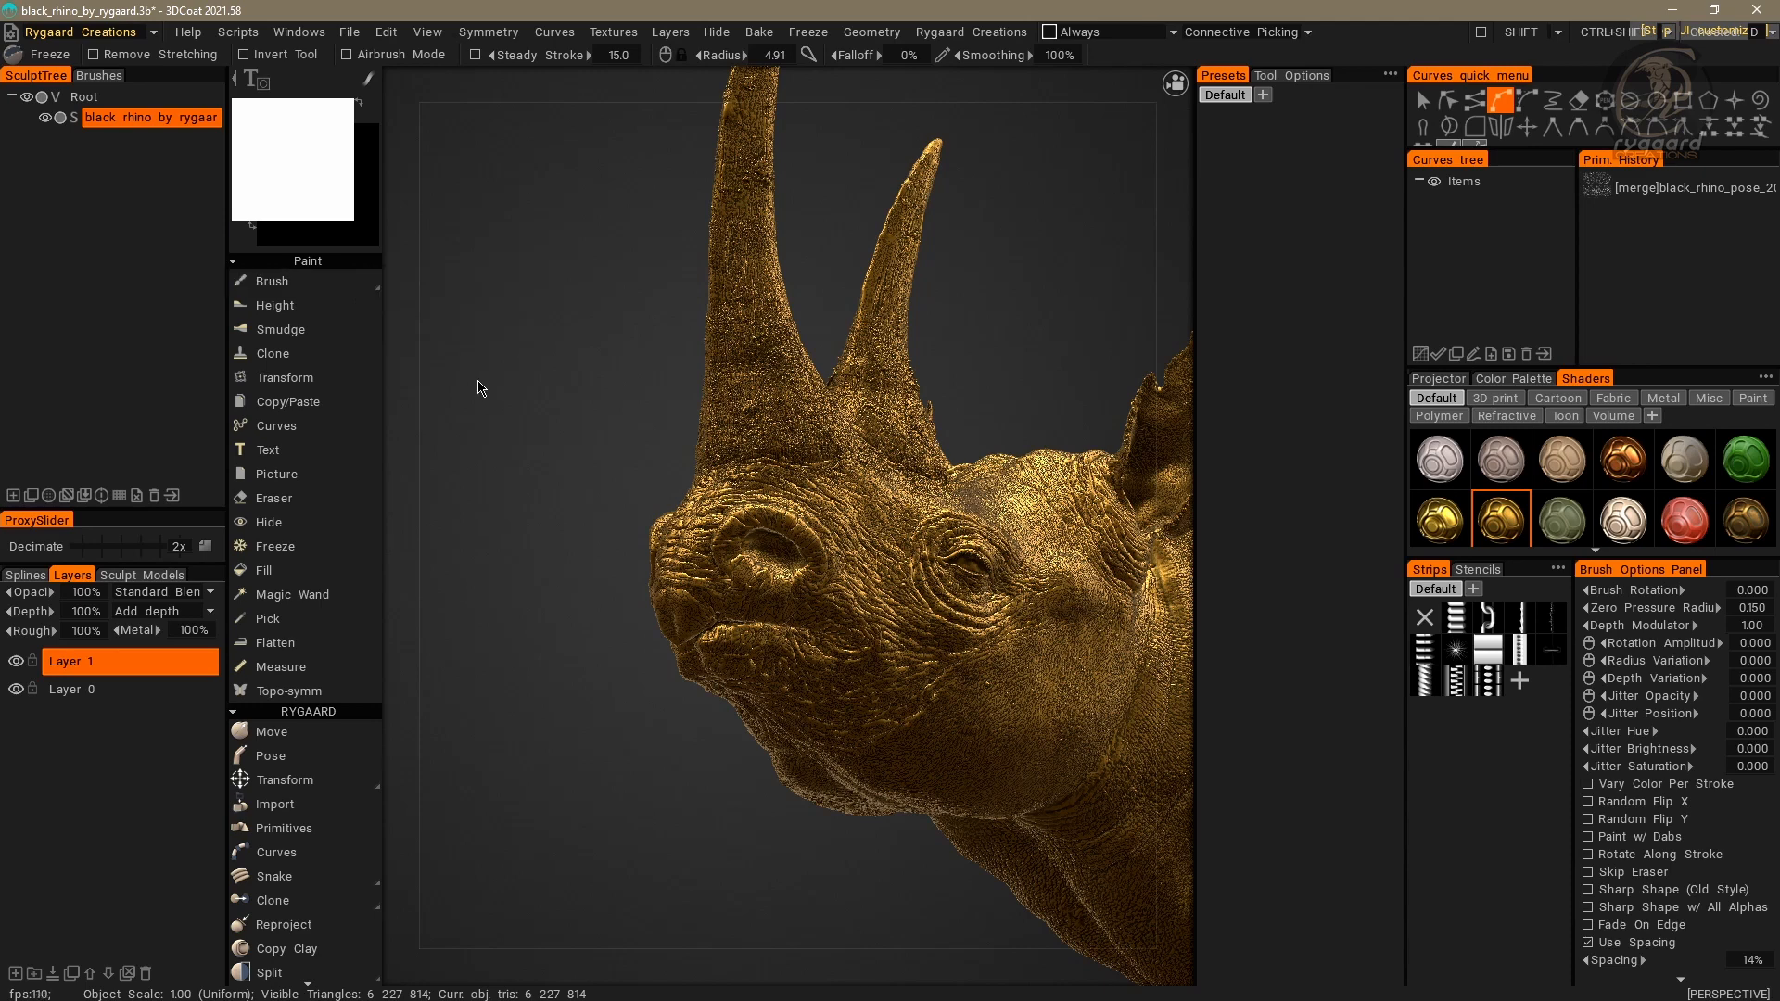
Step: Reorder the Paint section so Magic Wand, Pick, Freeze, Clone, Fill and Hide directly follow Brush
{"action": "left_click_drag", "start_coordinate": [365, 595], "coordinate": [310, 298]}
{"action": "left_click_drag", "start_coordinate": [367, 620], "coordinate": [319, 327]}
{"action": "left_click_drag", "start_coordinate": [370, 576], "coordinate": [327, 360]}
{"action": "left_click_drag", "start_coordinate": [369, 426], "coordinate": [324, 373]}
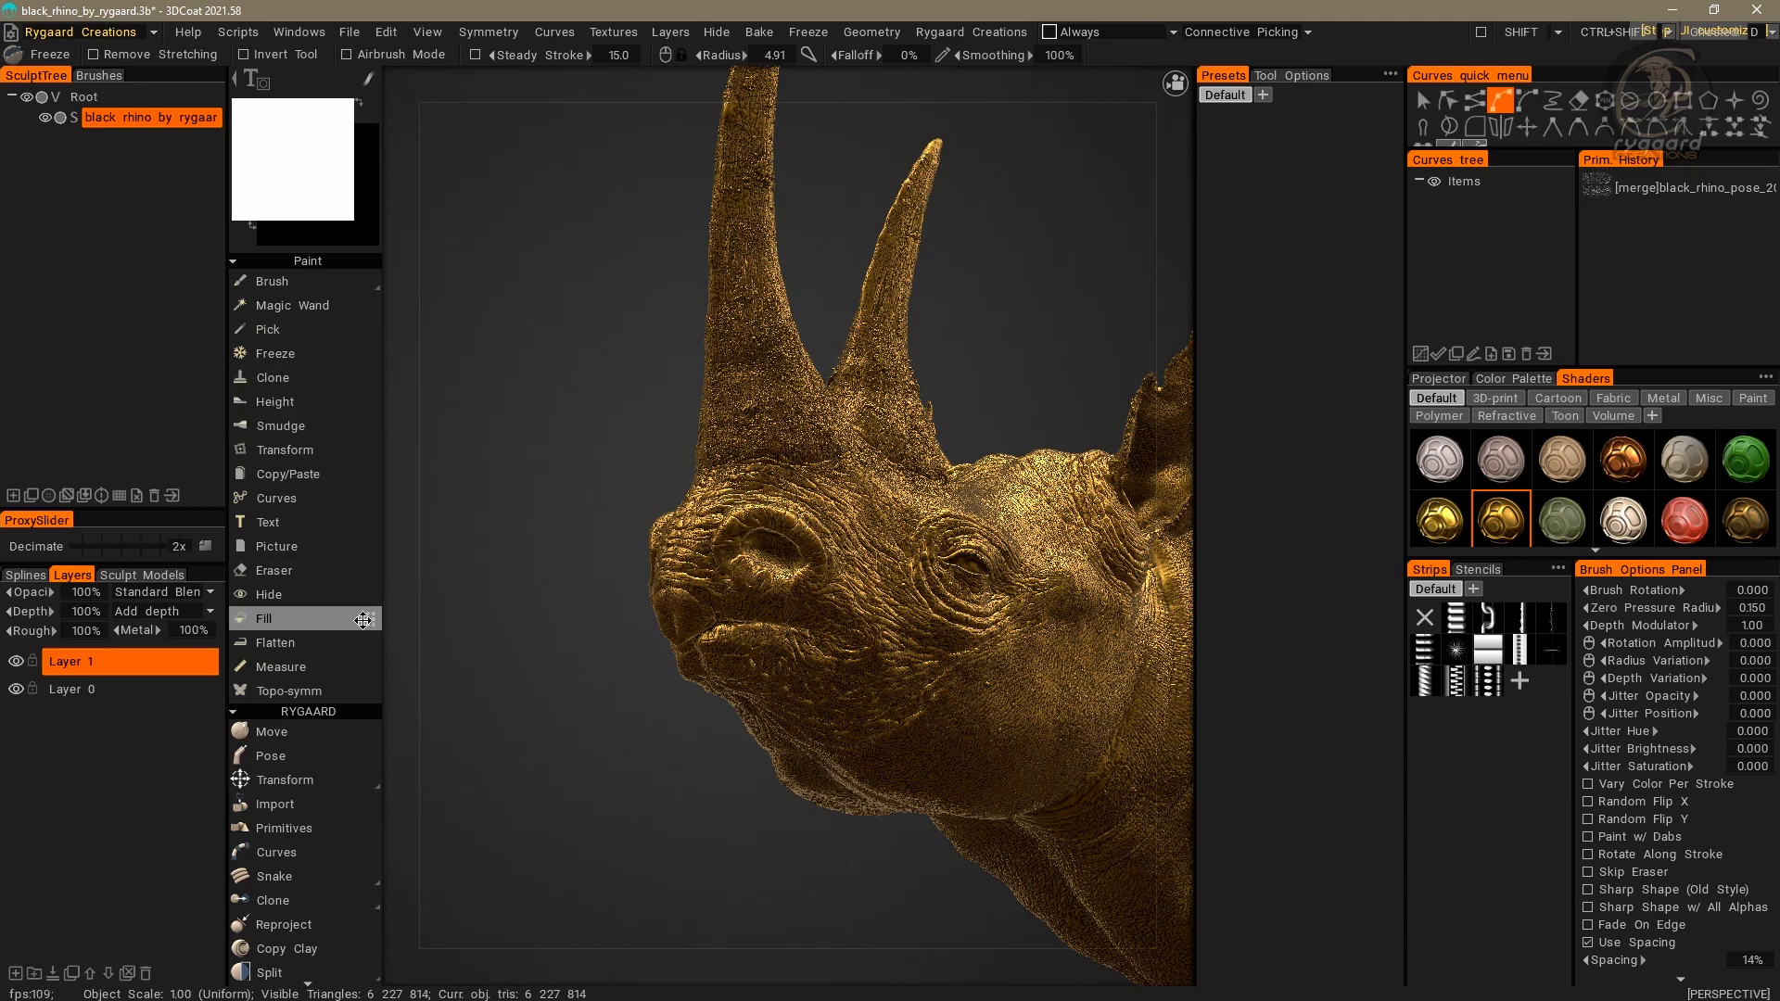
{"action": "left_click_drag", "start_coordinate": [369, 619], "coordinate": [325, 403]}
{"action": "mouse_move", "coordinate": [369, 619]}
{"action": "left_mouse_down"}
{"action": "mouse_move", "coordinate": [477, 517]}
{"action": "mouse_move", "coordinate": [325, 426]}
{"action": "left_mouse_up"}
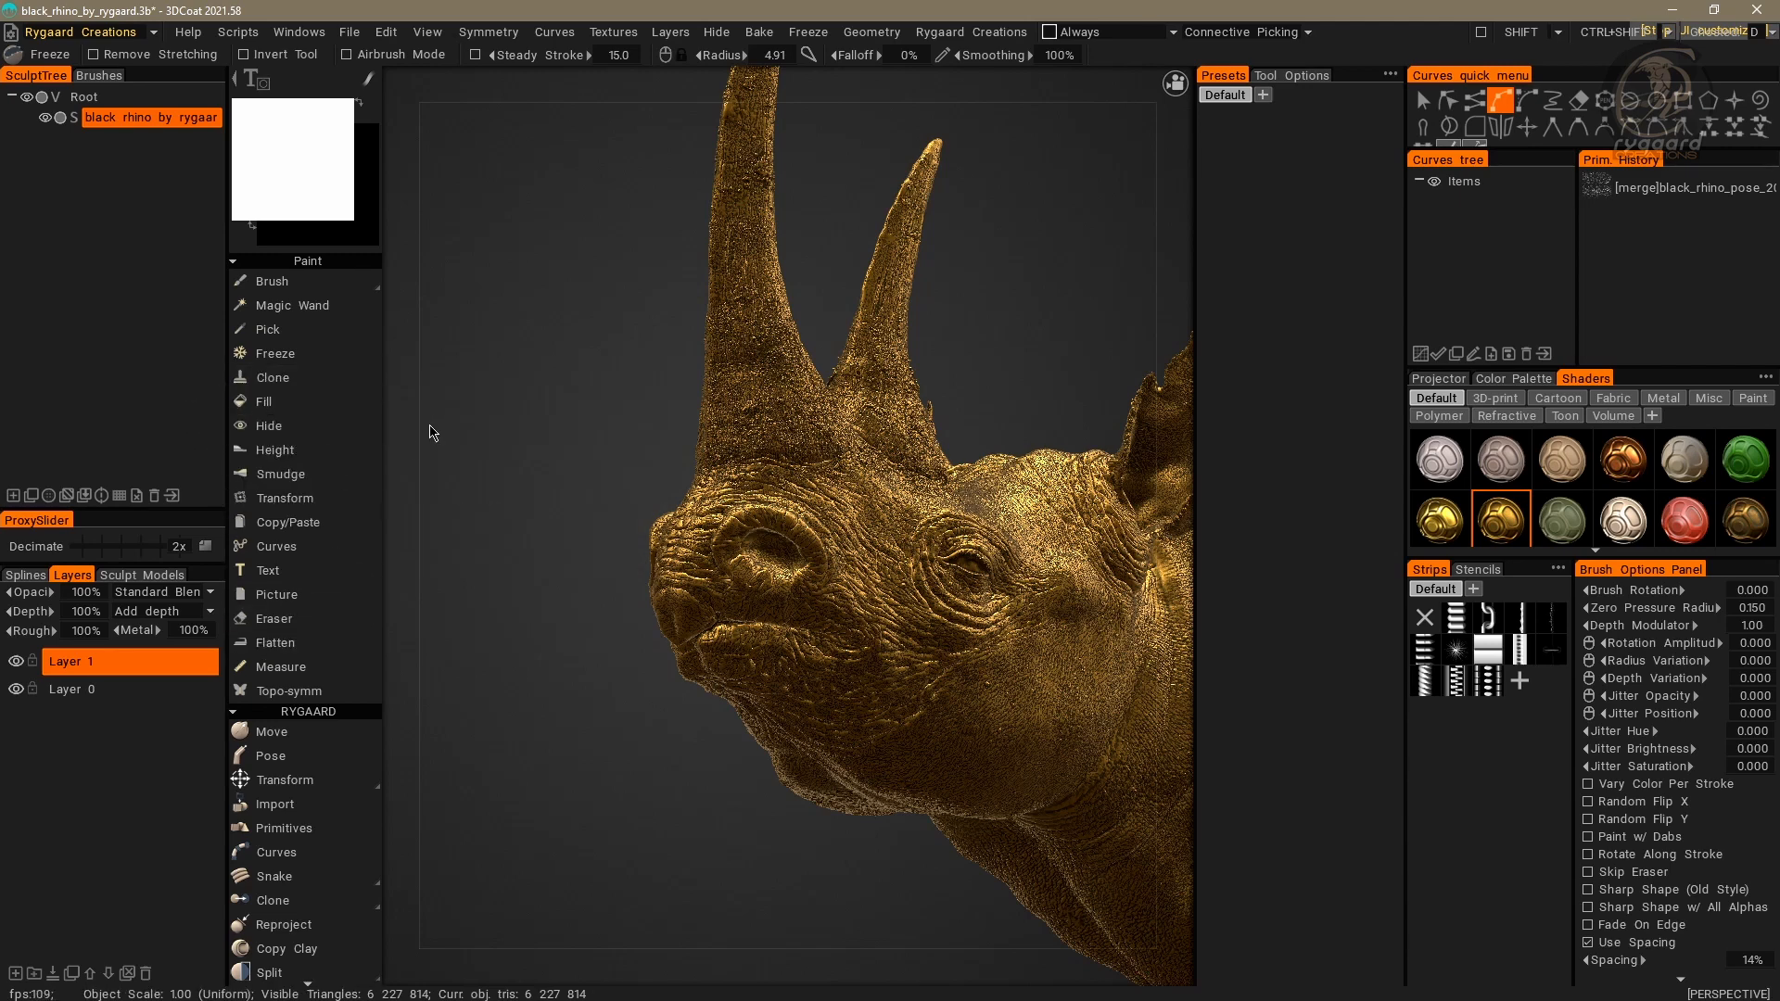
Step: Group Transform and Copy/Paste under Clone in the Paint section and place Hide above Clone
{"action": "mouse_move", "coordinate": [361, 524]}
{"action": "left_mouse_down"}
{"action": "mouse_move", "coordinate": [477, 521]}
{"action": "mouse_move", "coordinate": [324, 378]}
{"action": "mouse_move", "coordinate": [476, 521]}
{"action": "mouse_move", "coordinate": [356, 382]}
{"action": "mouse_move", "coordinate": [303, 378]}
{"action": "left_mouse_up"}
{"action": "left_click", "coordinate": [360, 427]}
Step: Group Eraser, Measure, Flatten and Topo-symm under Hide in the Paint section
{"action": "mouse_move", "coordinate": [361, 570]}
{"action": "left_mouse_down"}
{"action": "mouse_move", "coordinate": [324, 388]}
{"action": "mouse_move", "coordinate": [363, 381]}
{"action": "left_mouse_up"}
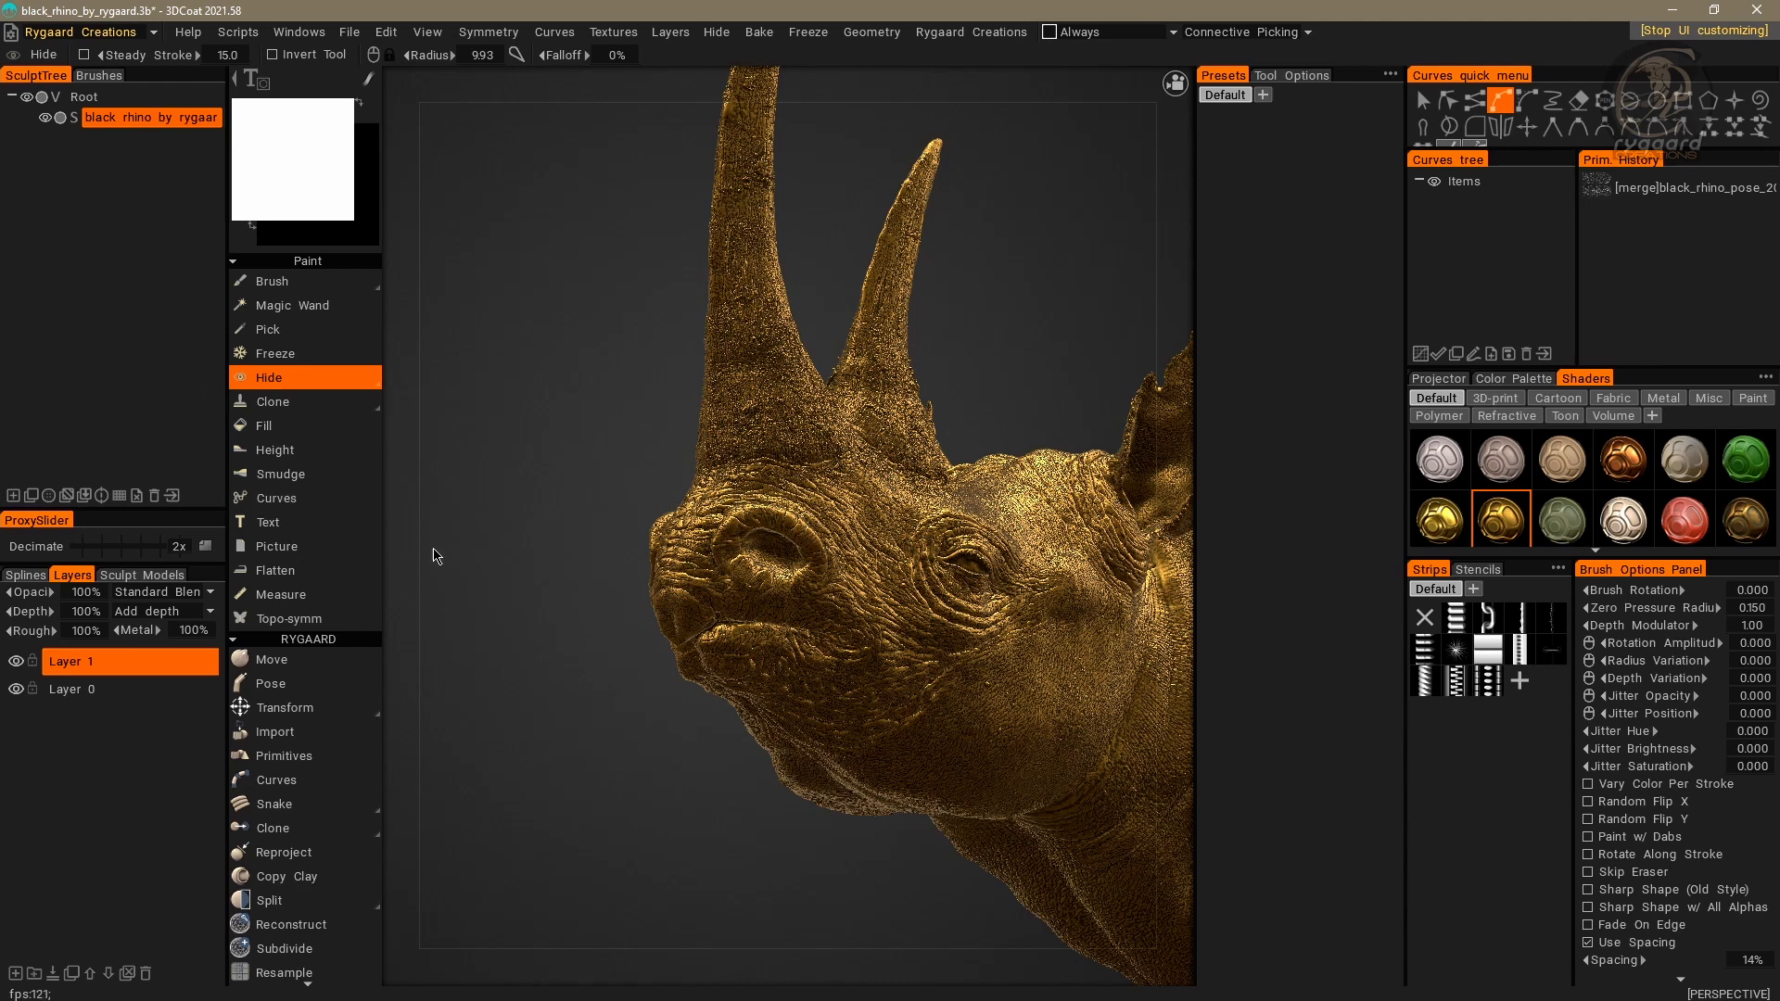
{"action": "left_click_drag", "start_coordinate": [368, 585], "coordinate": [366, 380]}
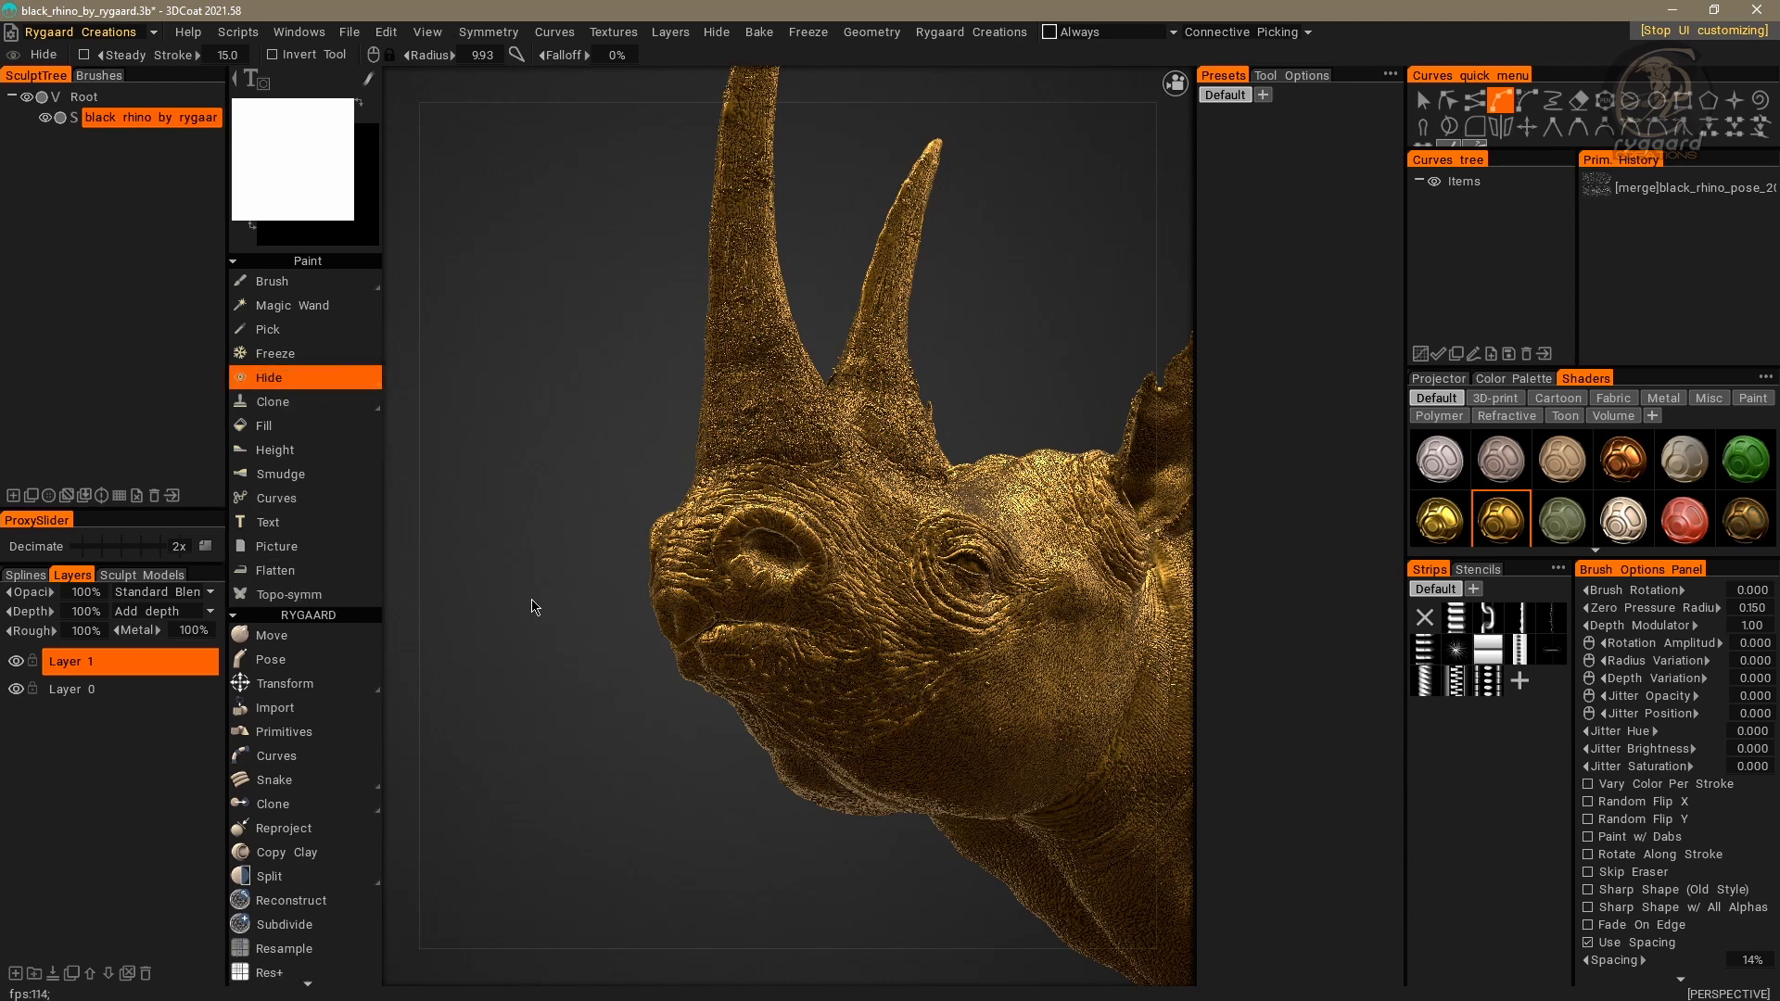
{"action": "left_click_drag", "start_coordinate": [357, 567], "coordinate": [371, 380]}
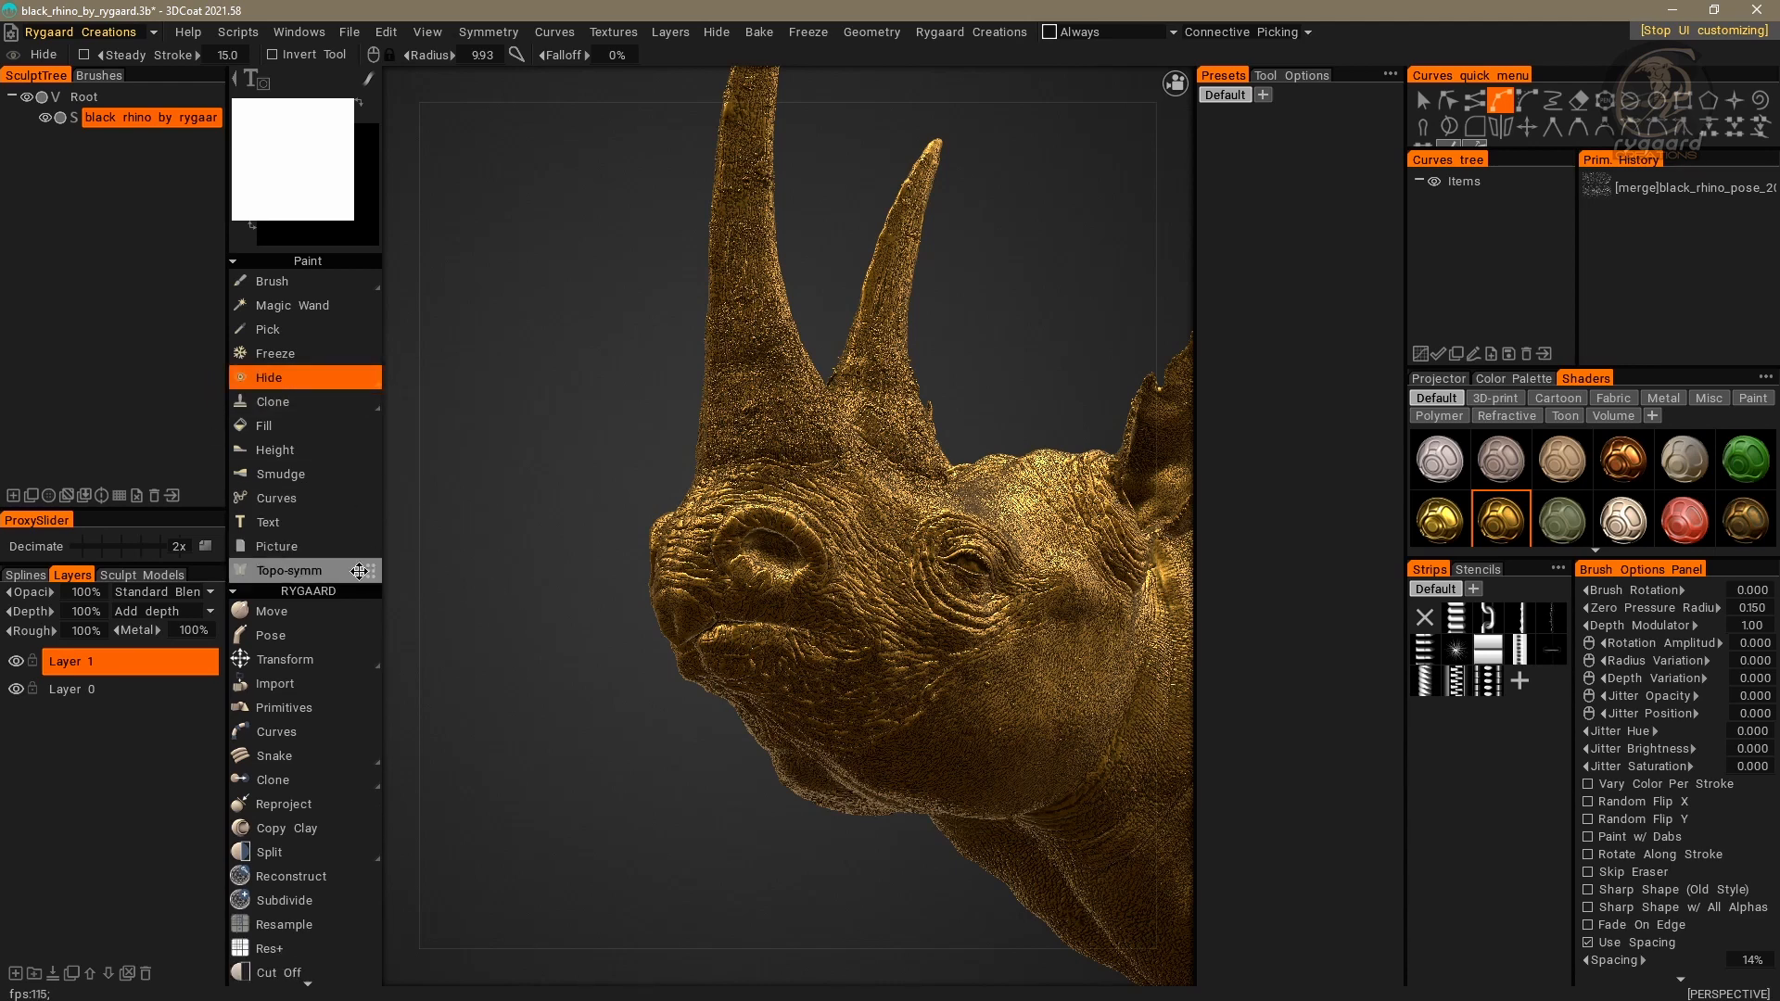
{"action": "left_click_drag", "start_coordinate": [357, 570], "coordinate": [371, 380]}
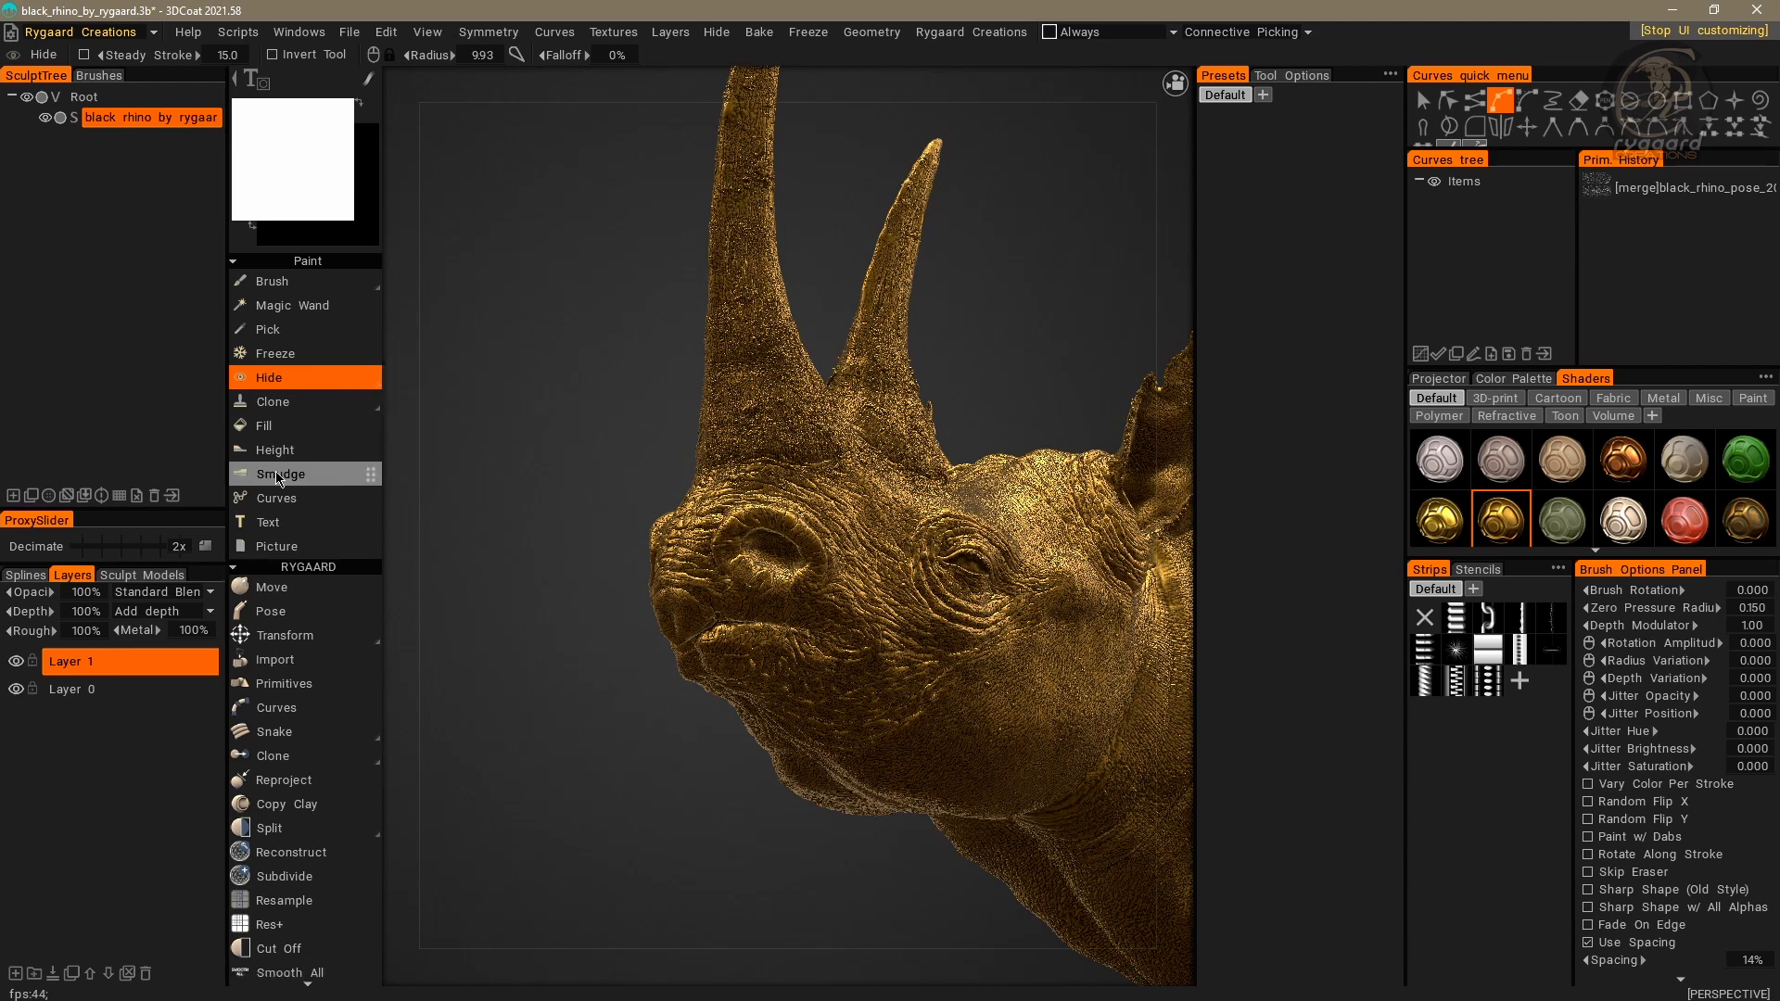
Step: Group Height, Smudge, Curves, Text and Picture under Fill, and activate Freeze in the RYGAARD section
{"action": "left_click_drag", "start_coordinate": [357, 449], "coordinate": [371, 425]}
{"action": "mouse_move", "coordinate": [368, 498]}
{"action": "left_mouse_down"}
{"action": "mouse_move", "coordinate": [371, 426]}
{"action": "mouse_move", "coordinate": [429, 449]}
{"action": "mouse_move", "coordinate": [426, 464]}
{"action": "mouse_move", "coordinate": [381, 437]}
{"action": "mouse_move", "coordinate": [418, 485]}
{"action": "mouse_move", "coordinate": [365, 453]}
{"action": "mouse_move", "coordinate": [428, 505]}
{"action": "left_mouse_up"}
{"action": "left_click", "coordinate": [276, 876]}
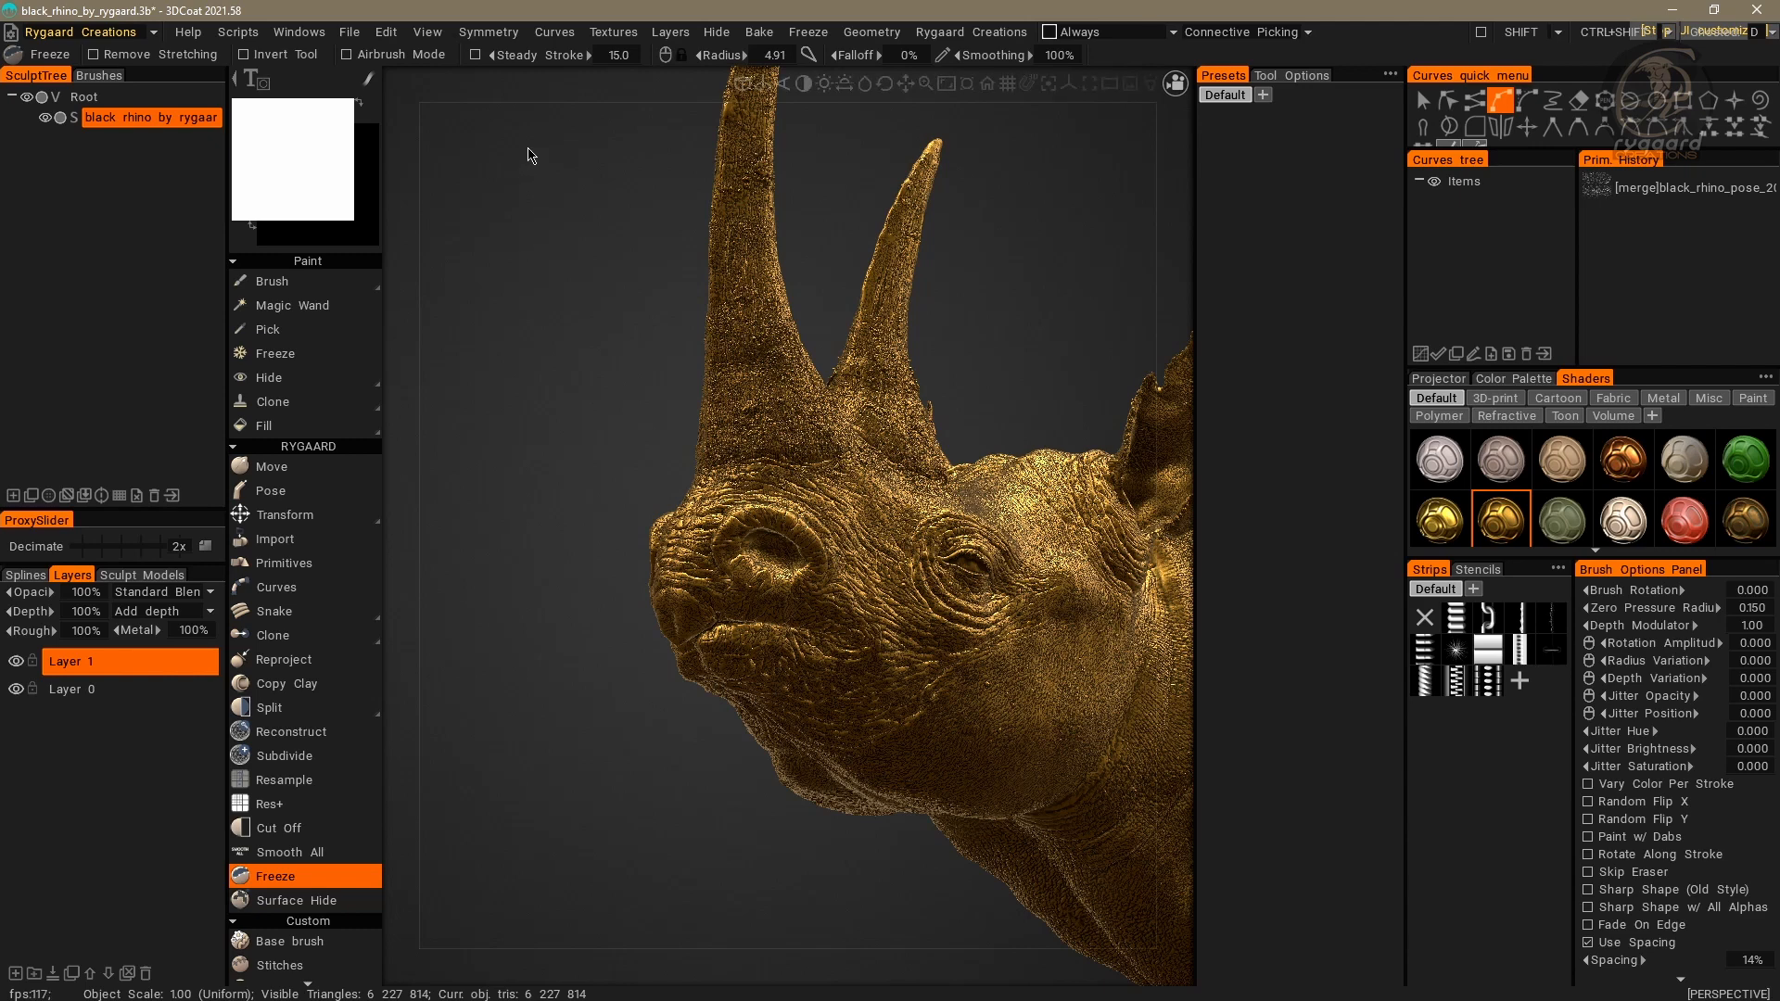
Step: Stop UI customizing and open the Toolset script of the Rygaard Creations room for editing
{"action": "left_click", "coordinate": [386, 32]}
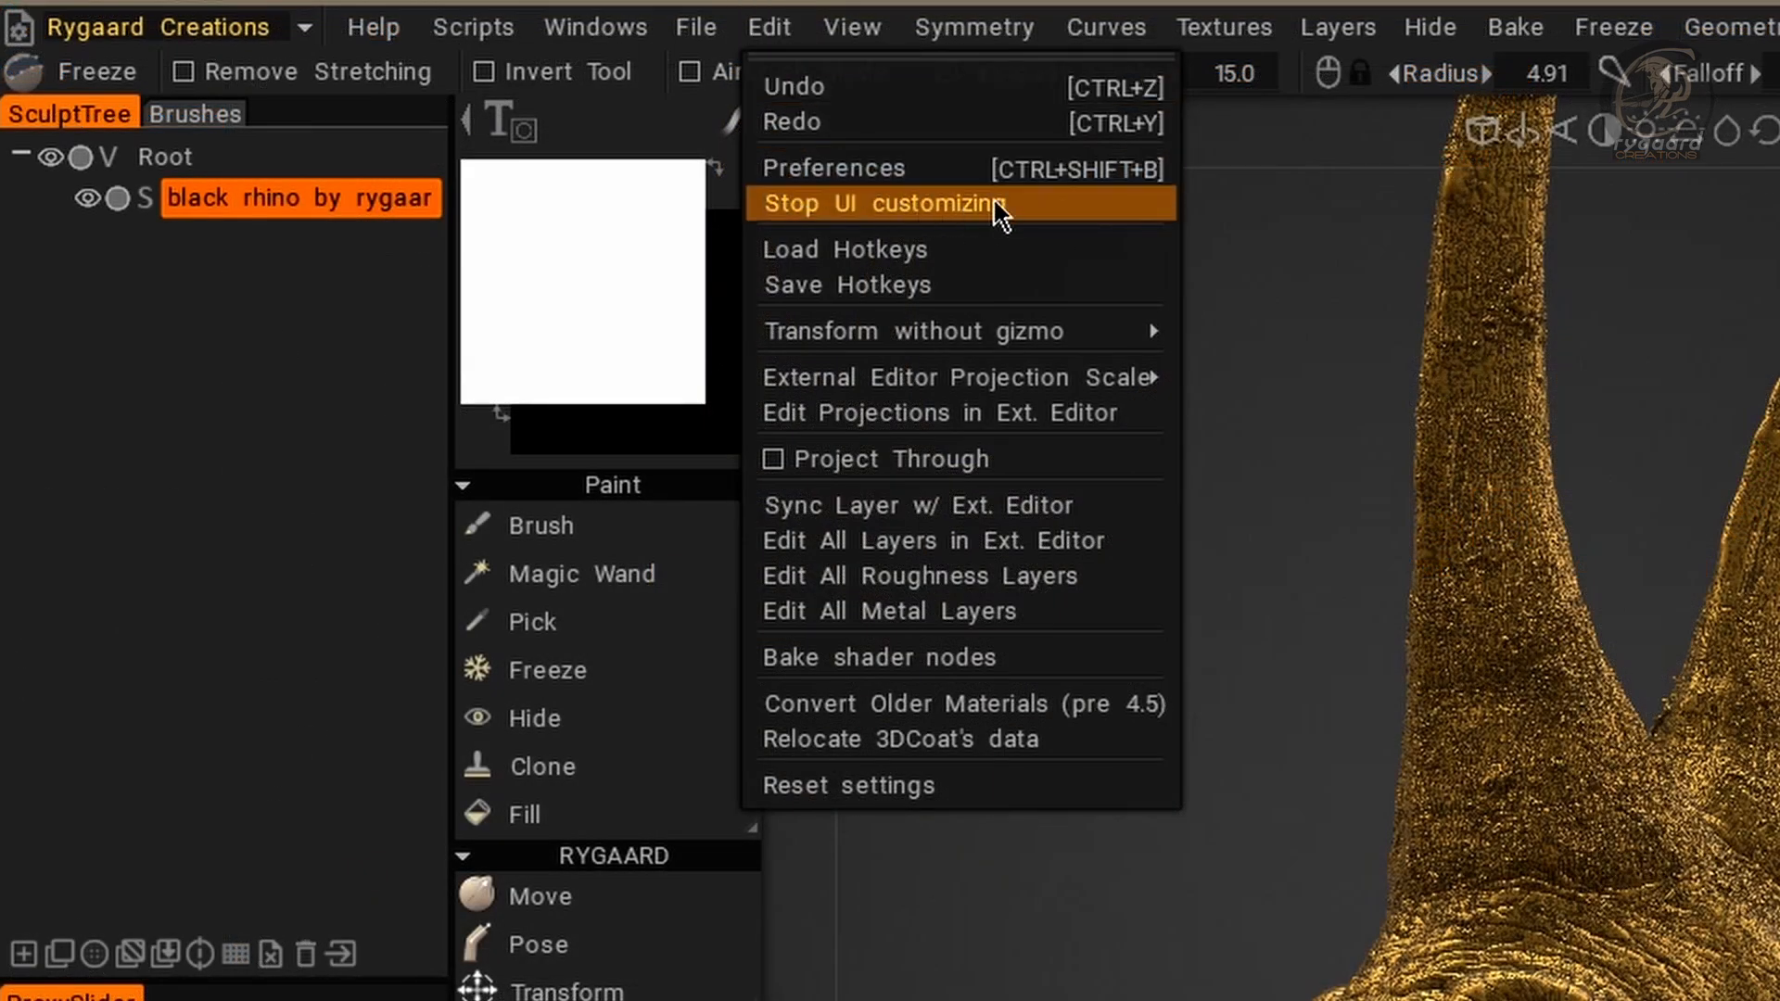
{"action": "left_click", "coordinate": [944, 202]}
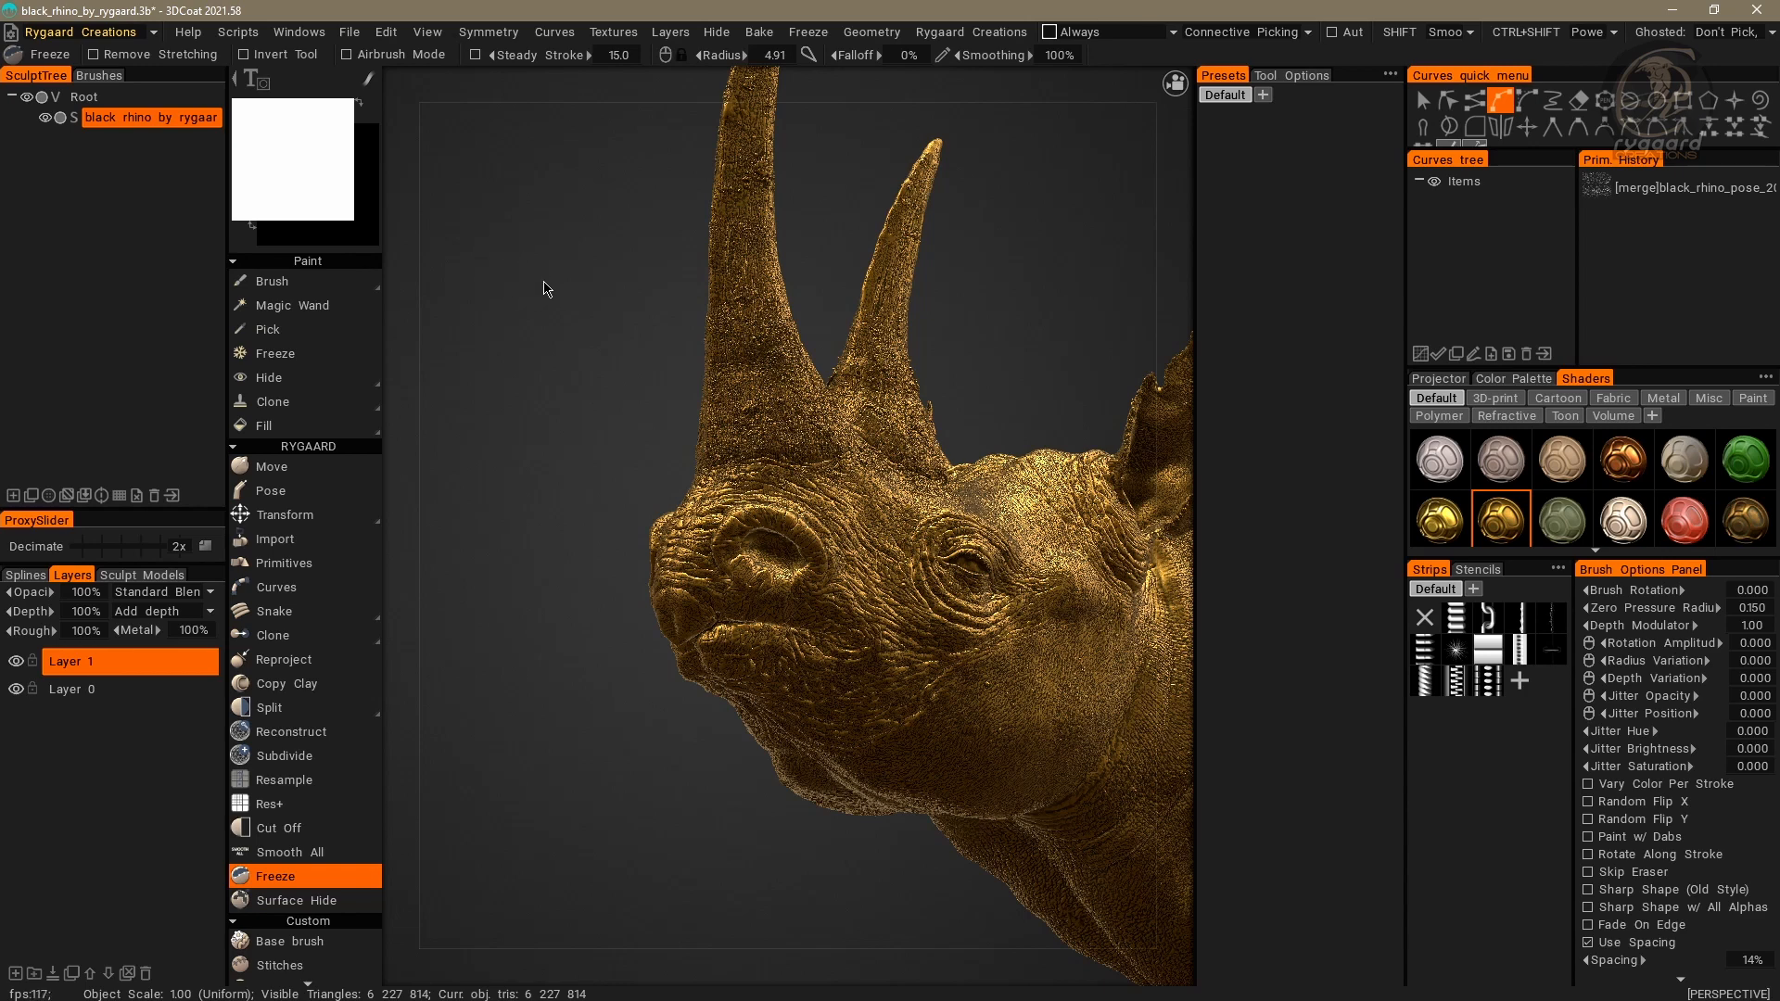
{"action": "mouse_move", "coordinate": [323, 278]}
{"action": "left_click", "coordinate": [11, 32]}
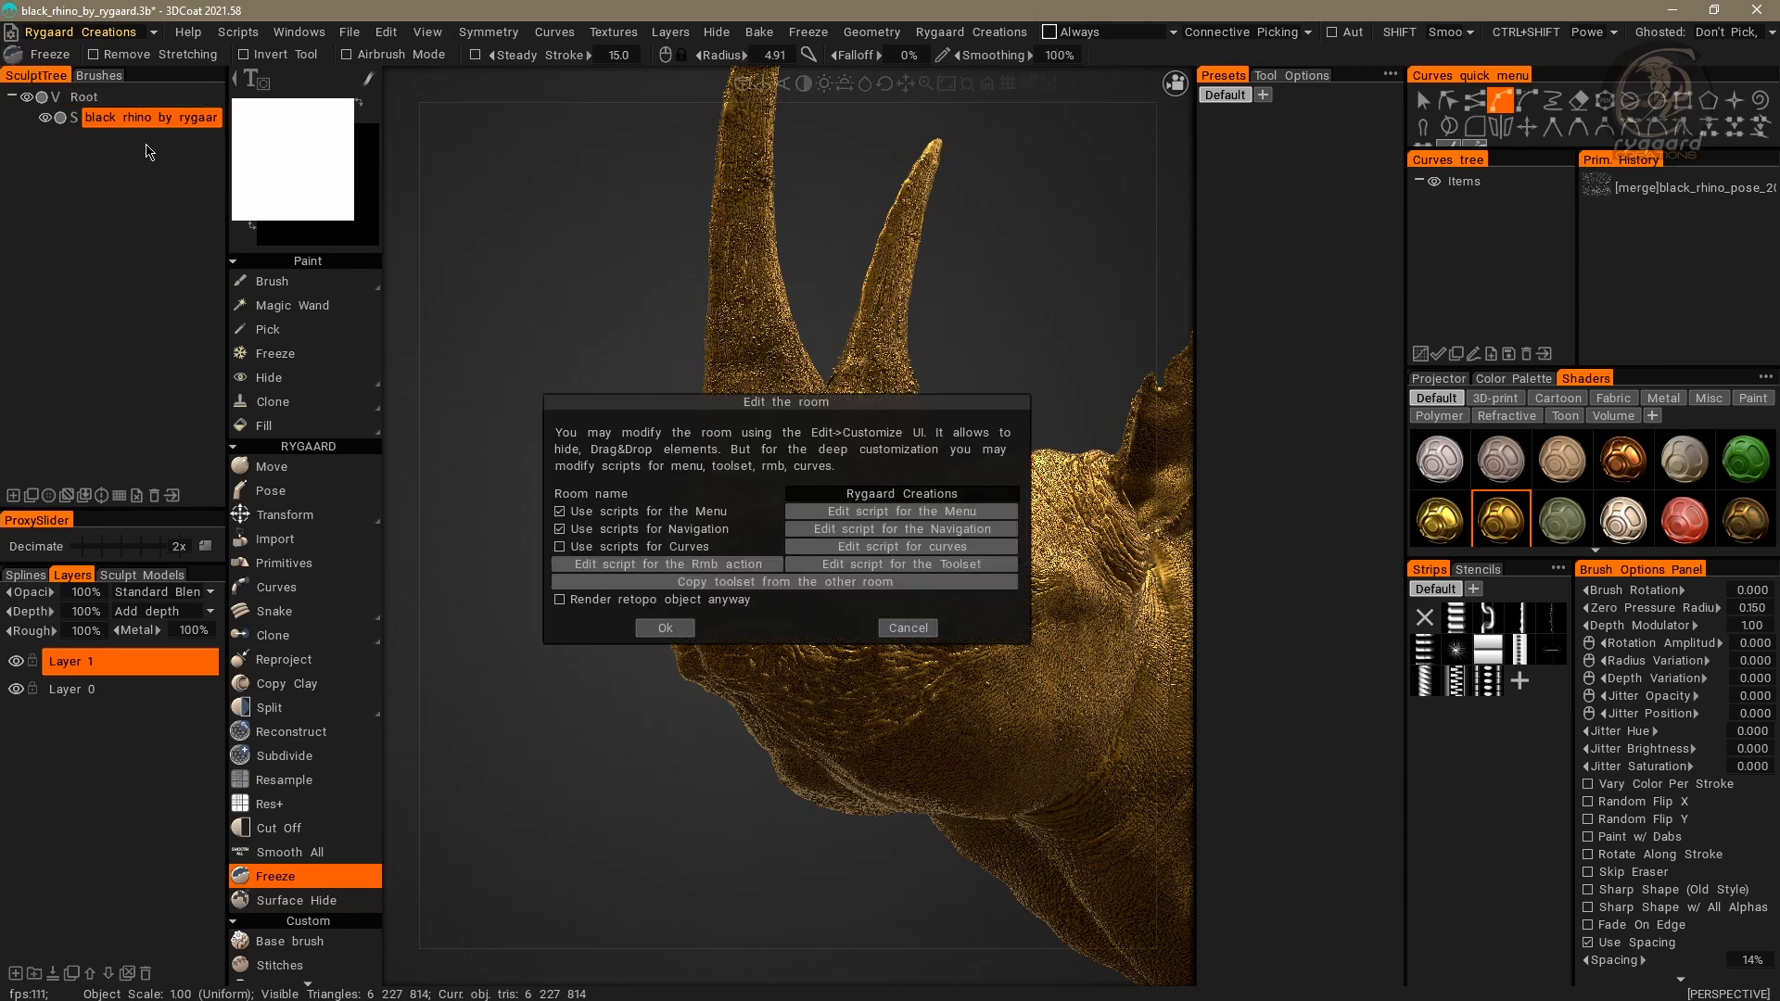
{"action": "left_click", "coordinate": [950, 565]}
Step: Insert the condition "IF(is_surface() || is_proxy()) {" as the first line inside the RegisterPaint() function
{"action": "scroll", "coordinate": [1701, 277], "scroll_direction": "down", "scroll_amount": 20}
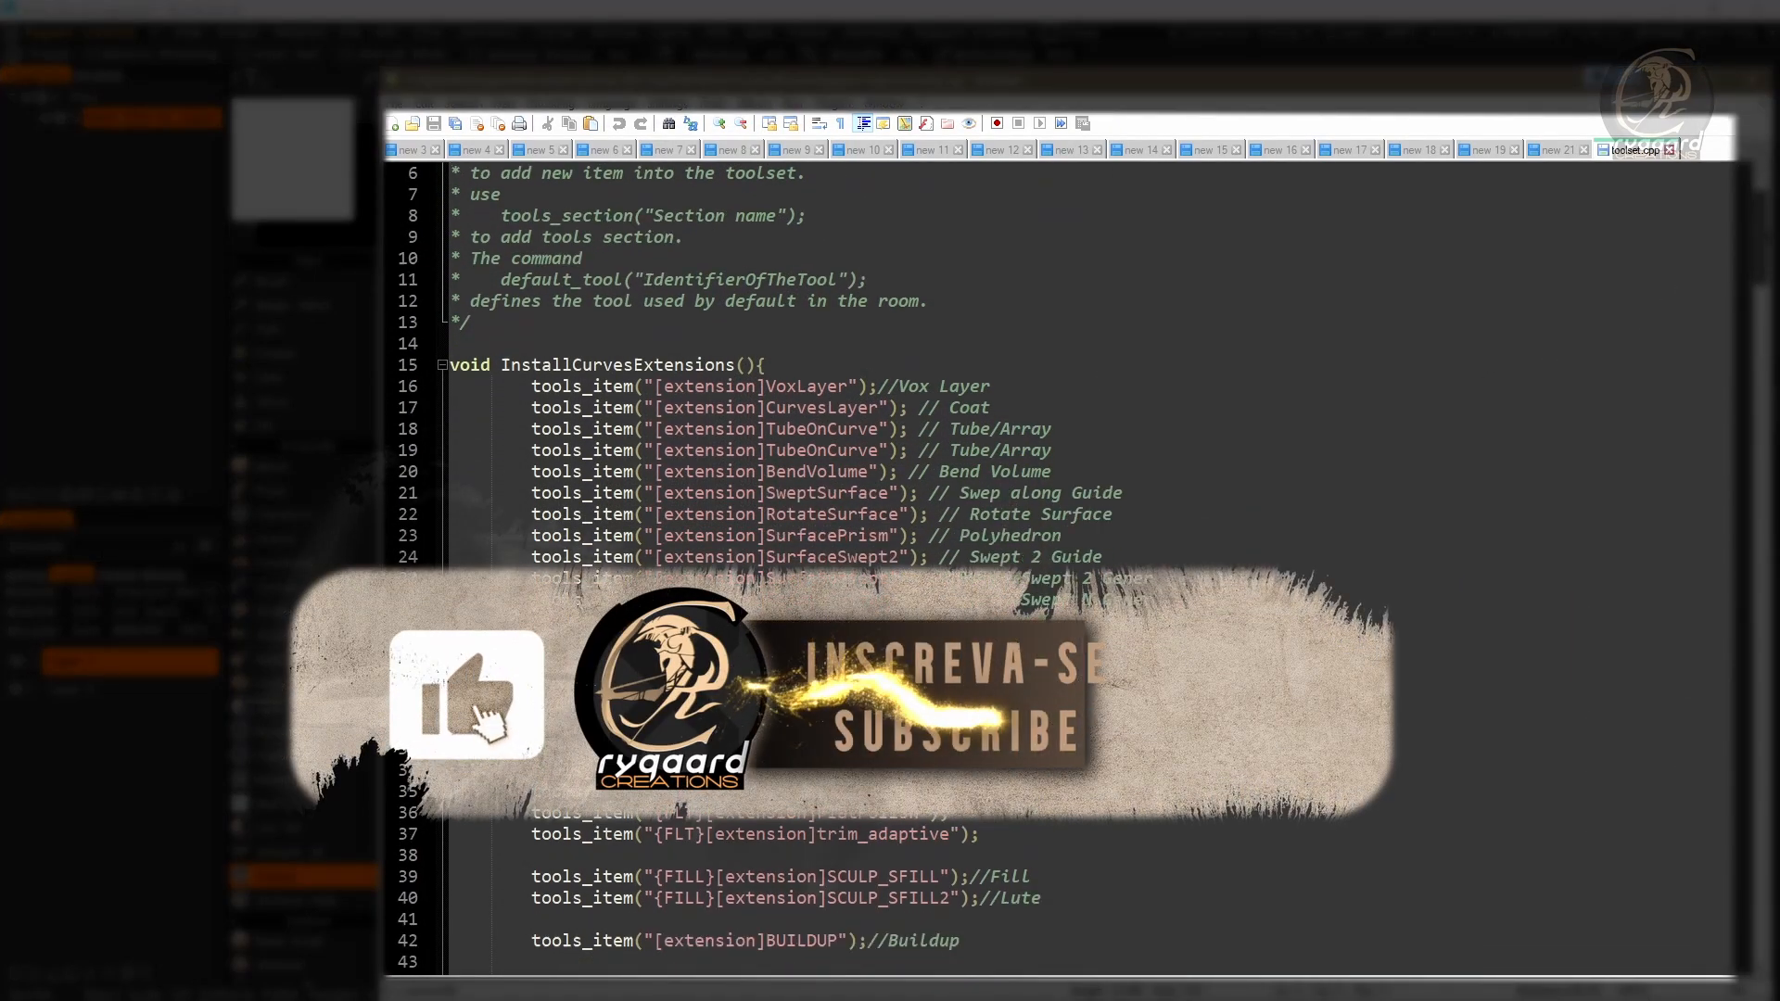
{"action": "scroll", "coordinate": [983, 519], "scroll_direction": "down", "scroll_amount": 20}
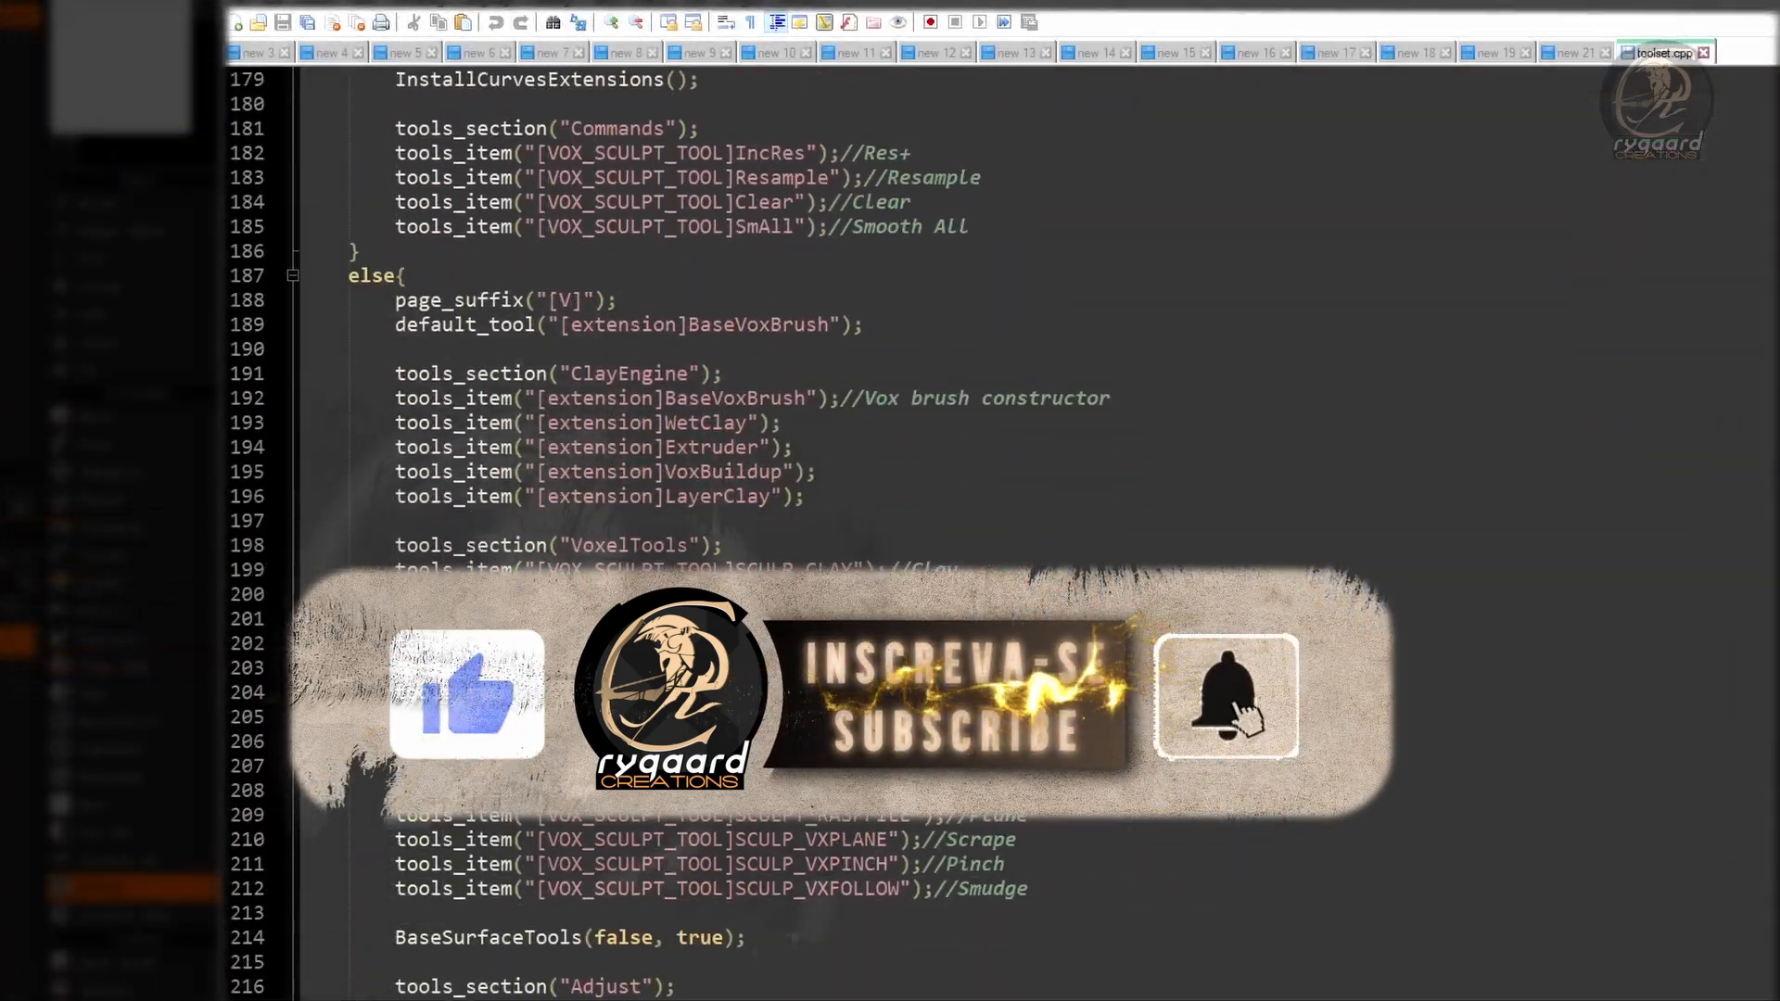
{"action": "scroll", "coordinate": [409, 259], "scroll_direction": "down", "scroll_amount": 5}
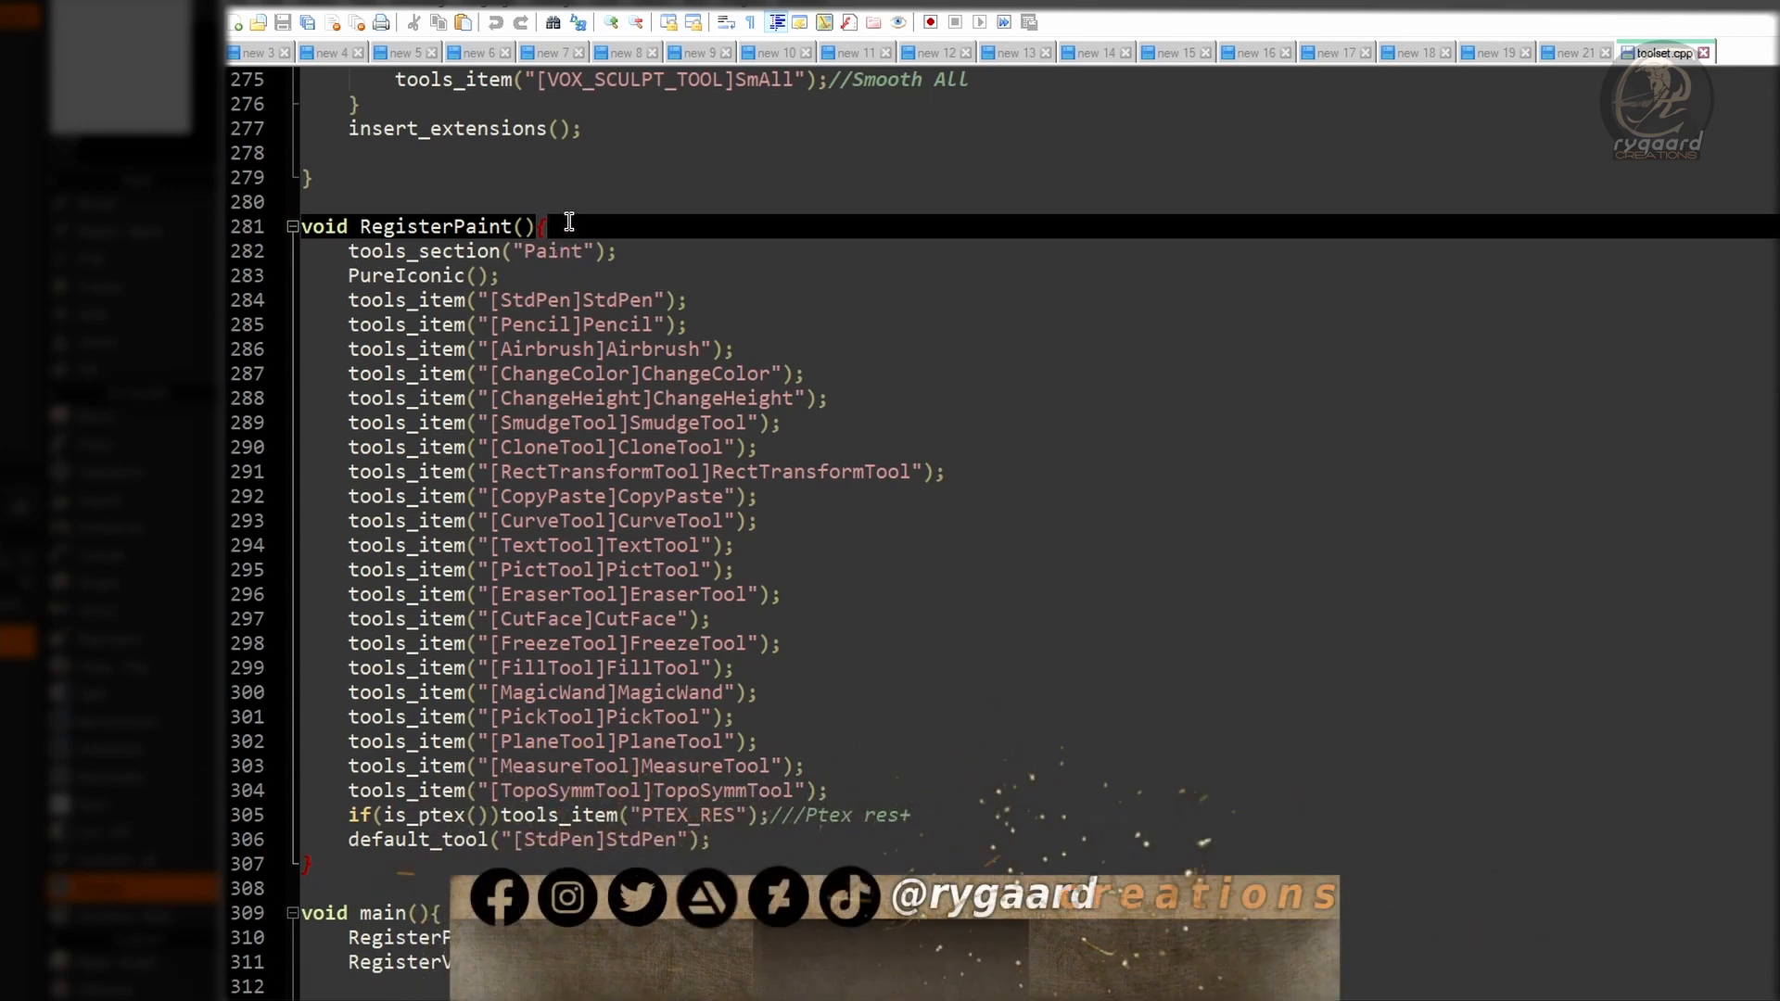
{"action": "key", "text": "Return"}
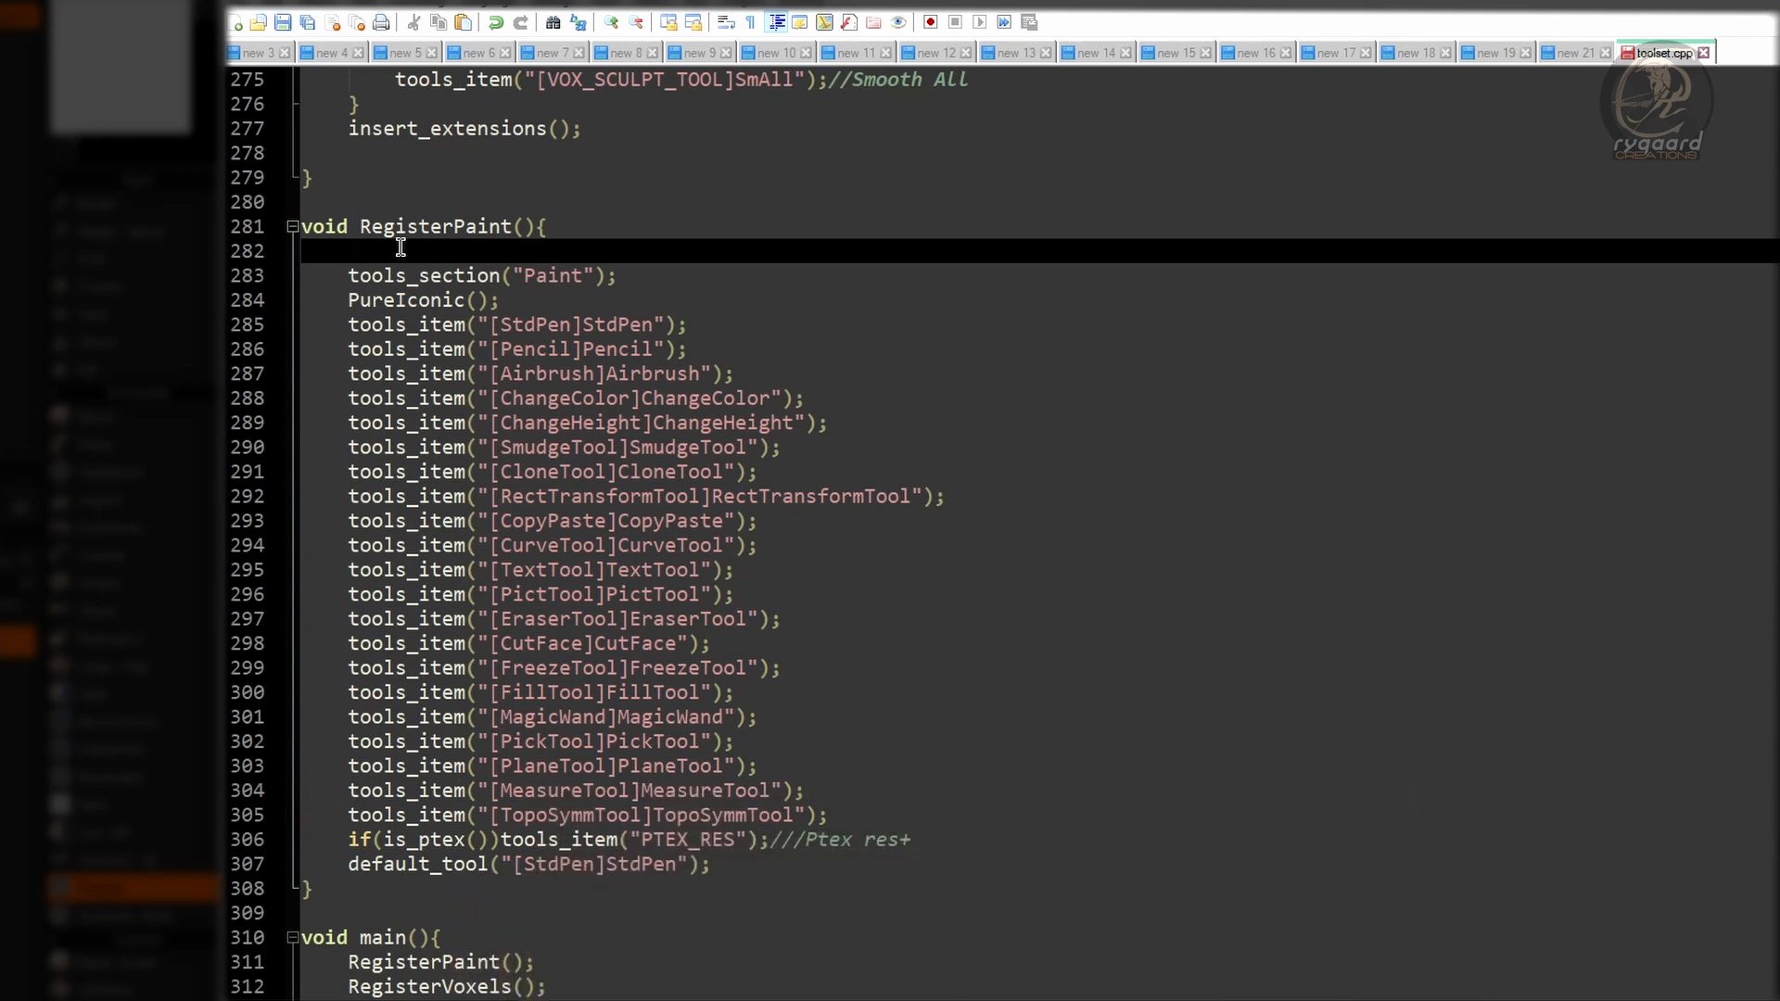
{"action": "type", "text": "IF(is_surface() || is_proxy()) {"}
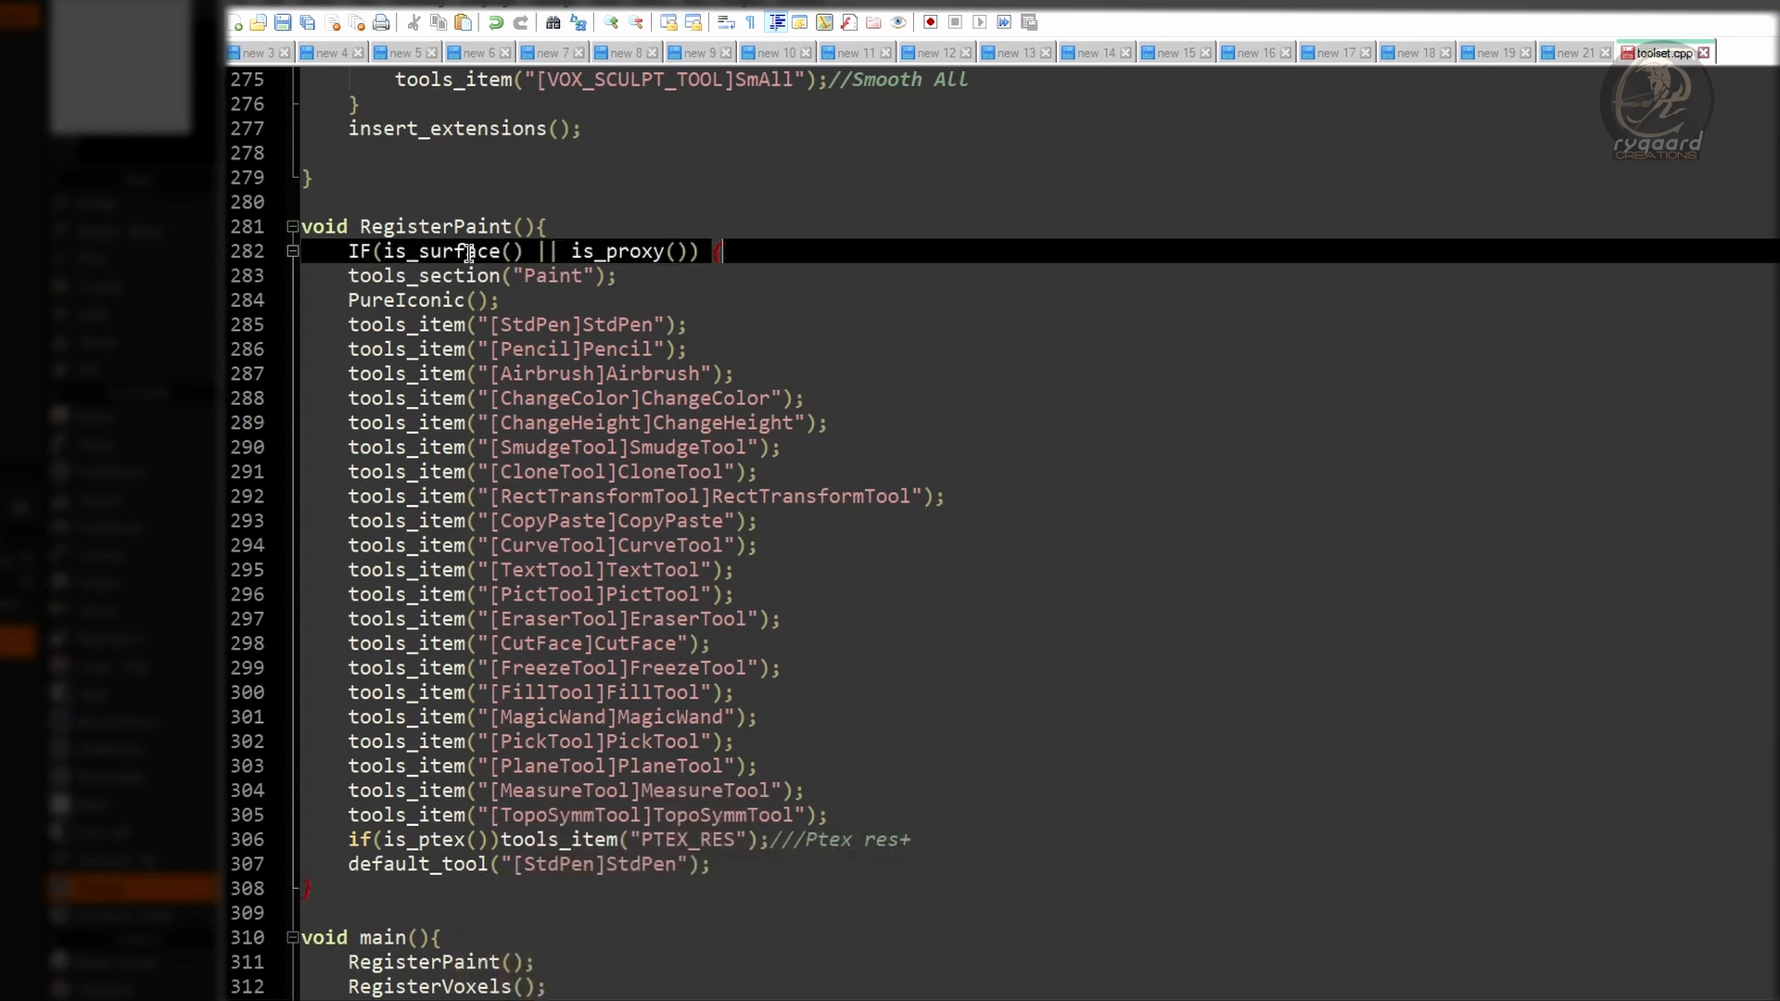
{"action": "left_click", "coordinate": [566, 253]}
Step: Close the new condition block with a "}" on its own line after the default_tool line of RegisterPaint()
{"action": "scroll", "coordinate": [625, 512], "scroll_direction": "down", "scroll_amount": 1}
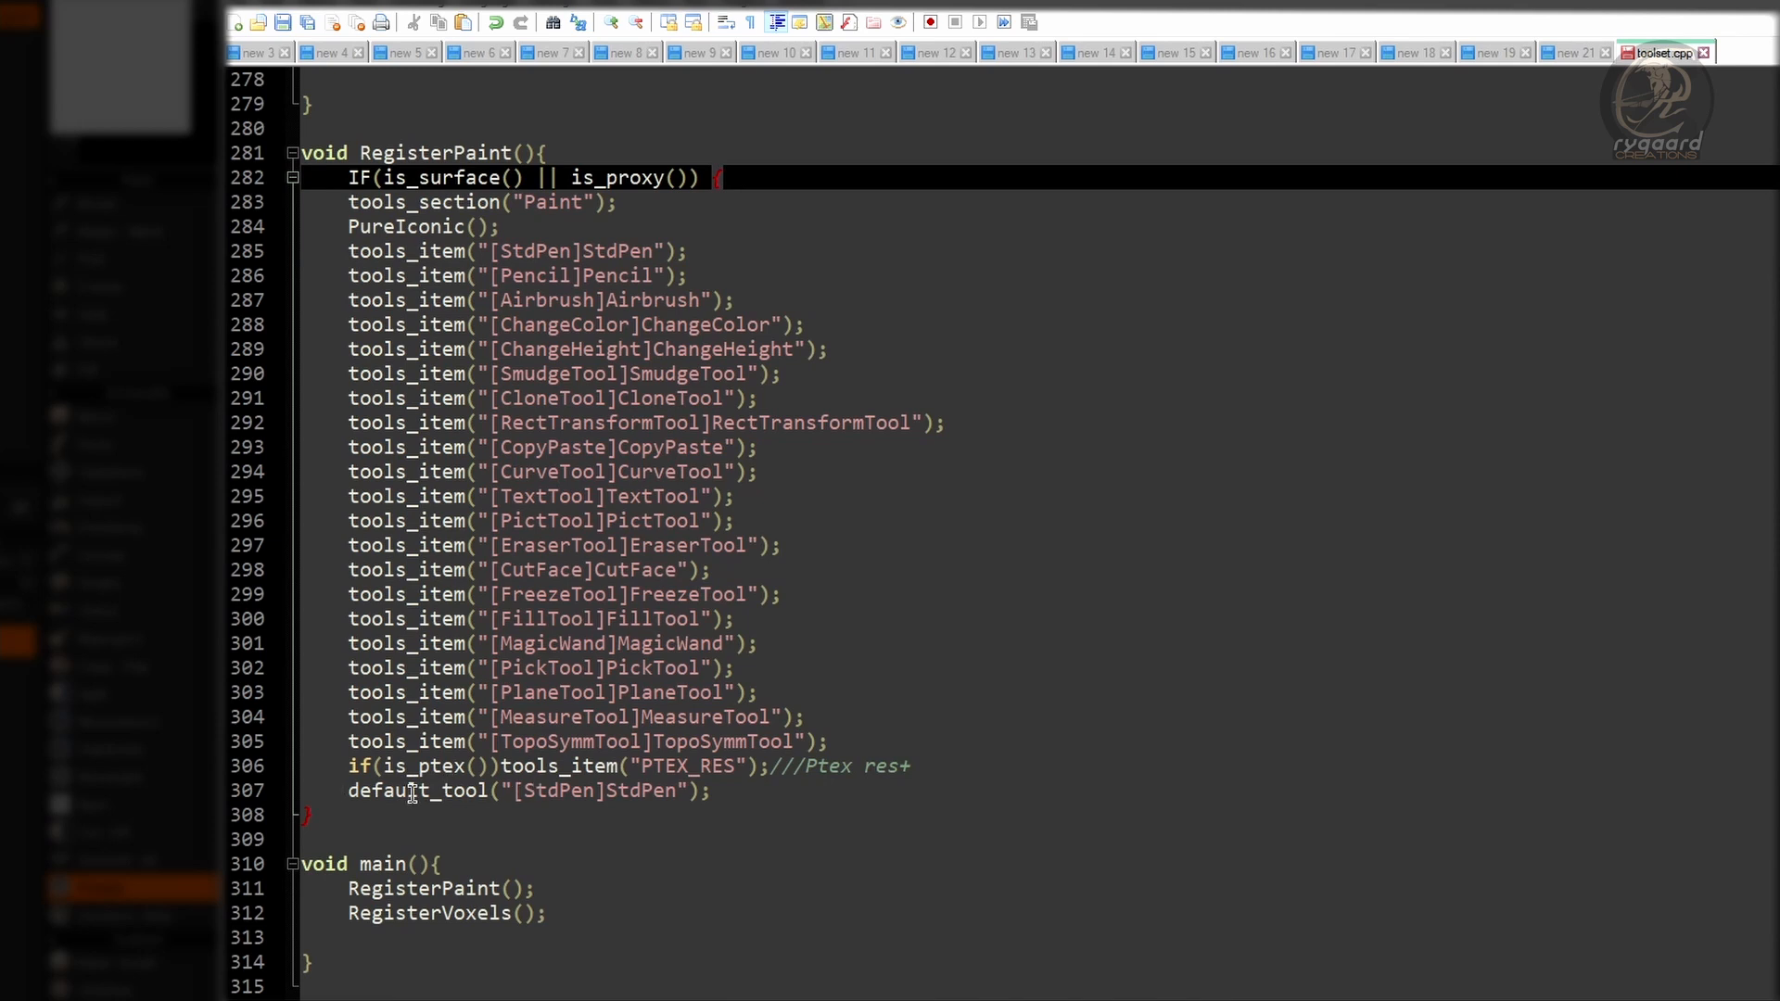
{"action": "left_click", "coordinate": [721, 794]}
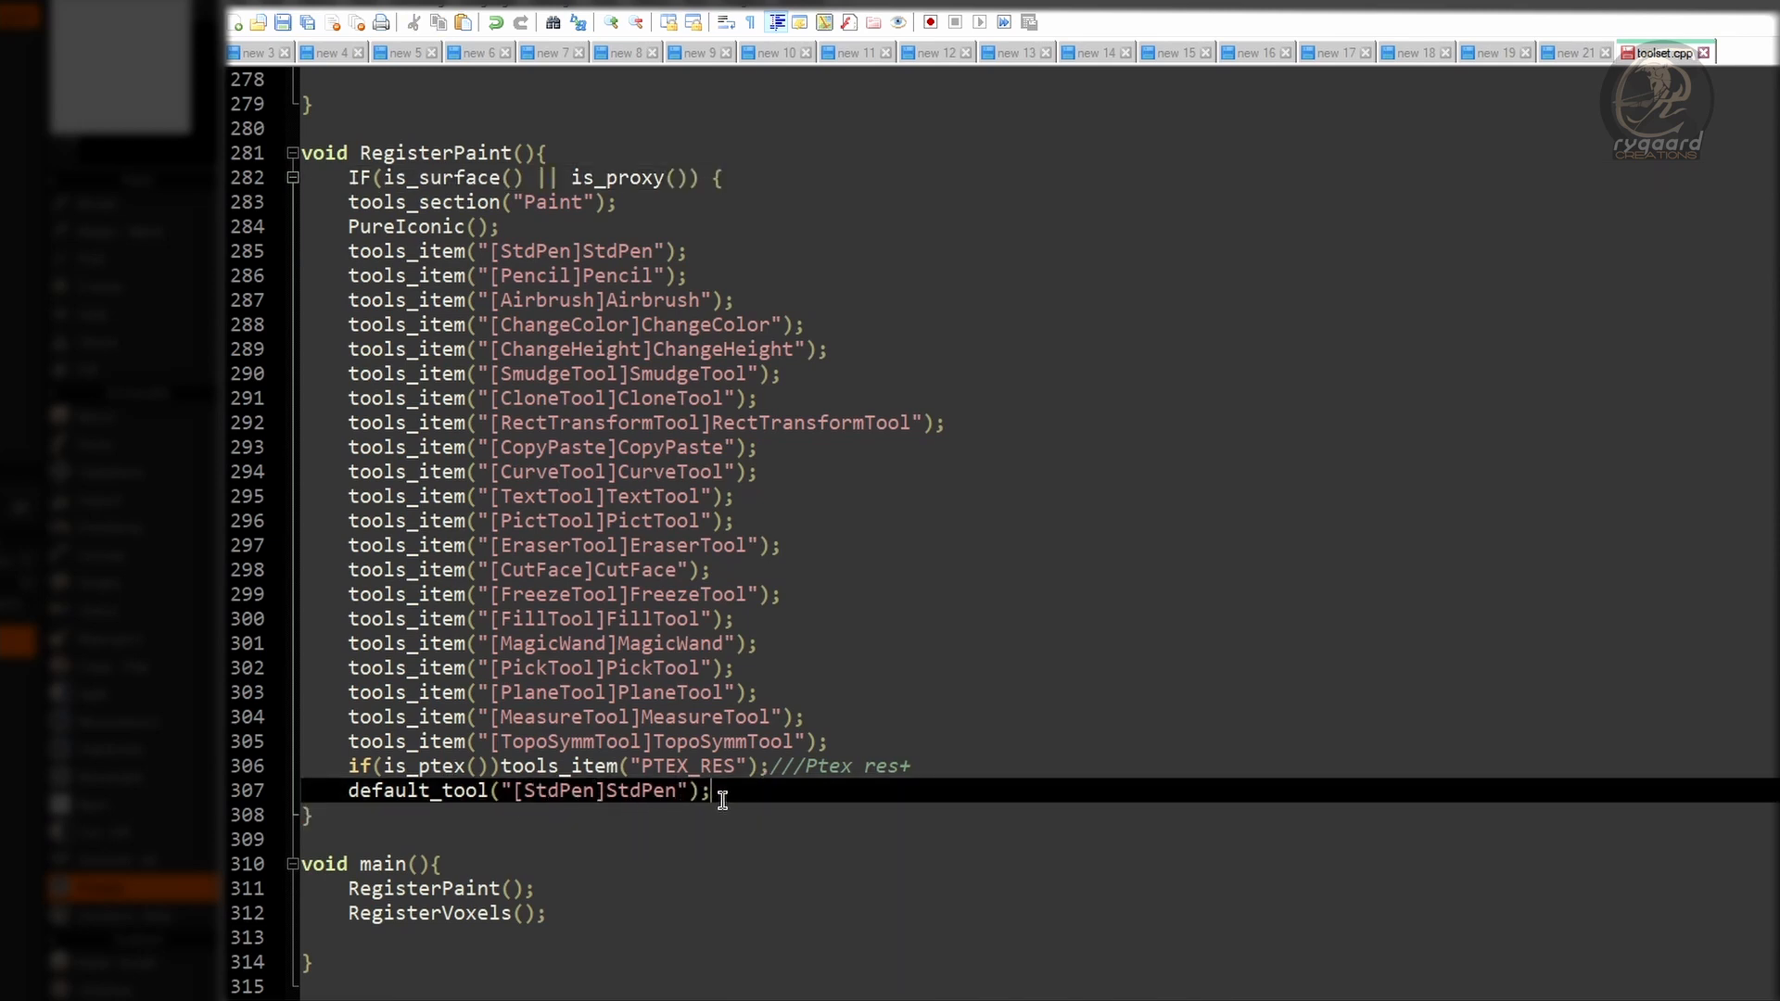
{"action": "key", "text": "Return"}
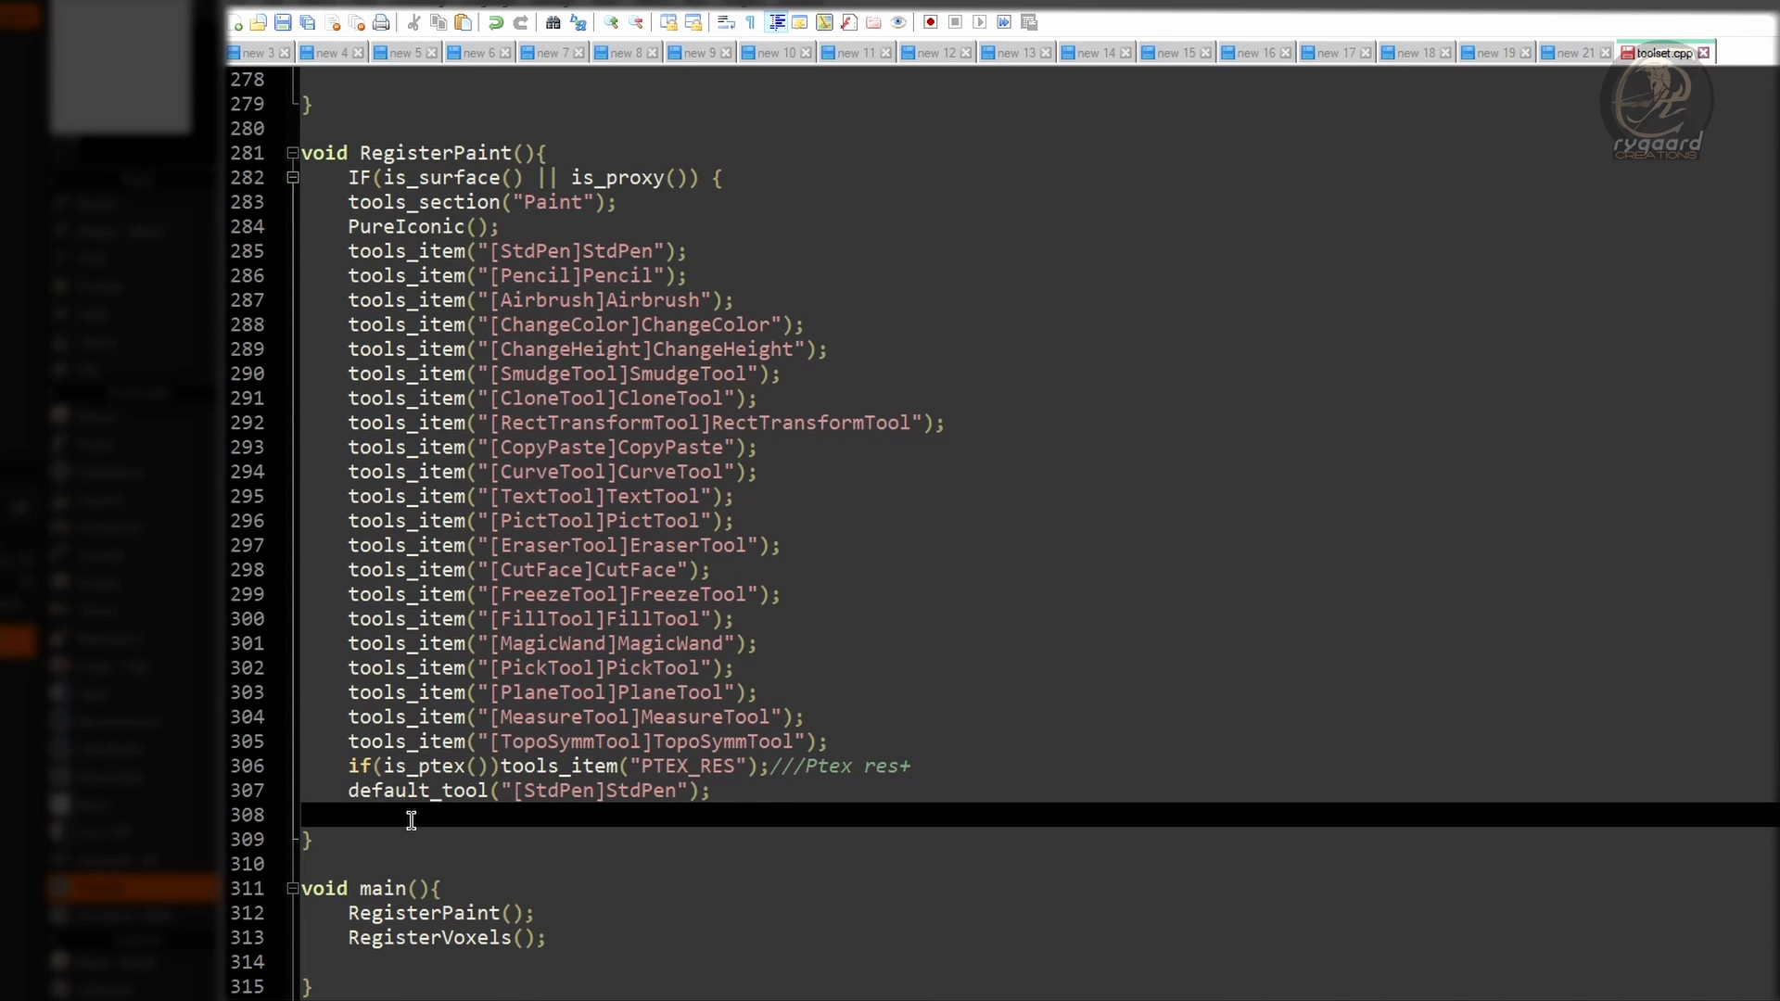
{"action": "type", "text": "}"}
{"action": "left_click", "coordinate": [745, 177]}
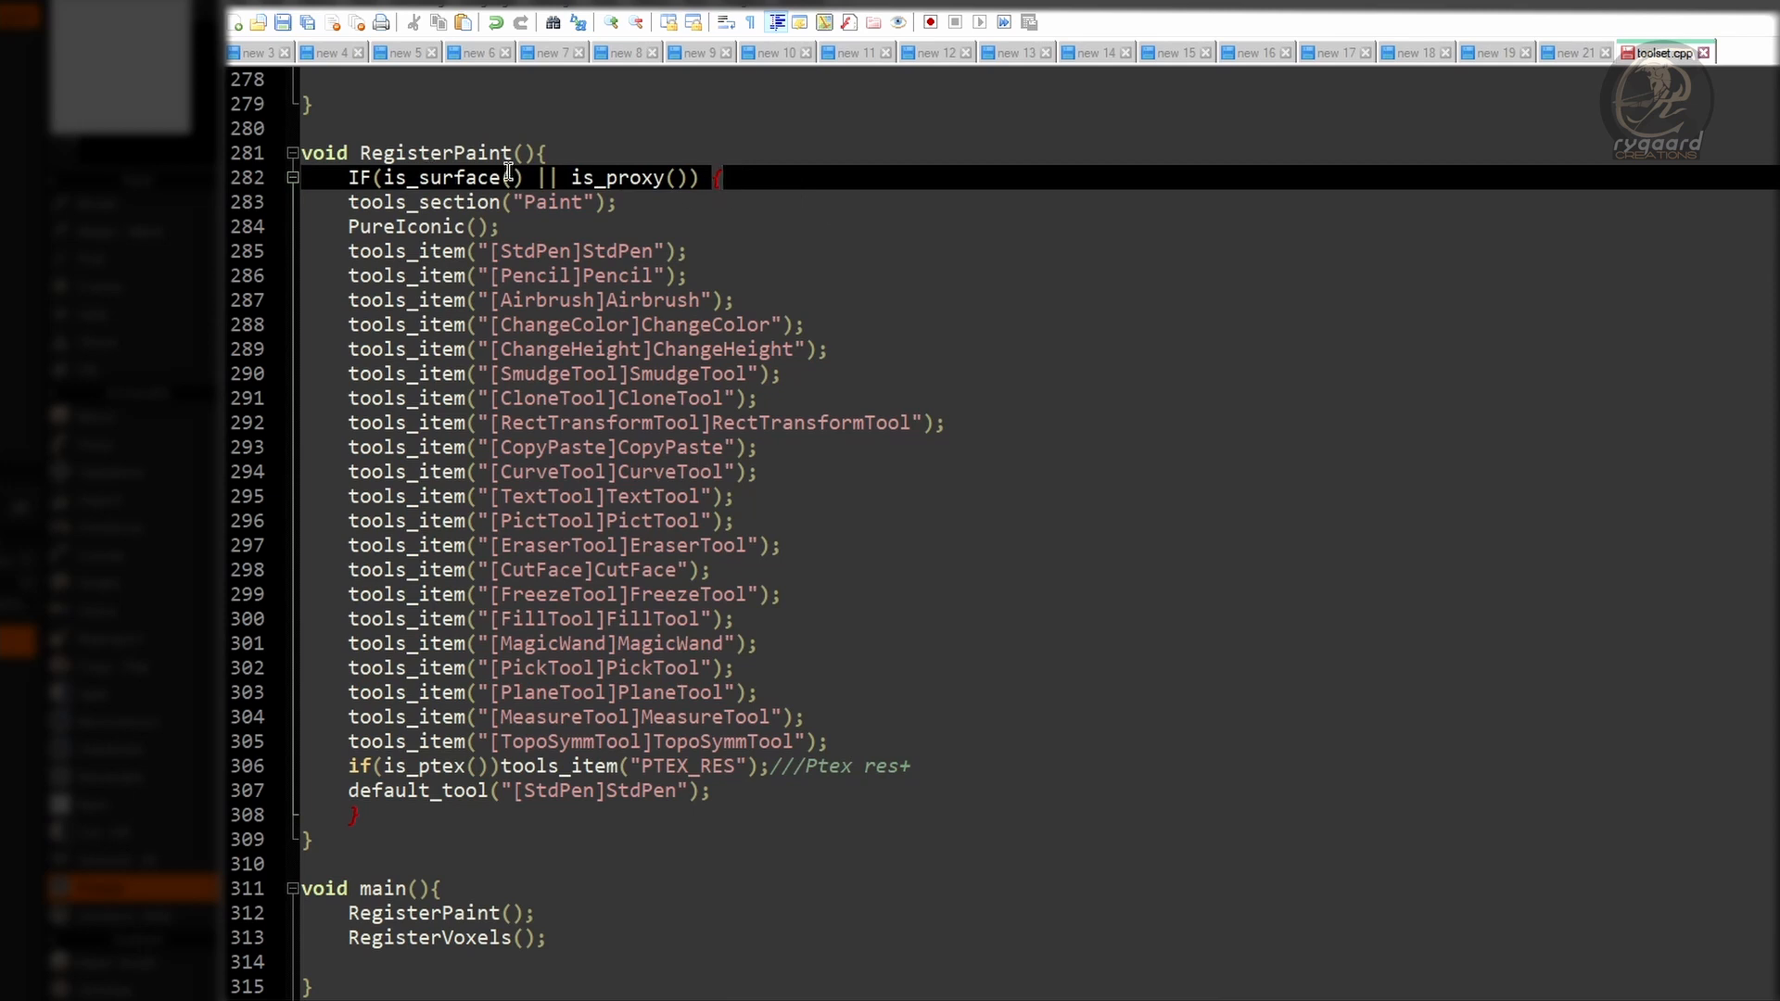
Step: Indent every line inside the condition block by one level, from tools_section("Paint") through default_tool
{"action": "left_click", "coordinate": [342, 204]}
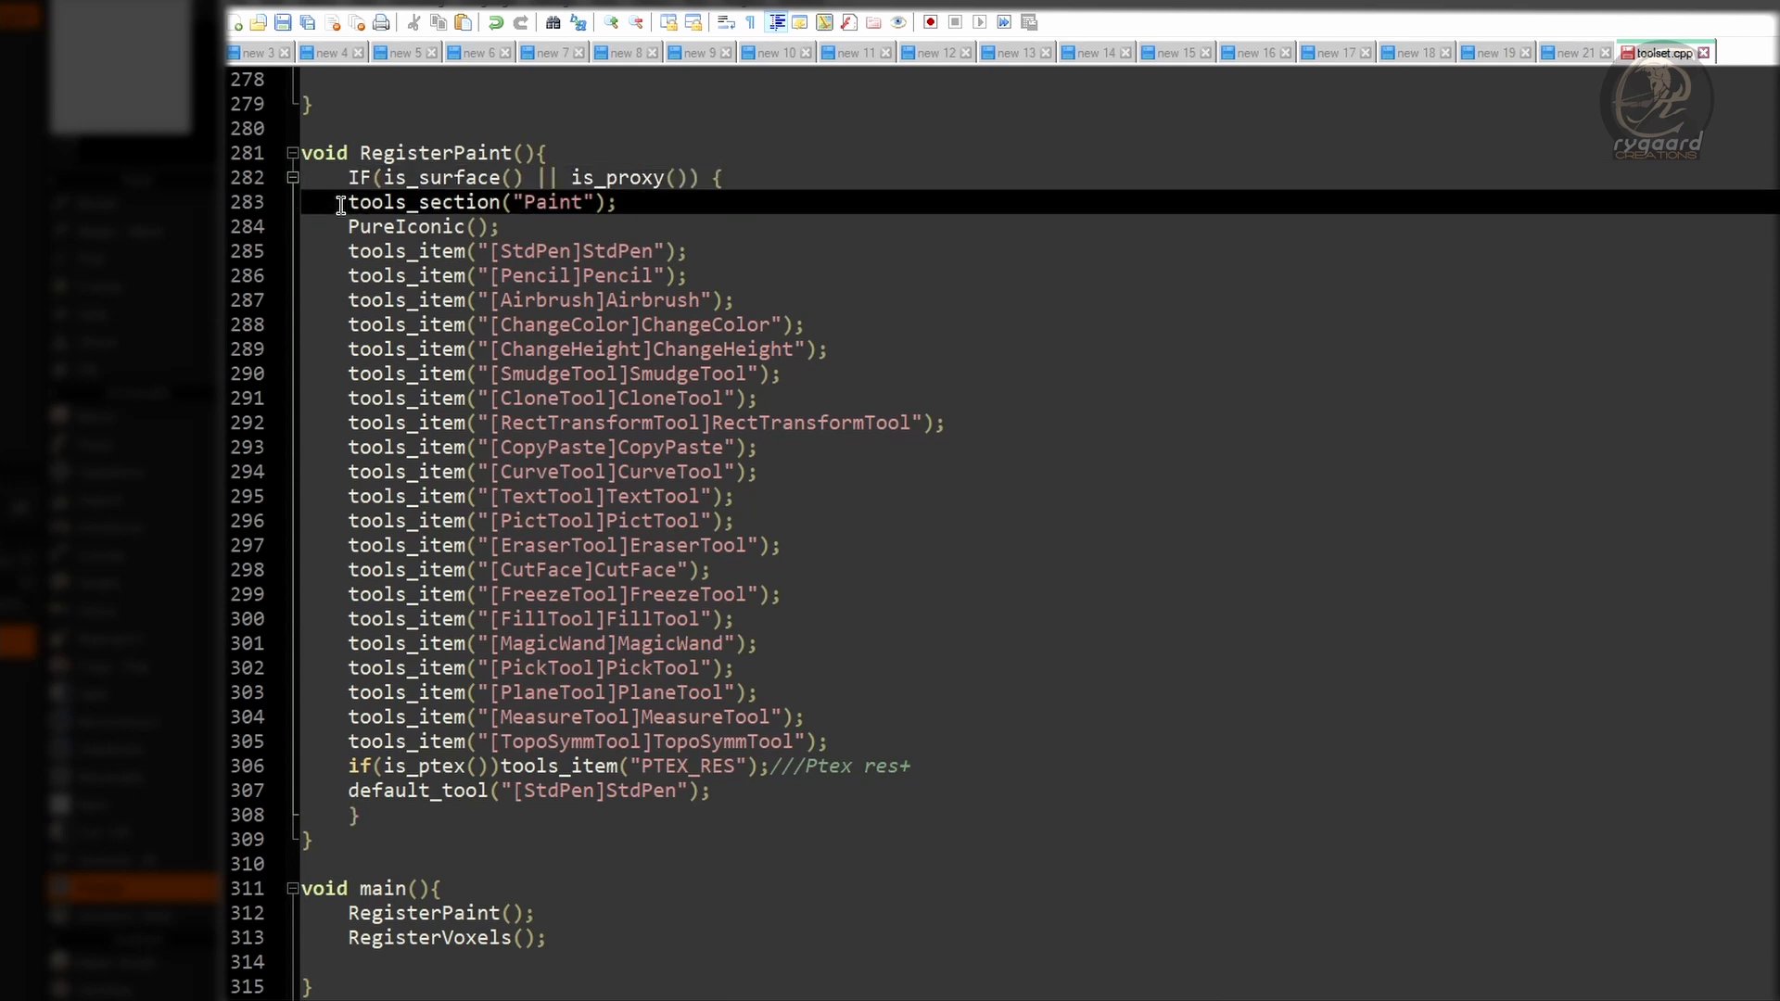
{"action": "key", "text": "Tab"}
{"action": "key", "text": "Down"}
{"action": "key", "text": "Home"}
{"action": "key", "text": "Tab"}
{"action": "key", "text": "Down"}
{"action": "key", "text": "Home"}
{"action": "key", "text": "Tab"}
{"action": "key", "text": "Down"}
{"action": "key", "text": "Home"}
{"action": "key", "text": "Tab"}
{"action": "key", "text": "Down"}
{"action": "key", "text": "Home"}
{"action": "key", "text": "Tab"}
{"action": "key", "text": "Down"}
{"action": "key", "text": "Home"}
{"action": "key", "text": "Tab"}
{"action": "key", "text": "Down"}
{"action": "key", "text": "Home"}
{"action": "key", "text": "Tab"}
{"action": "key", "text": "Down"}
{"action": "key", "text": "Home"}
{"action": "key", "text": "Tab"}
{"action": "key", "text": "Down"}
{"action": "key", "text": "Home"}
{"action": "key", "text": "Tab"}
{"action": "key", "text": "Down"}
{"action": "key", "text": "Home"}
{"action": "key", "text": "Tab"}
{"action": "key", "text": "Down"}
{"action": "key", "text": "Home"}
{"action": "key", "text": "Tab"}
{"action": "key", "text": "Down"}
{"action": "key", "text": "Home"}
{"action": "key", "text": "Tab"}
{"action": "key", "text": "Down"}
{"action": "key", "text": "Home"}
{"action": "key", "text": "Tab"}
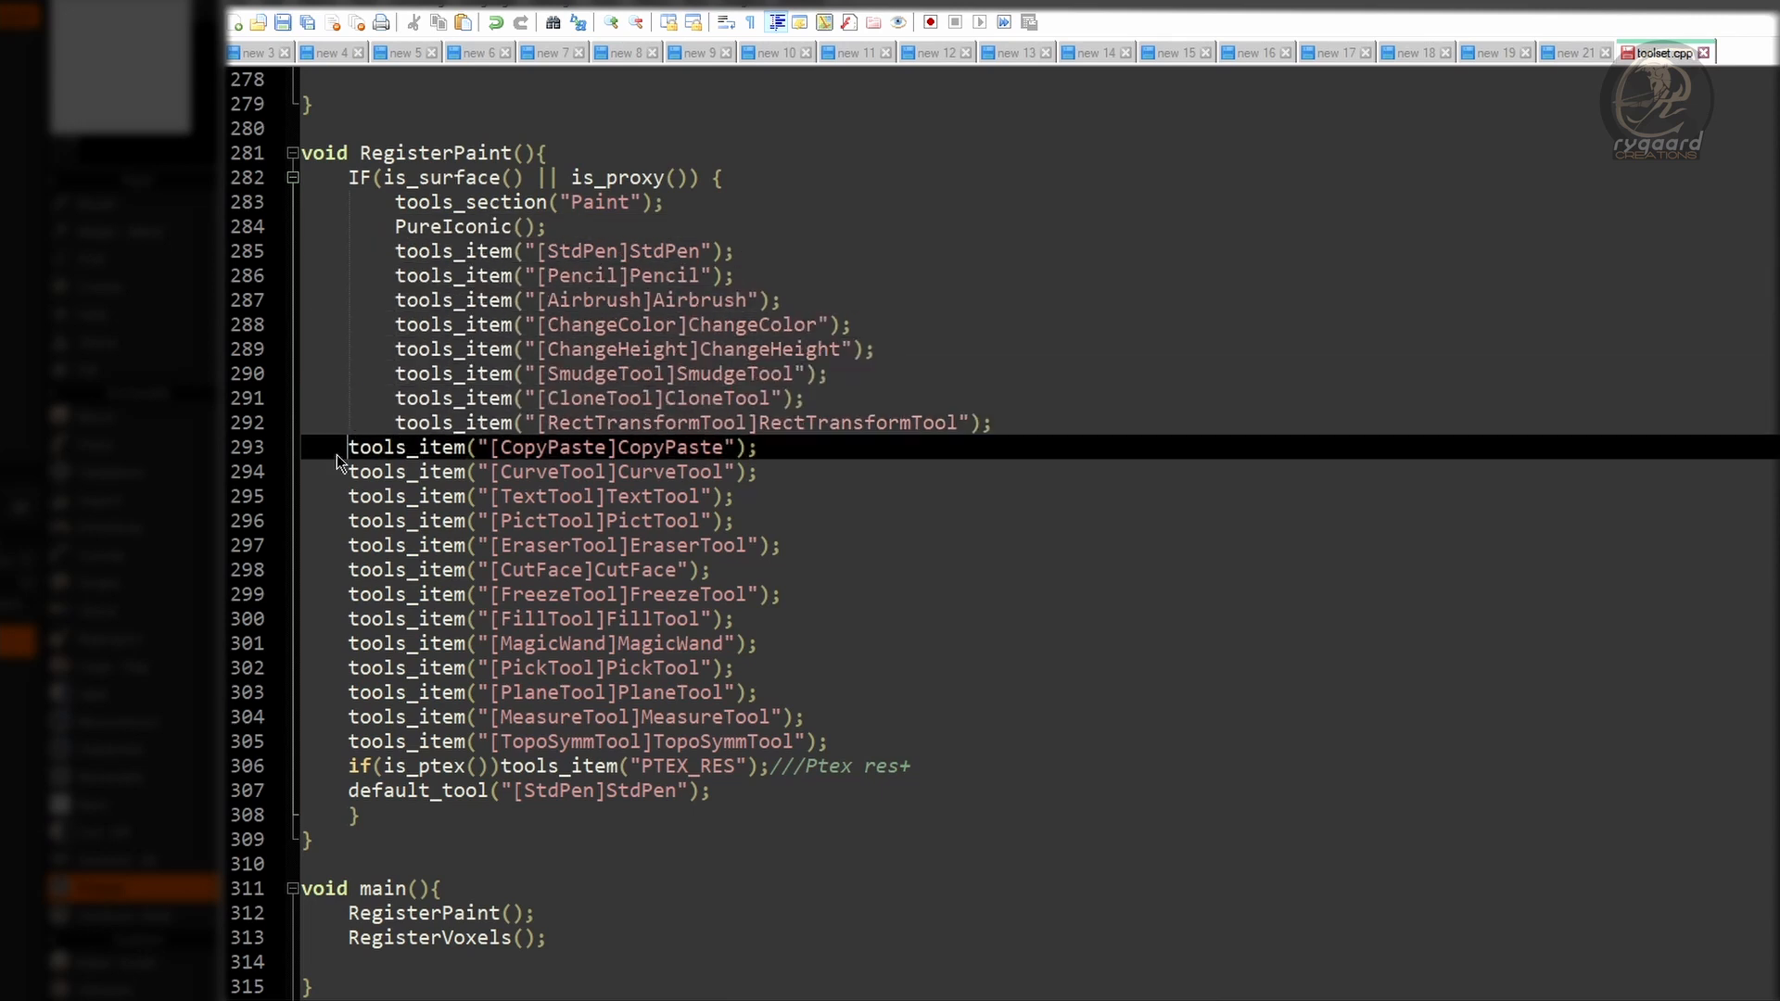
{"action": "key", "text": "Down"}
{"action": "key", "text": "Home"}
{"action": "key", "text": "Tab"}
{"action": "key", "text": "Down"}
{"action": "key", "text": "Home"}
{"action": "key", "text": "Tab"}
{"action": "key", "text": "Down"}
{"action": "key", "text": "Home"}
{"action": "key", "text": "Tab"}
{"action": "key", "text": "Down"}
{"action": "key", "text": "Home"}
{"action": "key", "text": "Tab"}
{"action": "key", "text": "Down"}
{"action": "key", "text": "Home"}
{"action": "key", "text": "Tab"}
{"action": "key", "text": "Down"}
{"action": "key", "text": "Home"}
{"action": "key", "text": "Tab"}
{"action": "key", "text": "Down"}
{"action": "key", "text": "Home"}
{"action": "key", "text": "Tab"}
{"action": "key", "text": "Down"}
{"action": "key", "text": "Home"}
{"action": "key", "text": "Tab"}
{"action": "key", "text": "Down"}
{"action": "key", "text": "Home"}
{"action": "key", "text": "Tab"}
{"action": "key", "text": "Down"}
{"action": "key", "text": "Home"}
{"action": "key", "text": "Tab"}
{"action": "key", "text": "Down"}
{"action": "key", "text": "Home"}
{"action": "key", "text": "Tab"}
{"action": "key", "text": "Down"}
{"action": "key", "text": "Home"}
{"action": "key", "text": "Tab"}
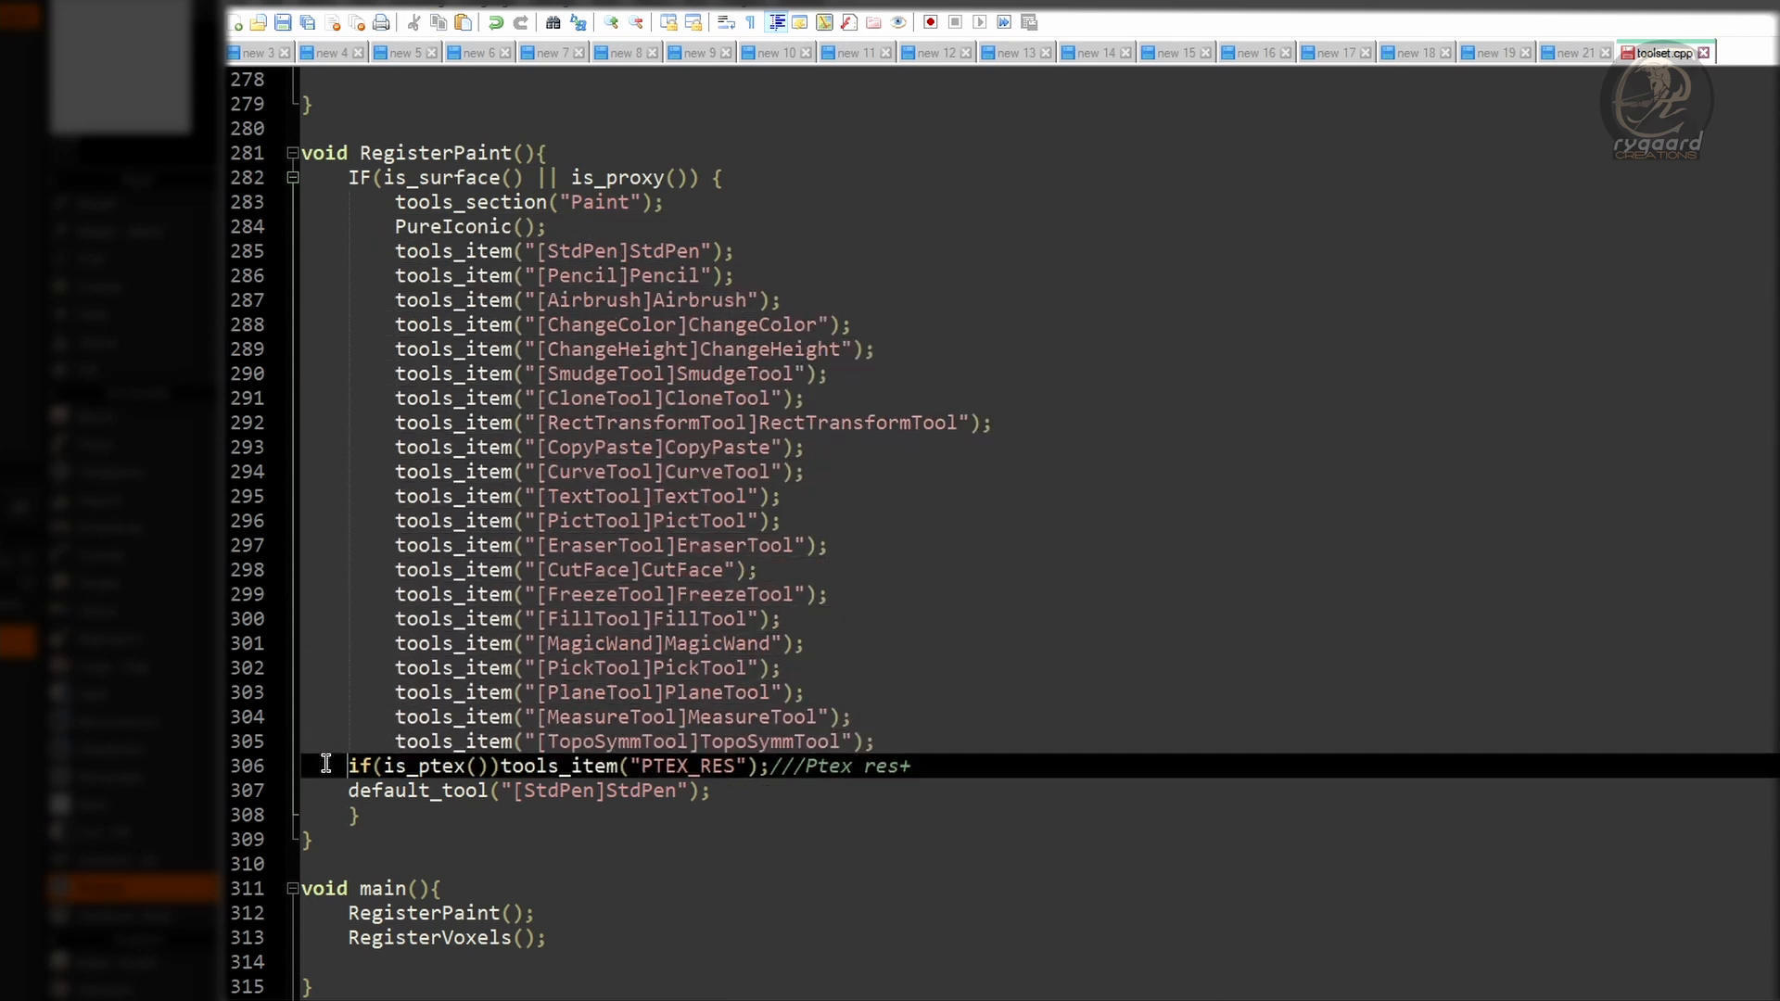
{"action": "key", "text": "Down"}
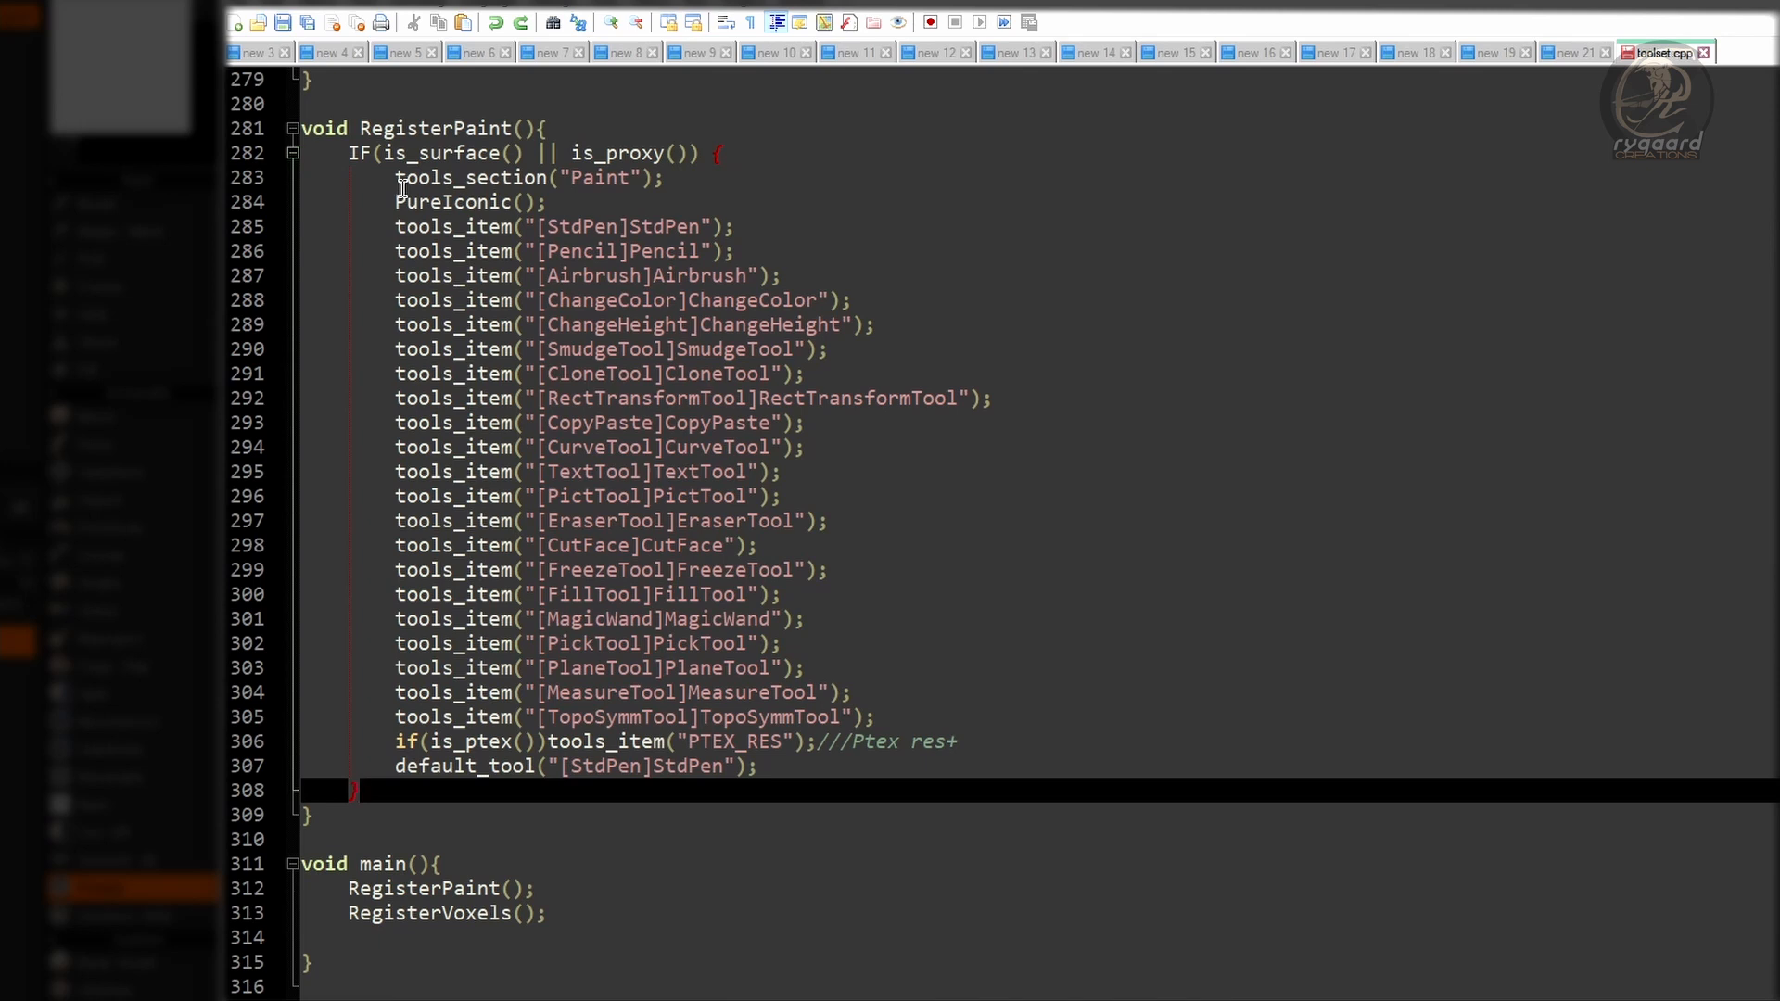
Step: Change the keyword IF to lowercase "if" in the condition line of RegisterPaint()
{"action": "double_click", "coordinate": [351, 151]}
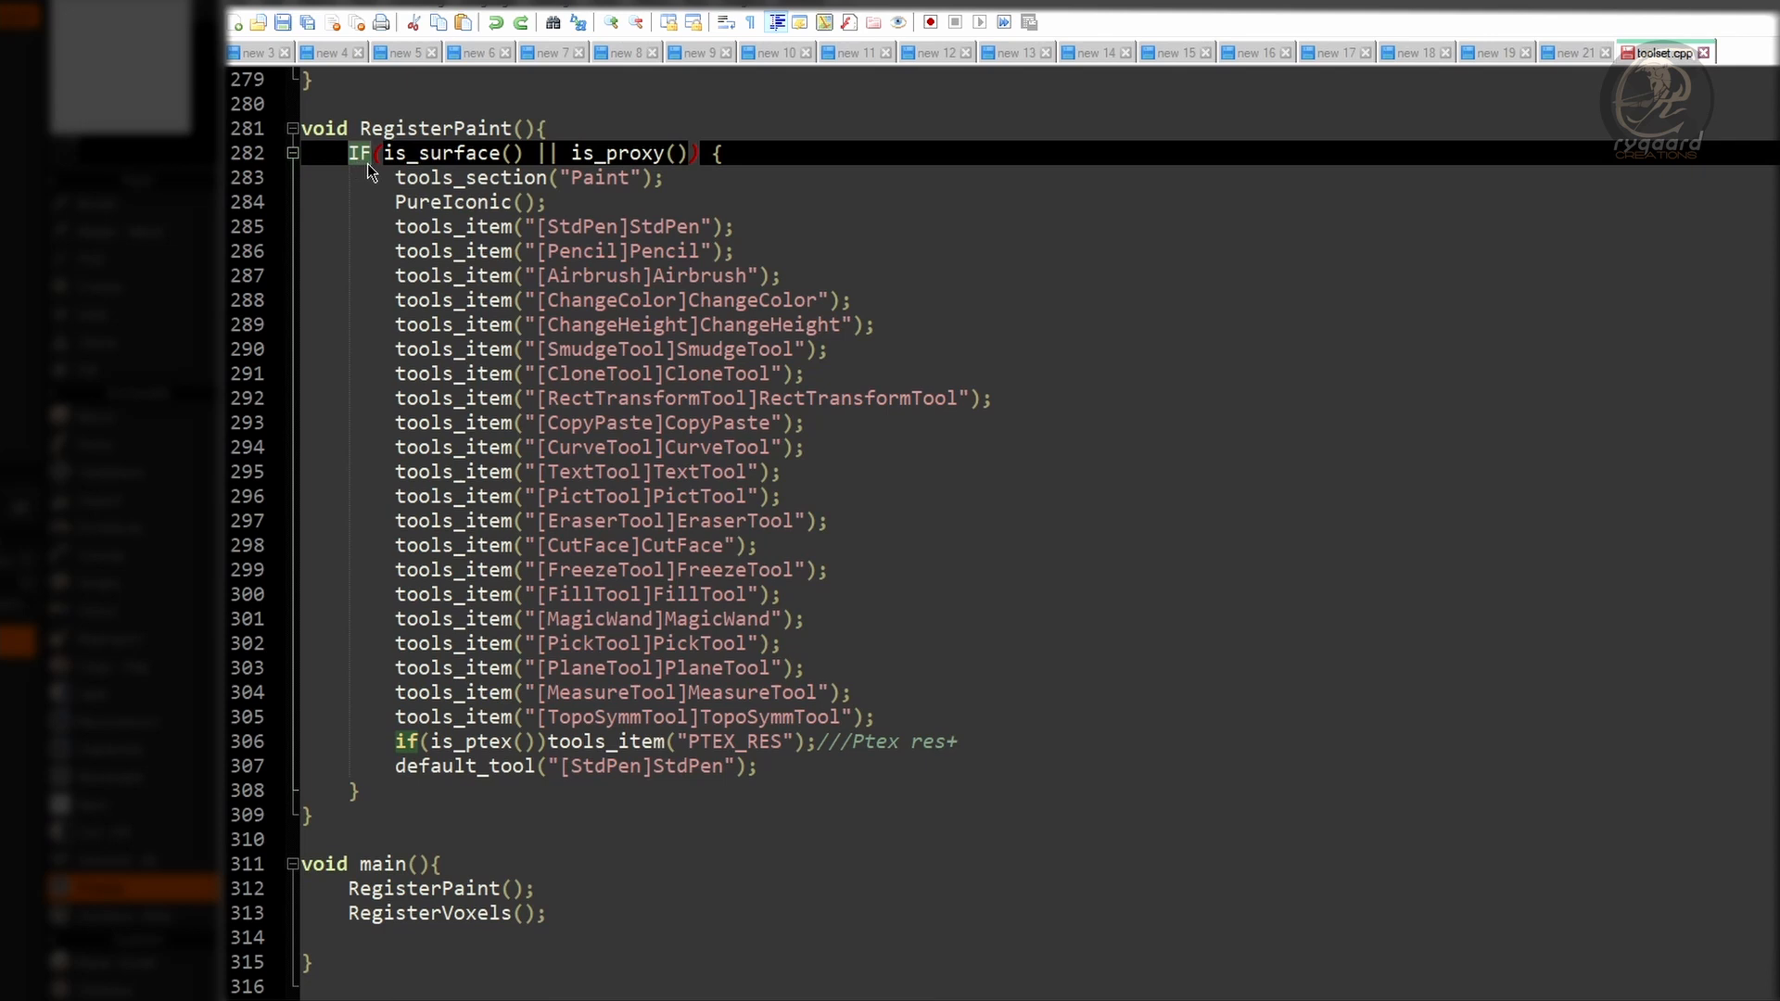
{"action": "type", "text": "if"}
{"action": "left_click", "coordinate": [682, 178]}
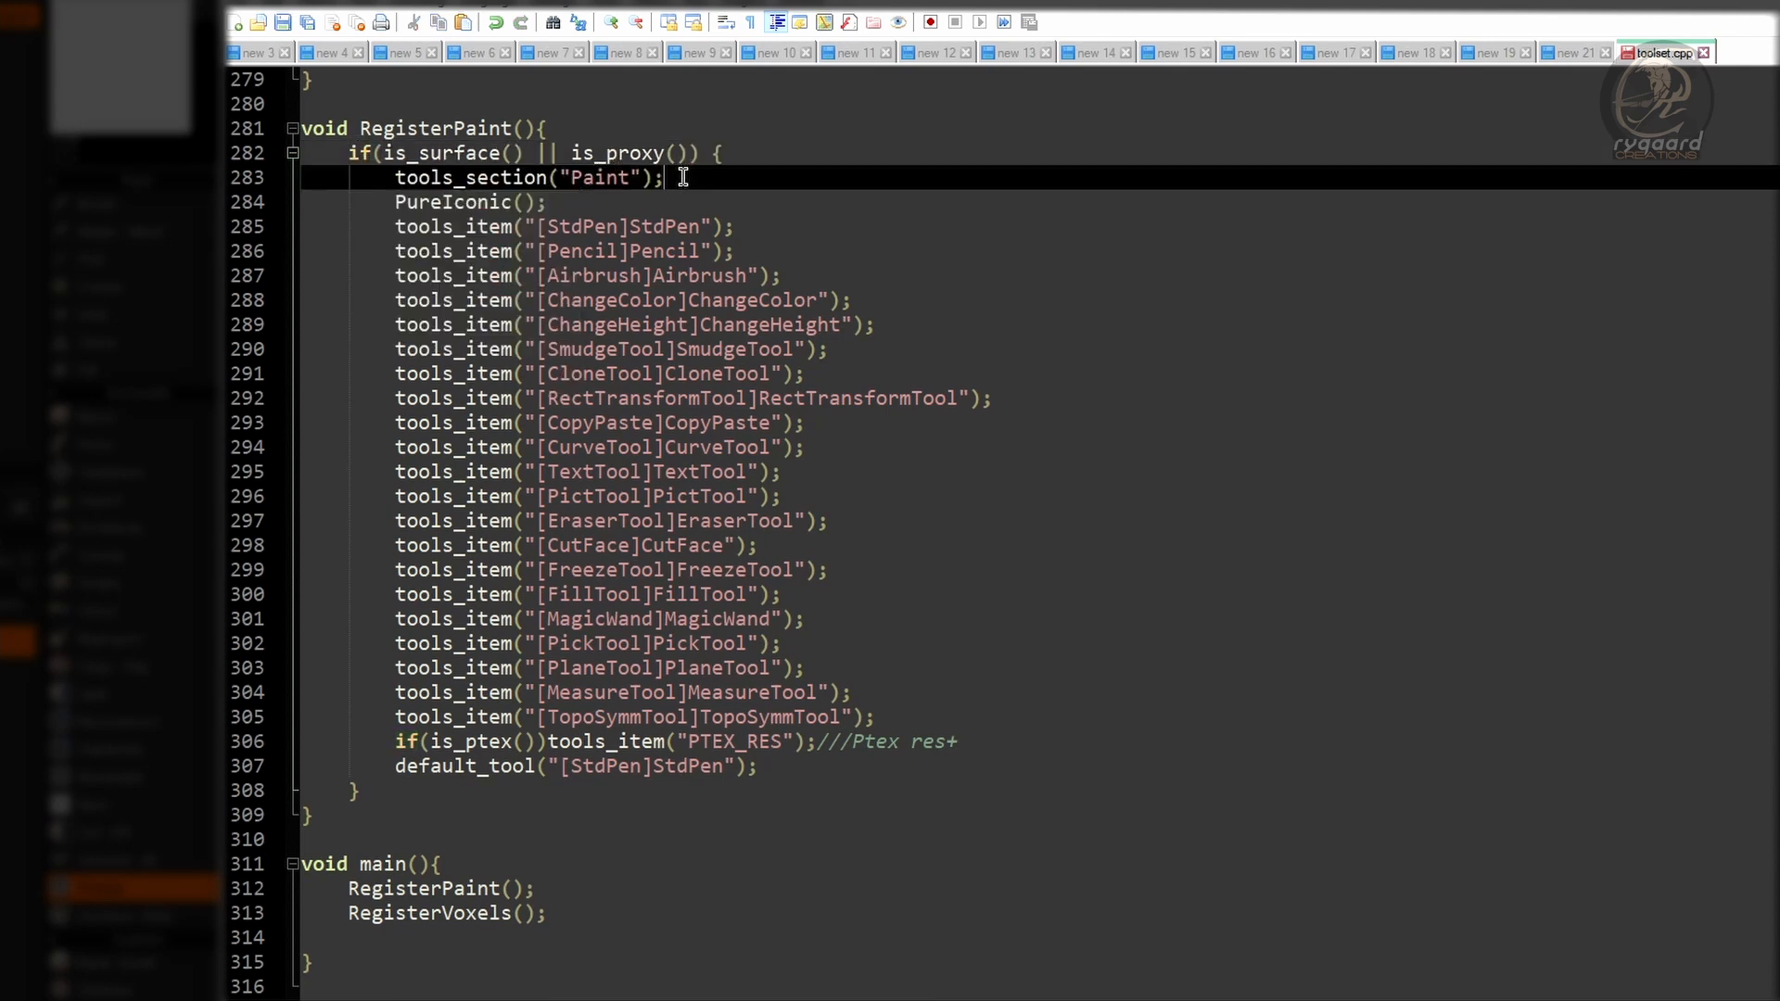
Step: Examine the is_surface and is_proxy conditions and the block of Paint tool entries they enclose
{"action": "left_click", "coordinate": [727, 157]}
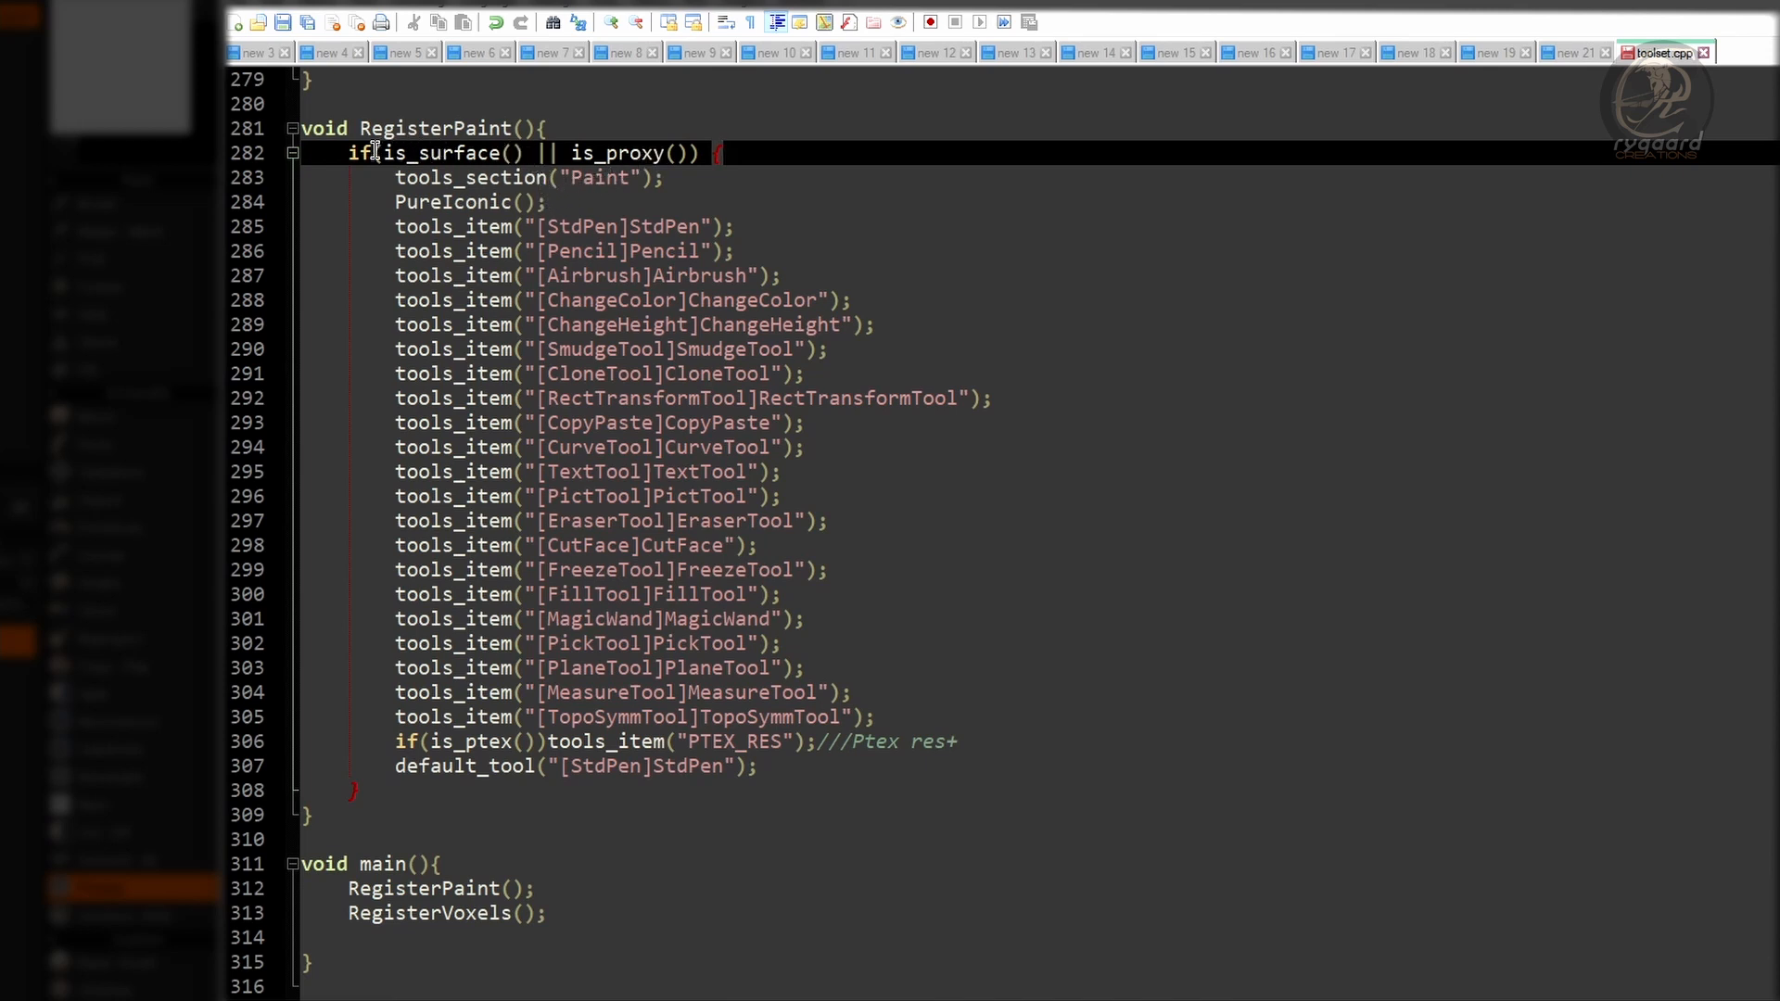
{"action": "left_click_drag", "start_coordinate": [383, 153], "coordinate": [662, 154]}
{"action": "left_click", "coordinate": [572, 153]}
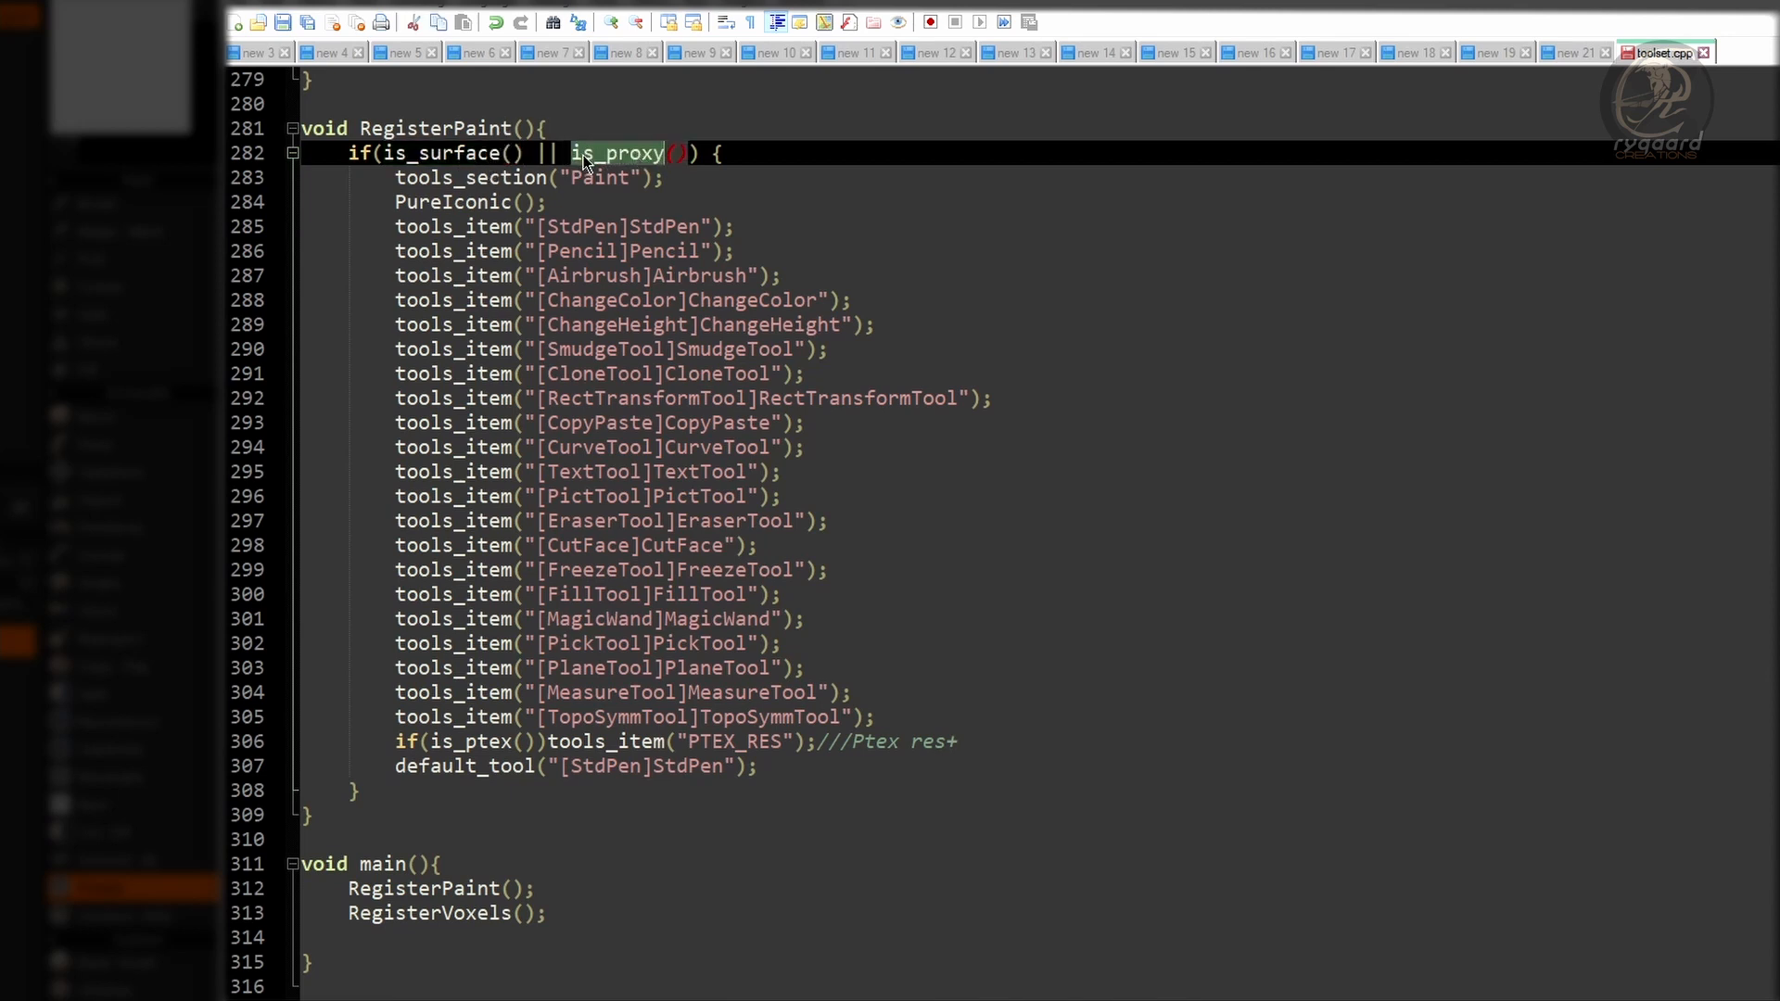
{"action": "left_click", "coordinate": [389, 176]}
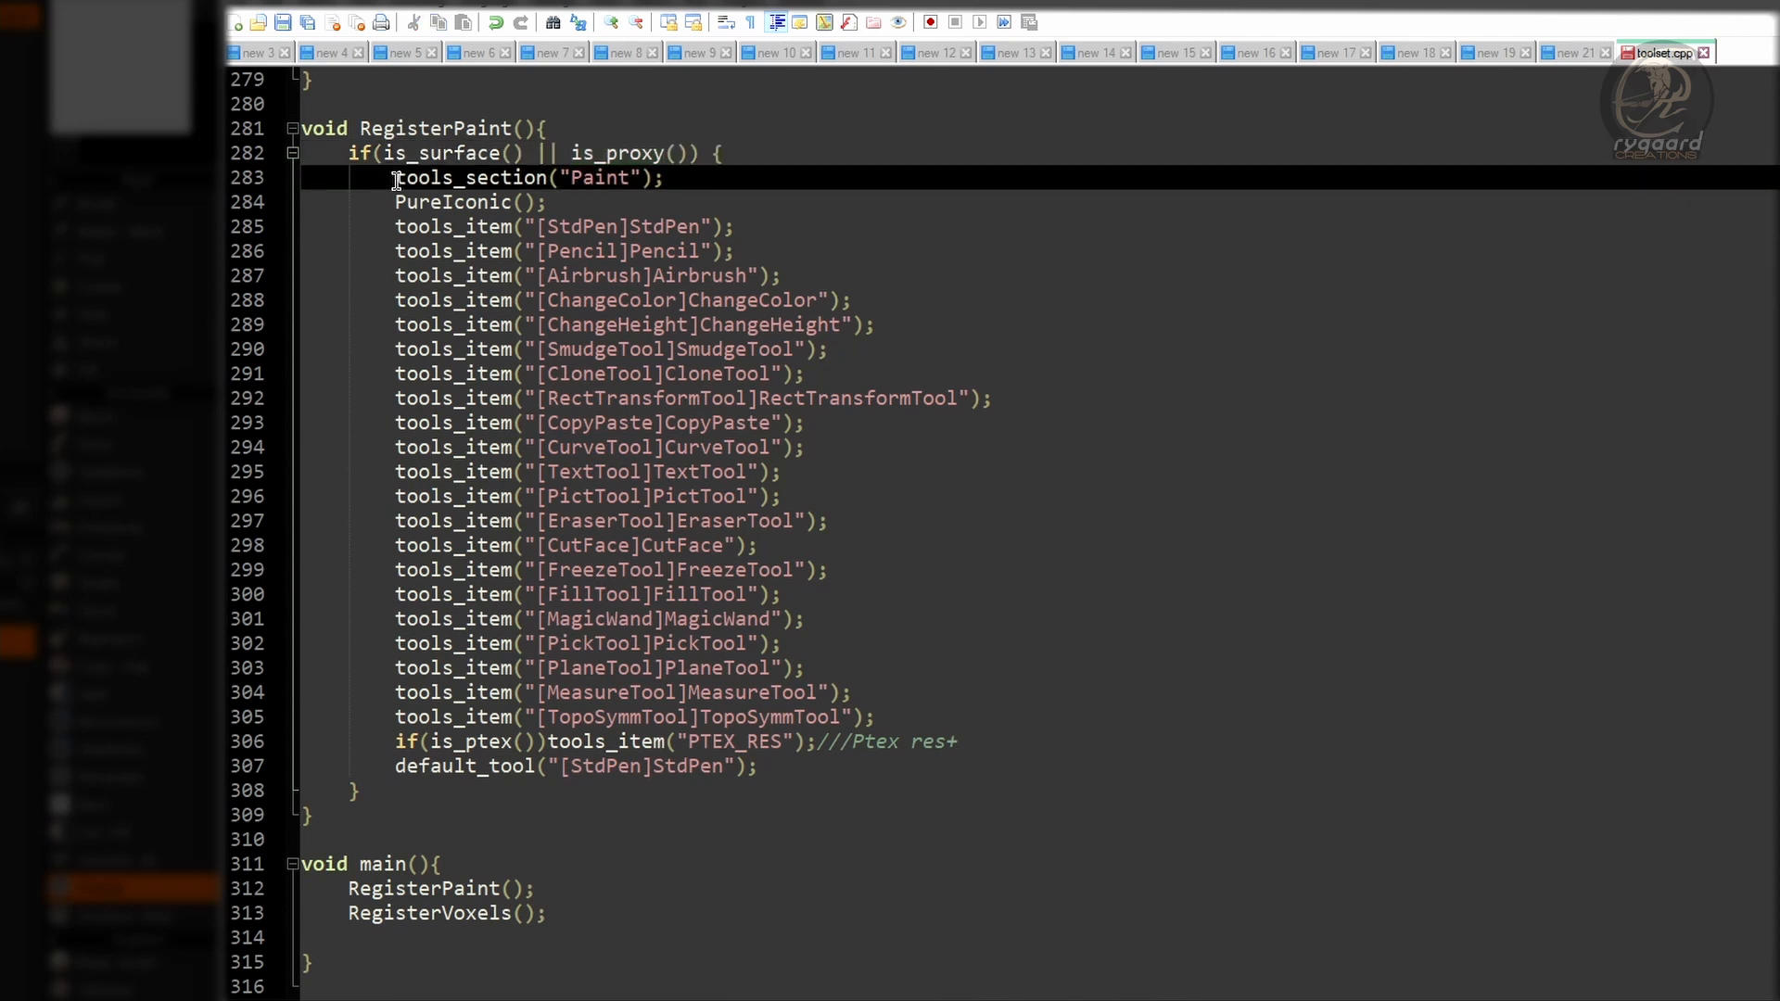
{"action": "left_click_drag", "start_coordinate": [396, 179], "coordinate": [765, 759]}
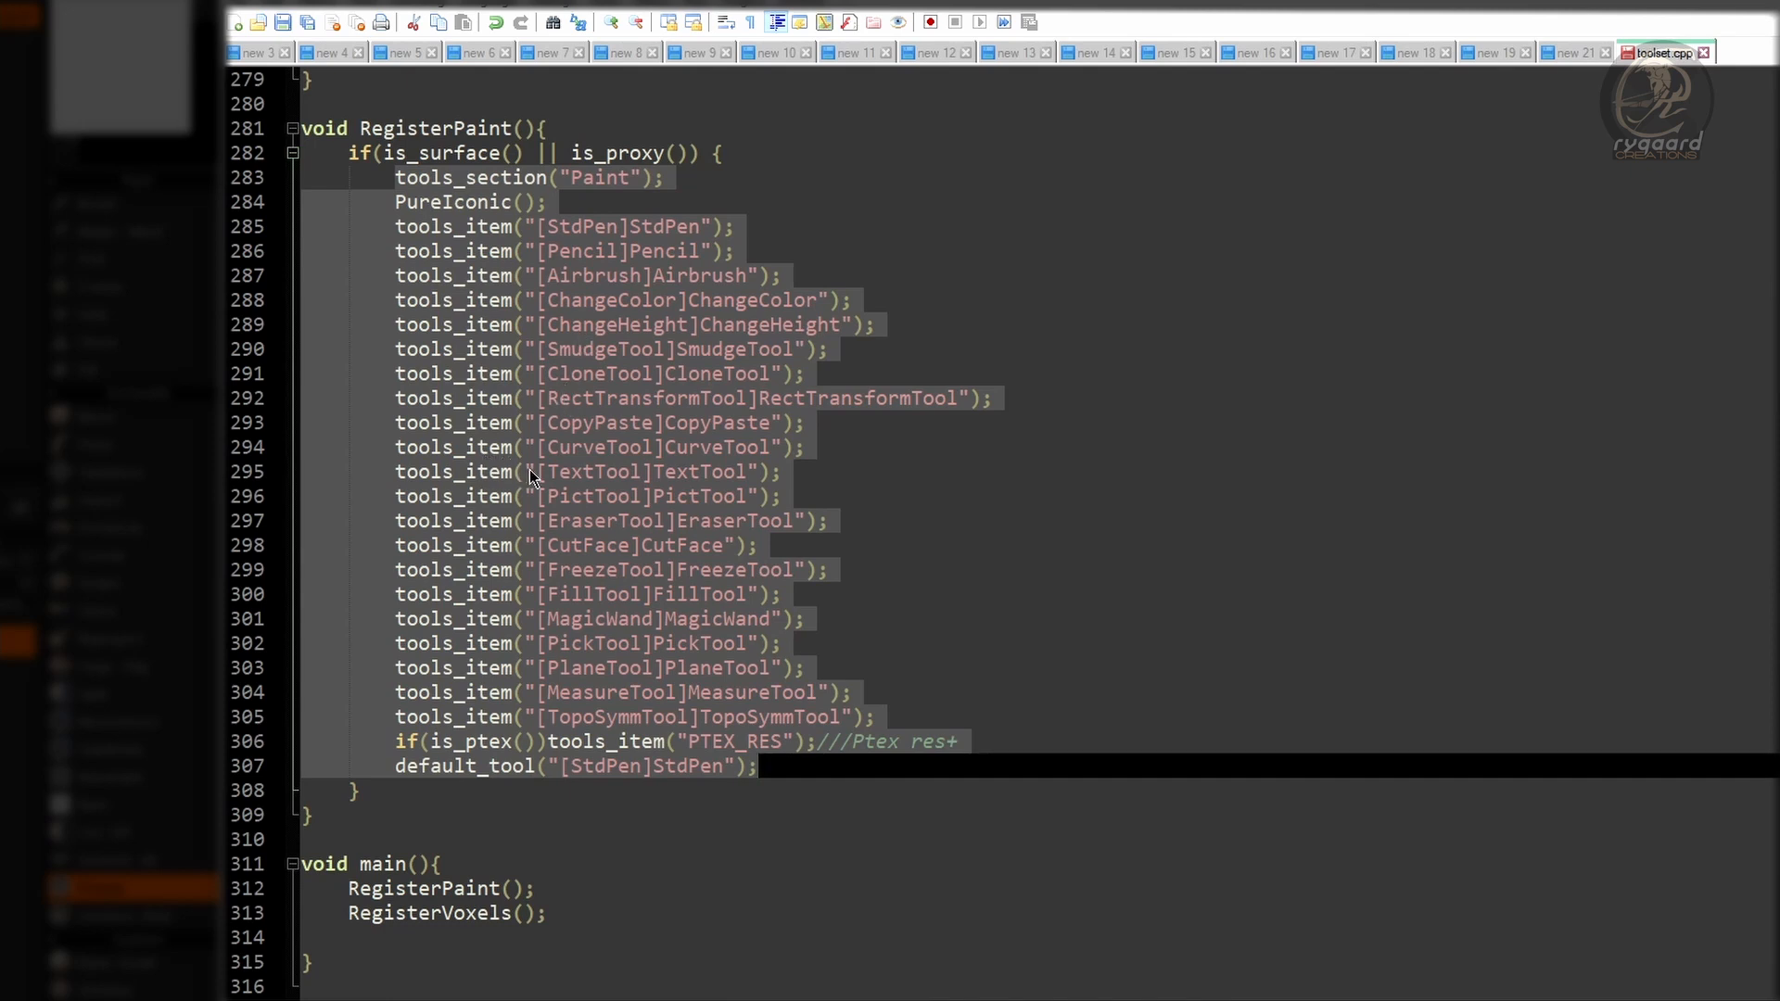
{"action": "left_click", "coordinate": [394, 148]}
{"action": "left_click_drag", "start_coordinate": [384, 153], "coordinate": [501, 155]}
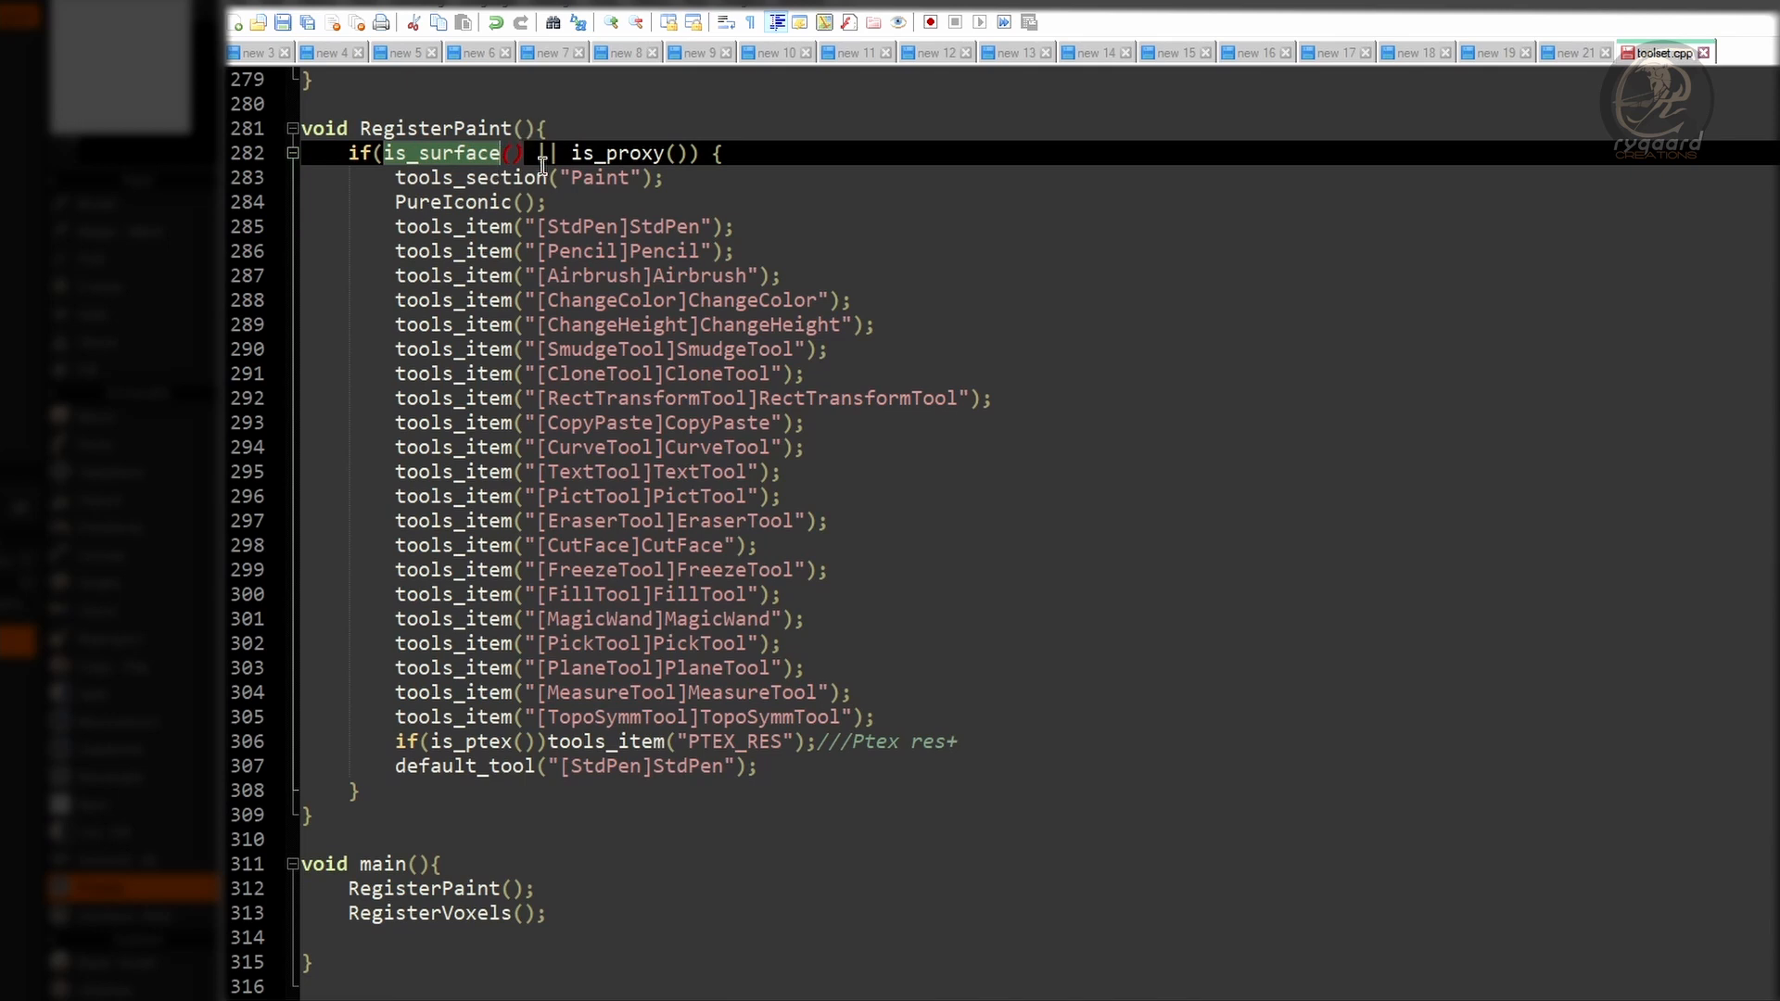
{"action": "left_click_drag", "start_coordinate": [569, 153], "coordinate": [663, 160]}
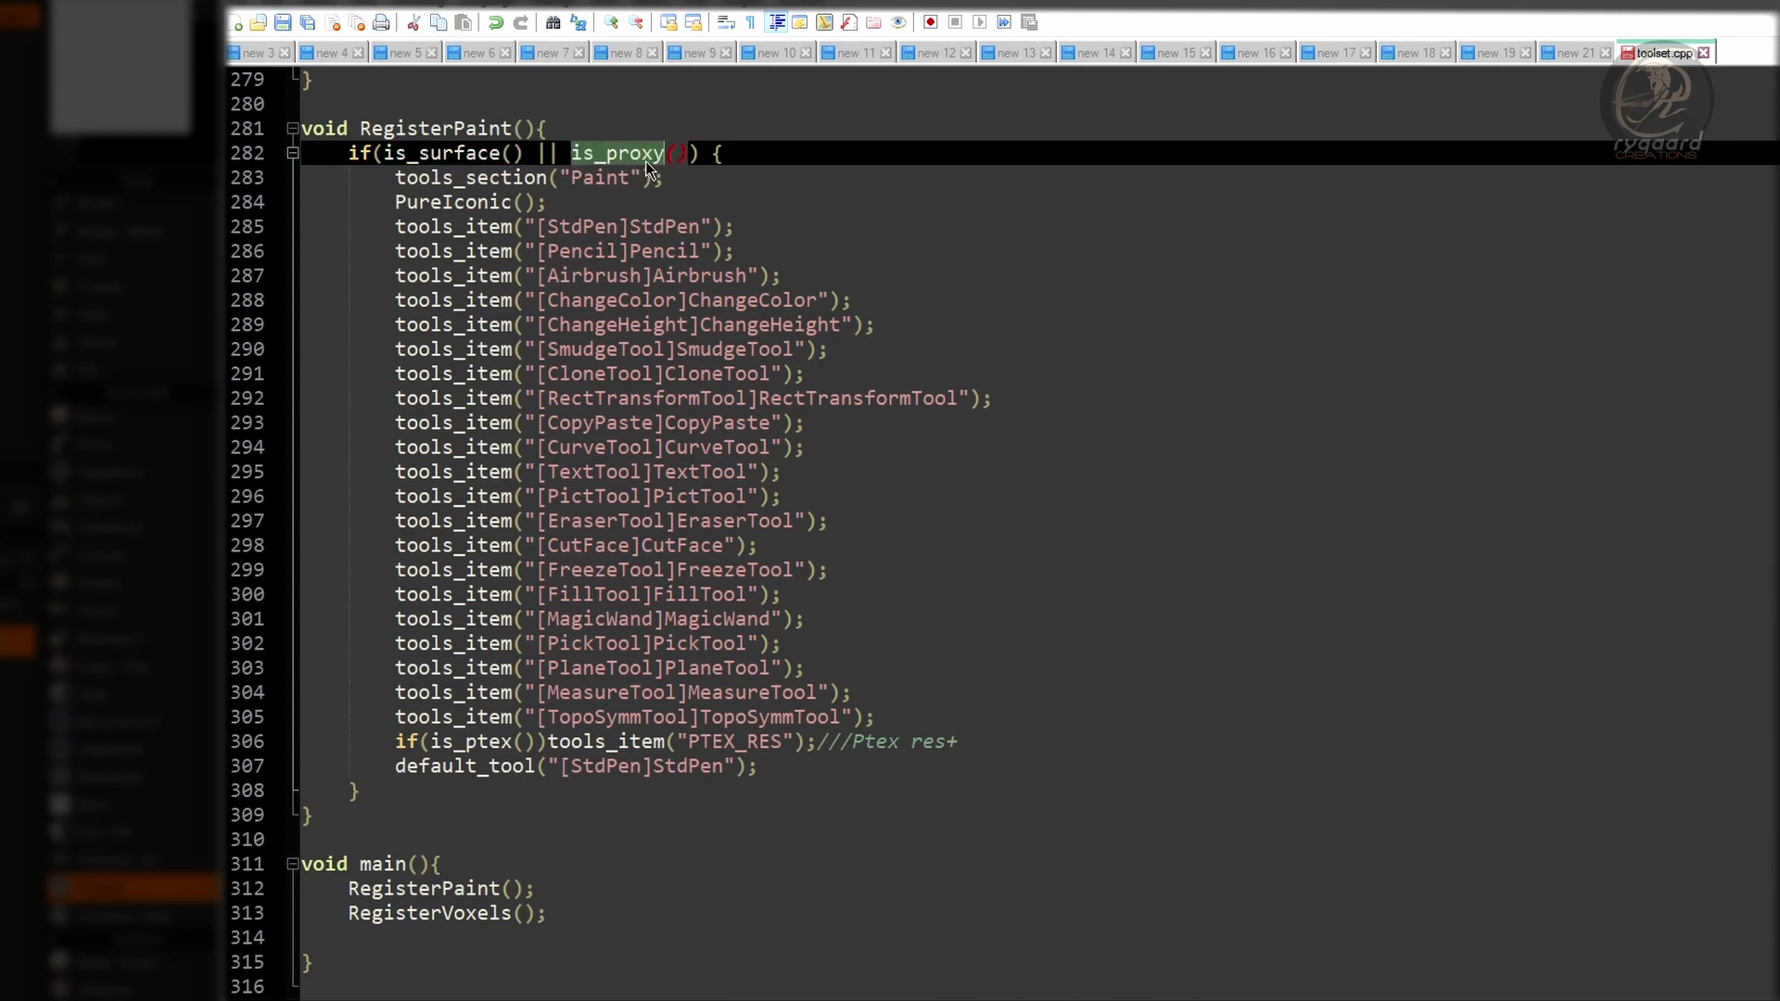
Step: Return to 3DCoat, accept the room edits and view the tools grouped under Clone in the Paint section
{"action": "left_click", "coordinate": [732, 153]}
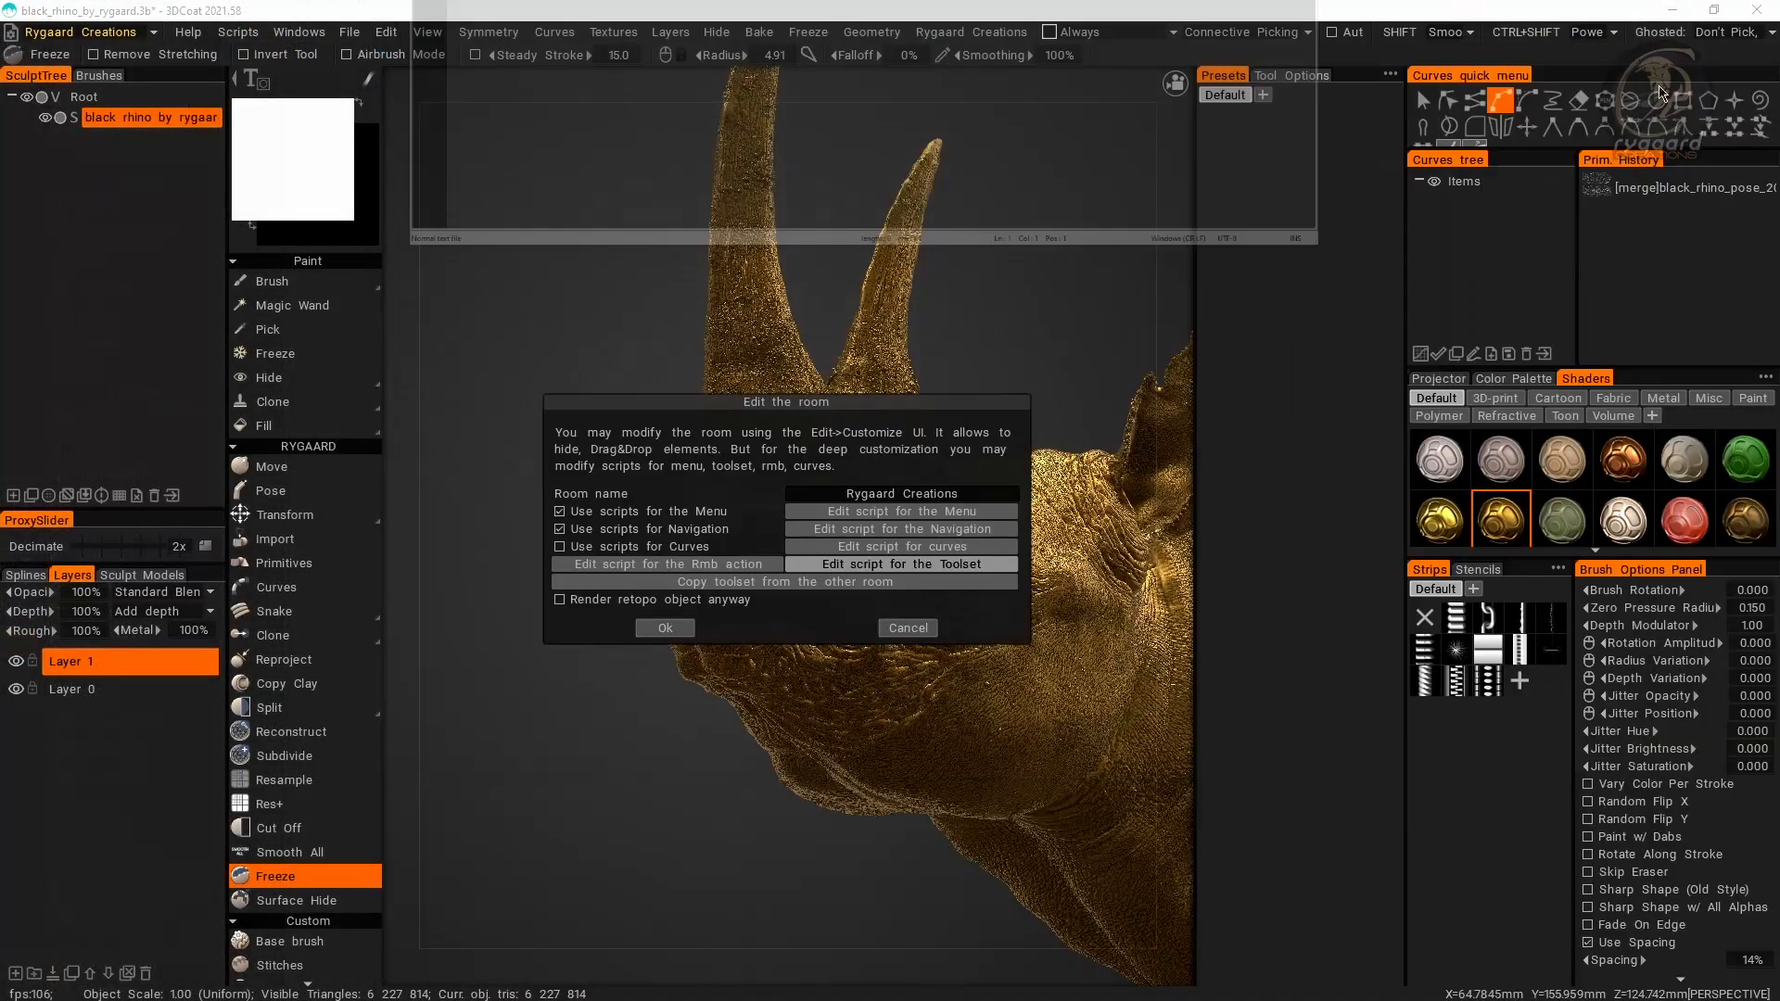
{"action": "left_click", "coordinate": [663, 629]}
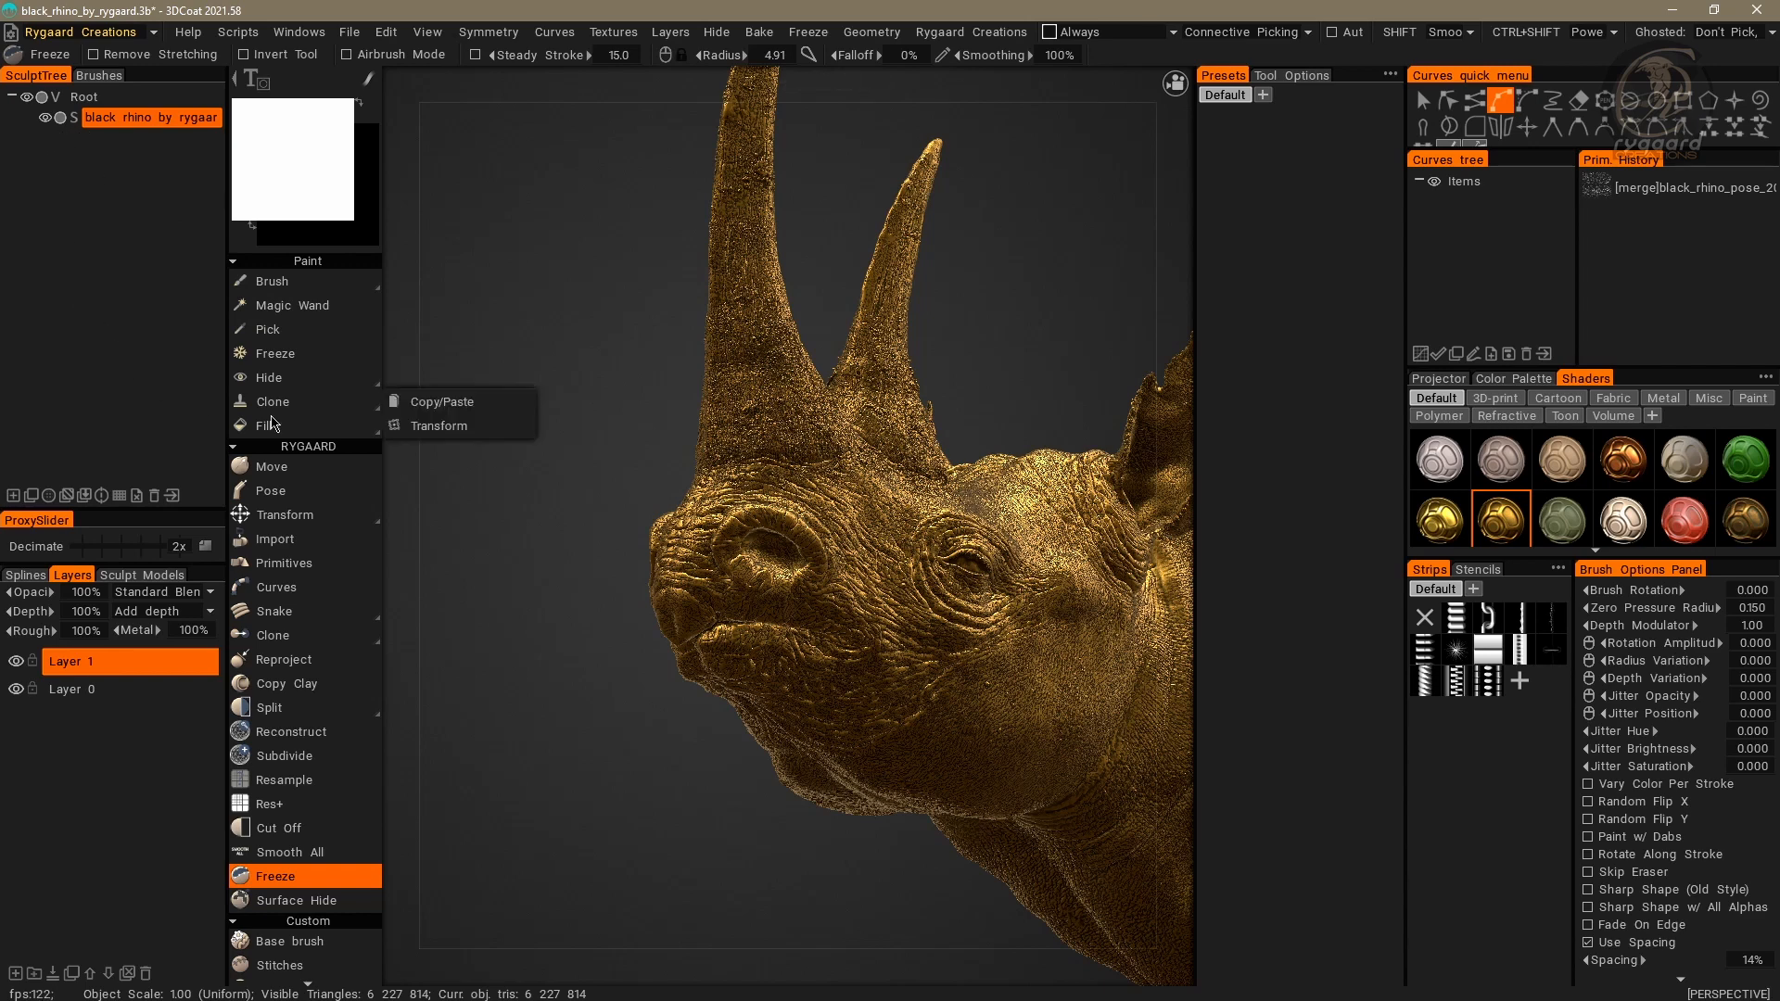
{"action": "mouse_move", "coordinate": [371, 401]}
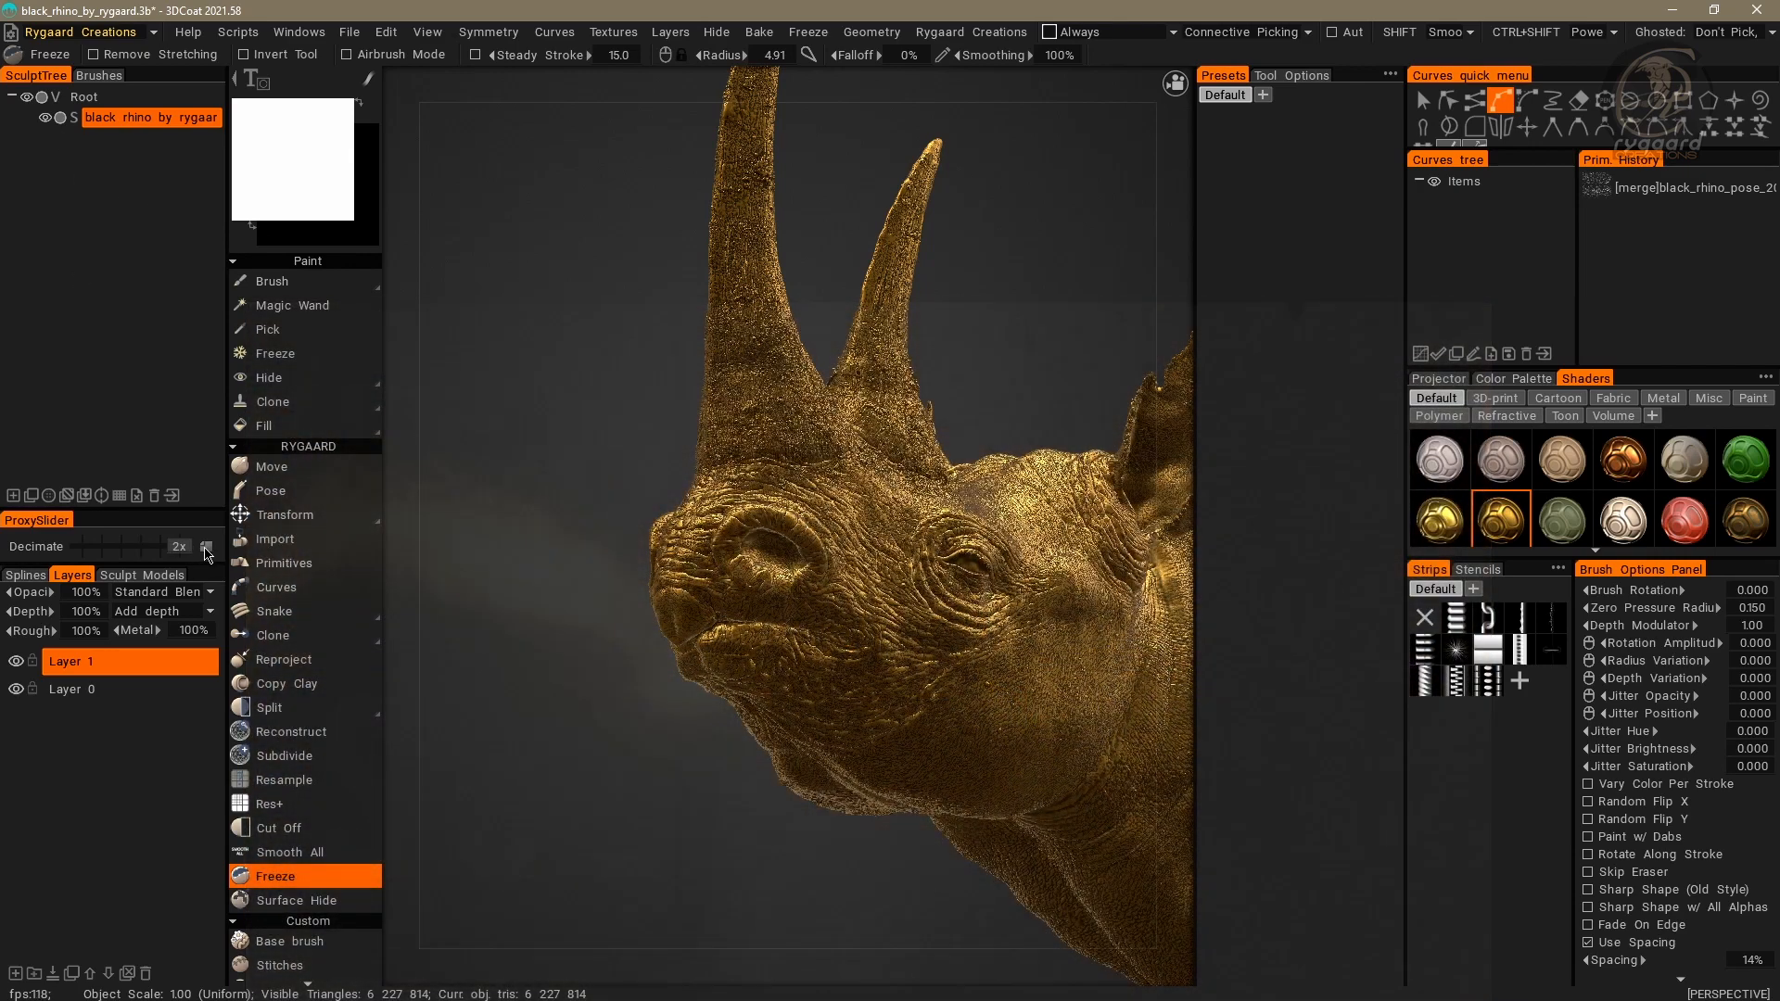
Step: Switch the rhino object to its 2x decimated proxy to test the Paint section, and restore the full mesh
{"action": "left_click", "coordinate": [204, 547]}
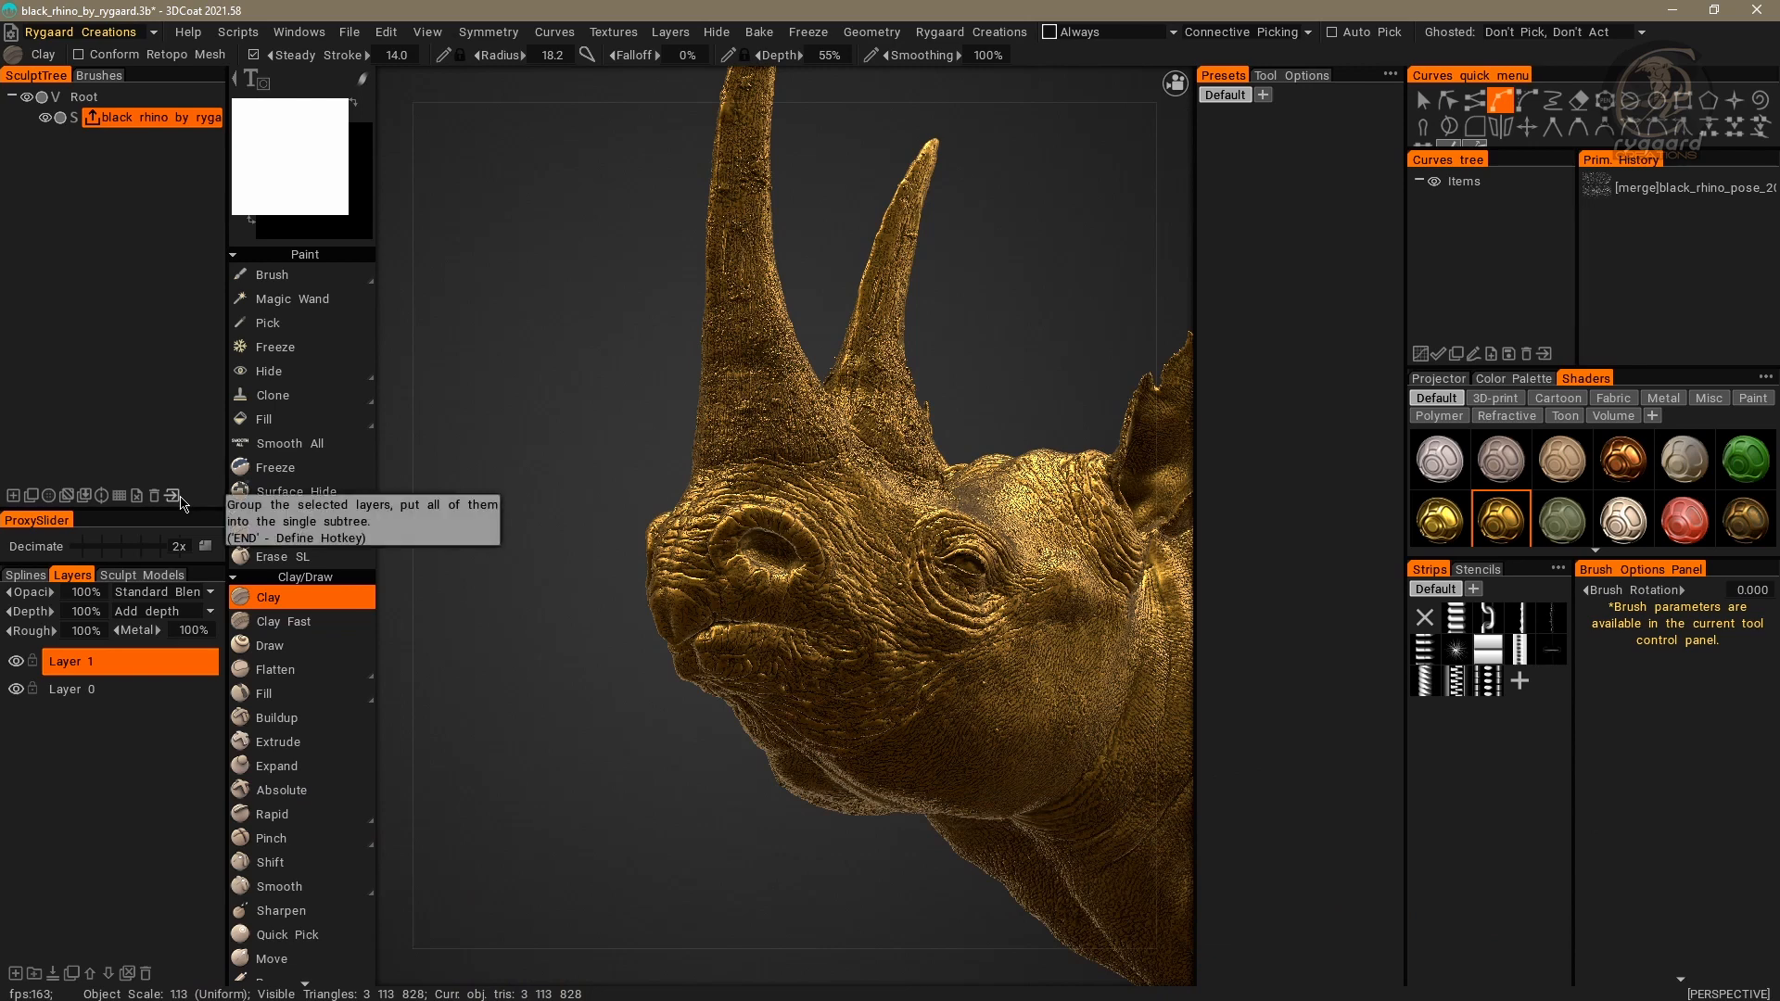
{"action": "left_click", "coordinate": [91, 119]}
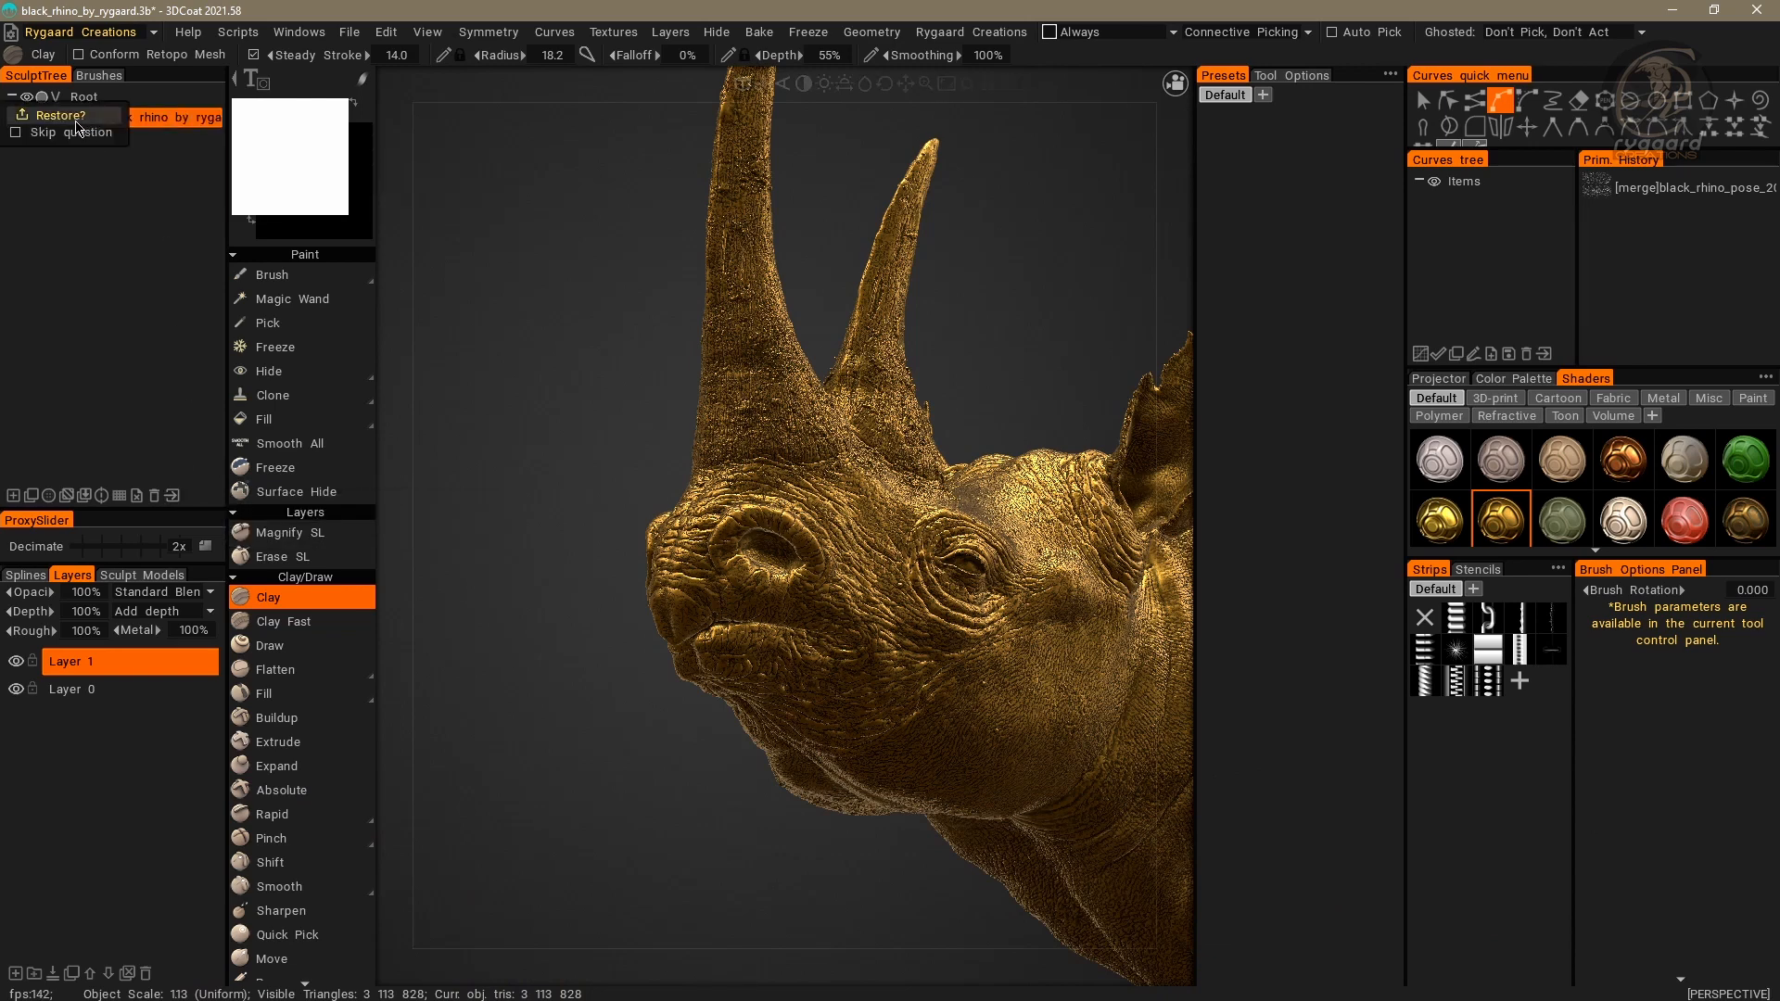
{"action": "left_click", "coordinate": [72, 117]}
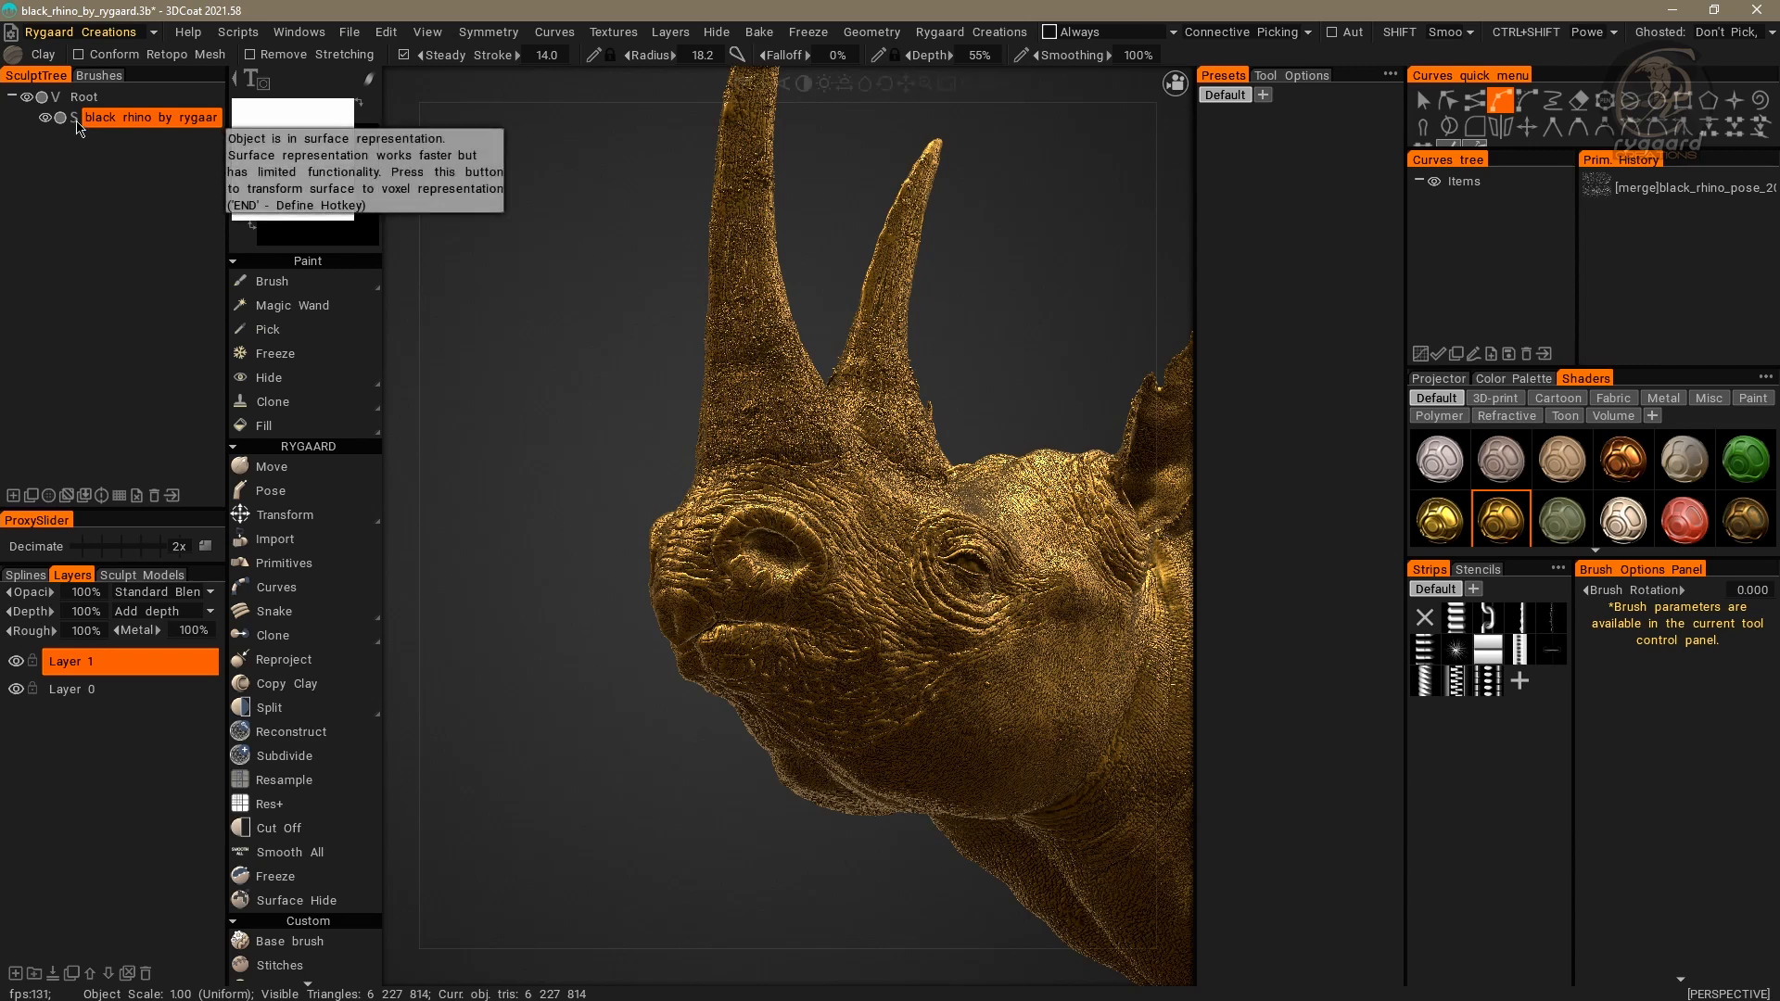
Step: Convert the rhino surface to voxels with a required poly count of 400000 and Auto close holes enabled
{"action": "left_click", "coordinate": [74, 119]}
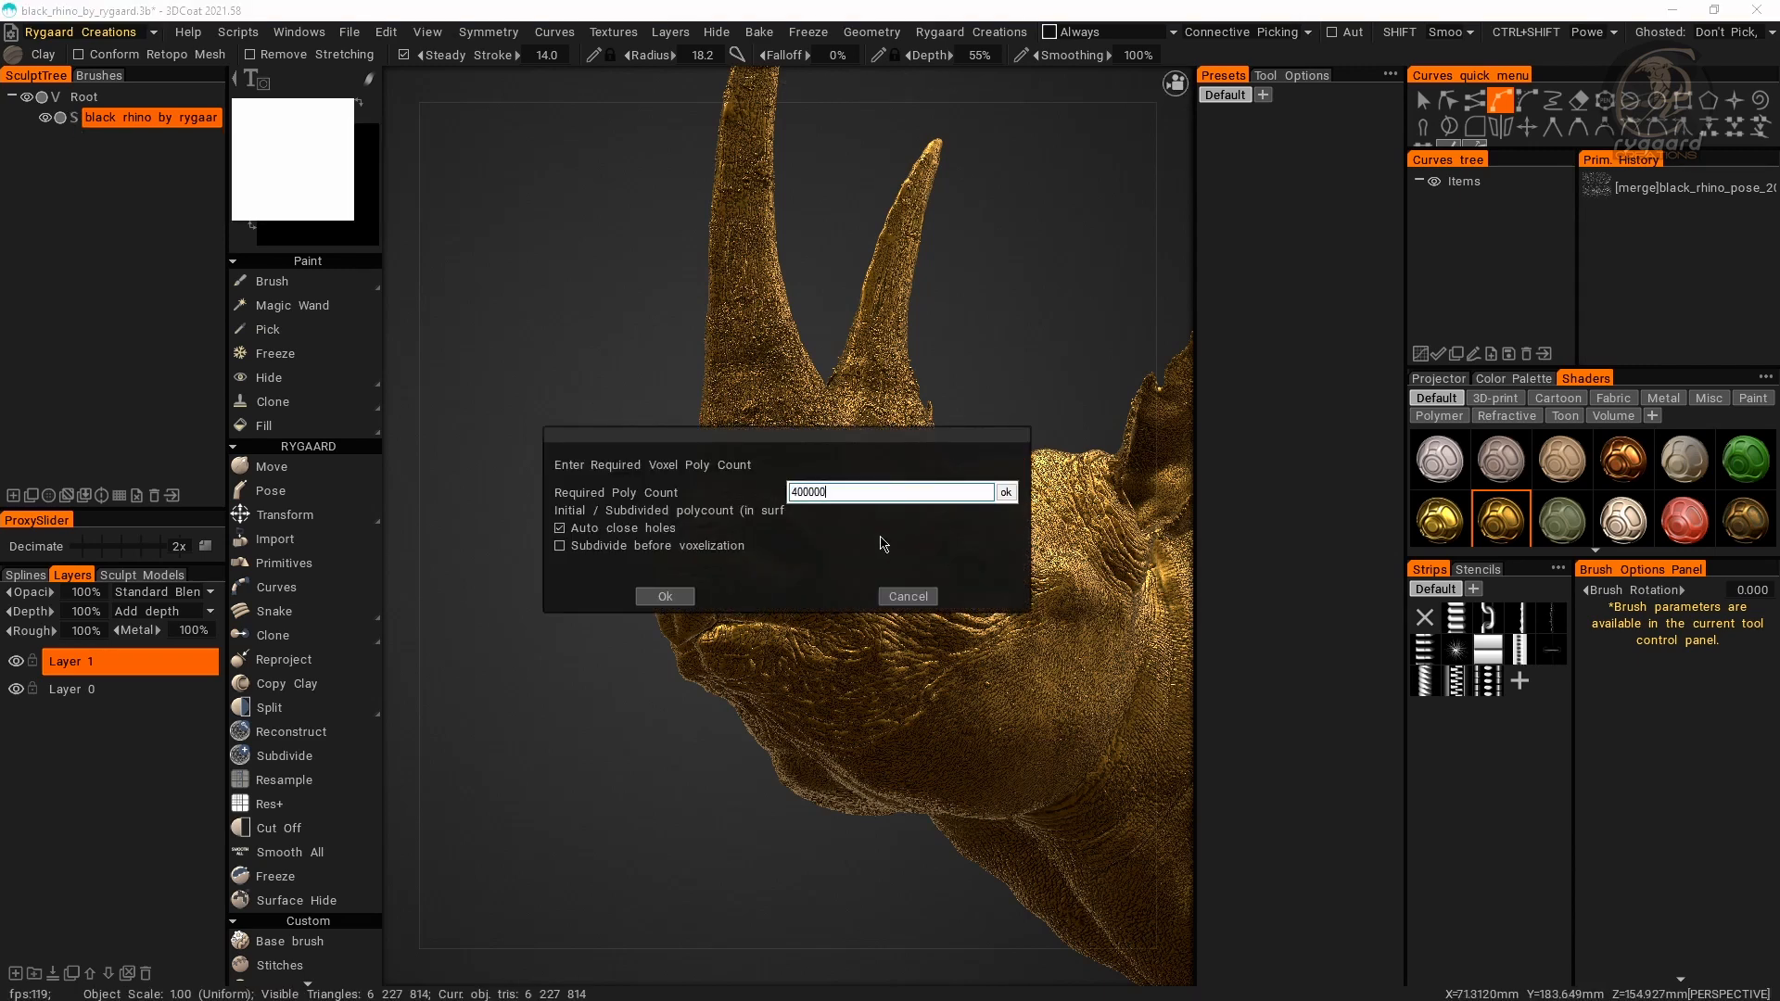
{"action": "left_click", "coordinate": [682, 596]}
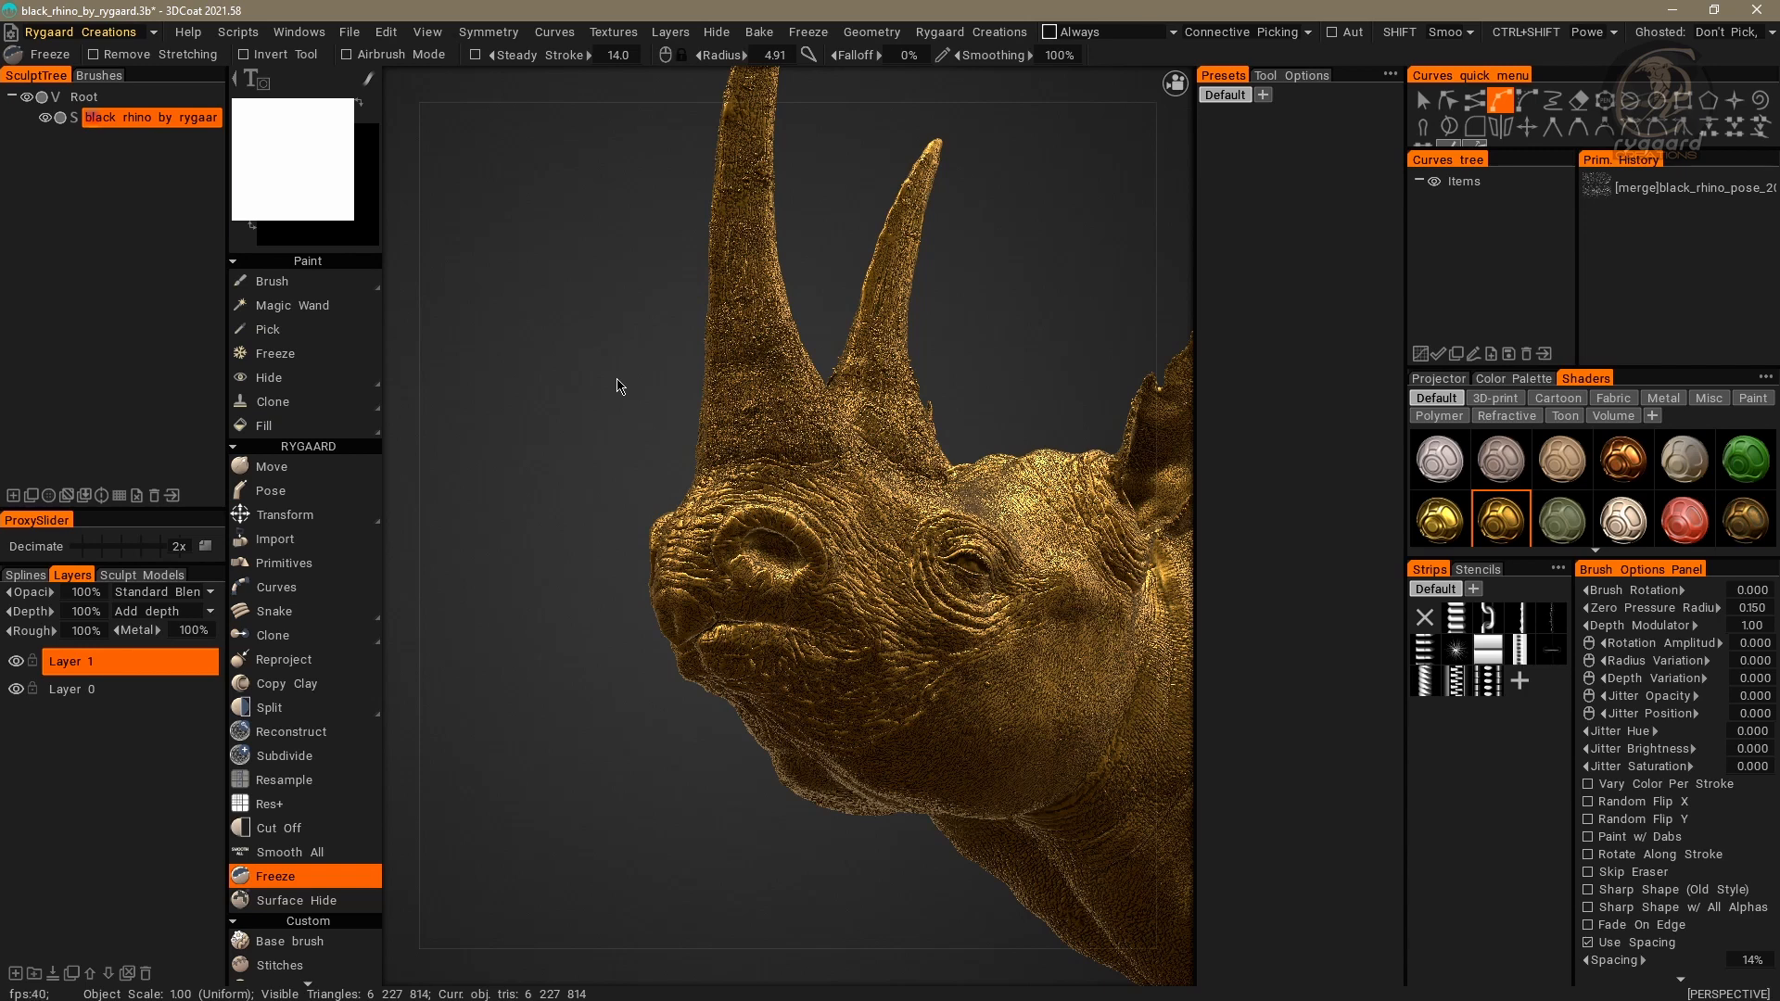
Step: Reopen the Toolset script of the Rygaard Creations room and go to the RegisterPaint() function
{"action": "key", "text": "space"}
{"action": "left_click", "coordinate": [11, 32]}
{"action": "left_click", "coordinate": [970, 560]}
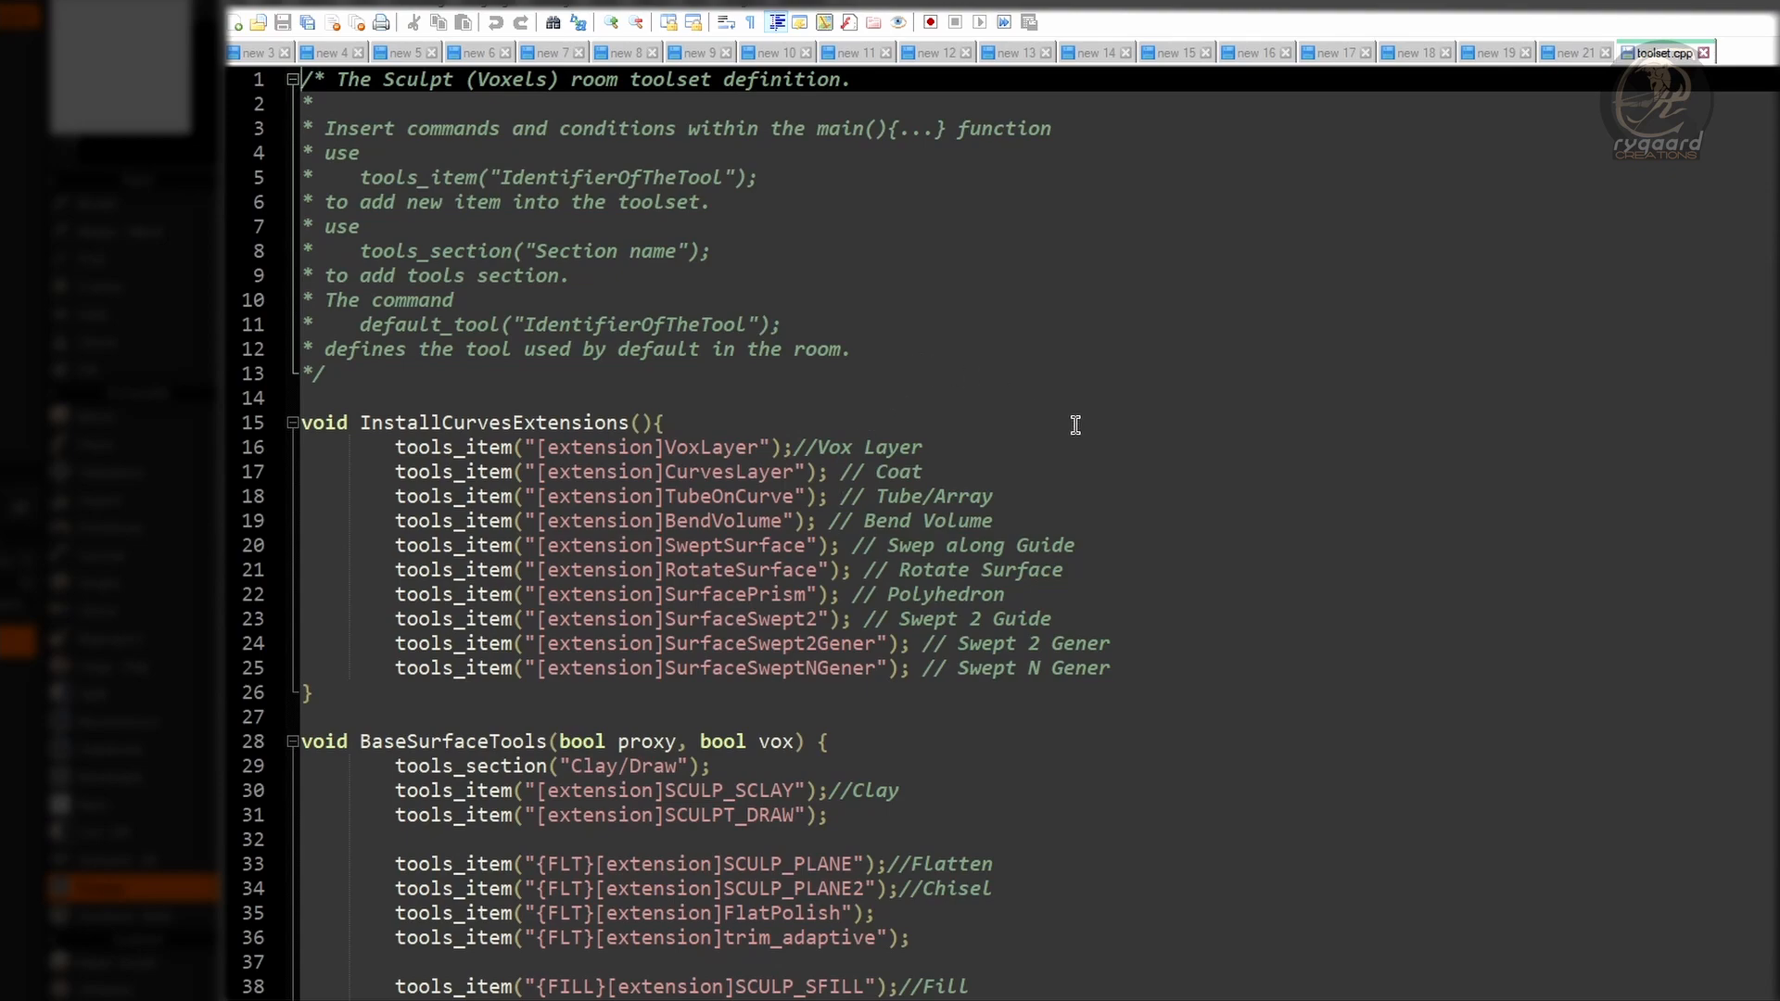
{"action": "scroll", "coordinate": [1764, 779], "scroll_direction": "down", "scroll_amount": 20}
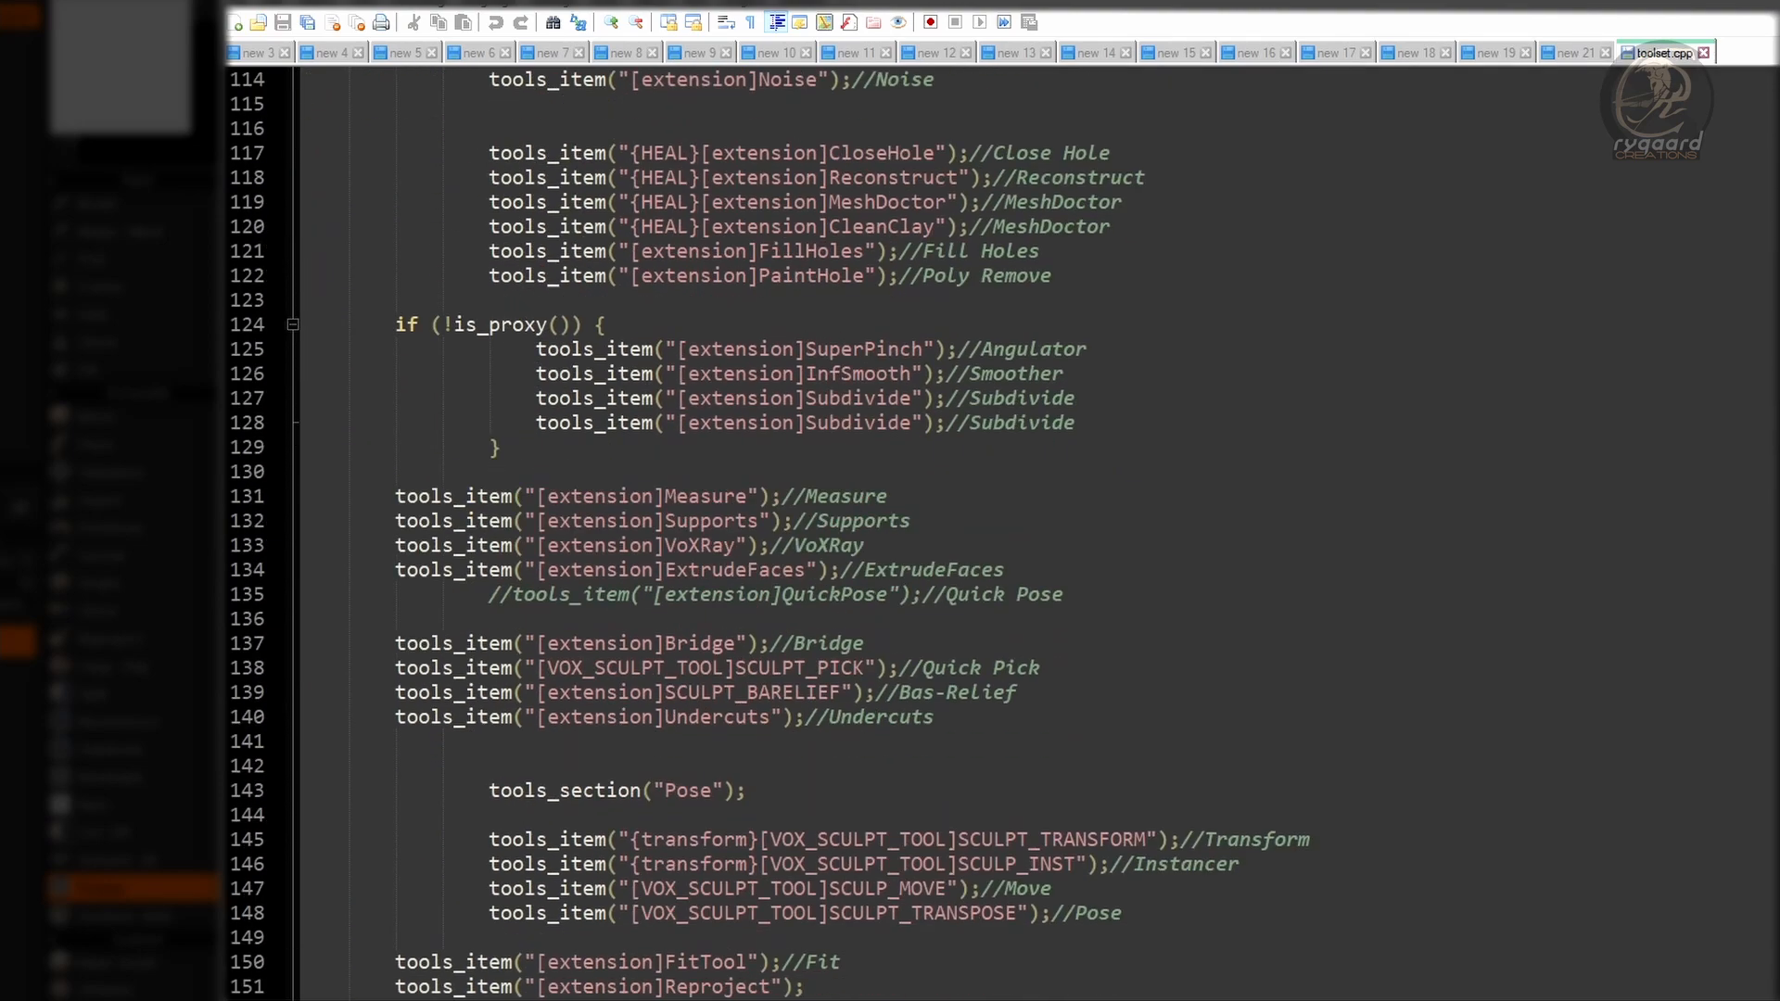
{"action": "scroll", "coordinate": [1765, 779], "scroll_direction": "down", "scroll_amount": 17}
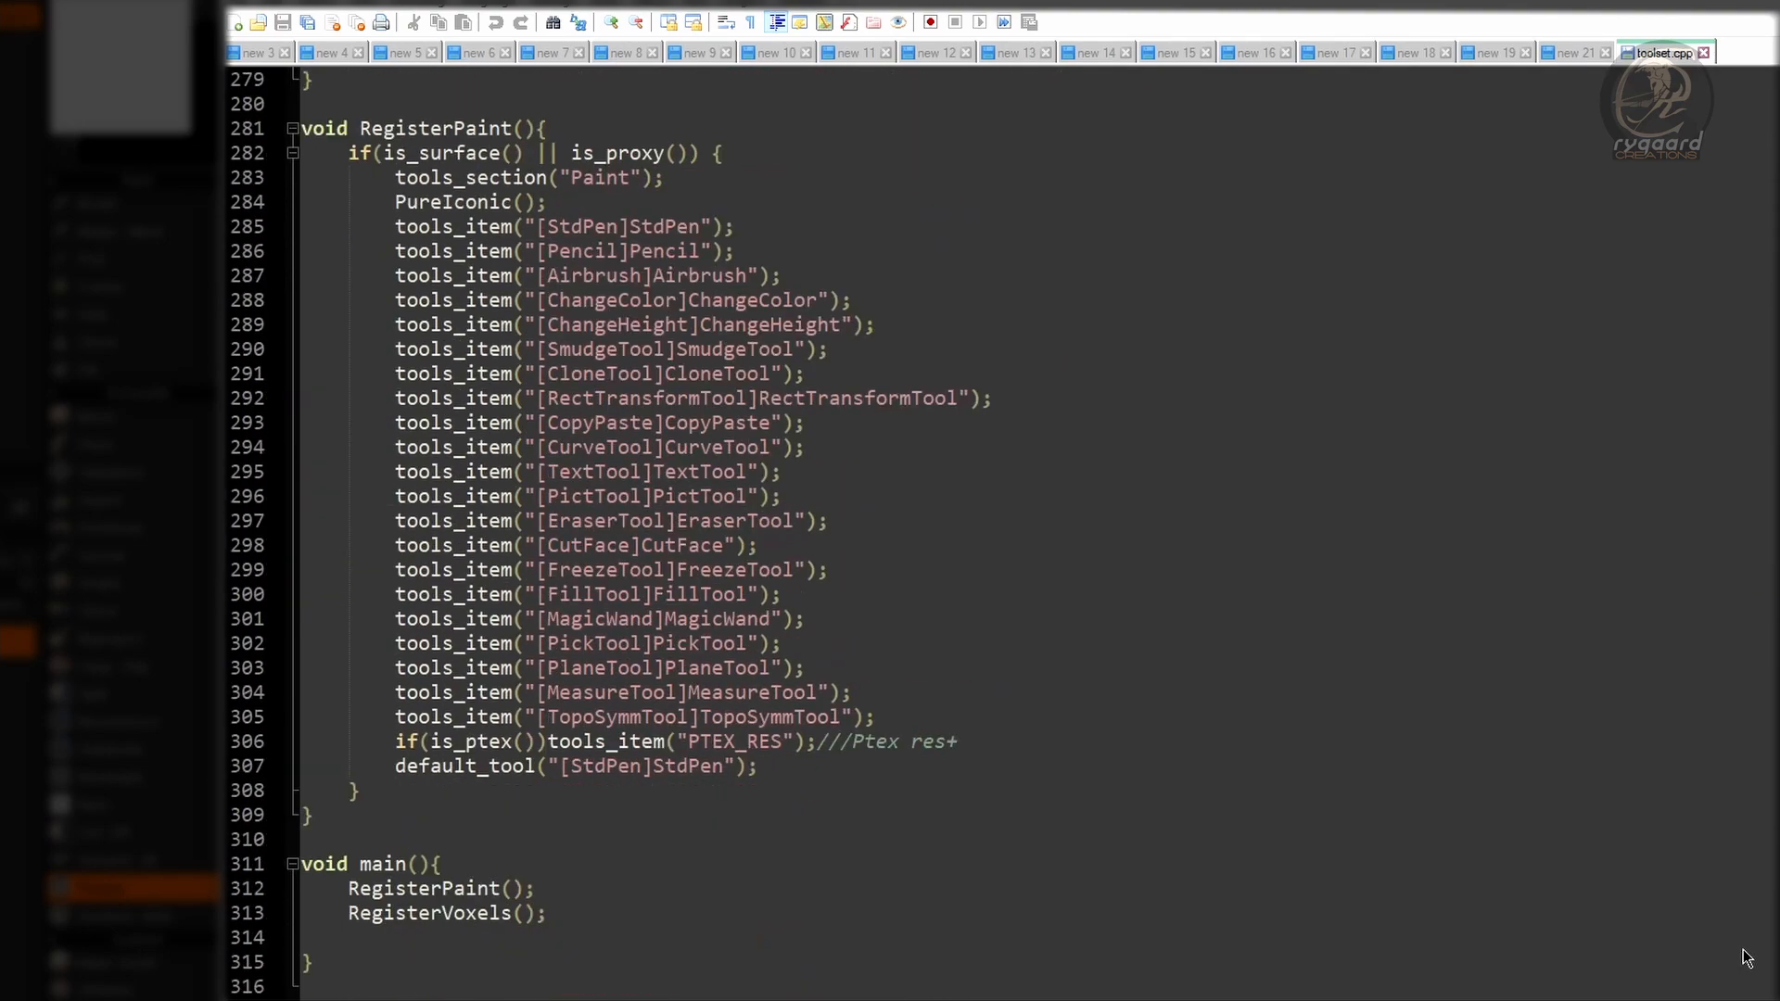
Step: Comment out the PureIconic() line in RegisterPaint(), save toolset.cpp and close the file
{"action": "left_click", "coordinate": [574, 131]}
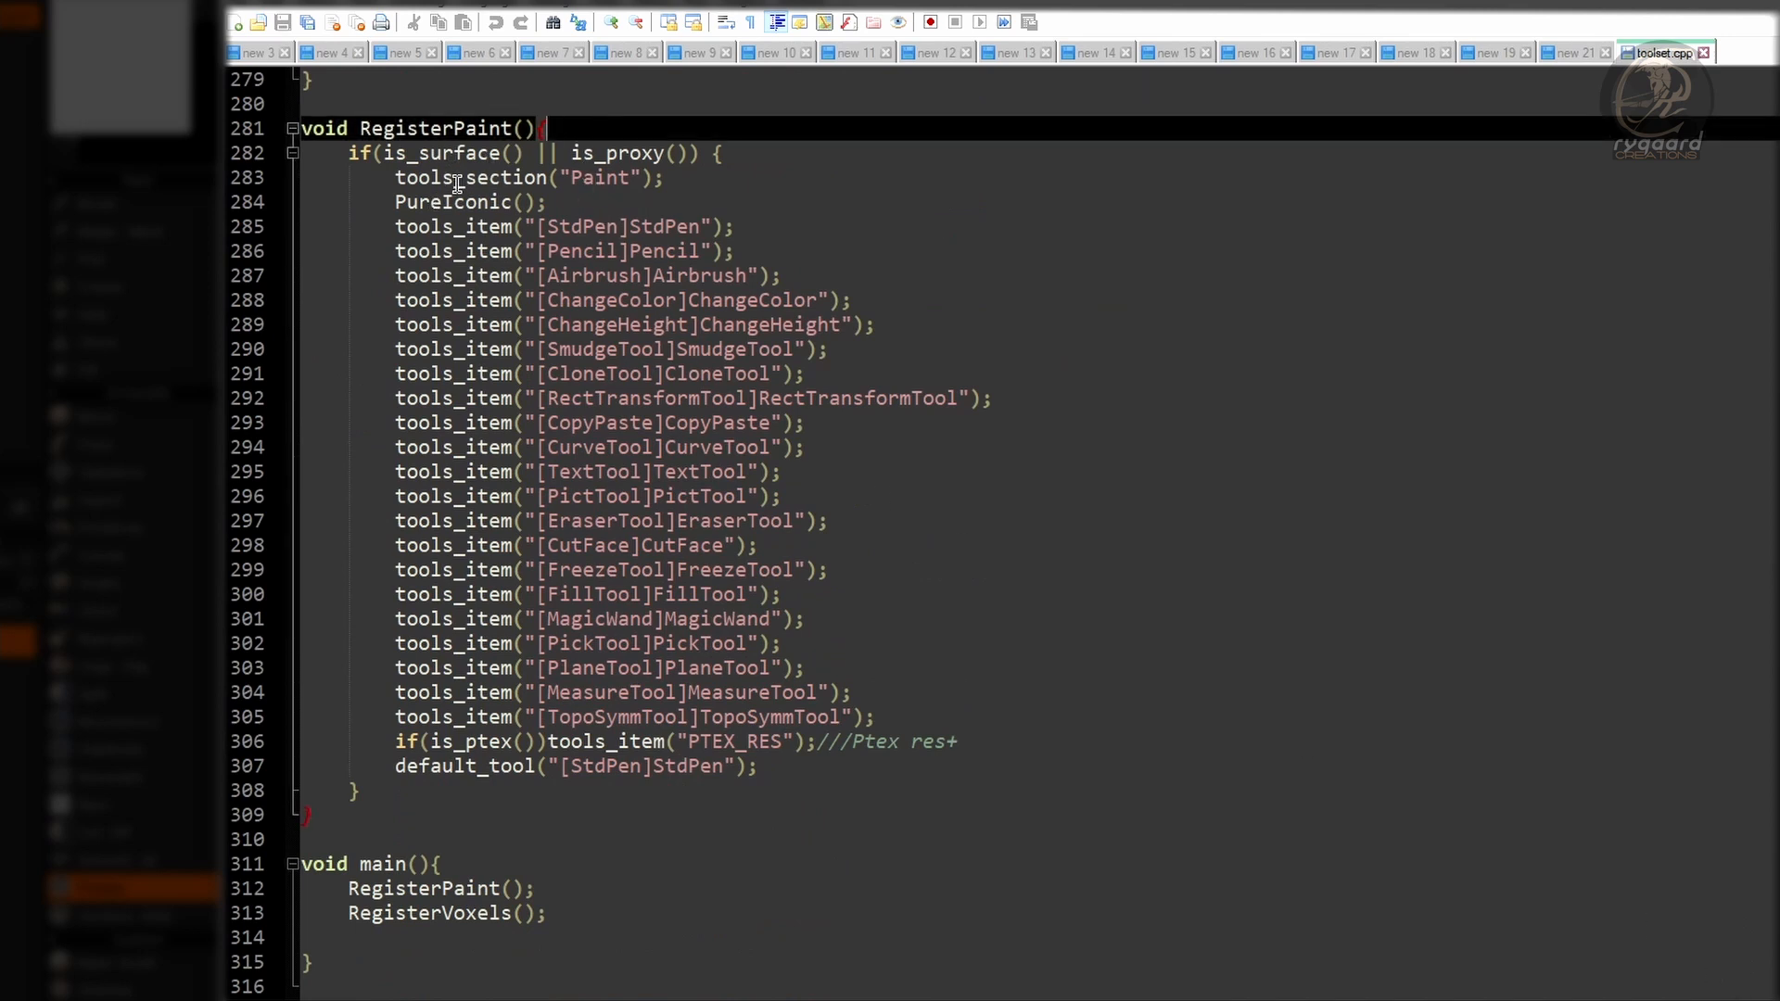
{"action": "left_click", "coordinate": [403, 204]}
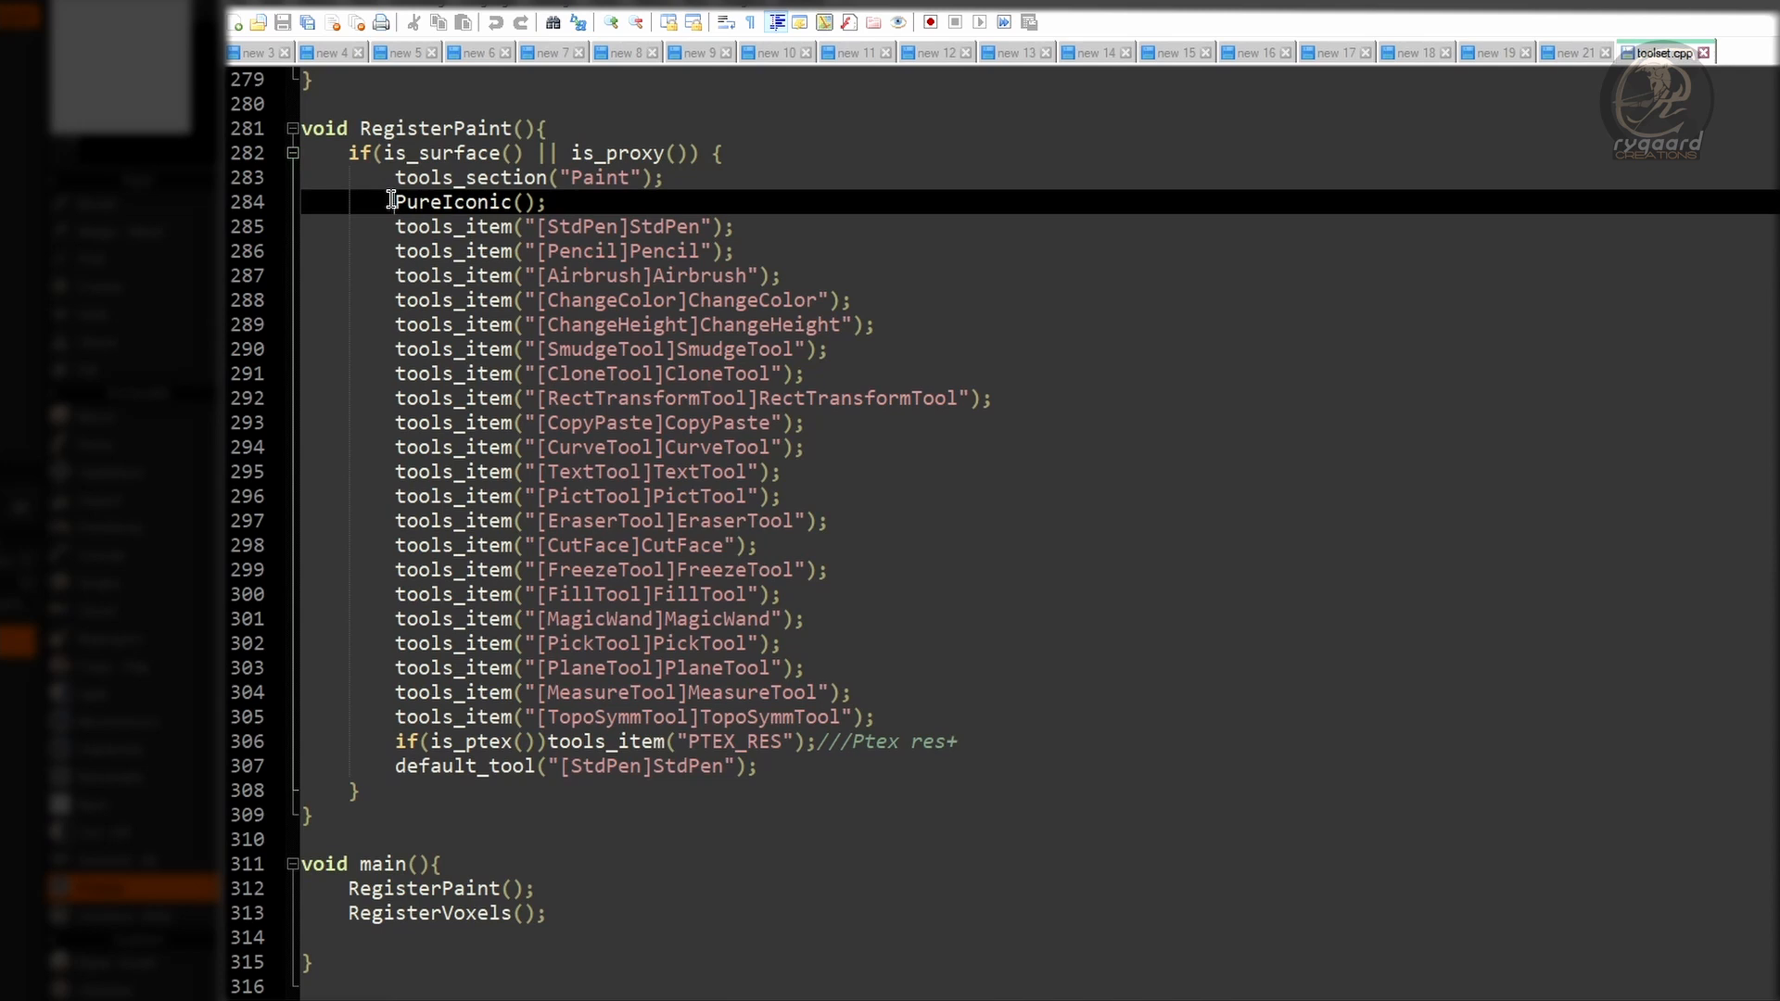
{"action": "type", "text": "//"}
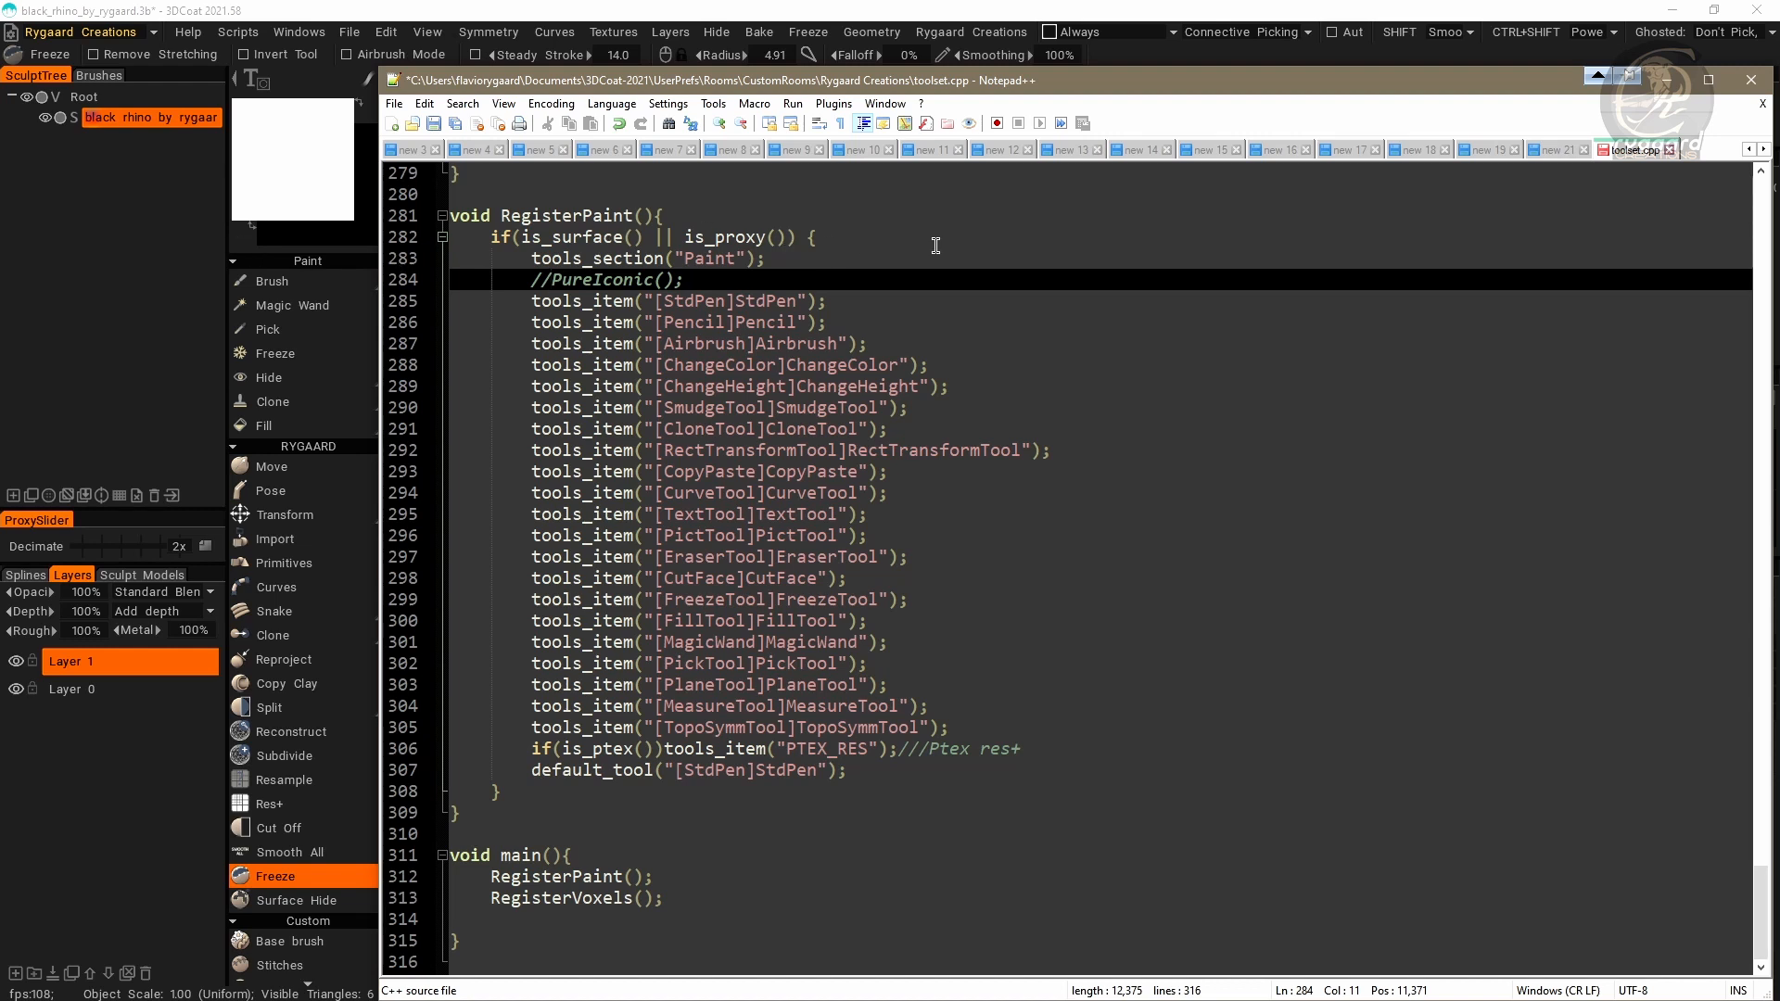
{"action": "left_click", "coordinate": [433, 125]}
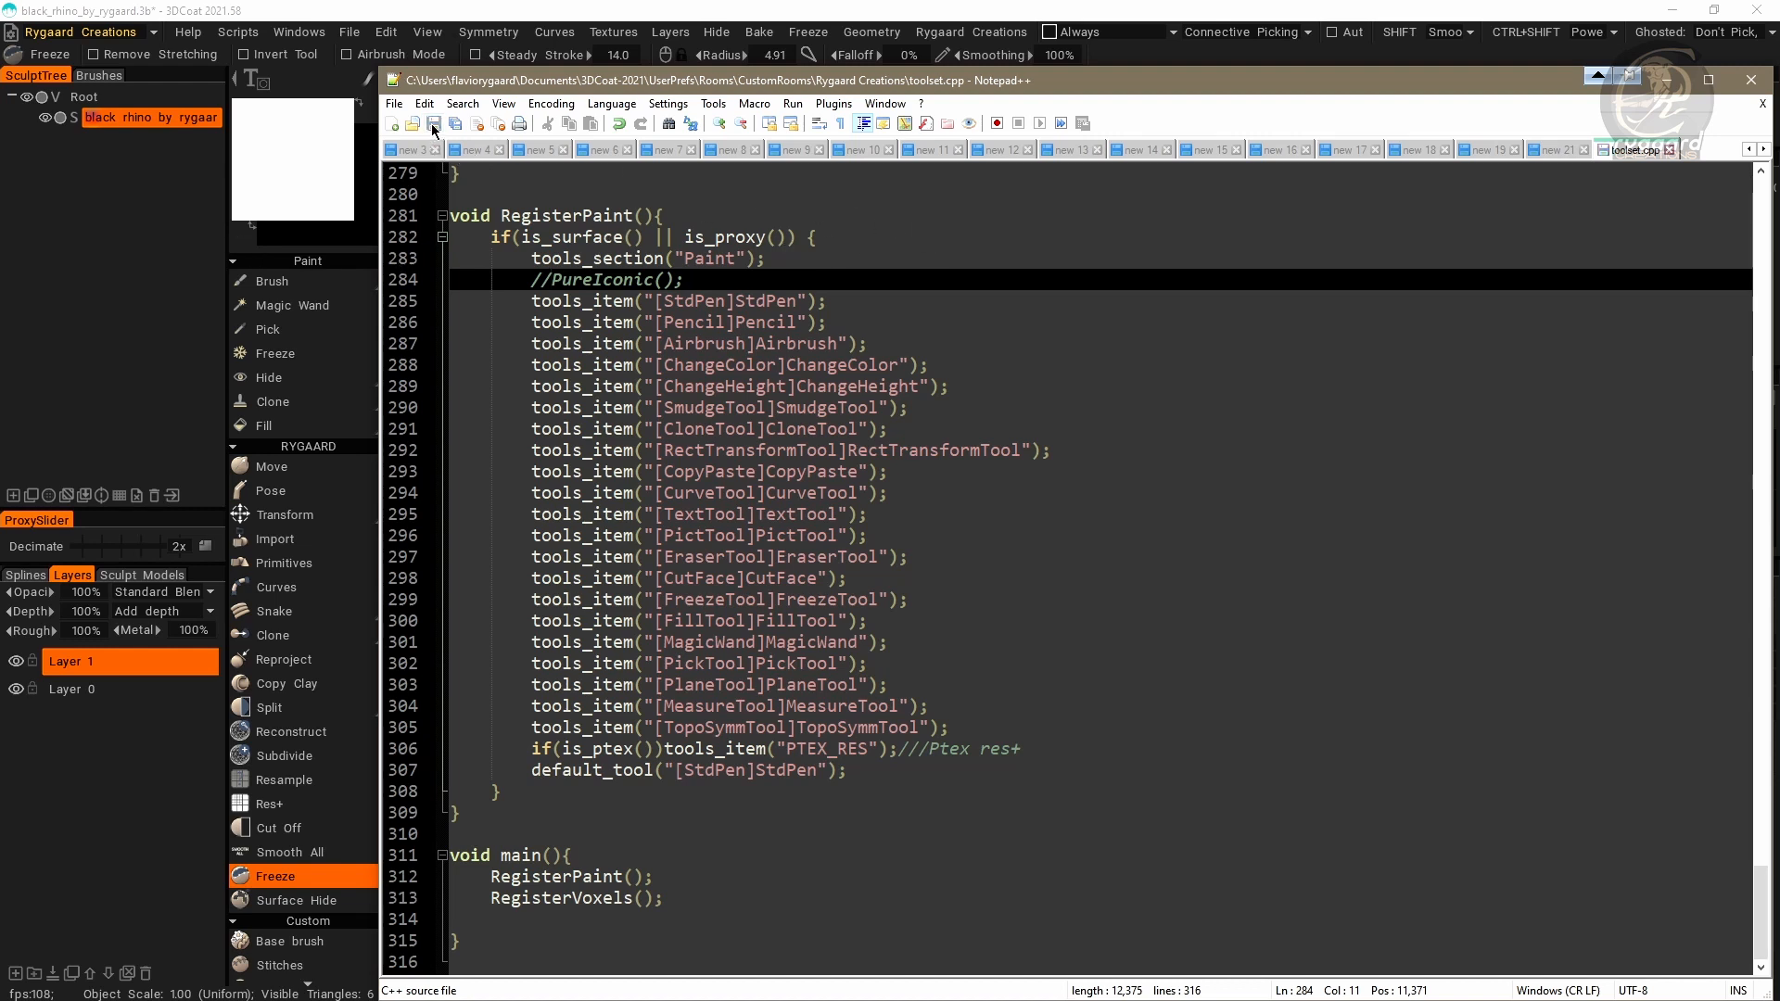
{"action": "left_click", "coordinate": [1668, 151]}
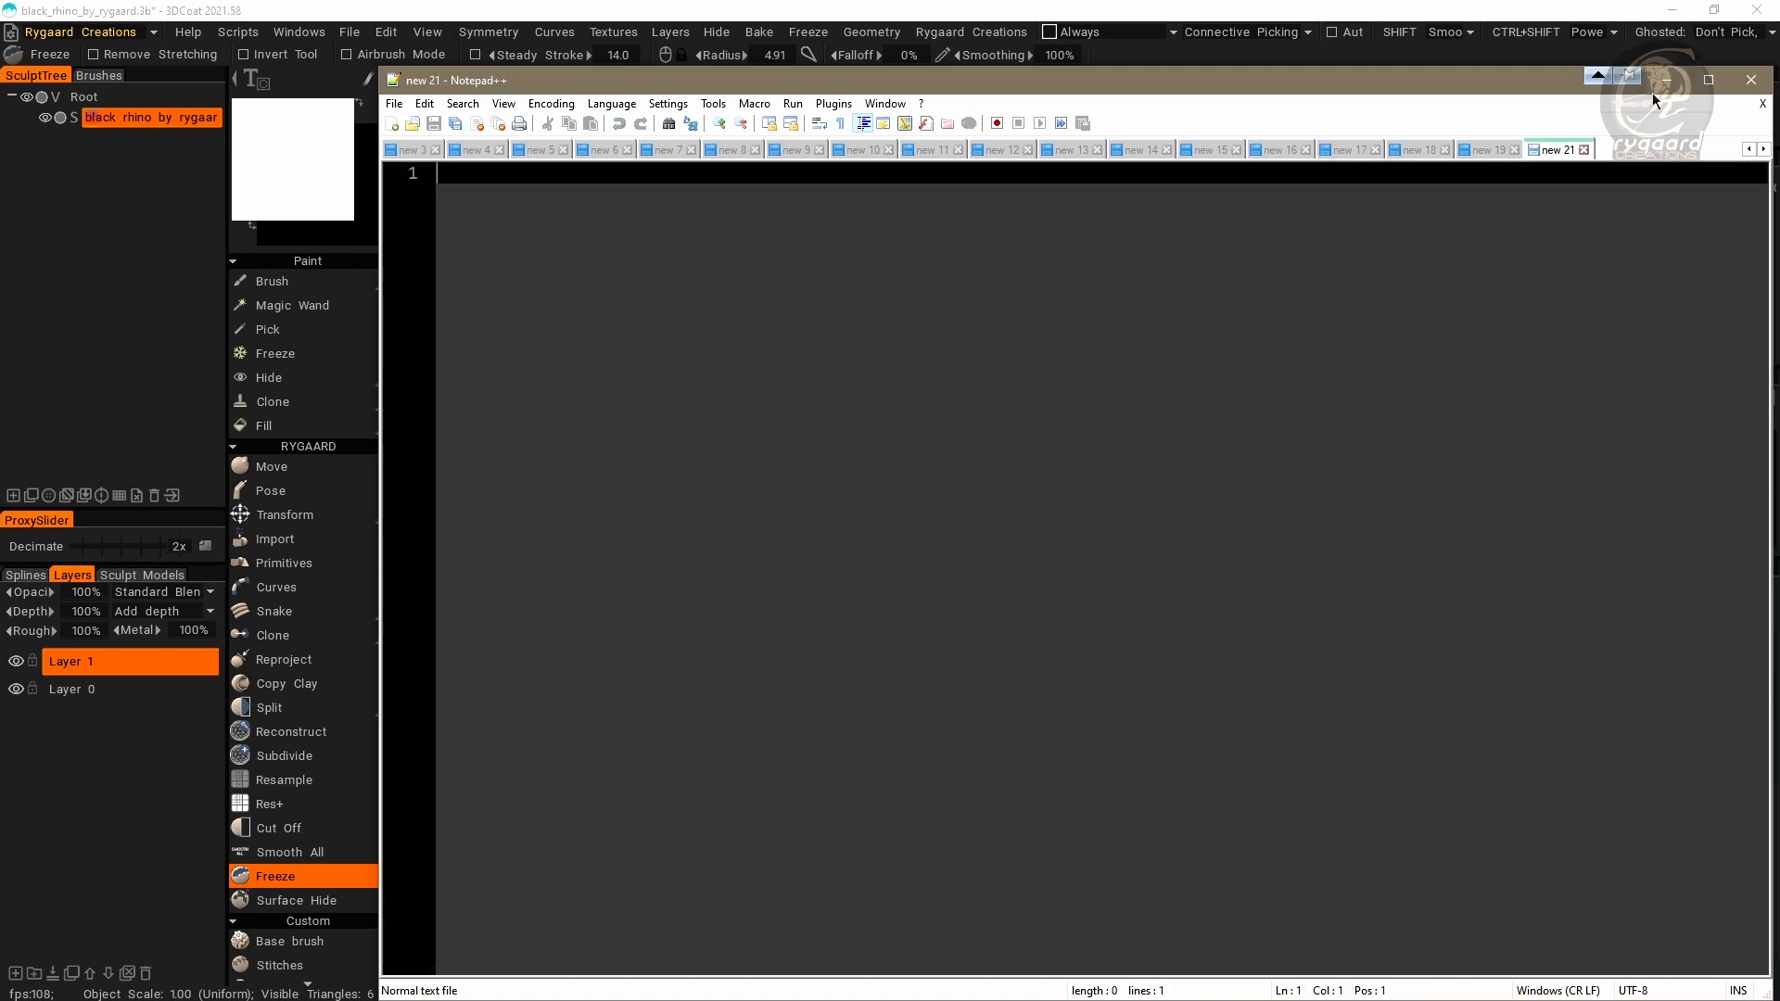
Step: Return to 3DCoat, accept the room edits and view the tools grouped under Fill and Brush in the Paint section
{"action": "left_click", "coordinate": [1663, 83]}
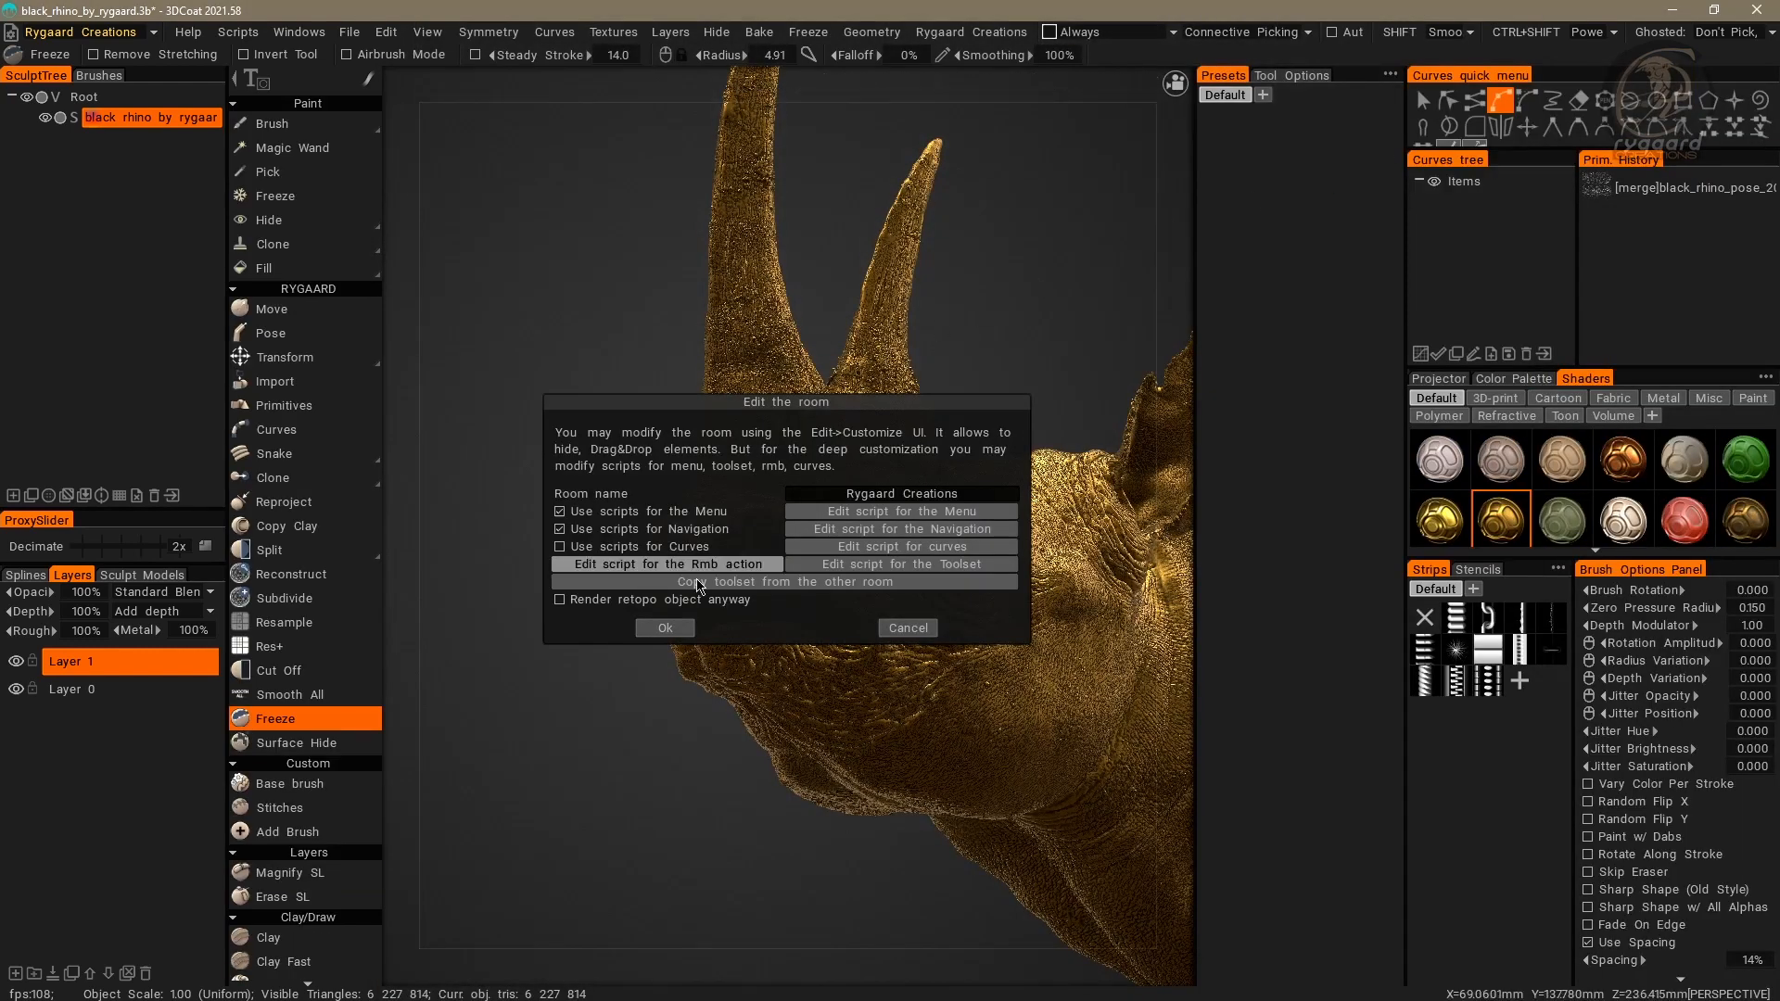
{"action": "left_click", "coordinate": [641, 630]}
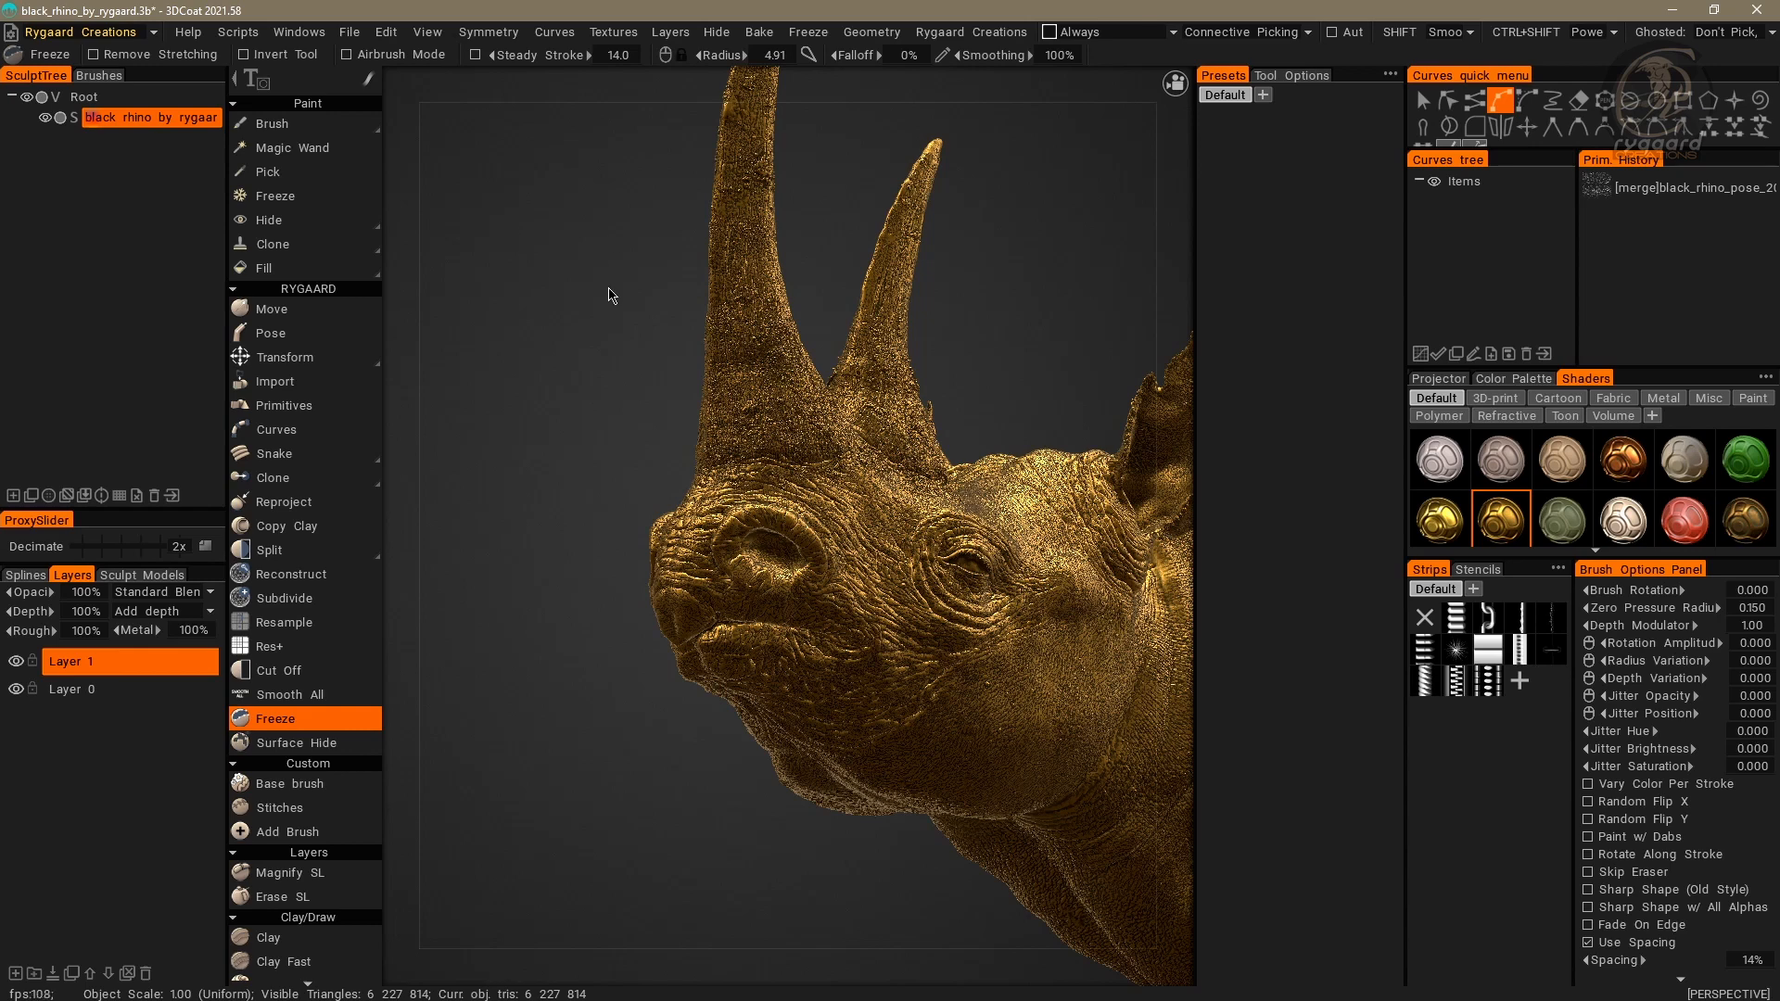
{"action": "key", "text": "space"}
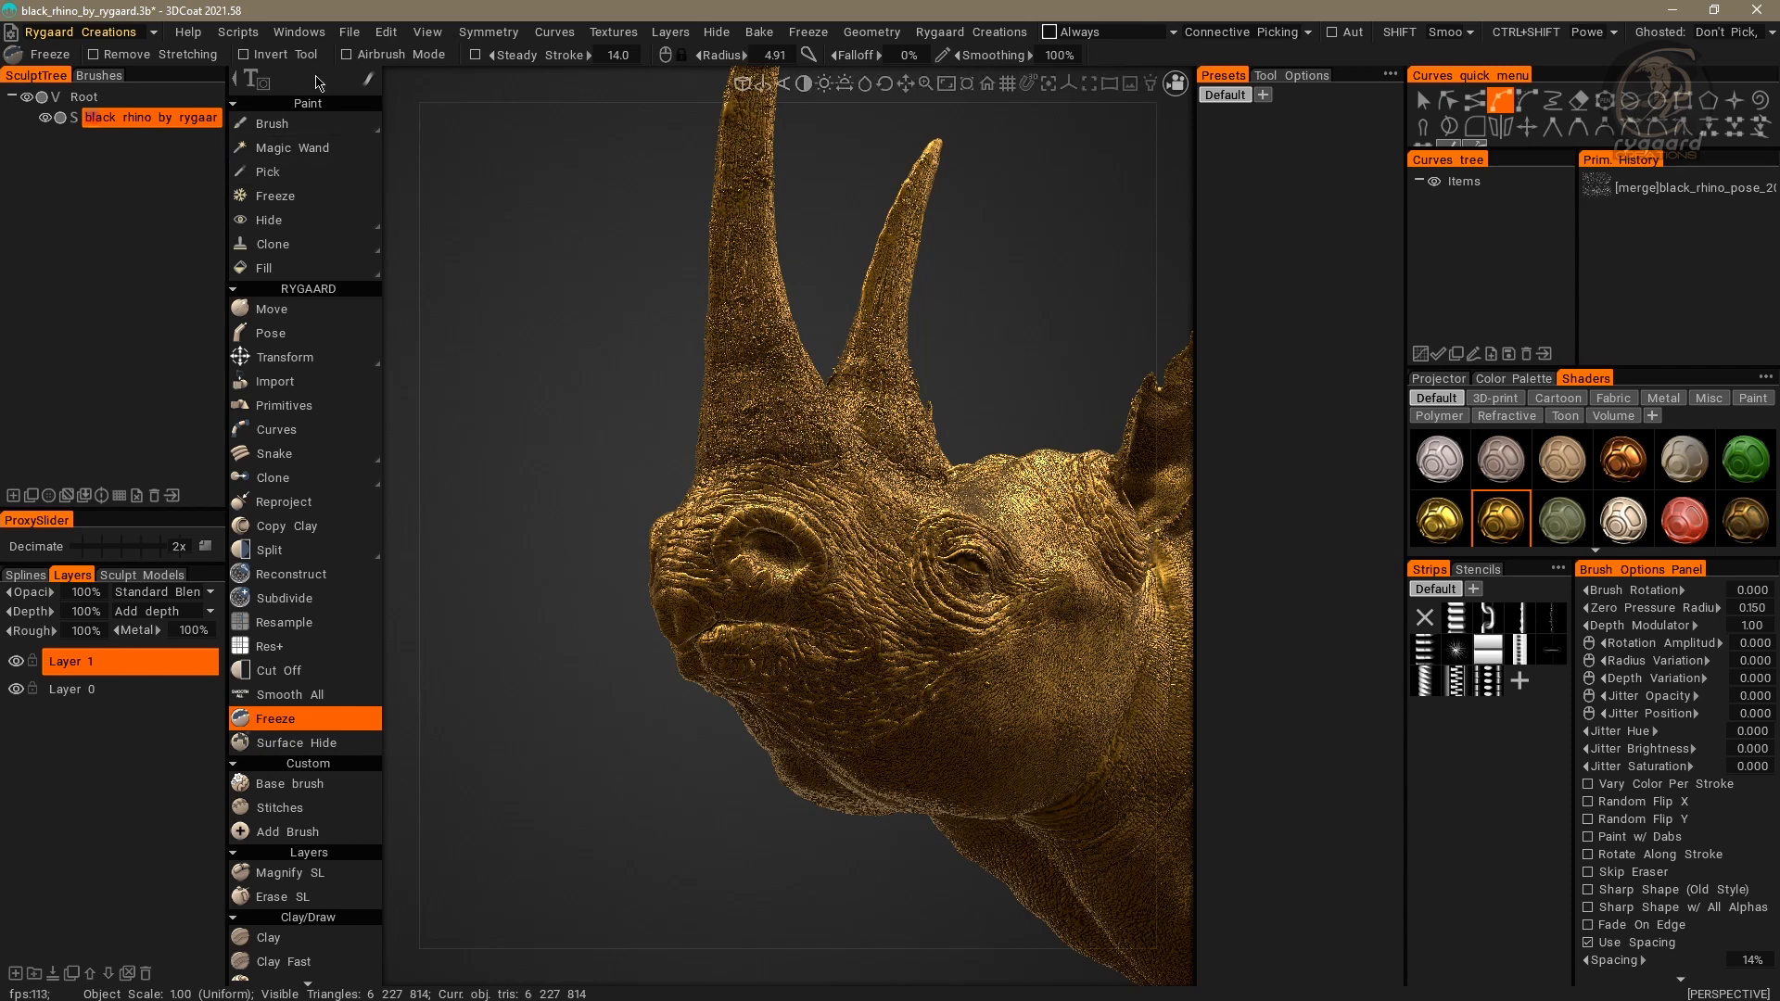
{"action": "mouse_move", "coordinate": [370, 270]}
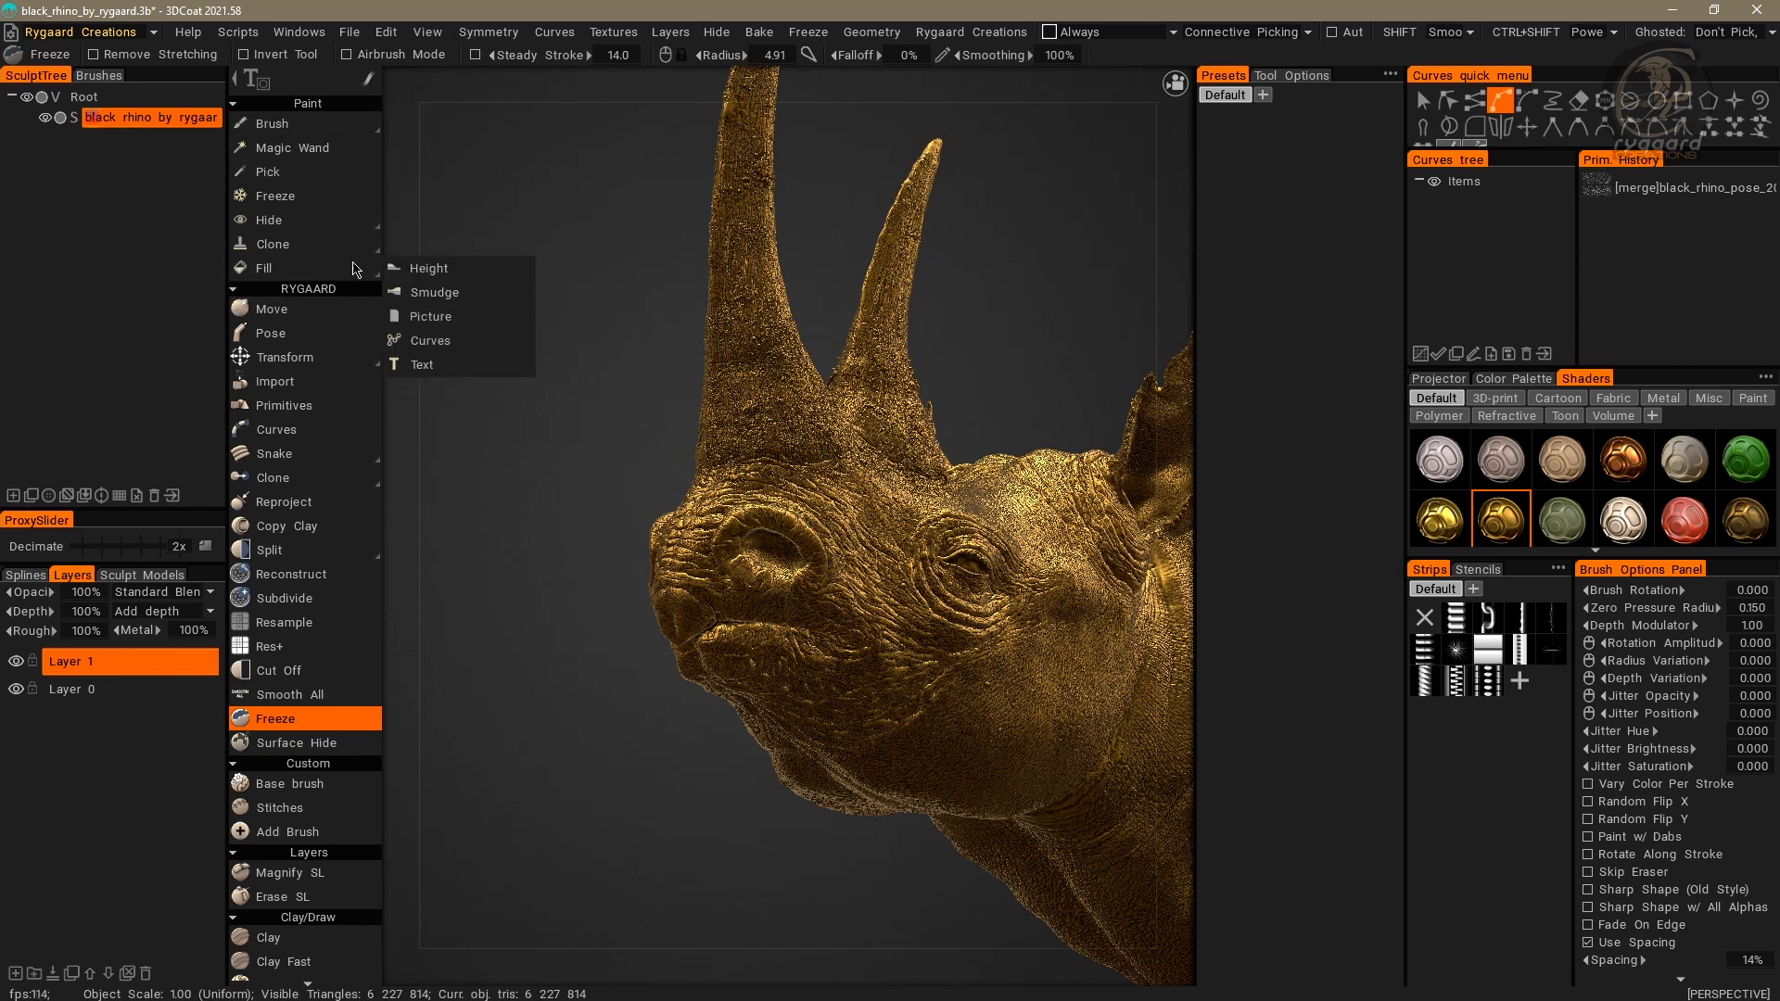
{"action": "mouse_move", "coordinate": [370, 124]}
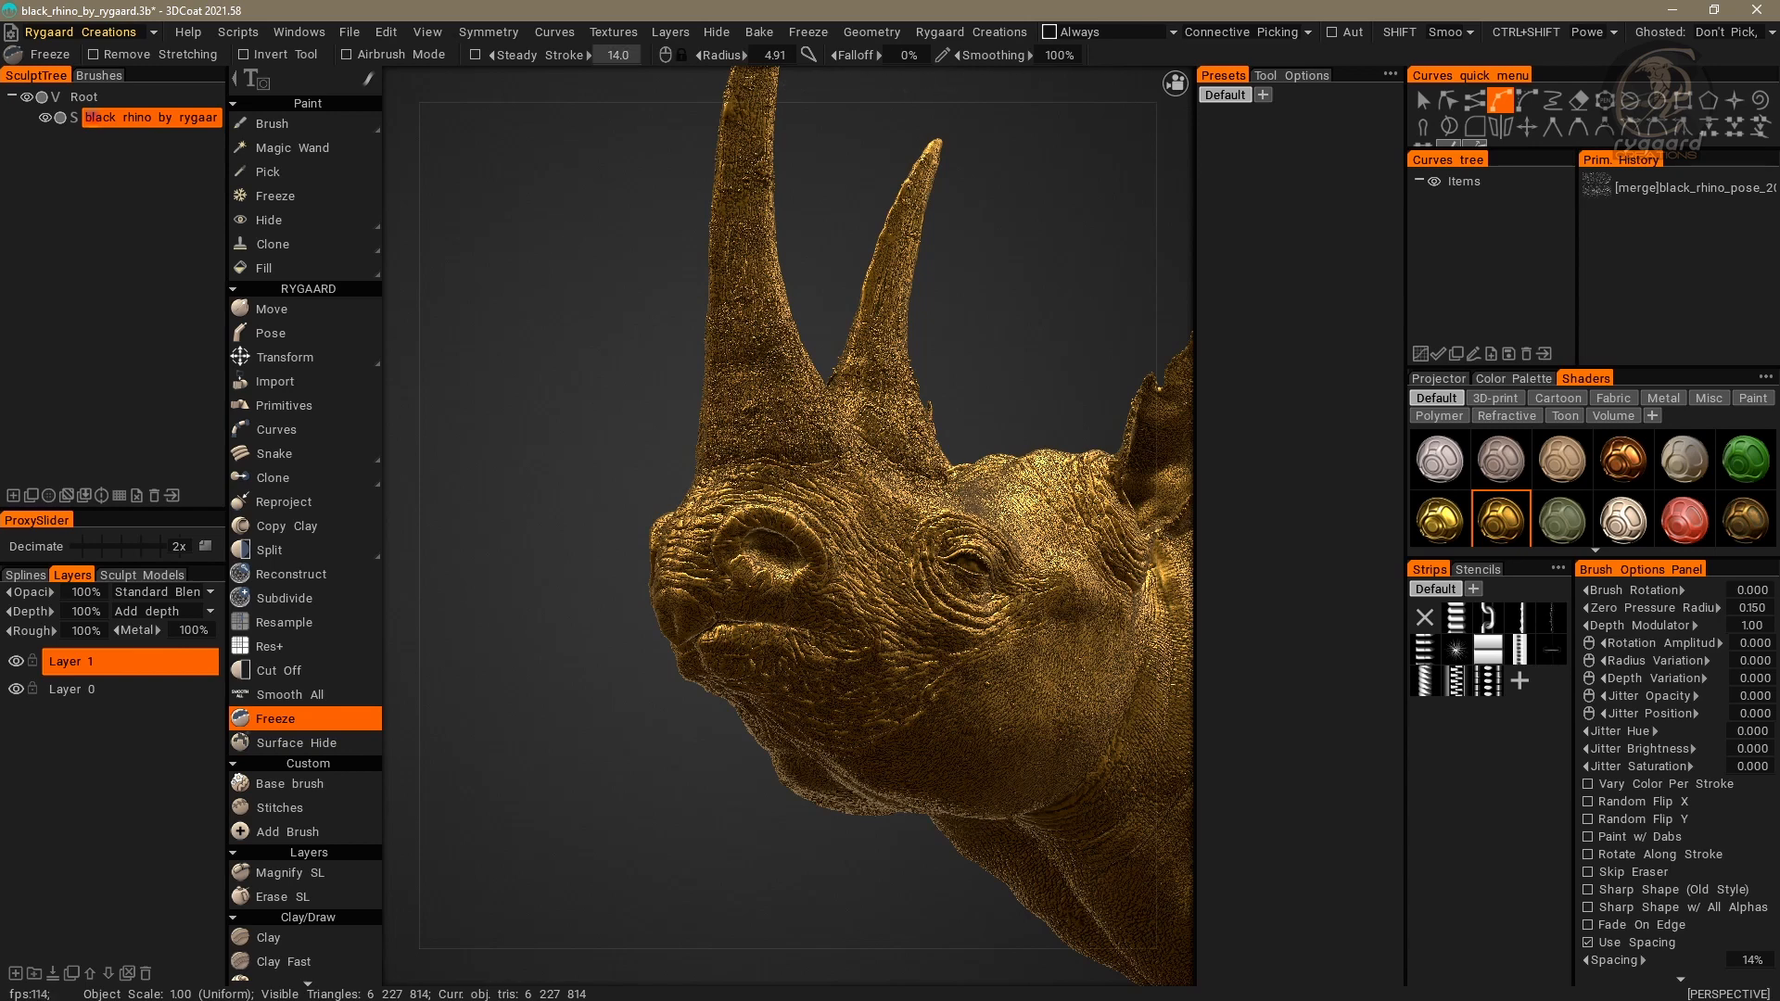
Step: View the Clipboard01 image of the Color panel beside the SculptTree, look up Color Channel among the available panels, and close the image
{"action": "key", "text": "alt+Tab"}
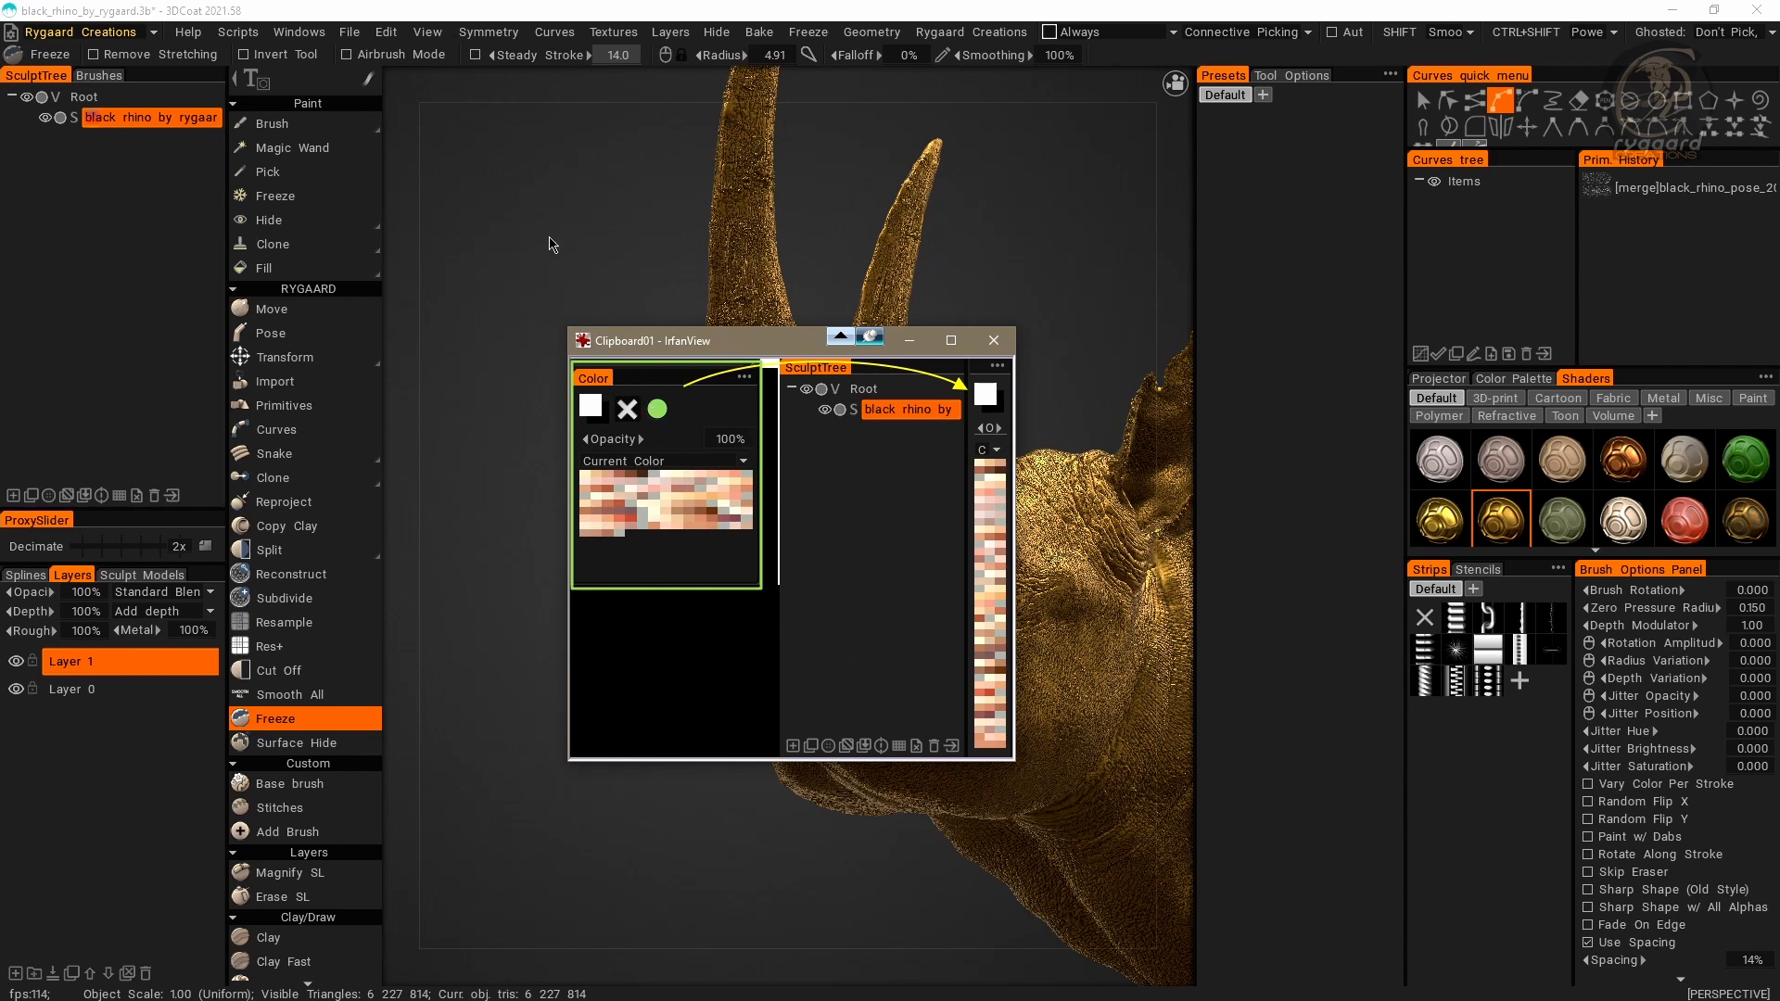
{"action": "left_click", "coordinate": [307, 32]}
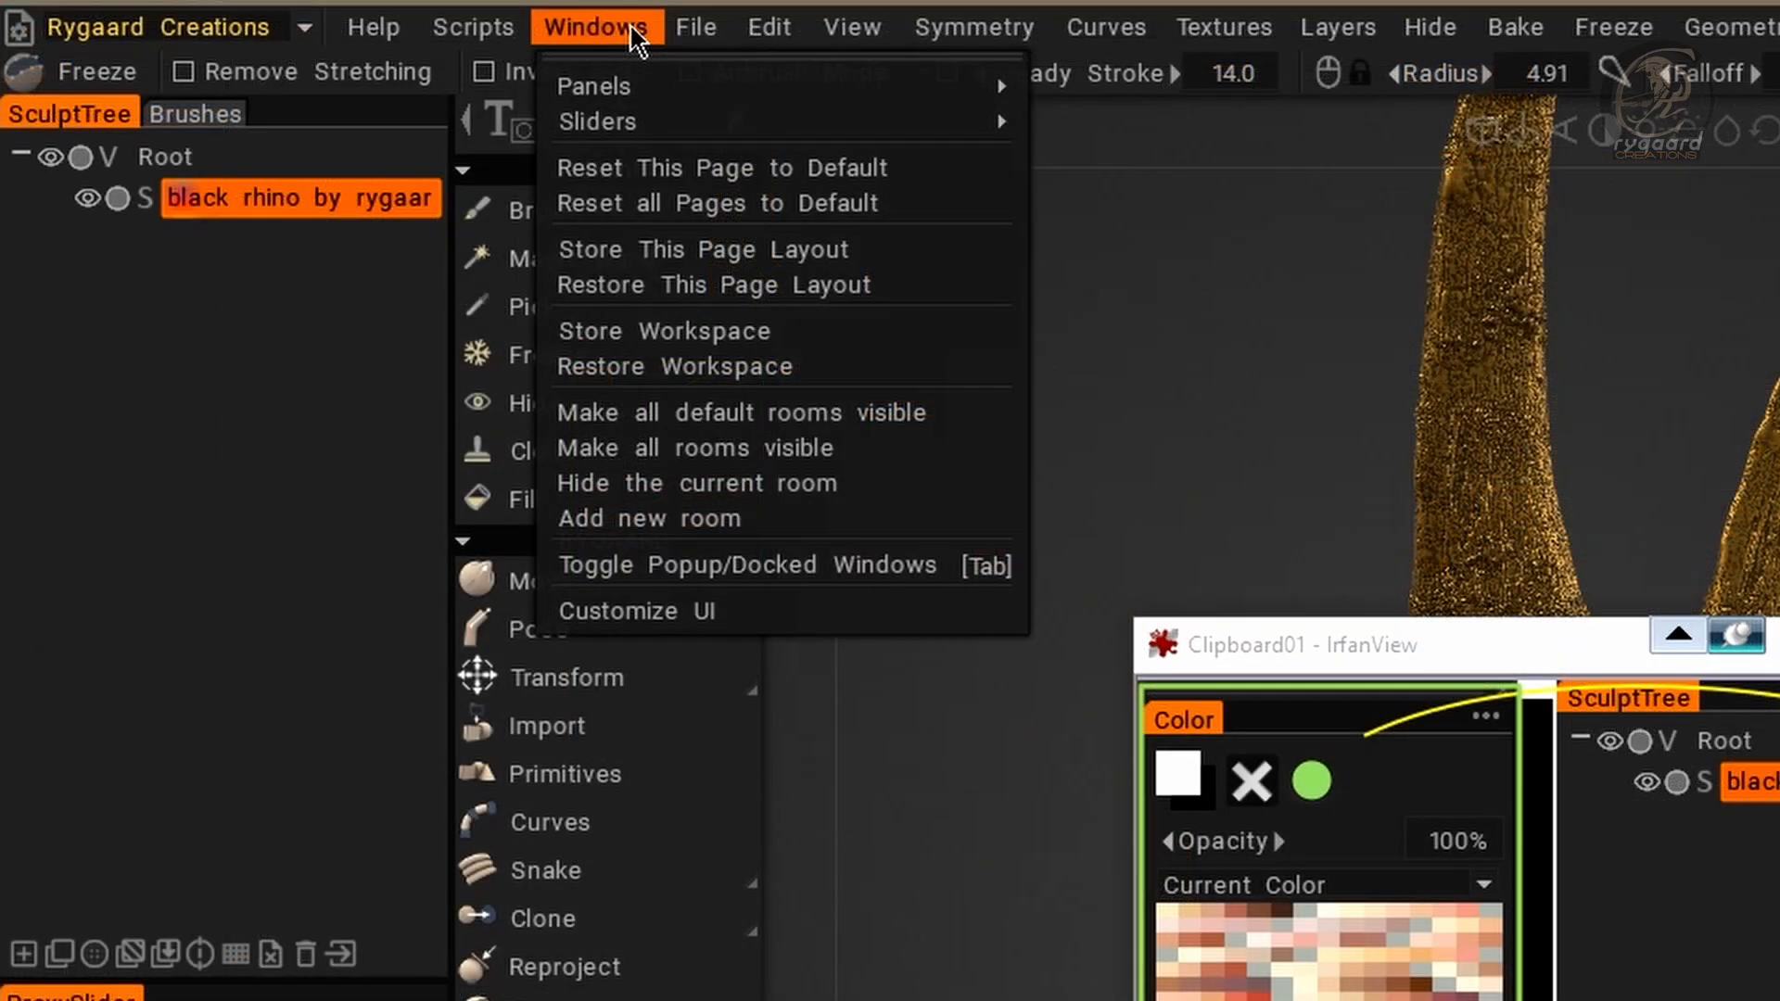
{"action": "mouse_move", "coordinate": [334, 58]}
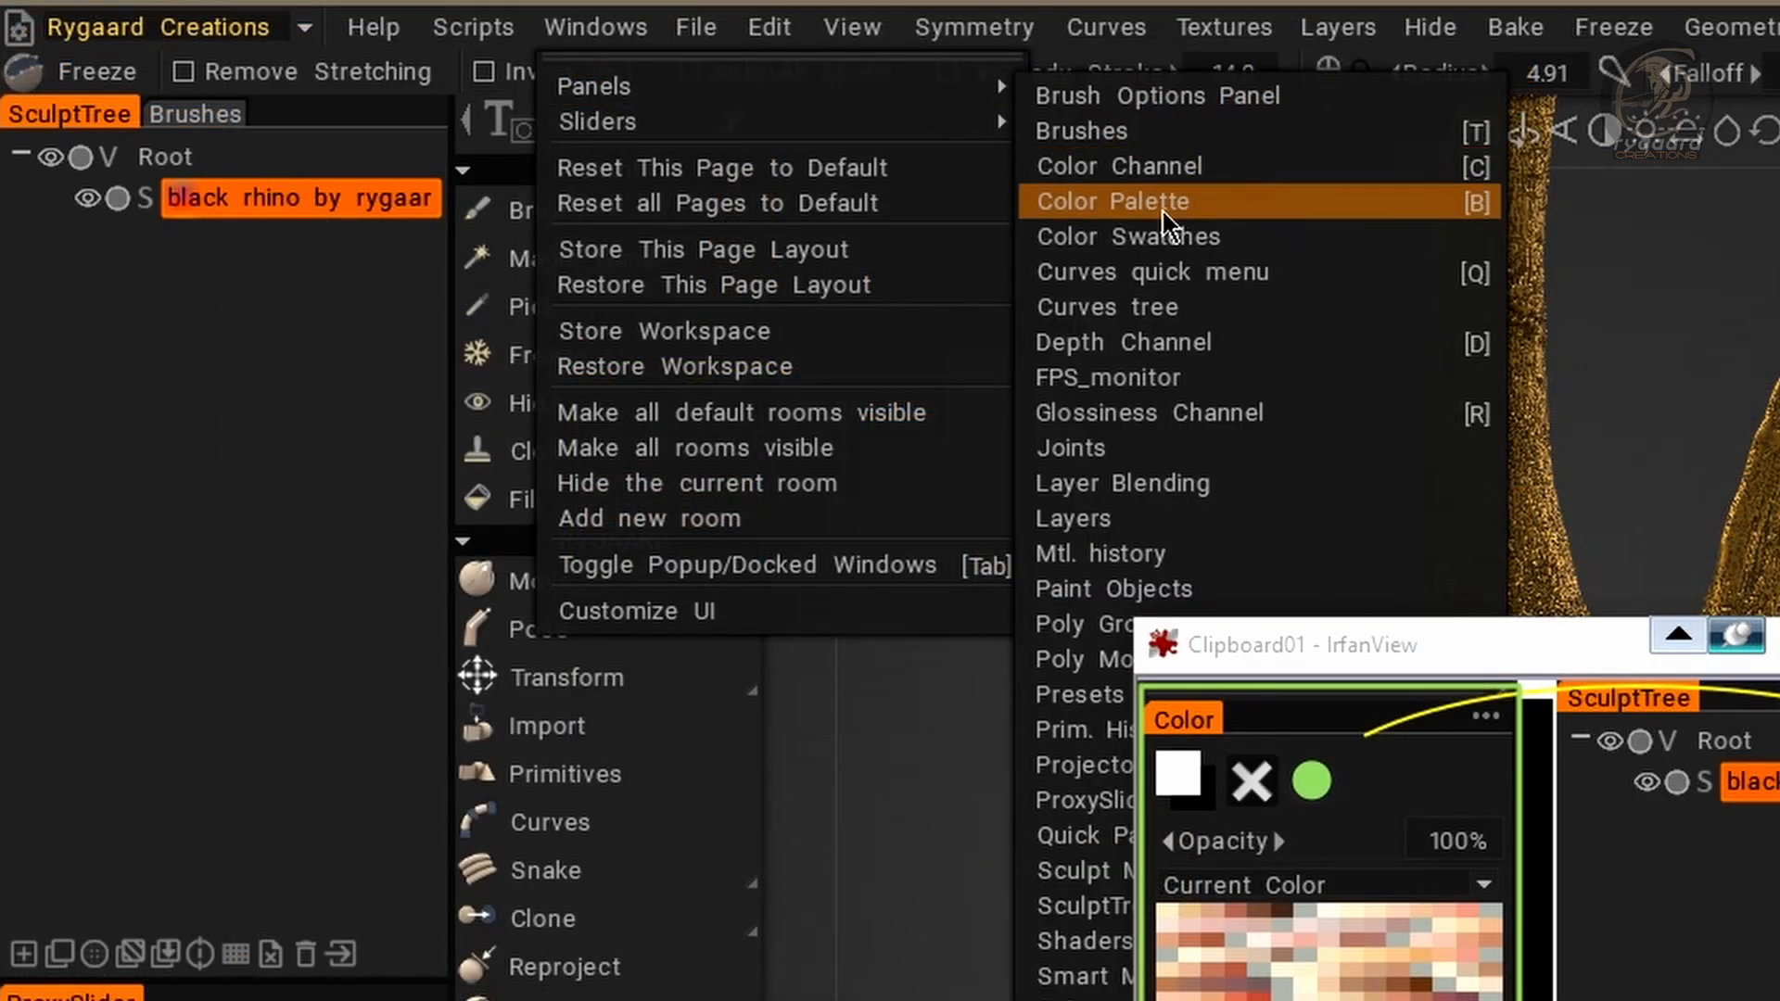
{"action": "left_click", "coordinate": [1213, 168]}
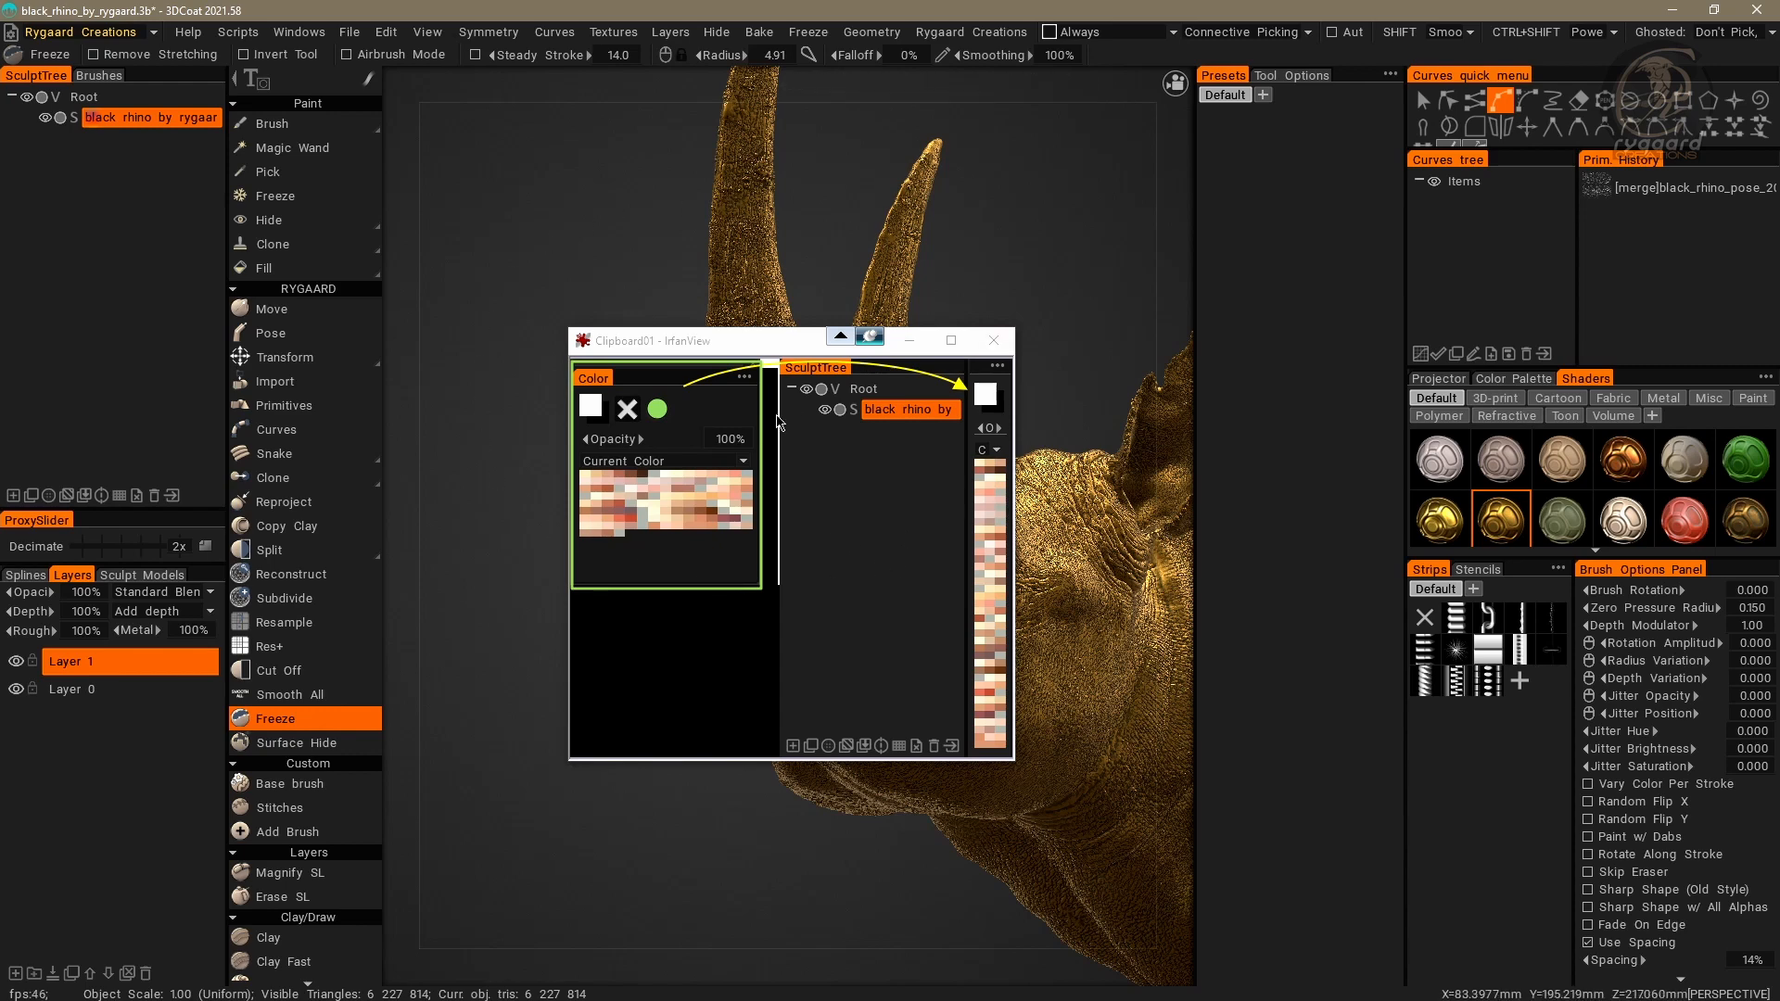
{"action": "key", "text": "Escape"}
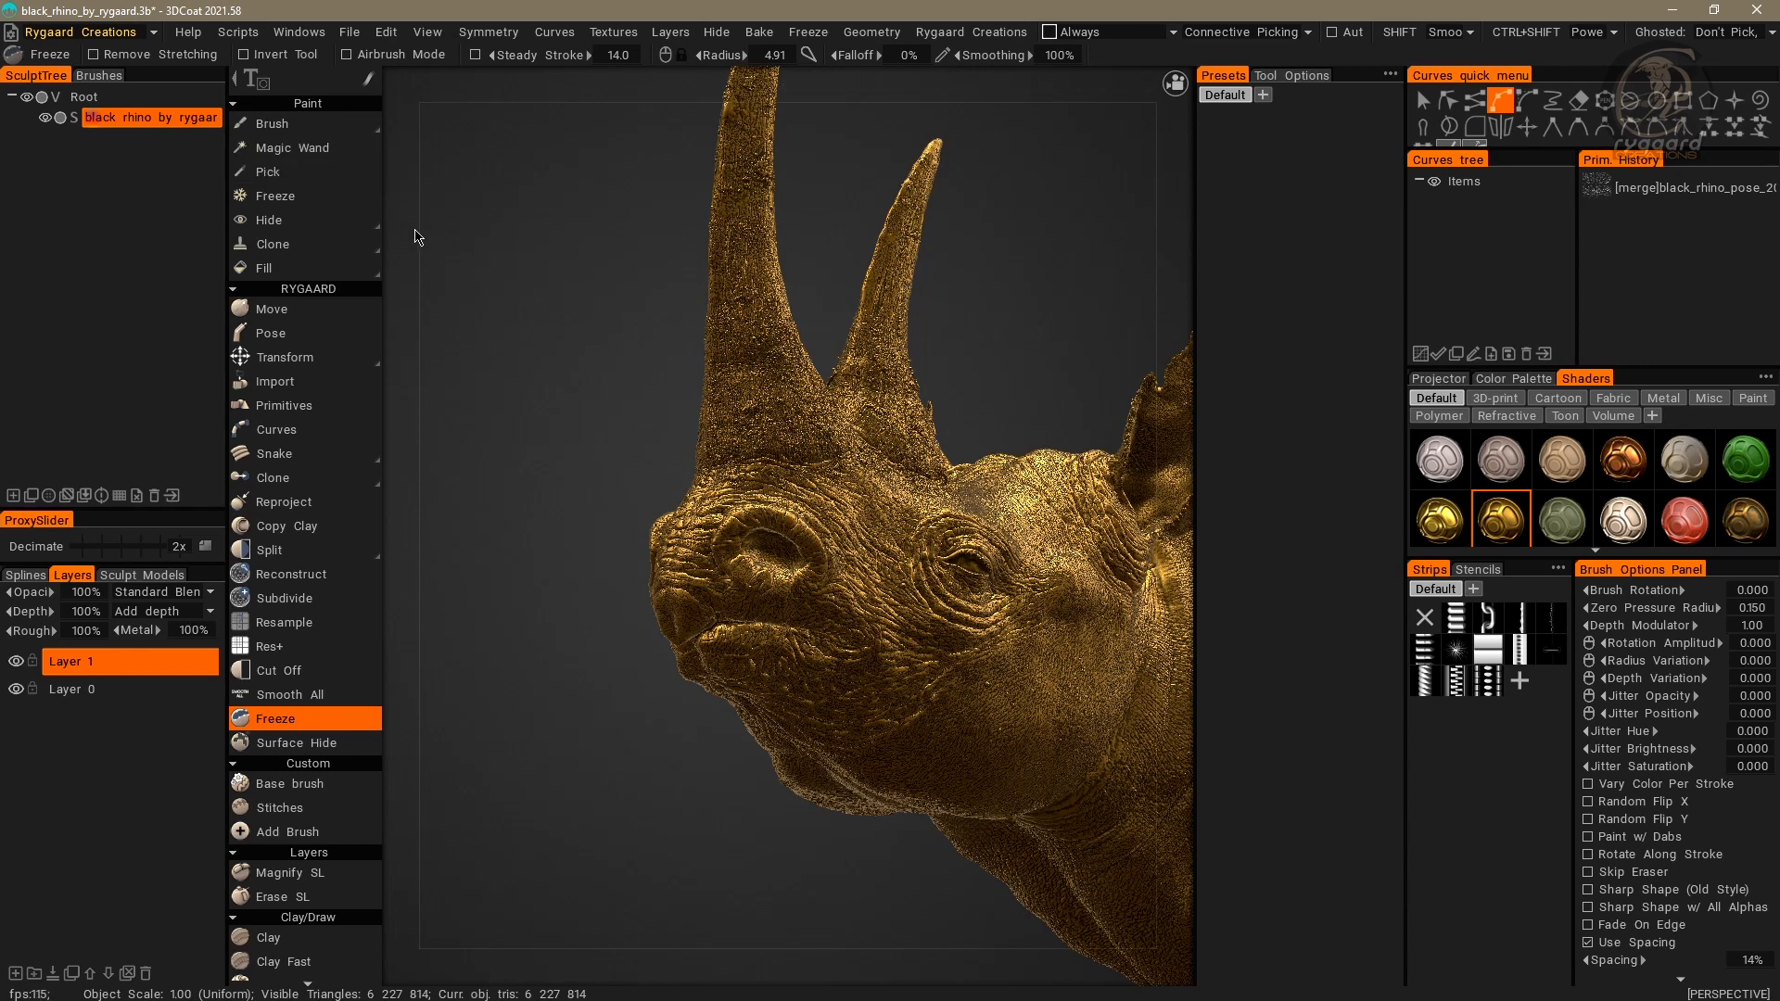
{"action": "mouse_move", "coordinate": [367, 220]}
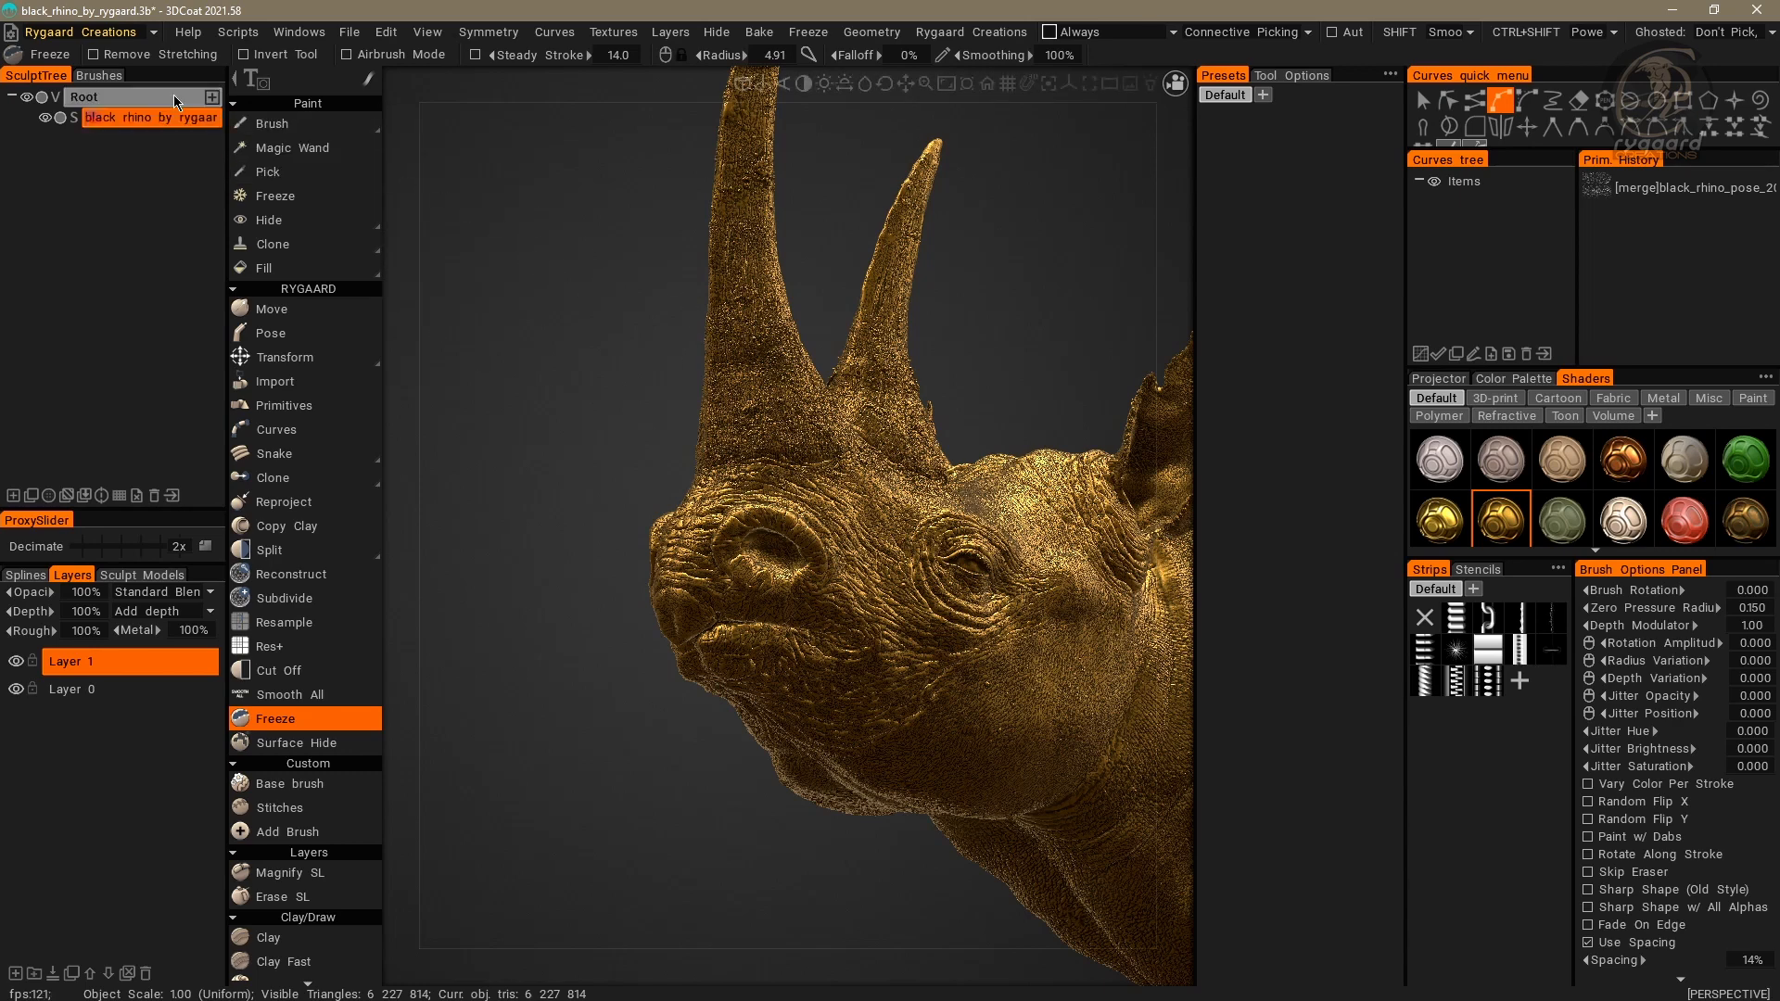
Step: Reopen the room's Toolset script and uncomment the PureIconic() line in RegisterPaint()
{"action": "left_click", "coordinate": [11, 31]}
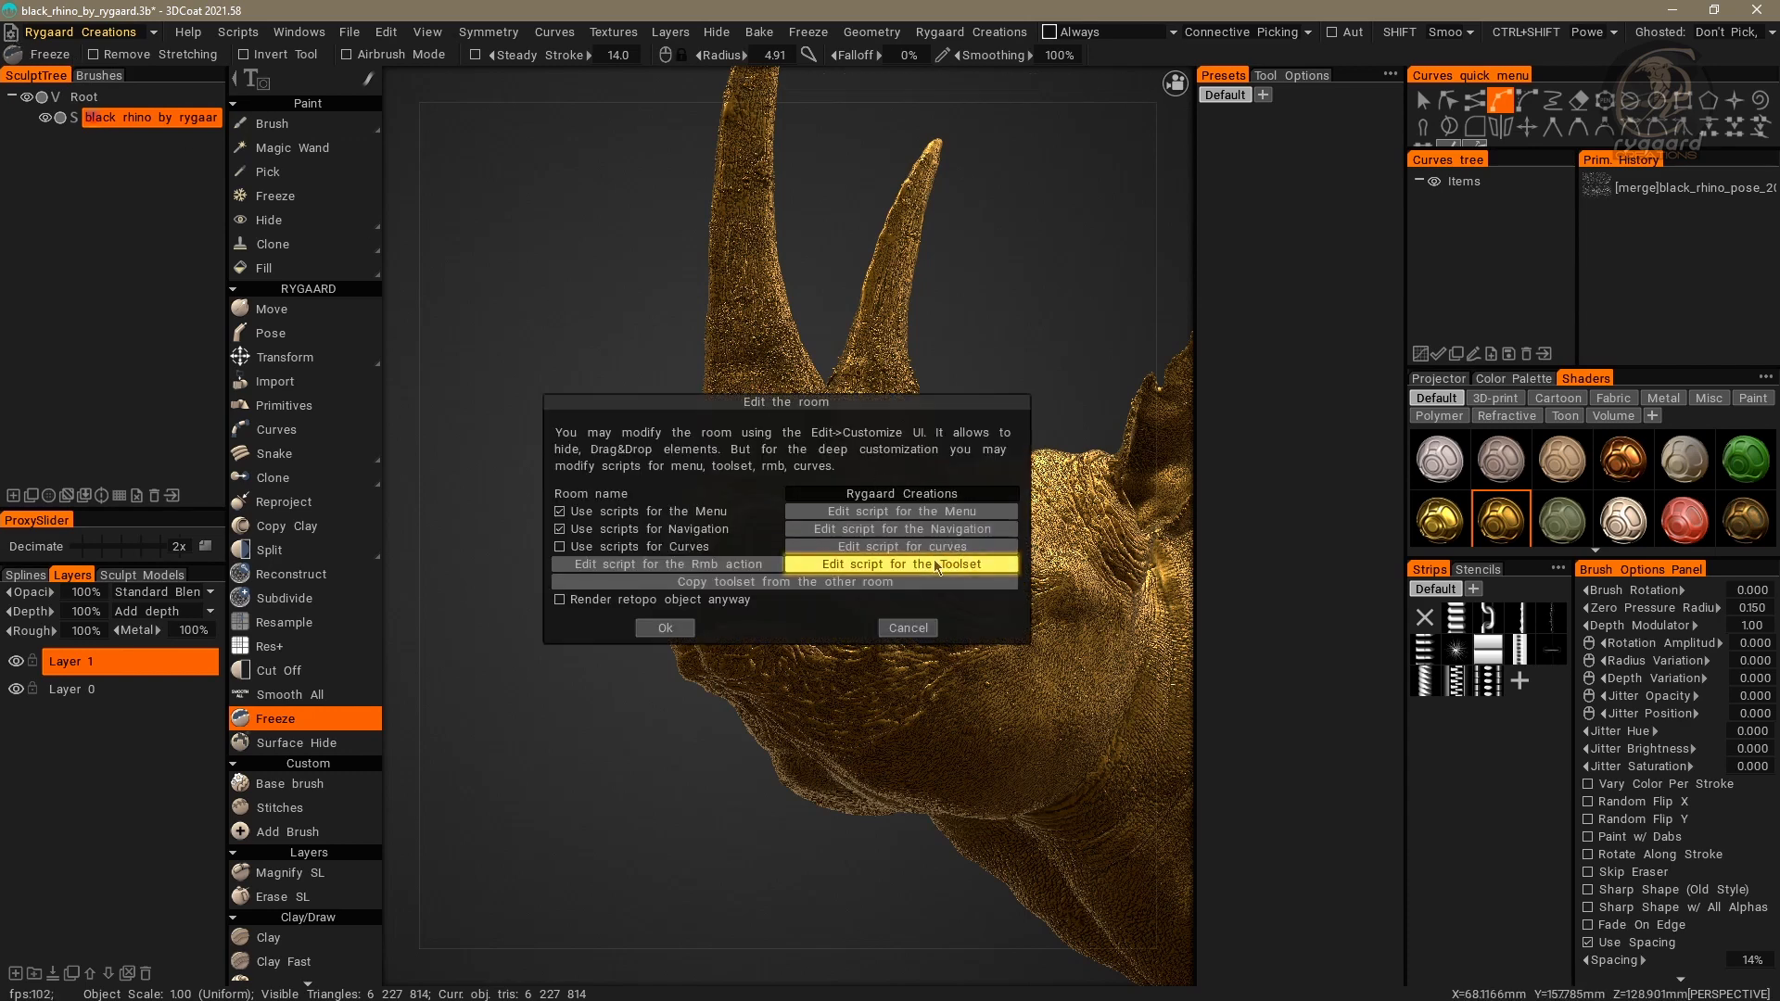
{"action": "left_click", "coordinate": [970, 556]}
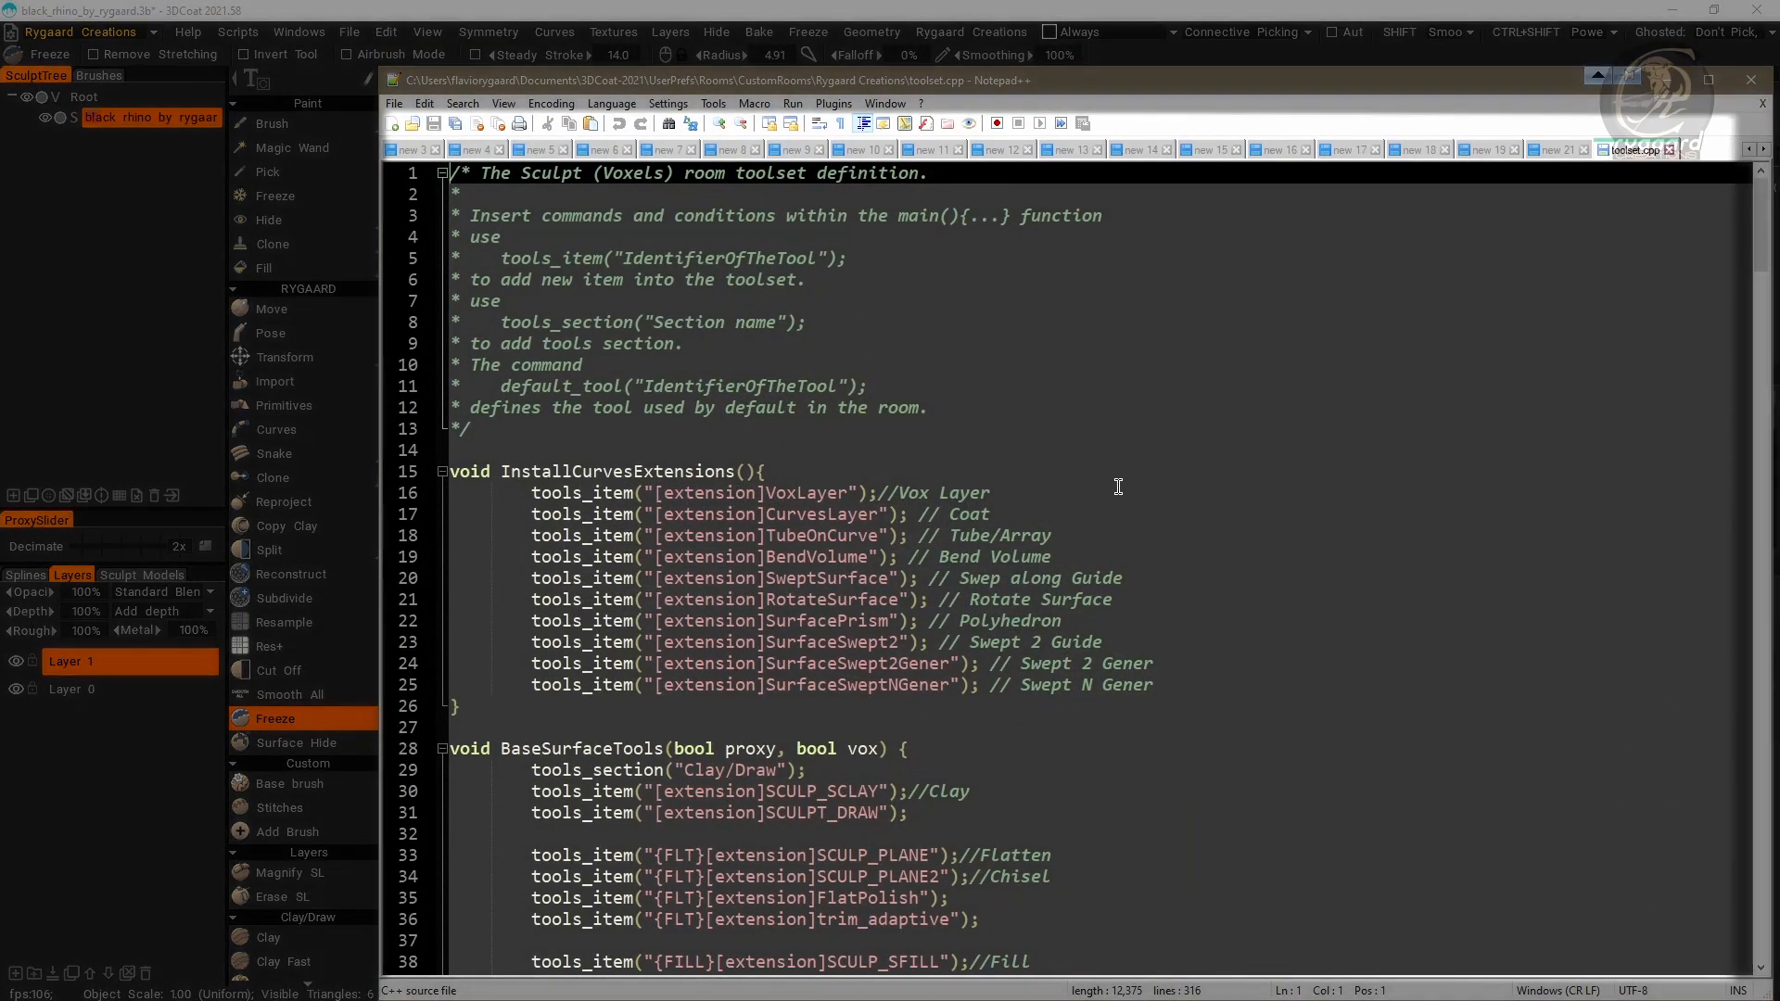
{"action": "scroll", "coordinate": [1709, 227], "scroll_direction": "down", "scroll_amount": 20}
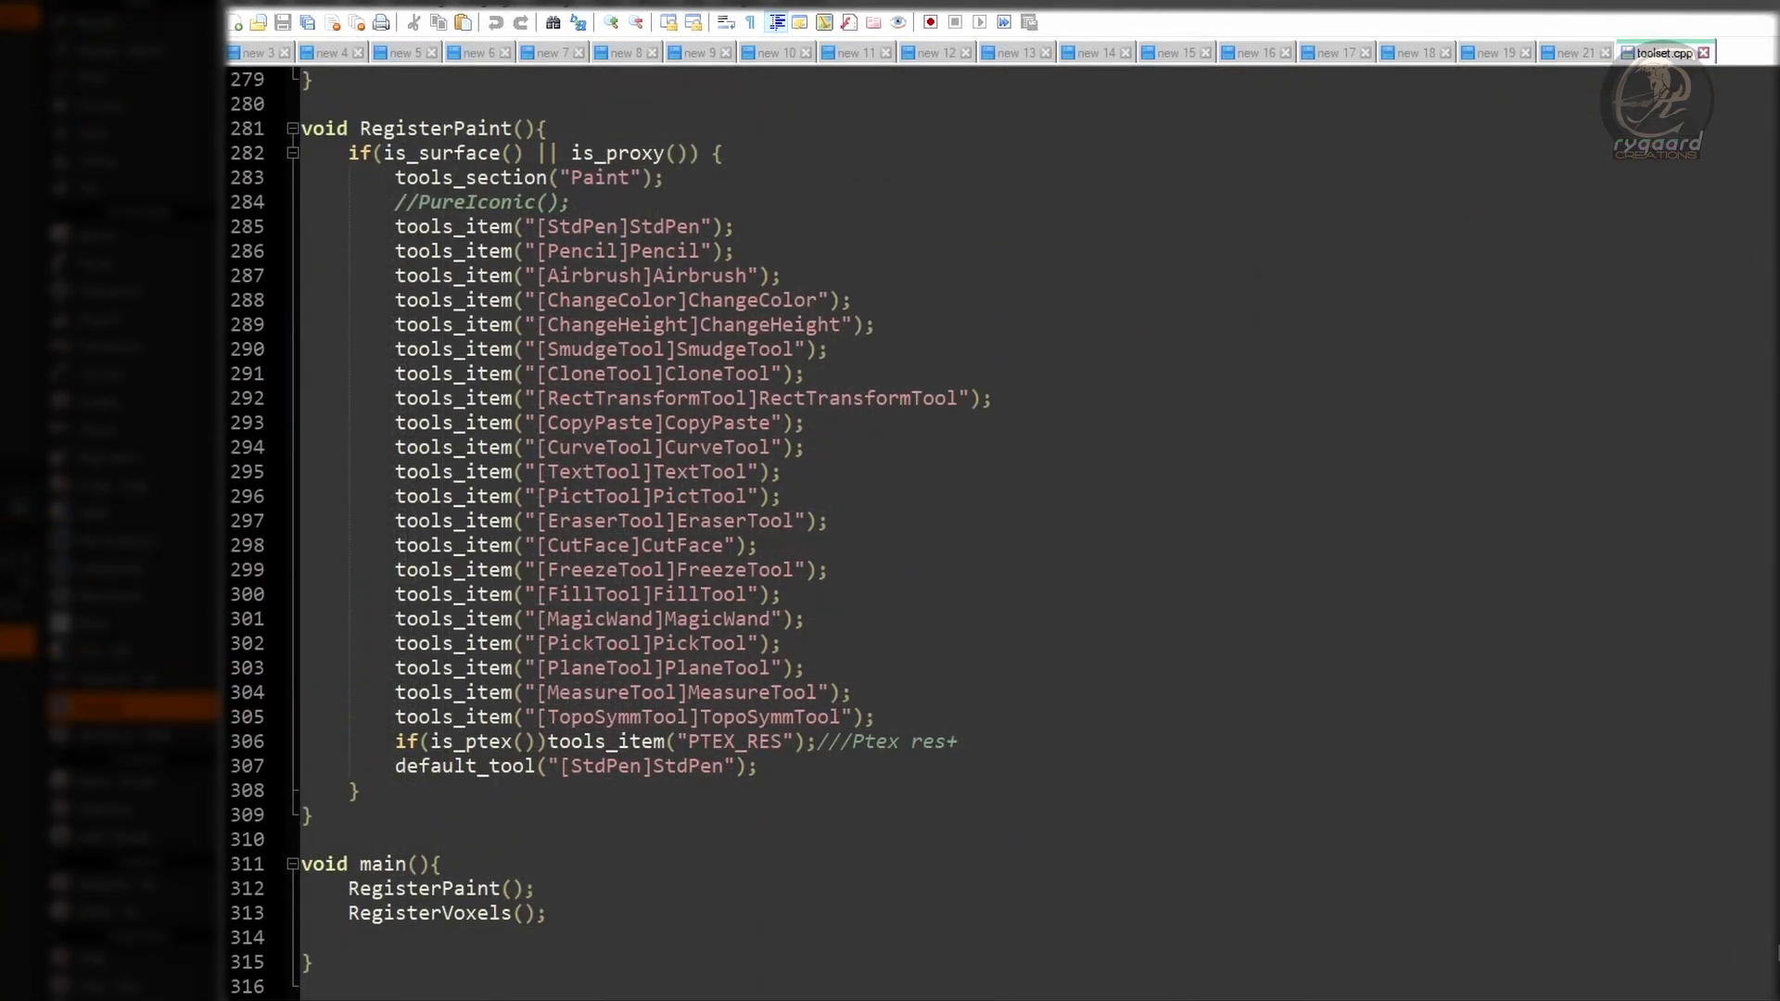
{"action": "left_click", "coordinate": [554, 130]}
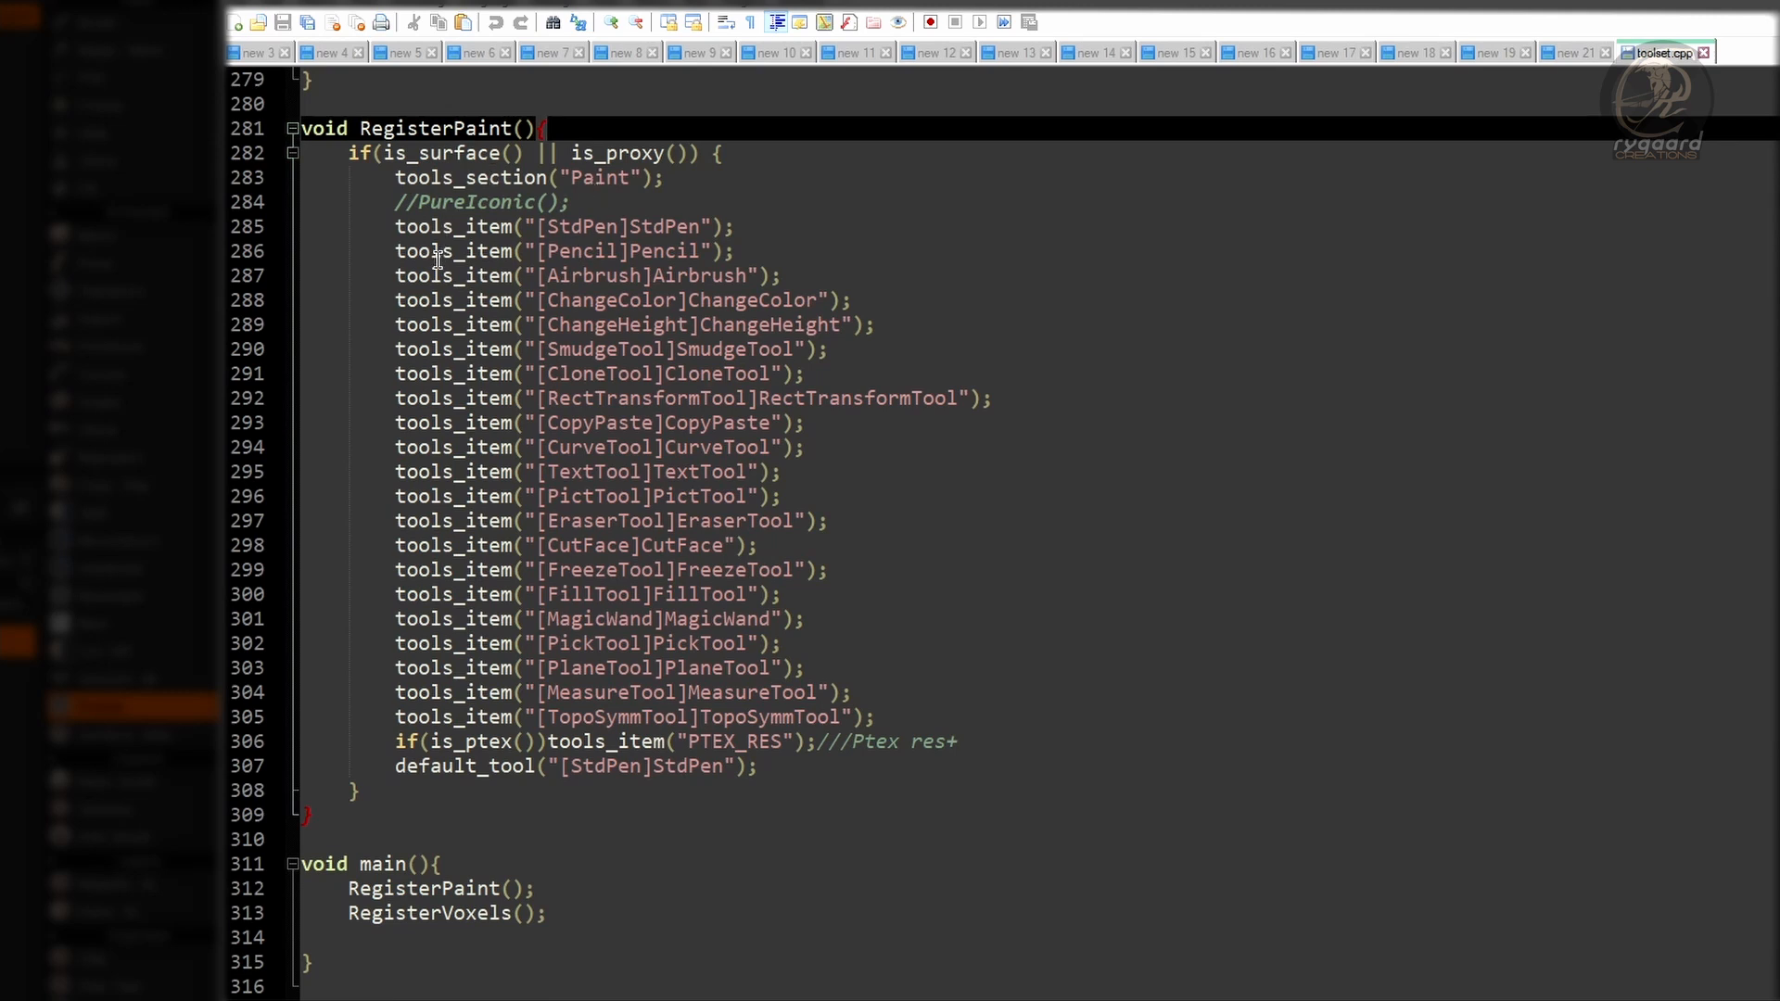
{"action": "left_click", "coordinate": [389, 201]}
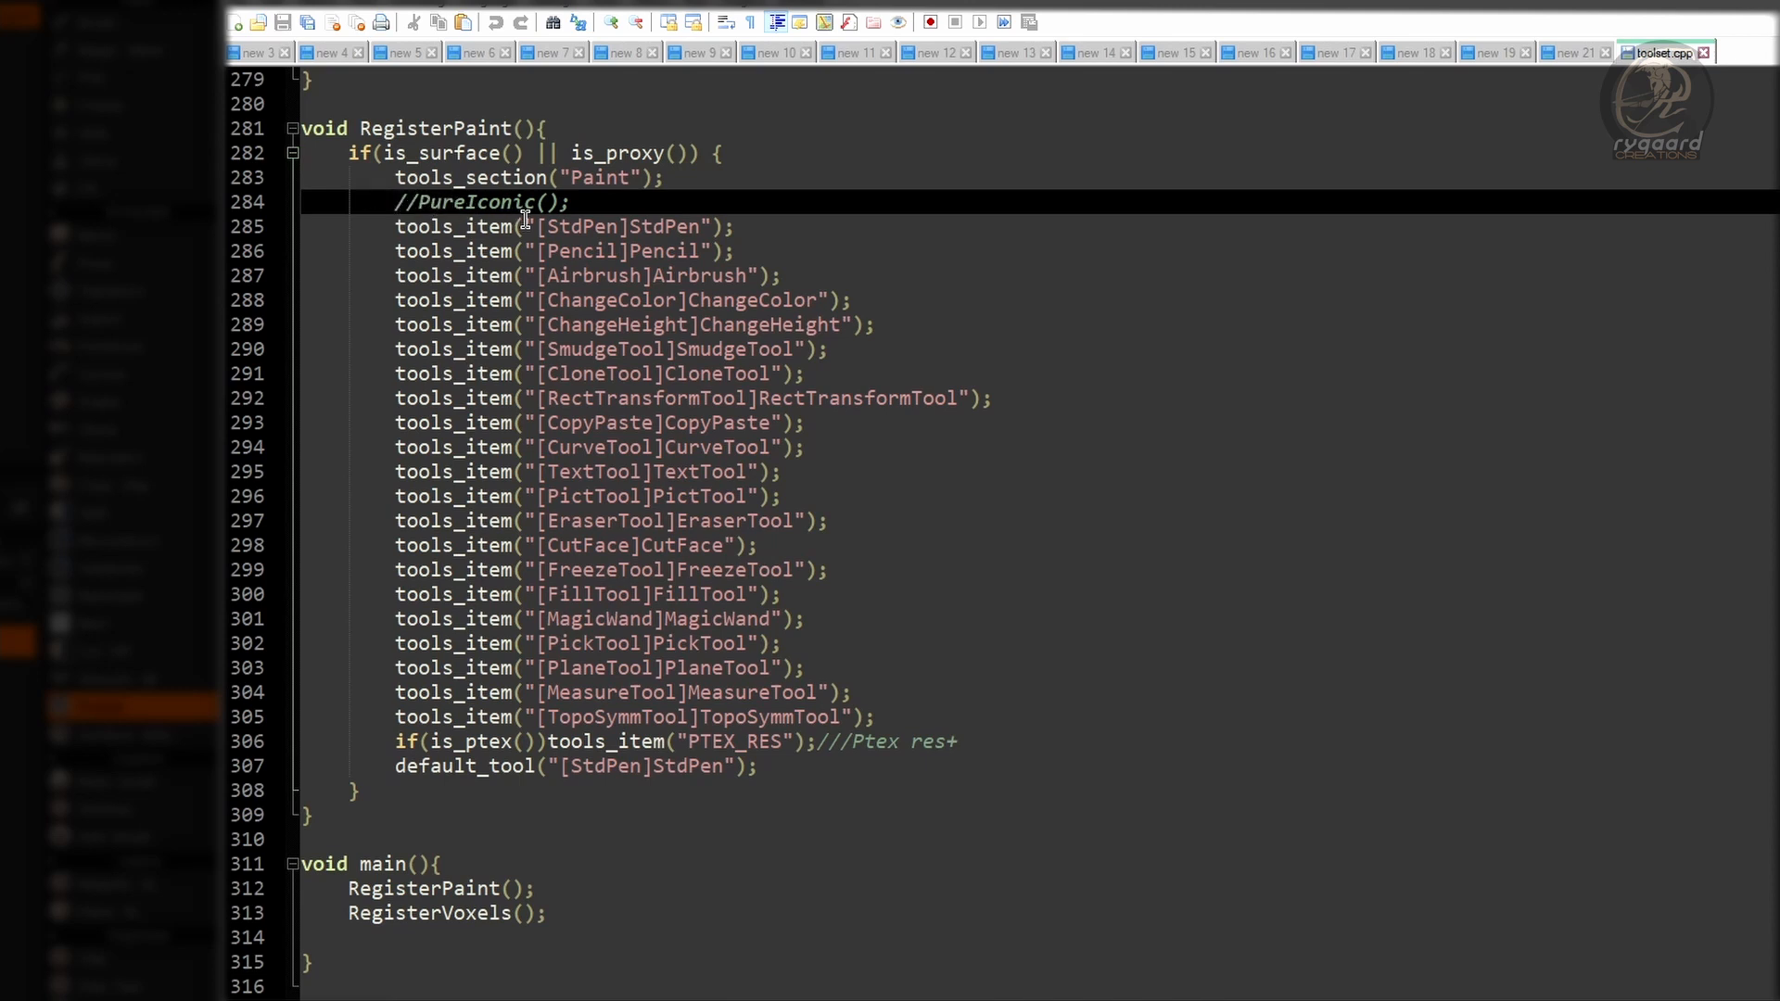
{"action": "key", "text": "Delete"}
{"action": "key", "text": "Delete"}
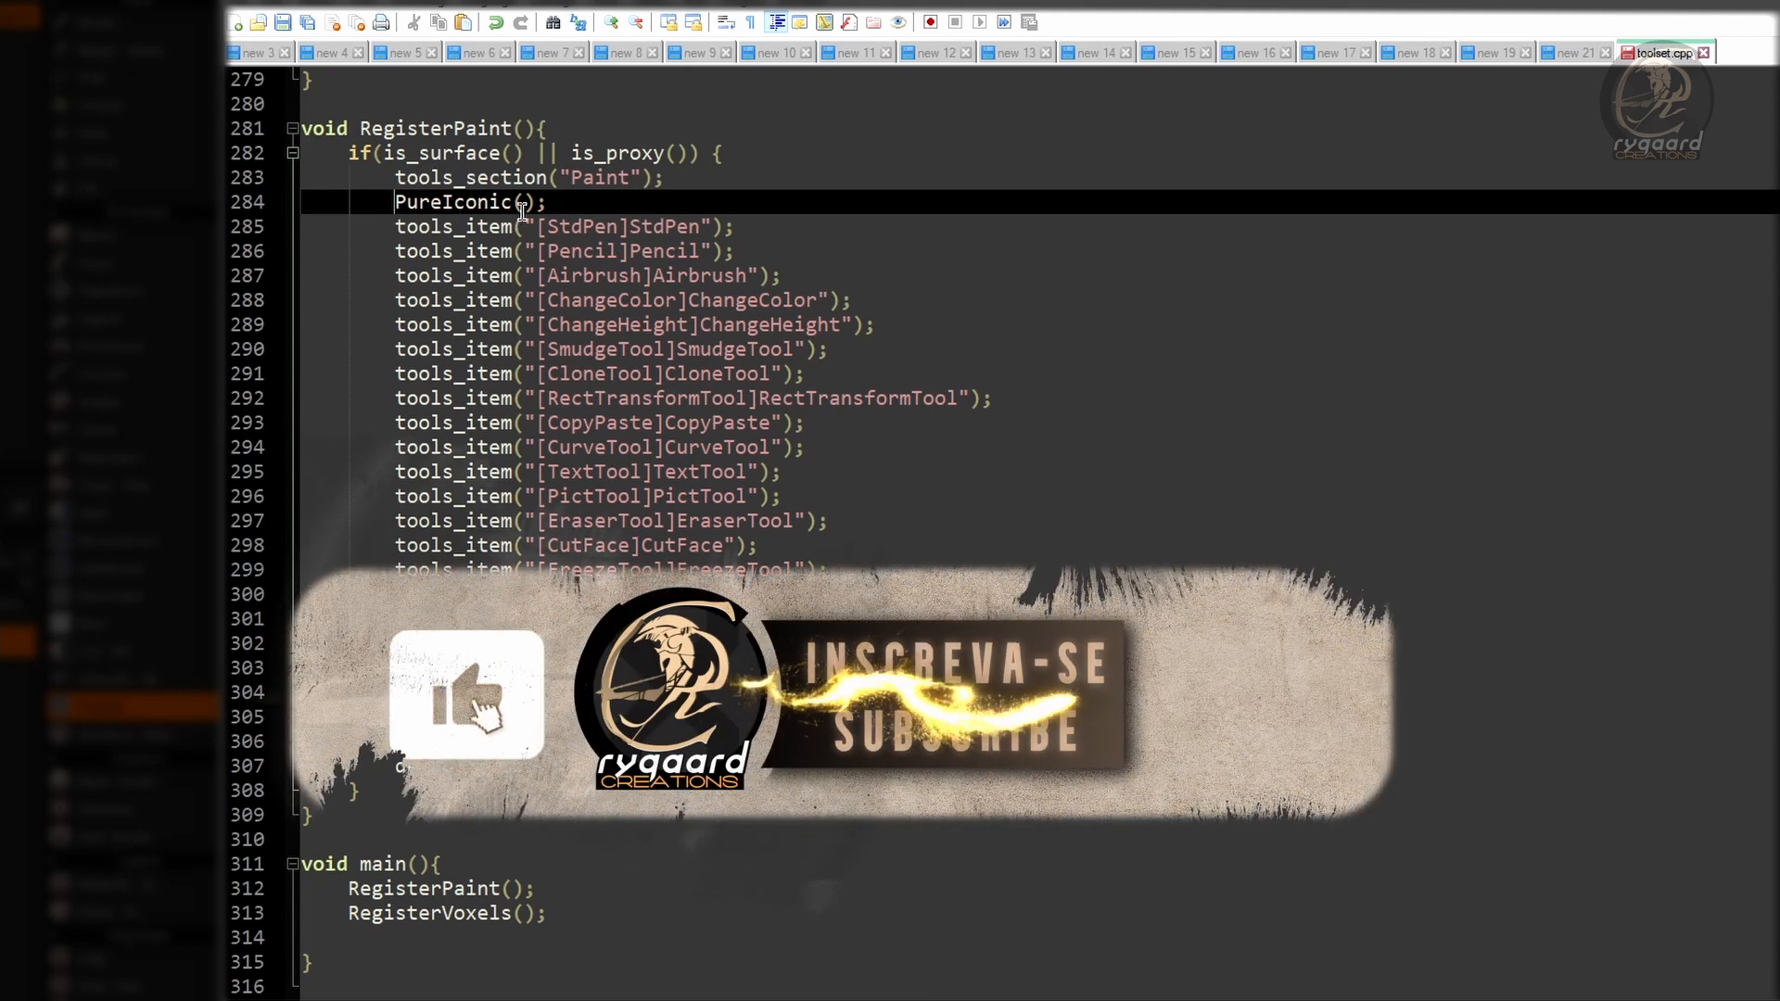
Step: Add an empty if(IsInRoom("Paint")){ } block directly below the tools_section("Paint") line
{"action": "left_click", "coordinate": [586, 202]}
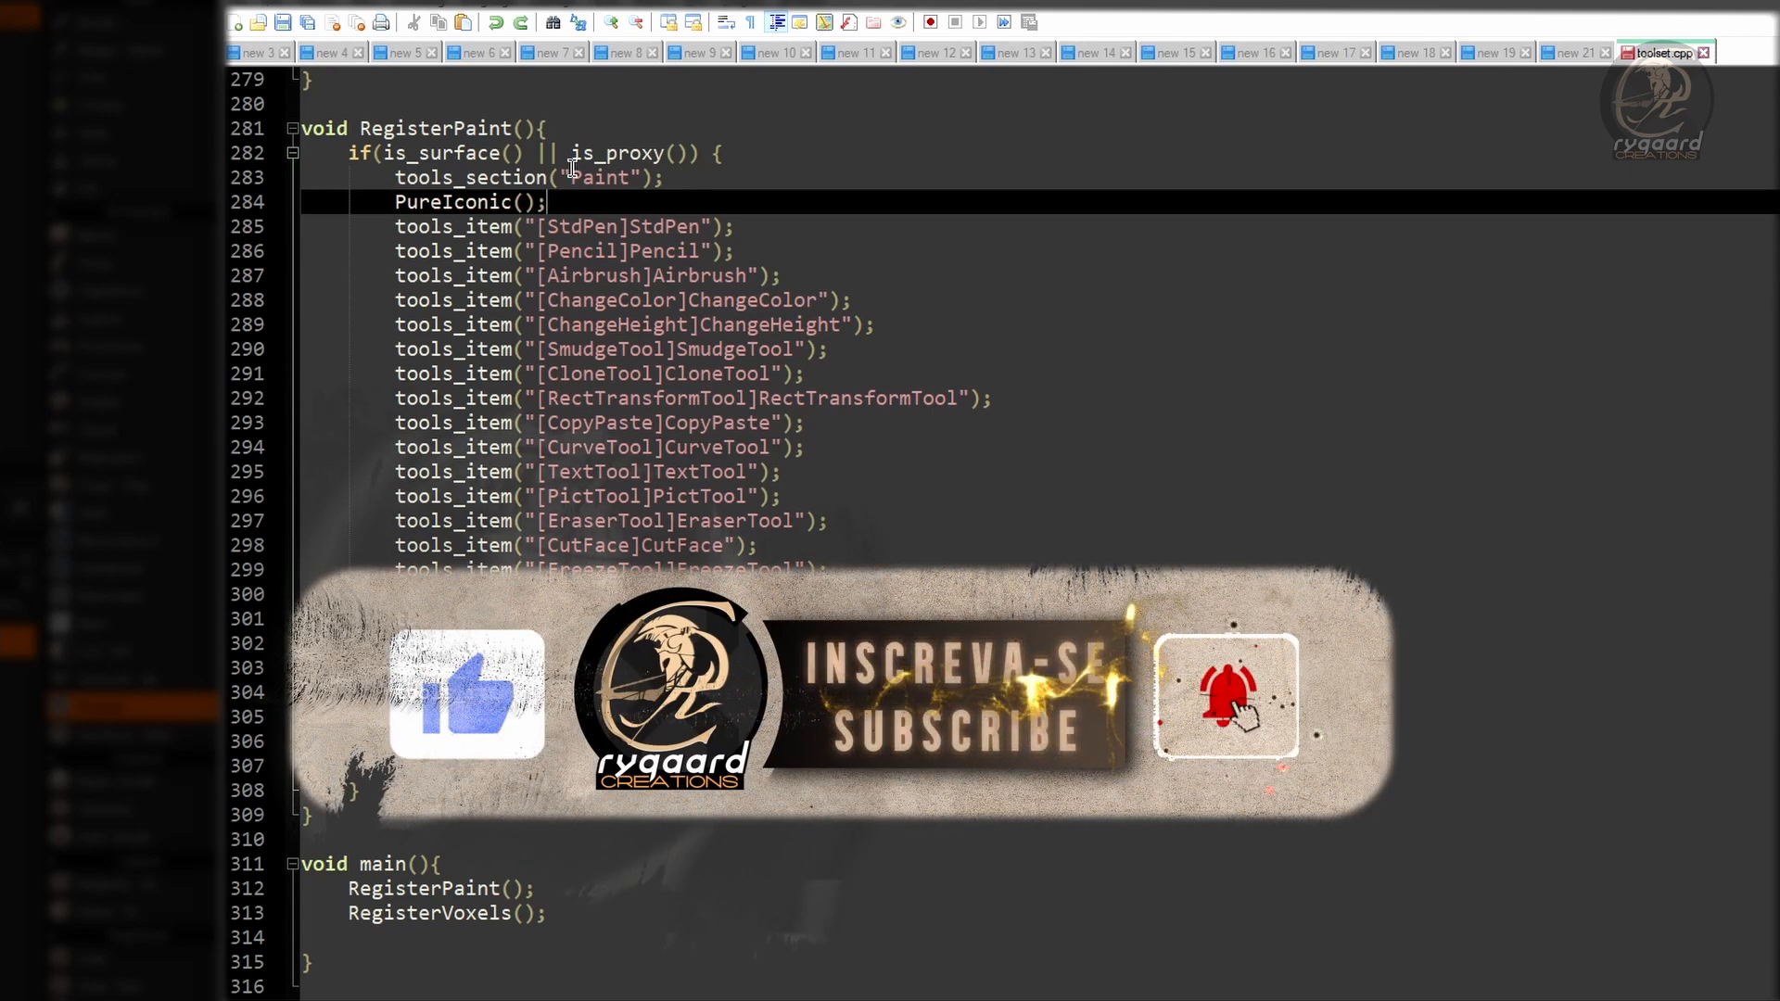
{"action": "left_click", "coordinate": [695, 176]}
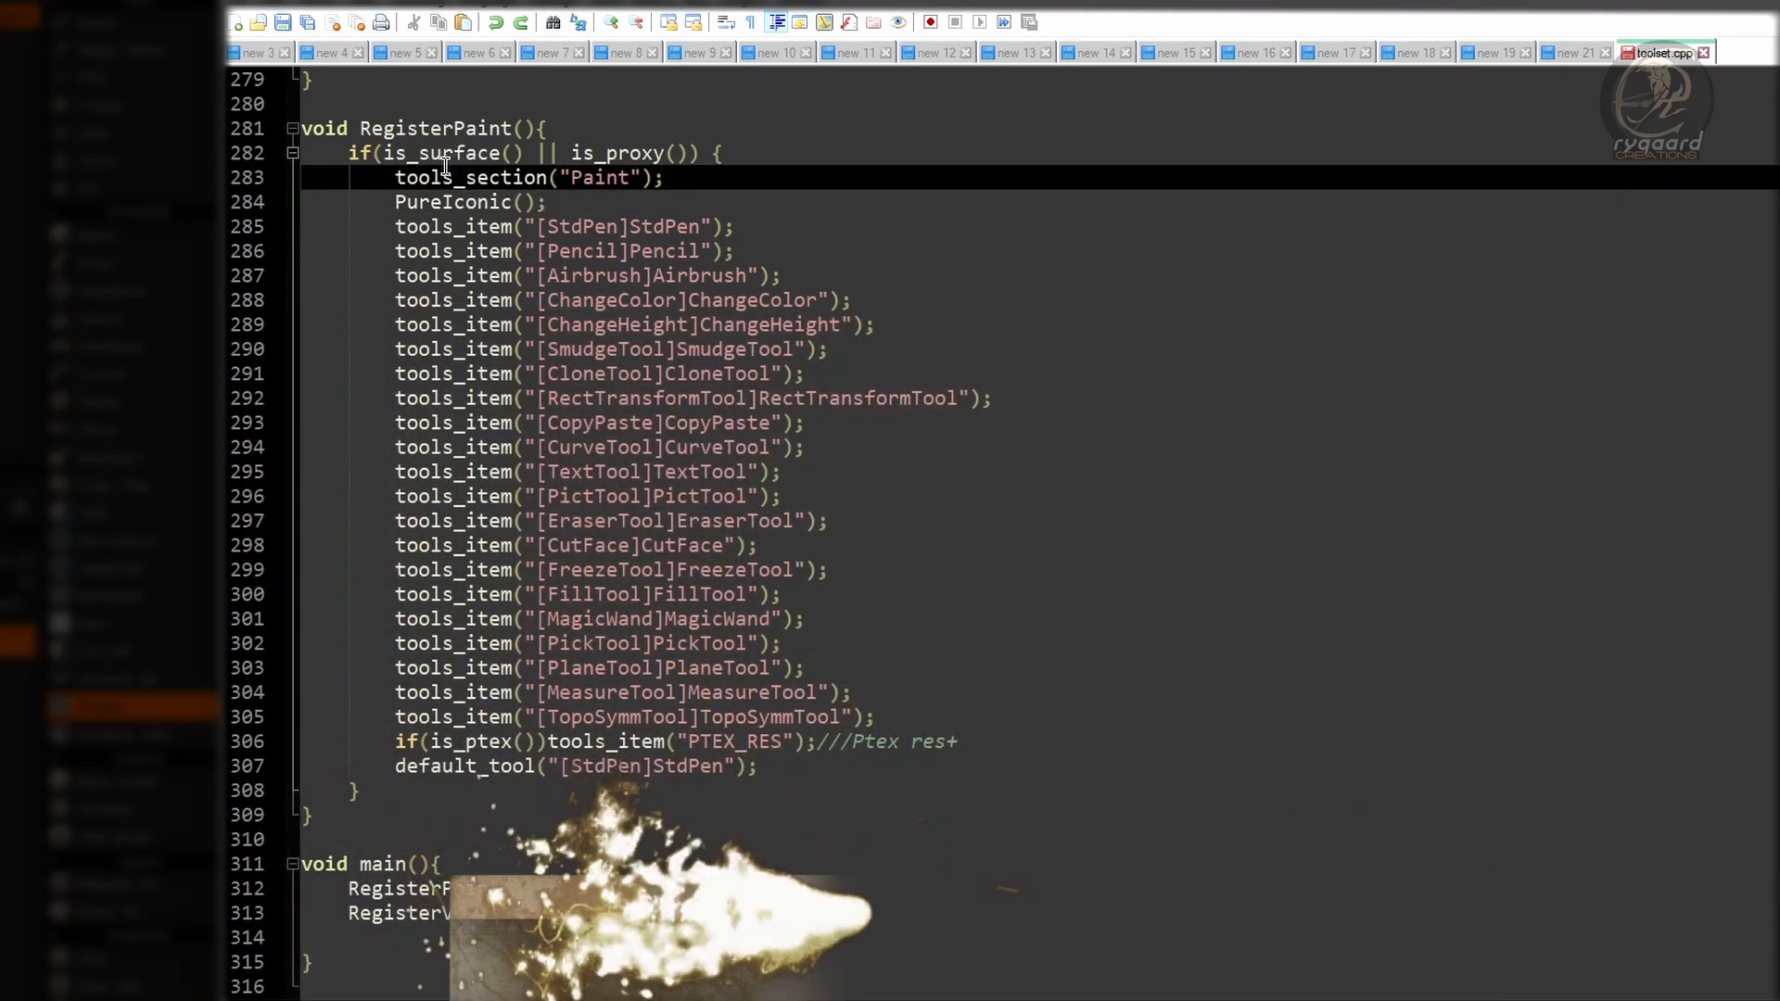
{"action": "key", "text": "Return"}
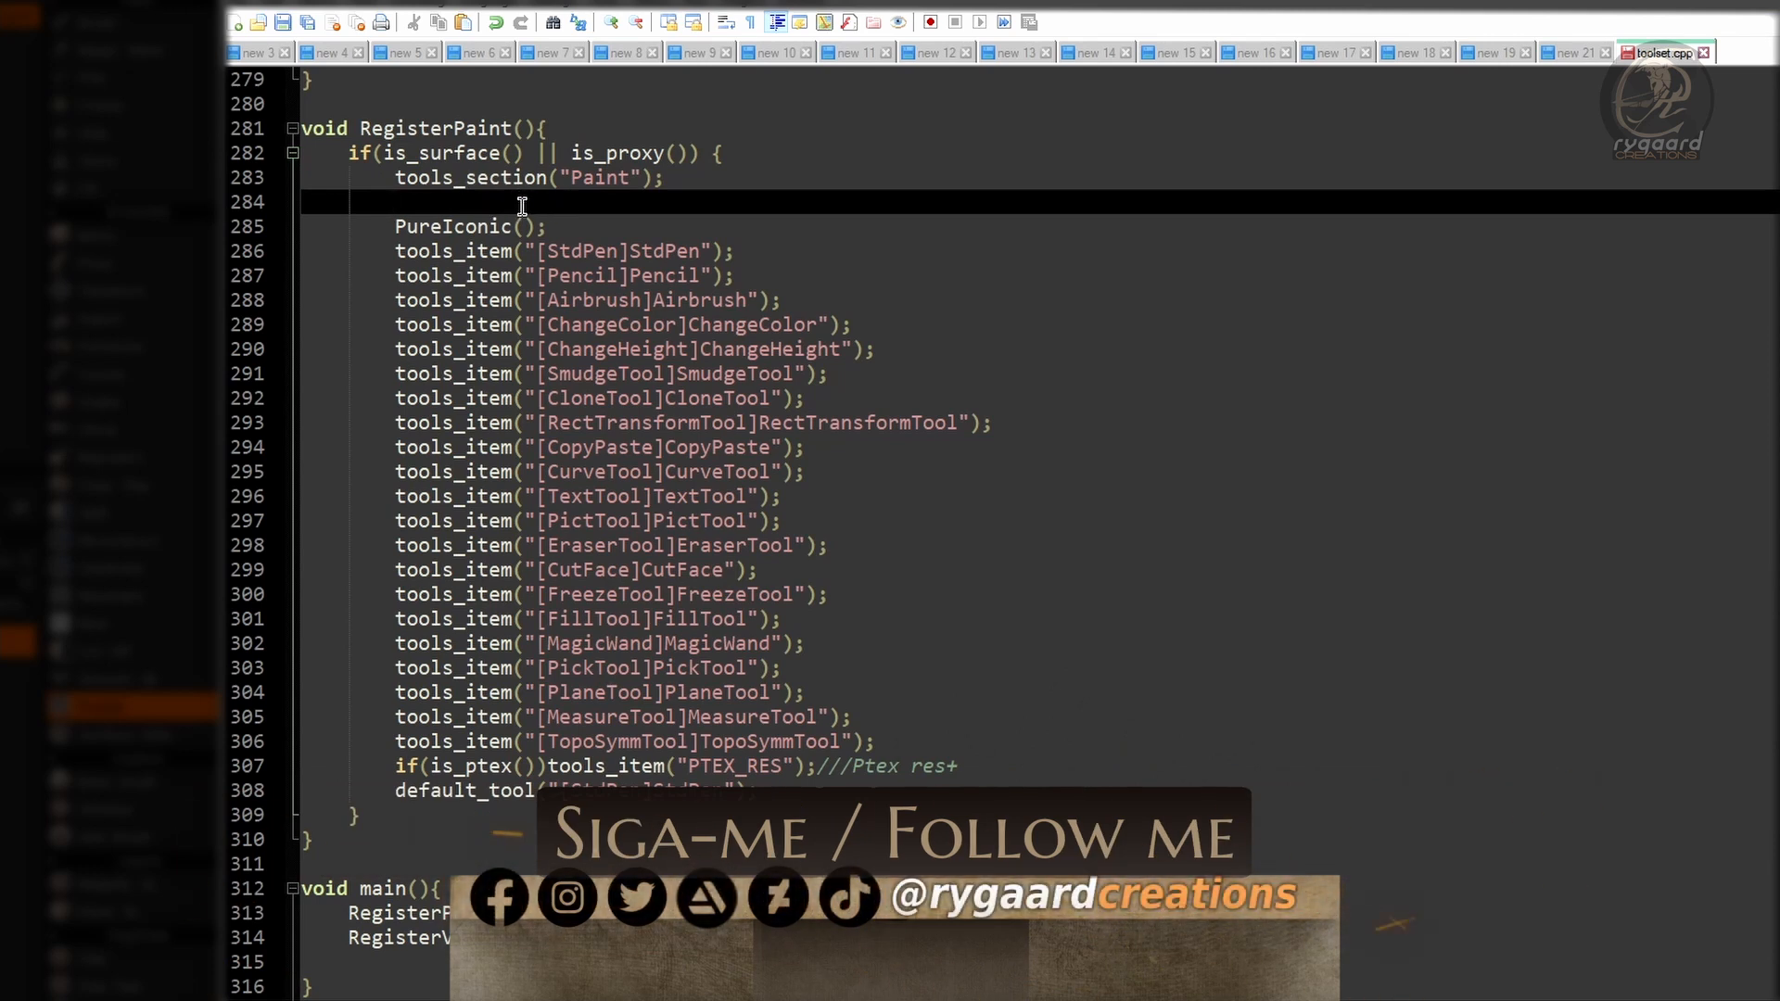
{"action": "type", "text": "if(IsInRoom(\"Paint\")){"}
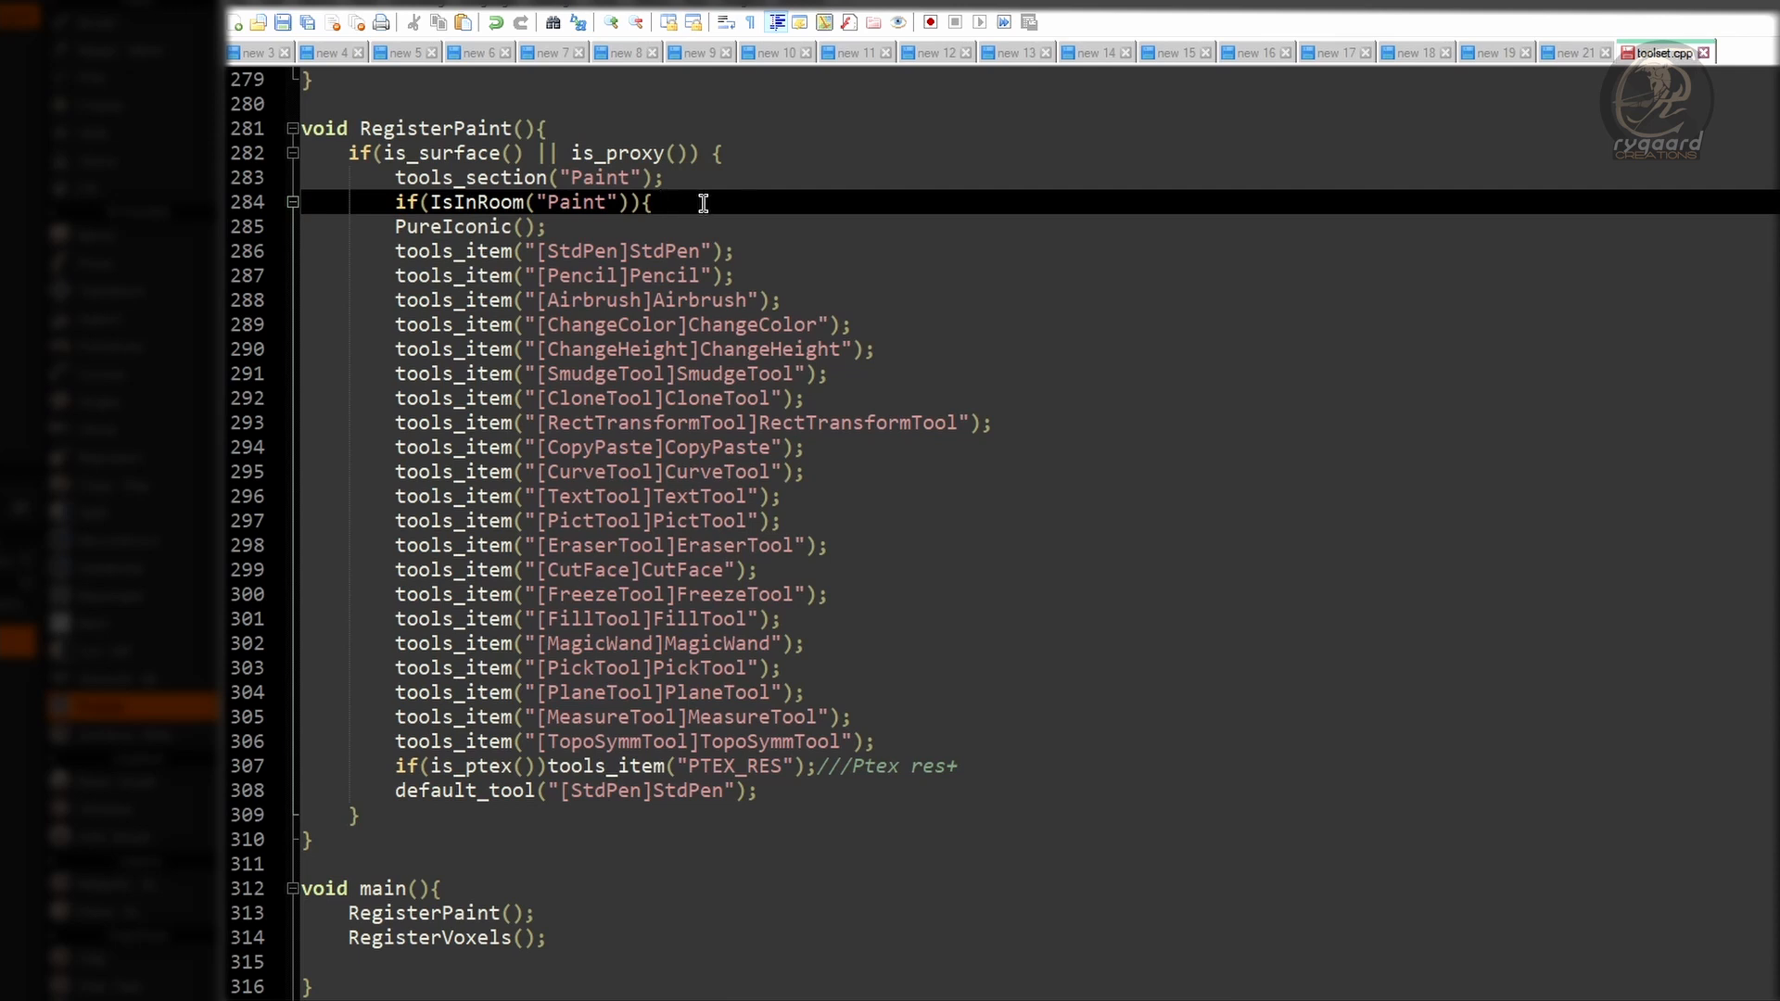
{"action": "key", "text": "Return"}
{"action": "key", "text": "Return"}
{"action": "type", "text": "}"}
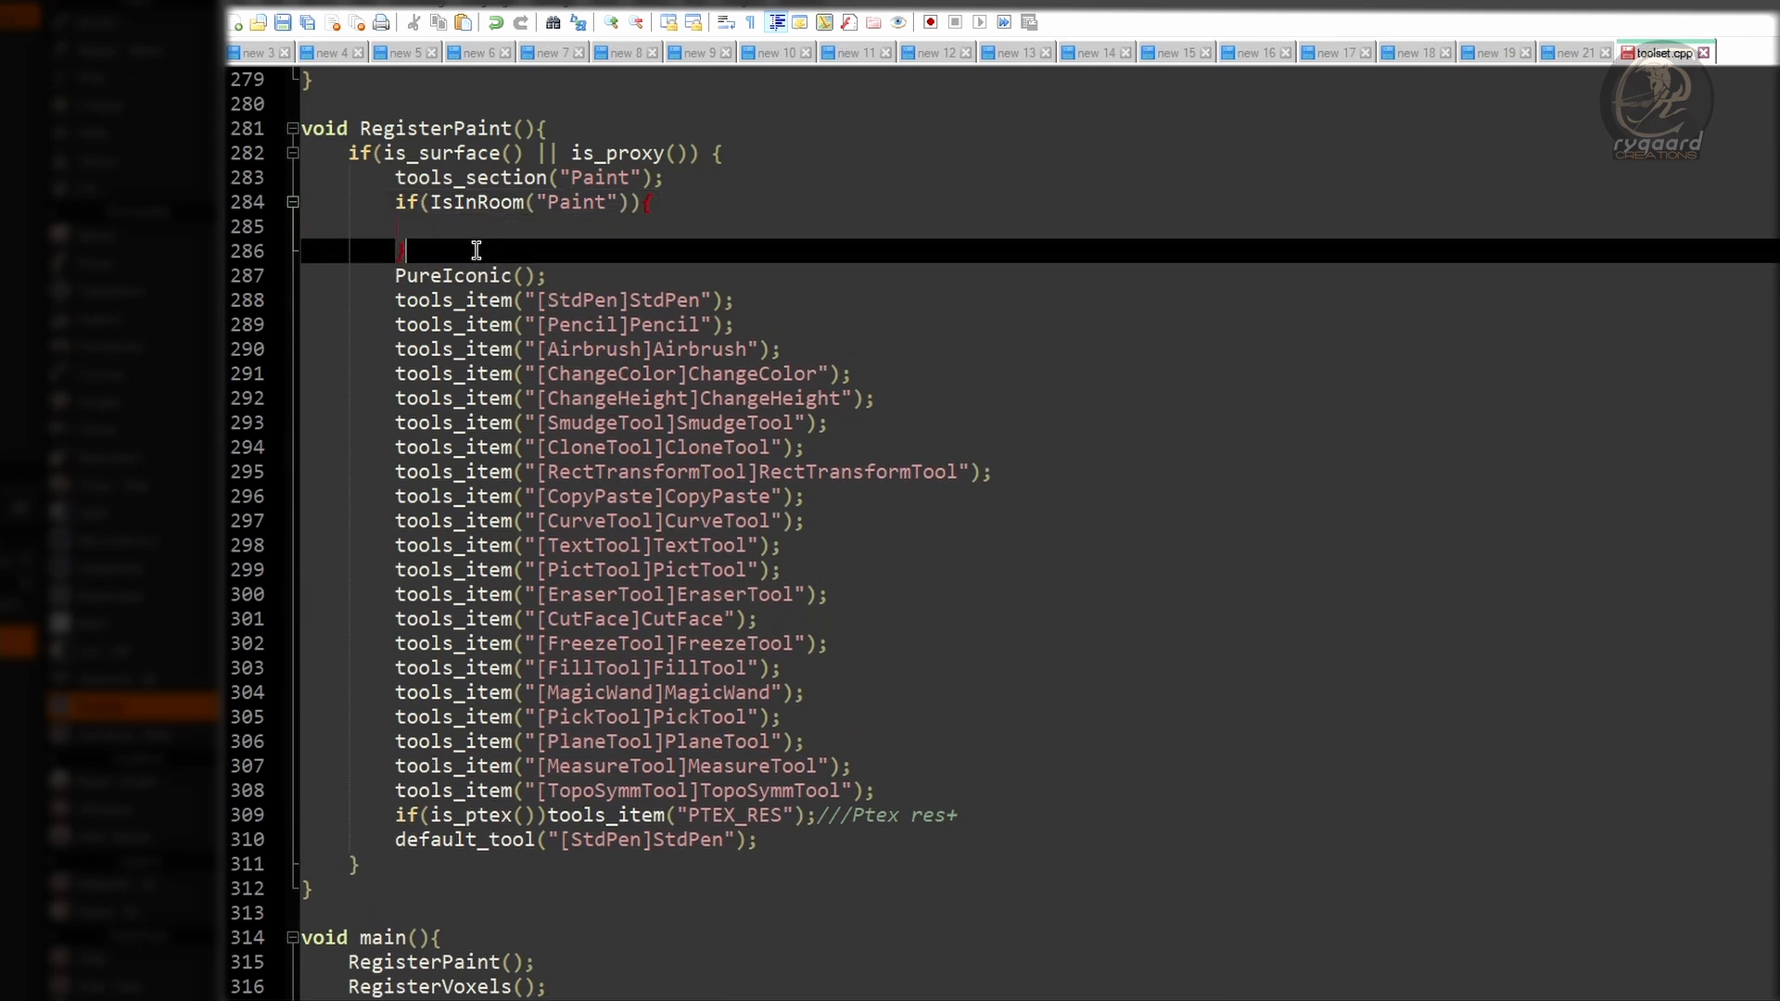
Step: Move the PureIconic(); call inside the IsInRoom("Paint") block and indent it one level
{"action": "left_click", "coordinate": [459, 227]}
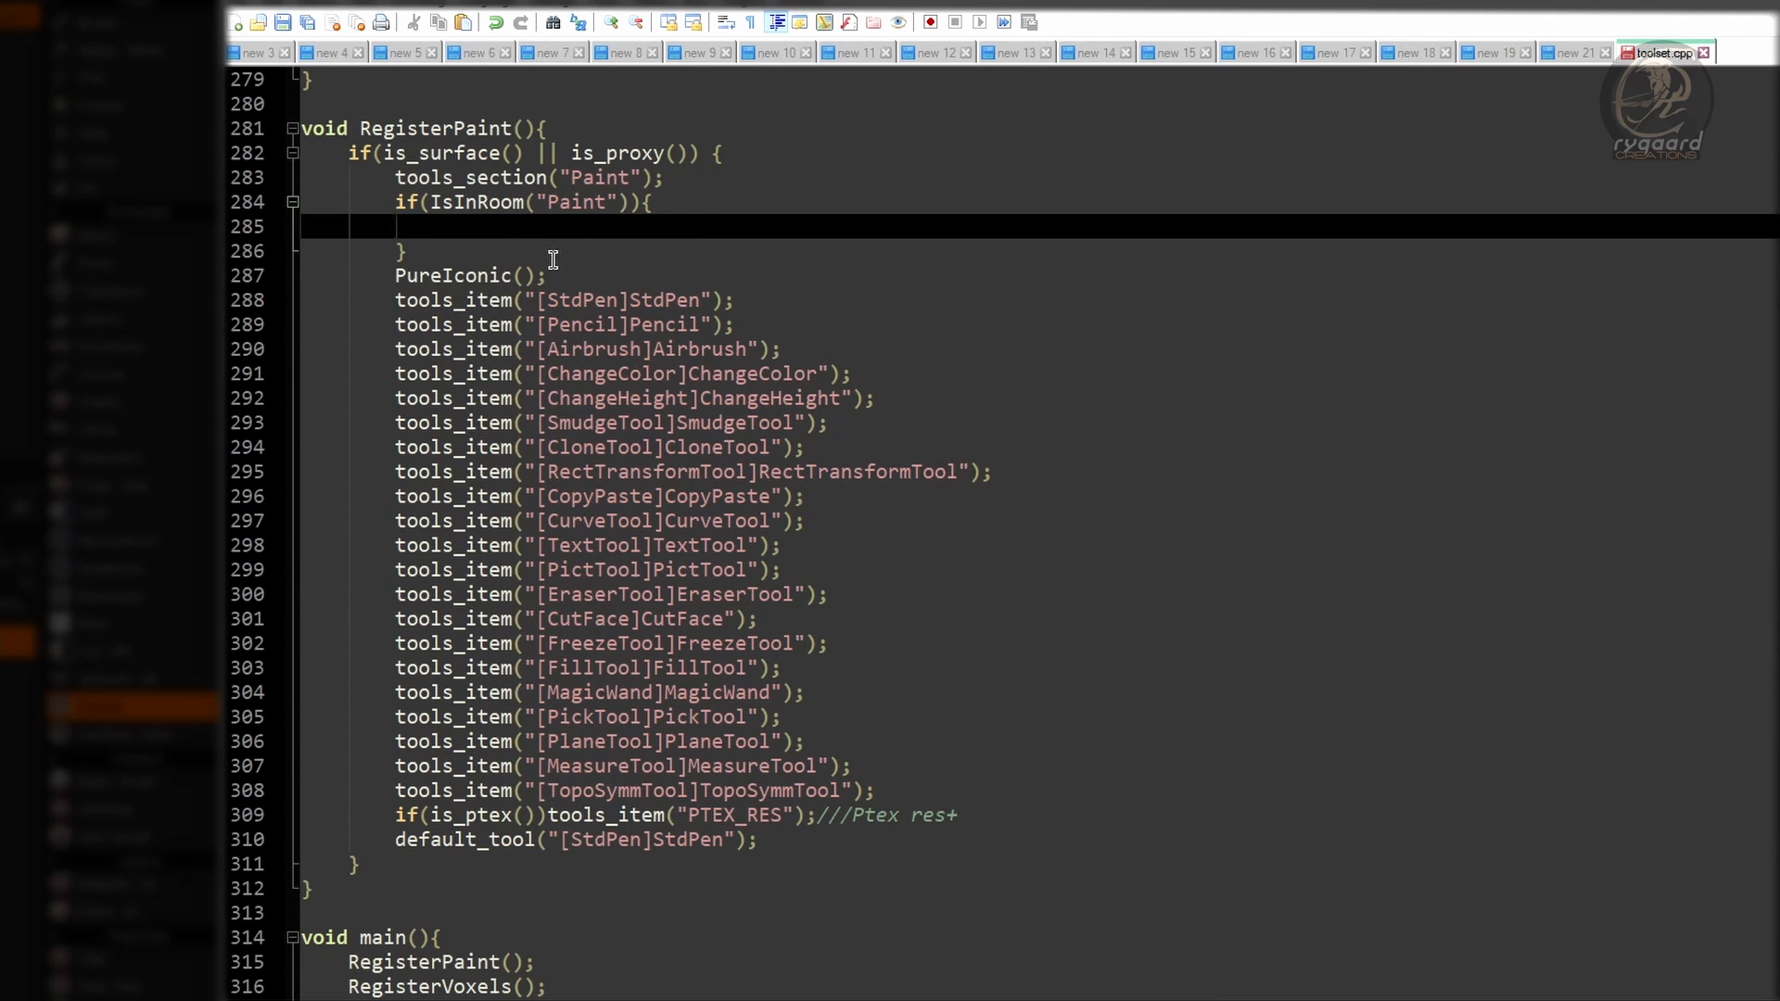
{"action": "left_click", "coordinate": [390, 277]}
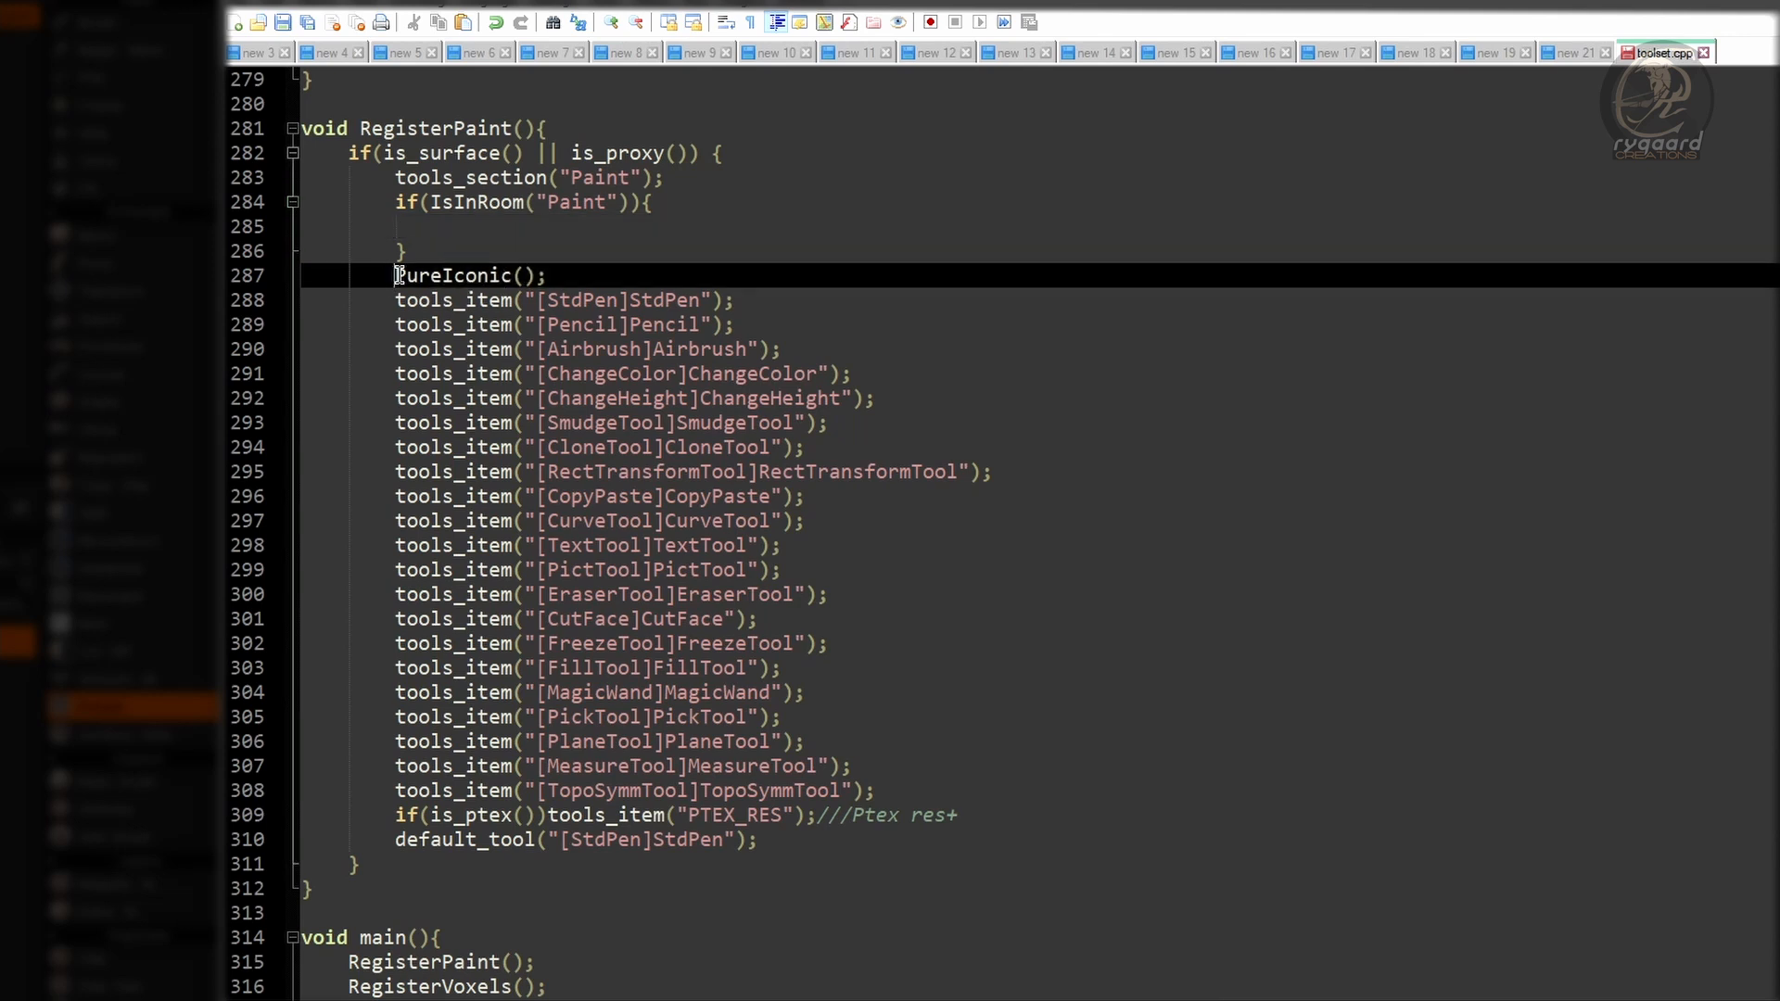
{"action": "double_click", "coordinate": [556, 275]}
{"action": "left_click", "coordinate": [389, 276]}
{"action": "left_click", "coordinate": [585, 275], "text": "shift"}
{"action": "left_click_drag", "start_coordinate": [468, 276], "coordinate": [439, 236]}
{"action": "left_click", "coordinate": [388, 226]}
{"action": "key", "text": "Tab"}
{"action": "left_click", "coordinate": [604, 247]}
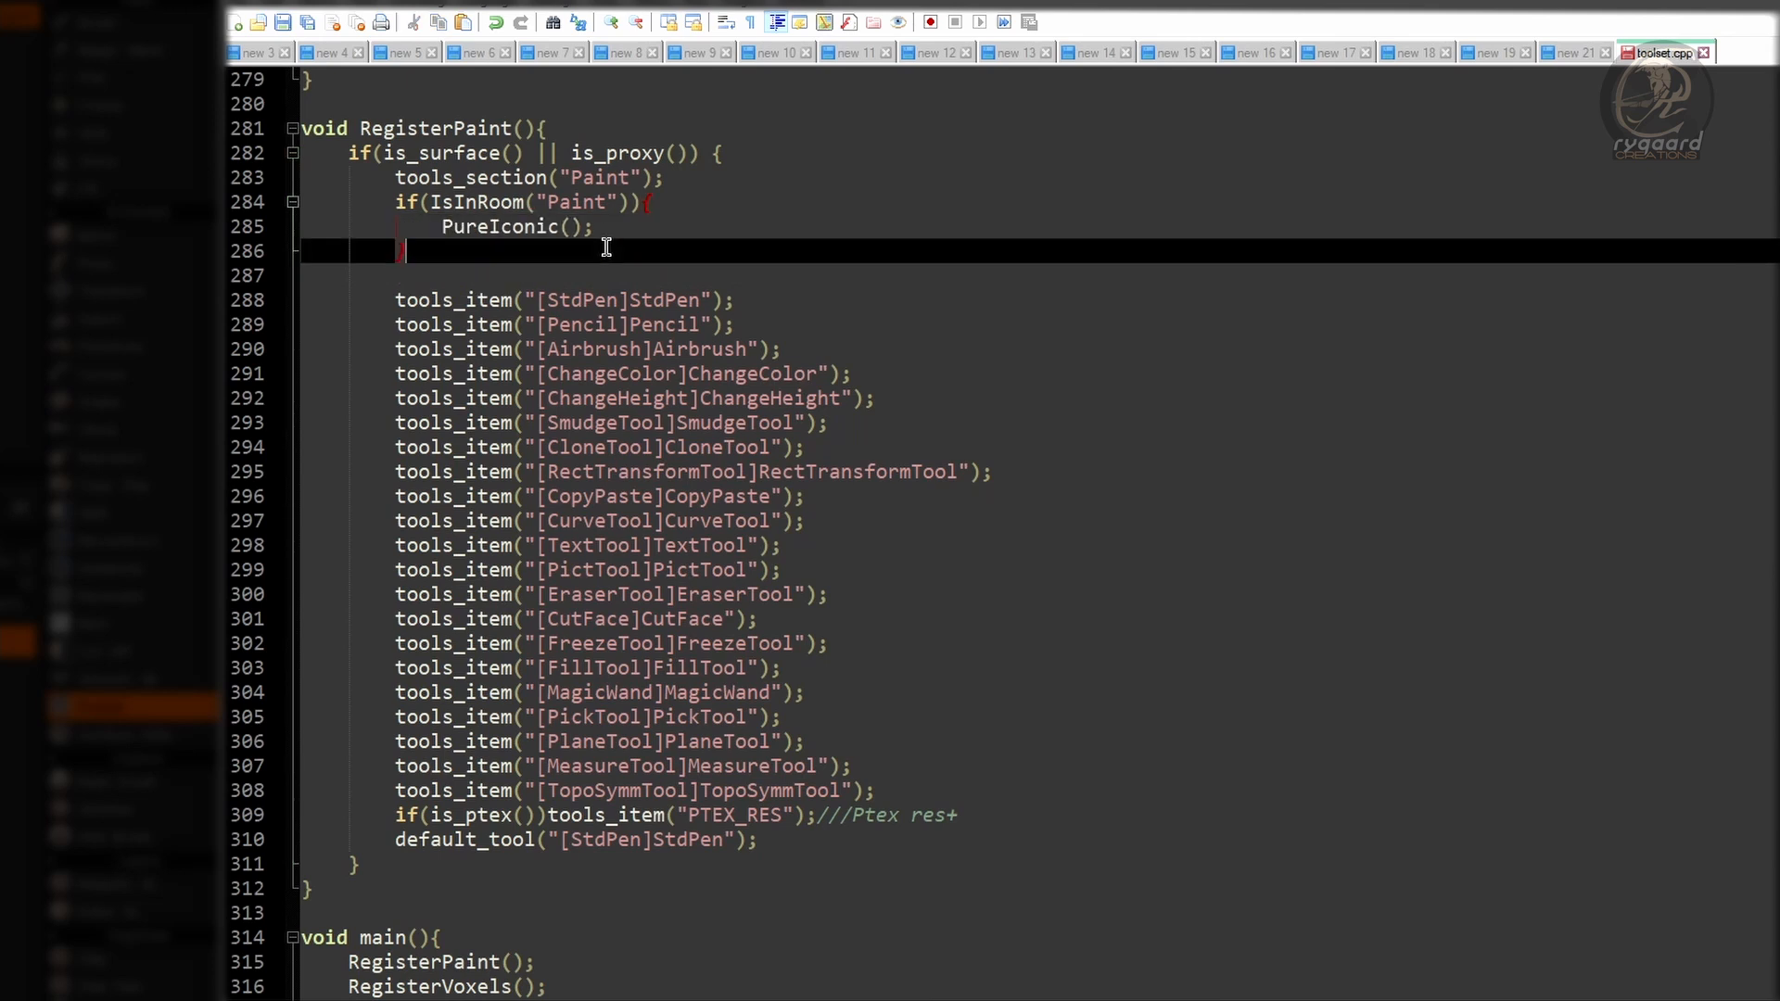
Step: Insert a blank line above the IsInRoom("Paint") block and highlight its room name and PureIconic call for review
{"action": "left_click", "coordinate": [680, 177]}
{"action": "key", "text": "Return"}
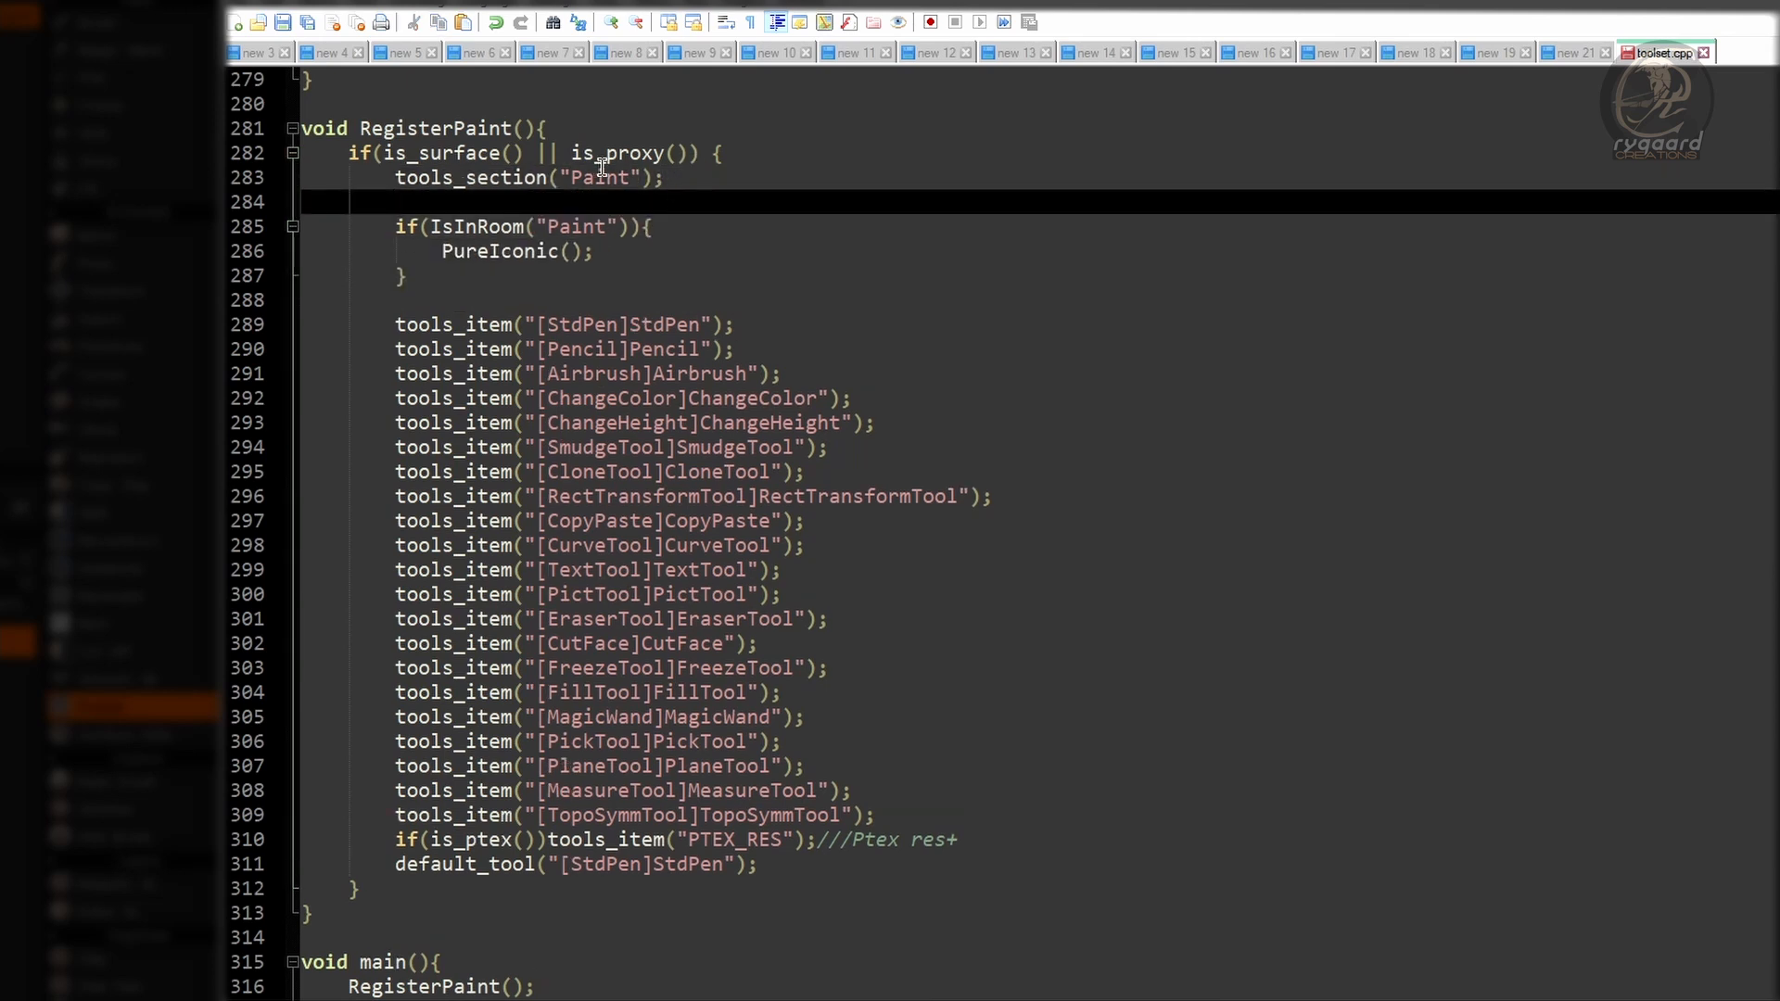
{"action": "left_click", "coordinate": [577, 283]}
{"action": "left_click", "coordinate": [668, 226]}
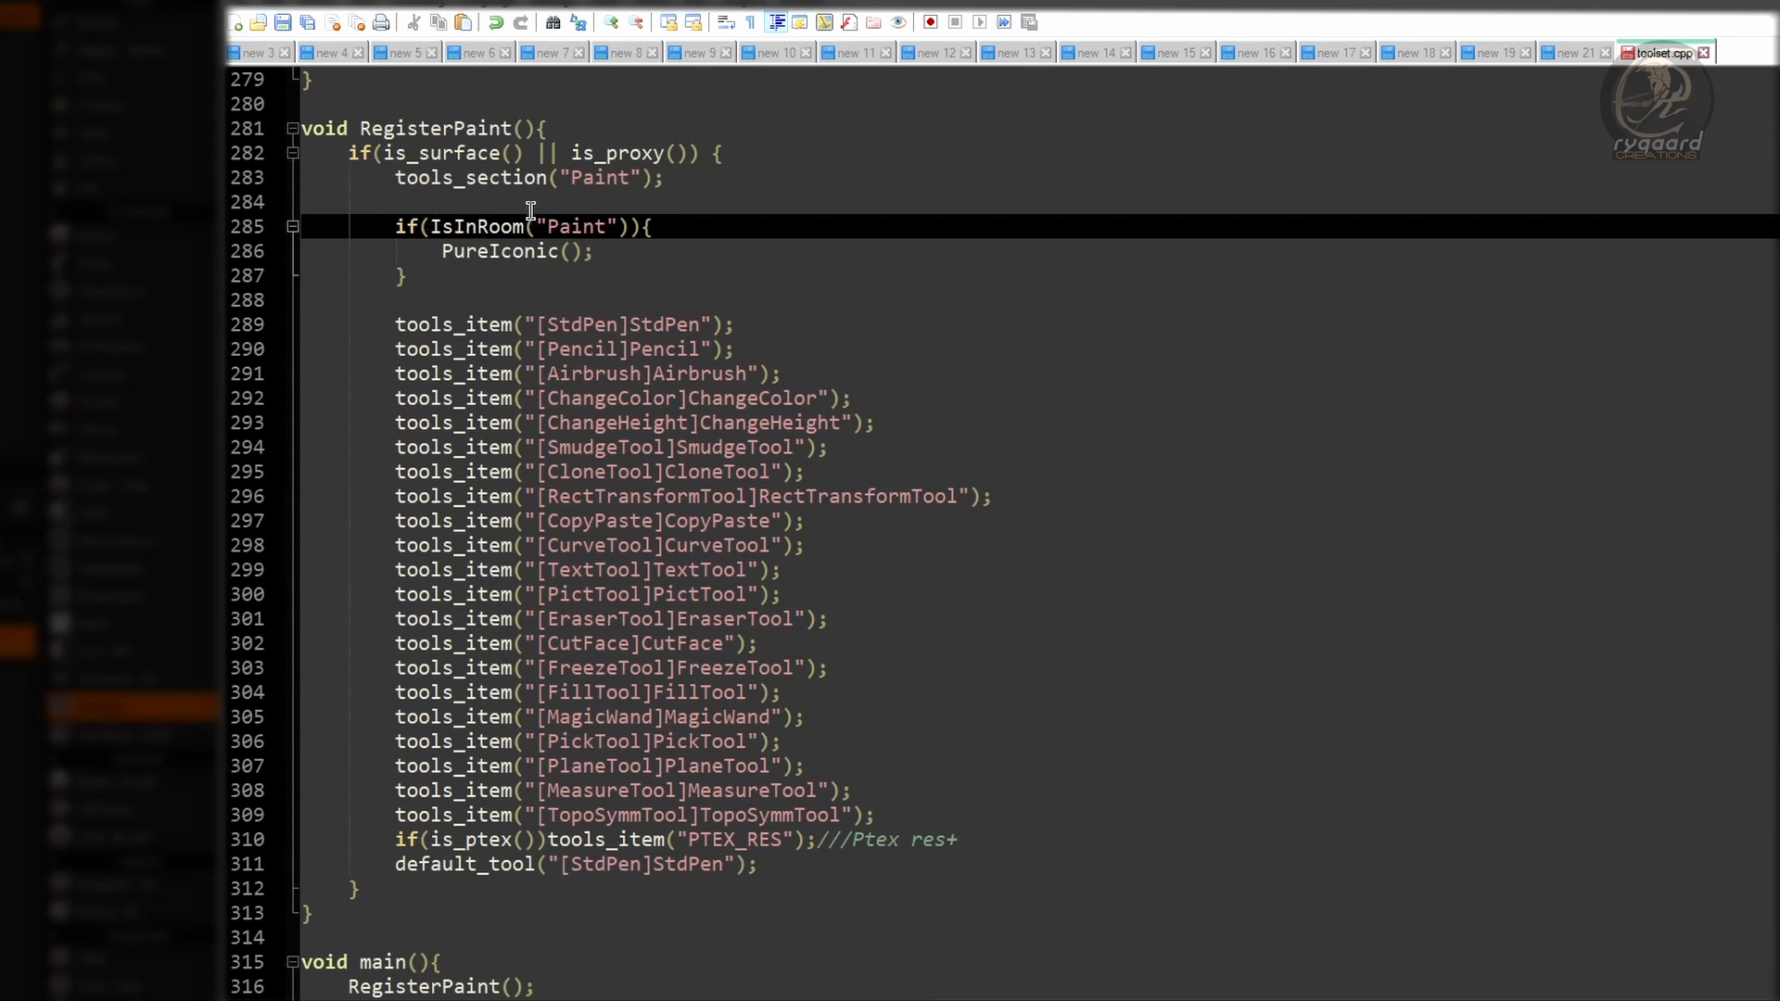
{"action": "left_click_drag", "start_coordinate": [548, 226], "coordinate": [608, 226]}
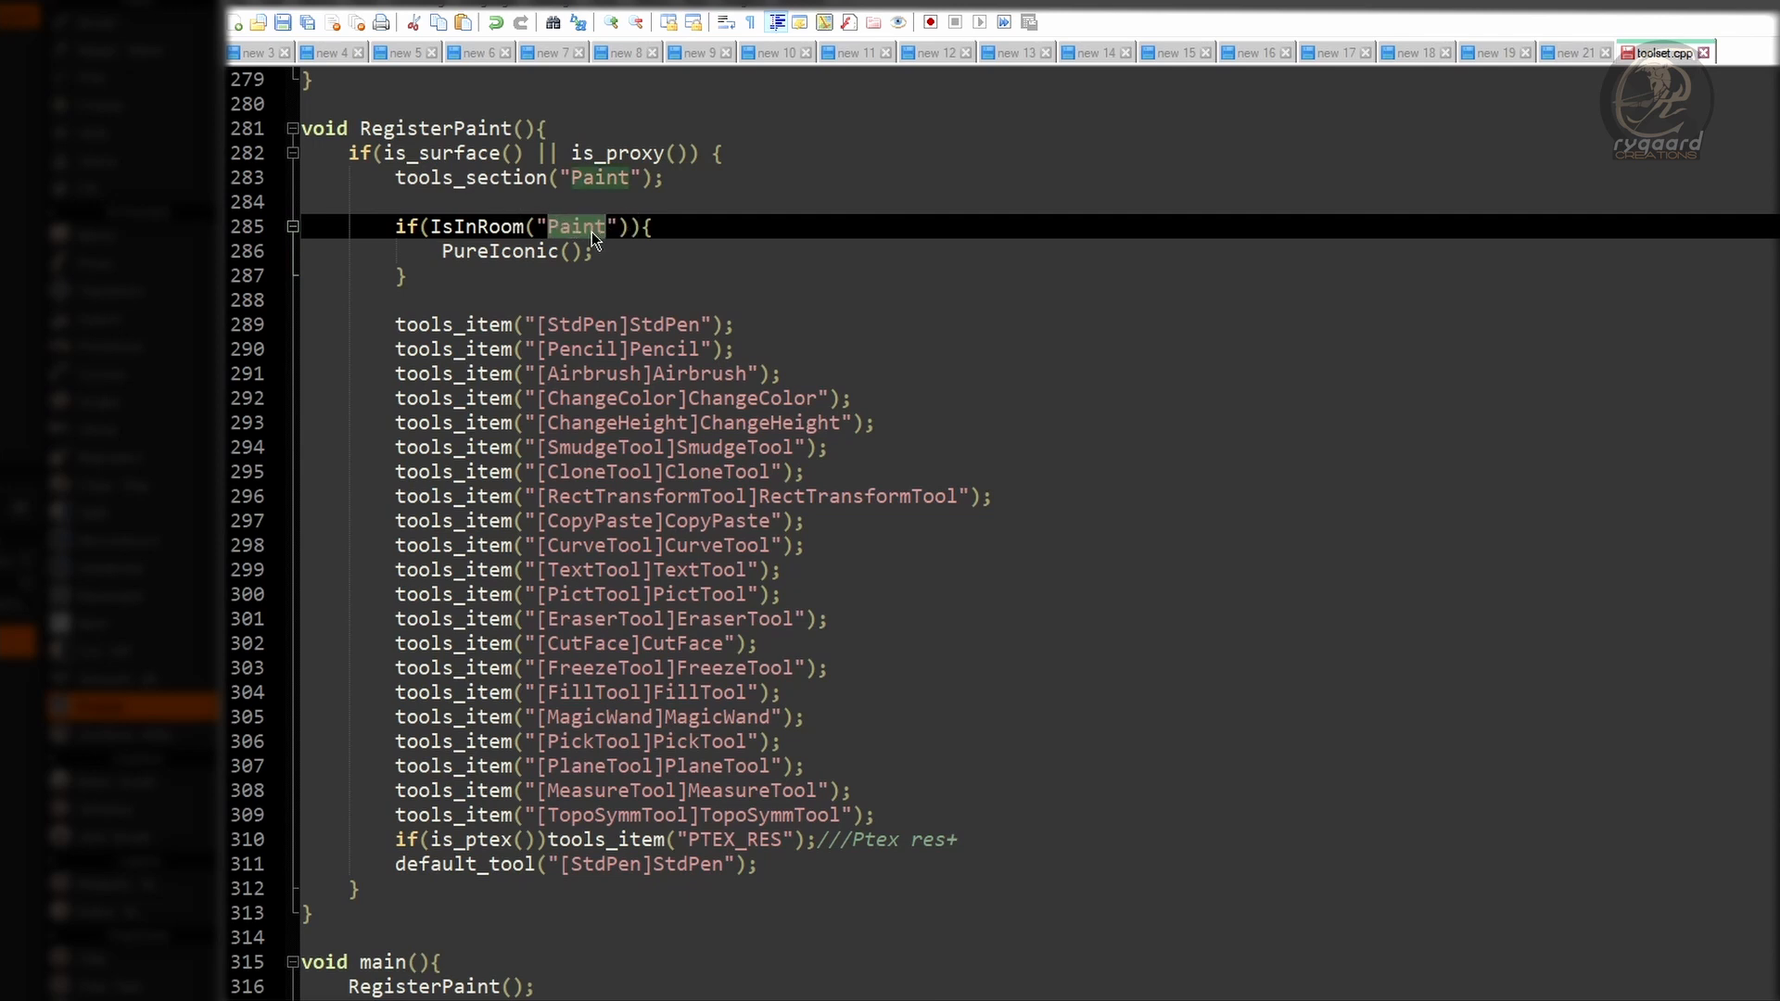
{"action": "left_click_drag", "start_coordinate": [441, 251], "coordinate": [573, 256]}
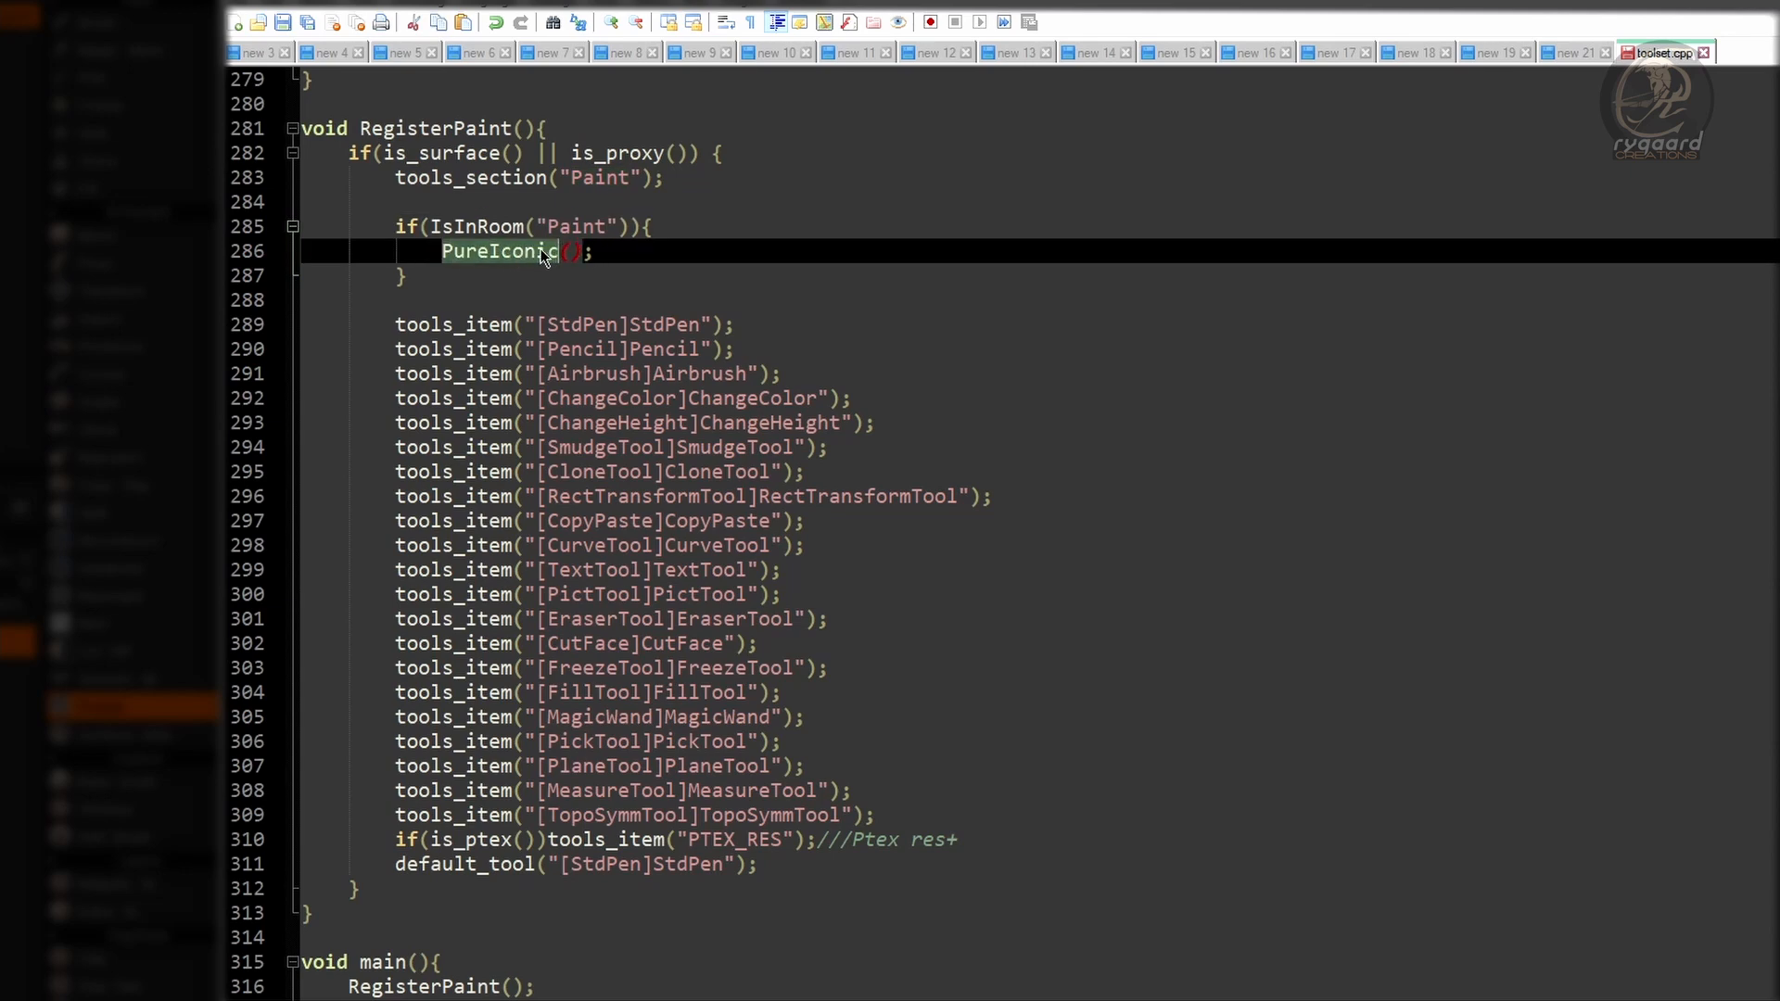
{"action": "left_click", "coordinate": [631, 251]}
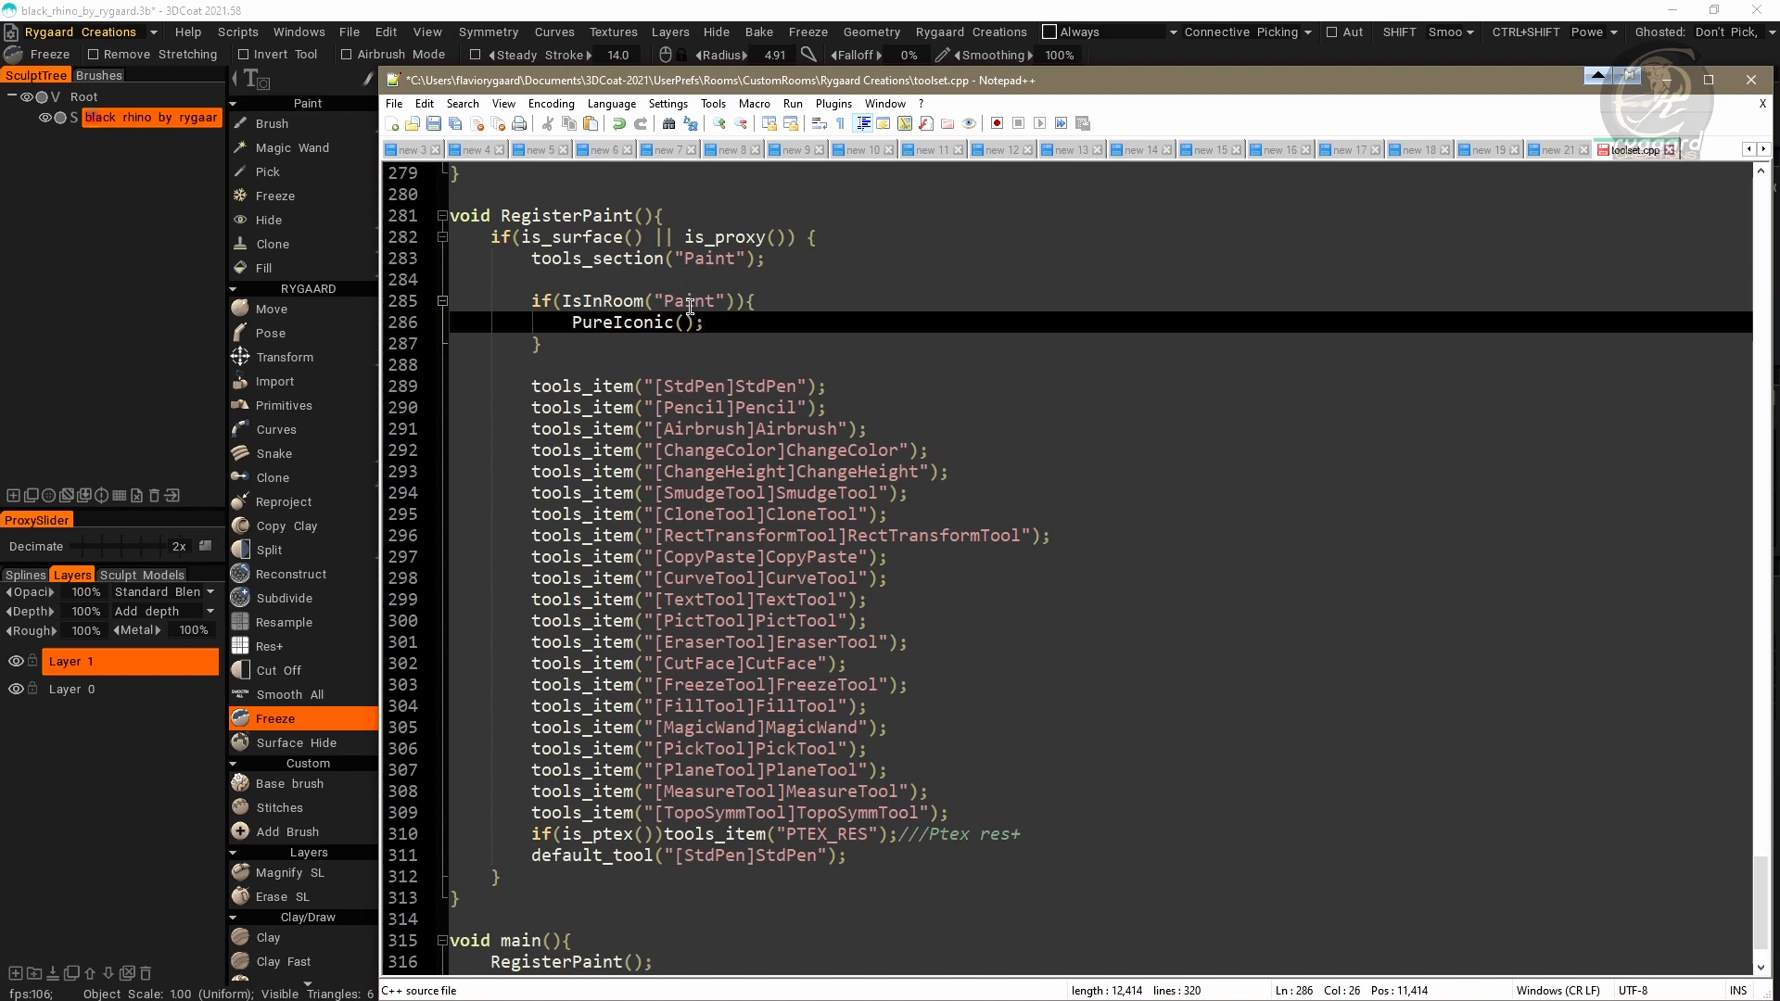
Step: Save and close the edited toolset.cpp script, return to 3DCoat and accept the room edit
{"action": "left_click", "coordinate": [433, 124]}
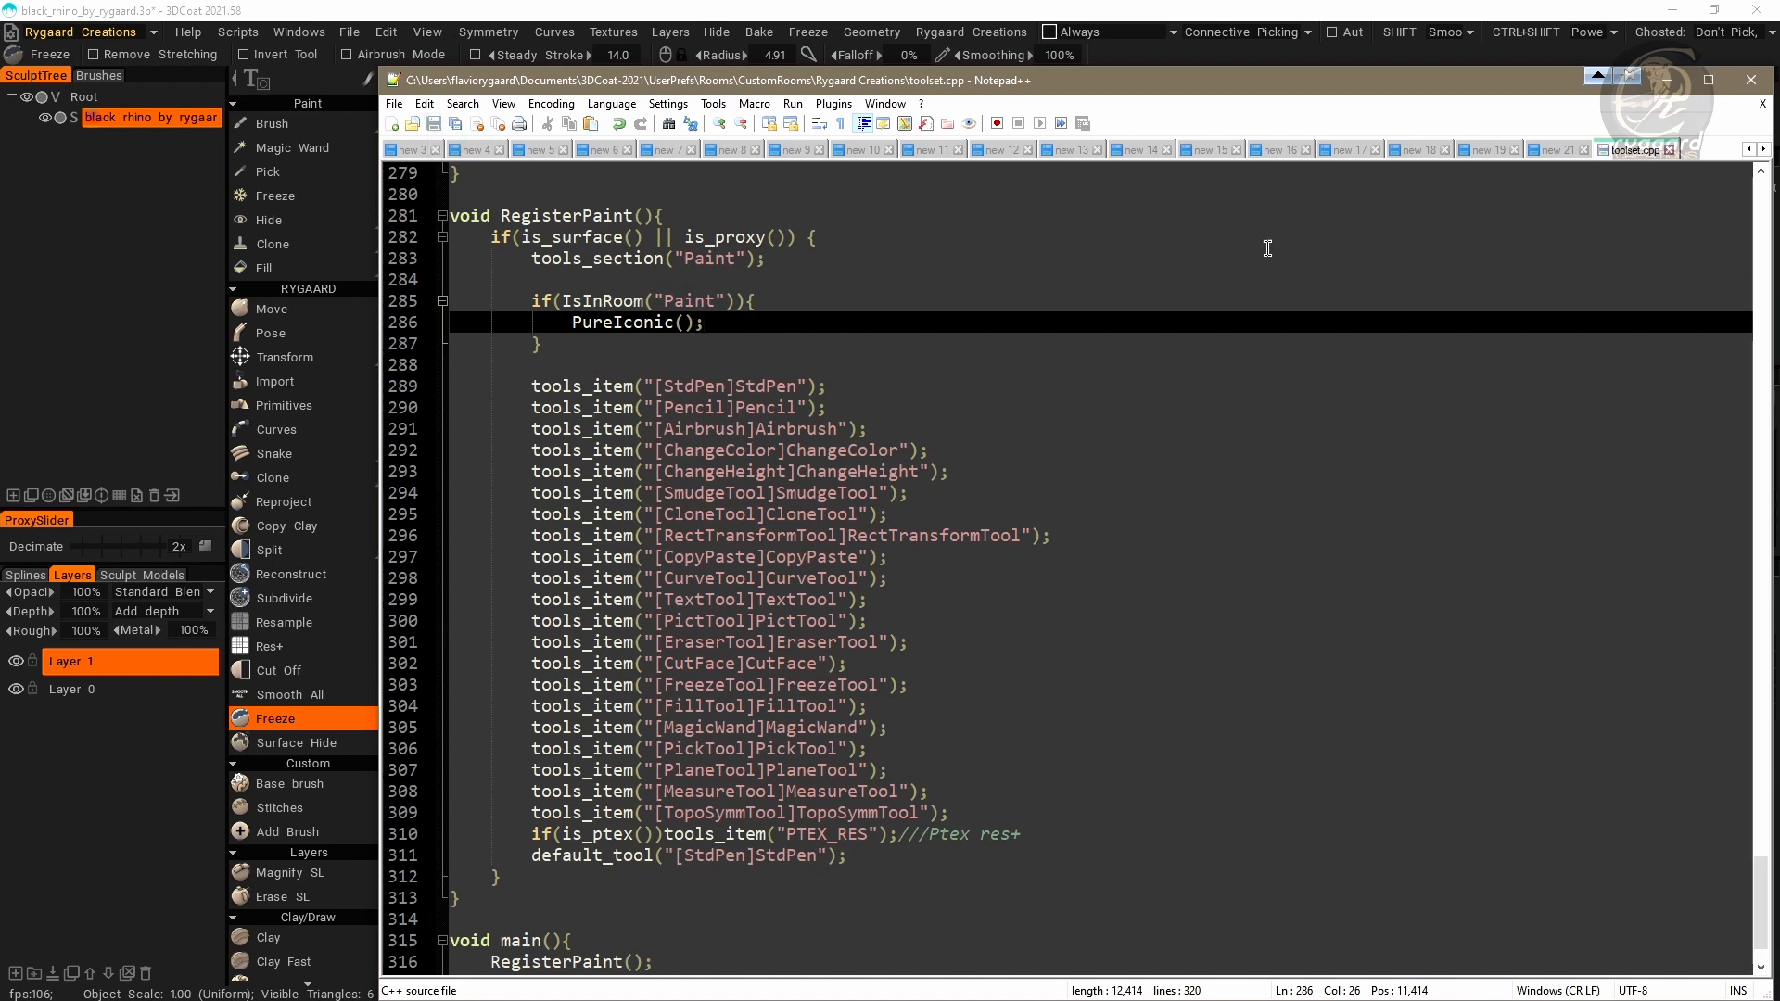
{"action": "left_click", "coordinate": [1670, 150]}
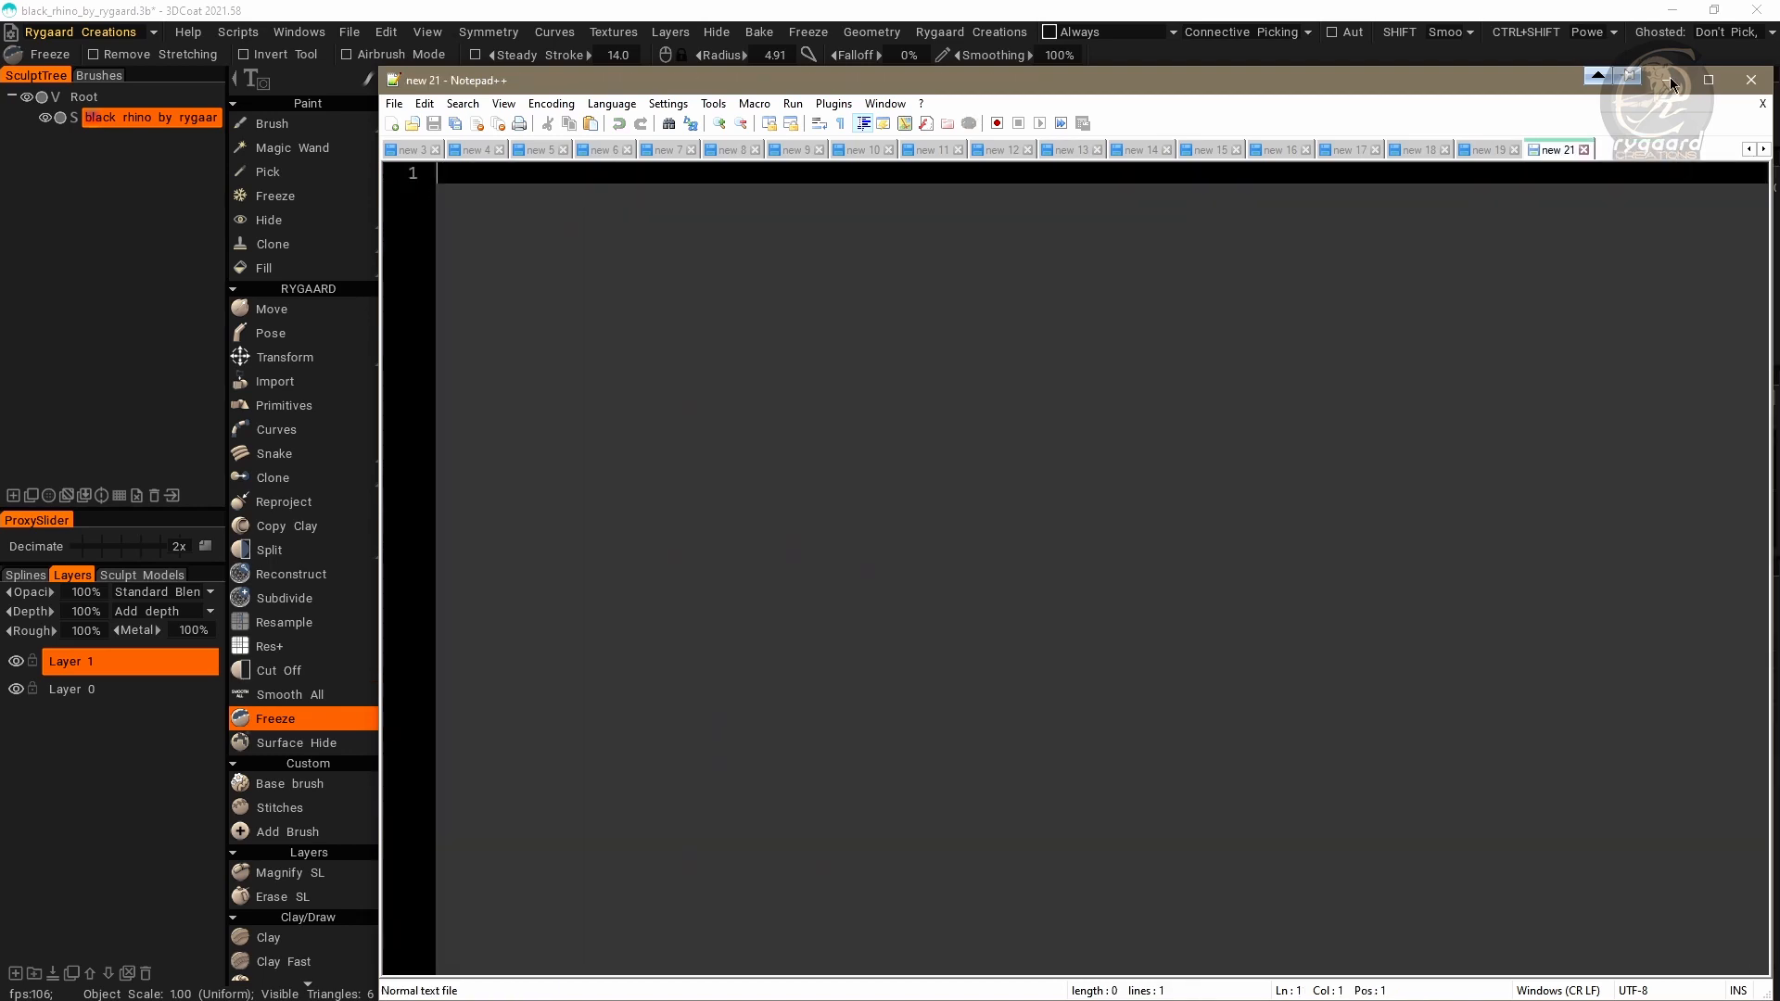
{"action": "left_click", "coordinate": [1670, 81]}
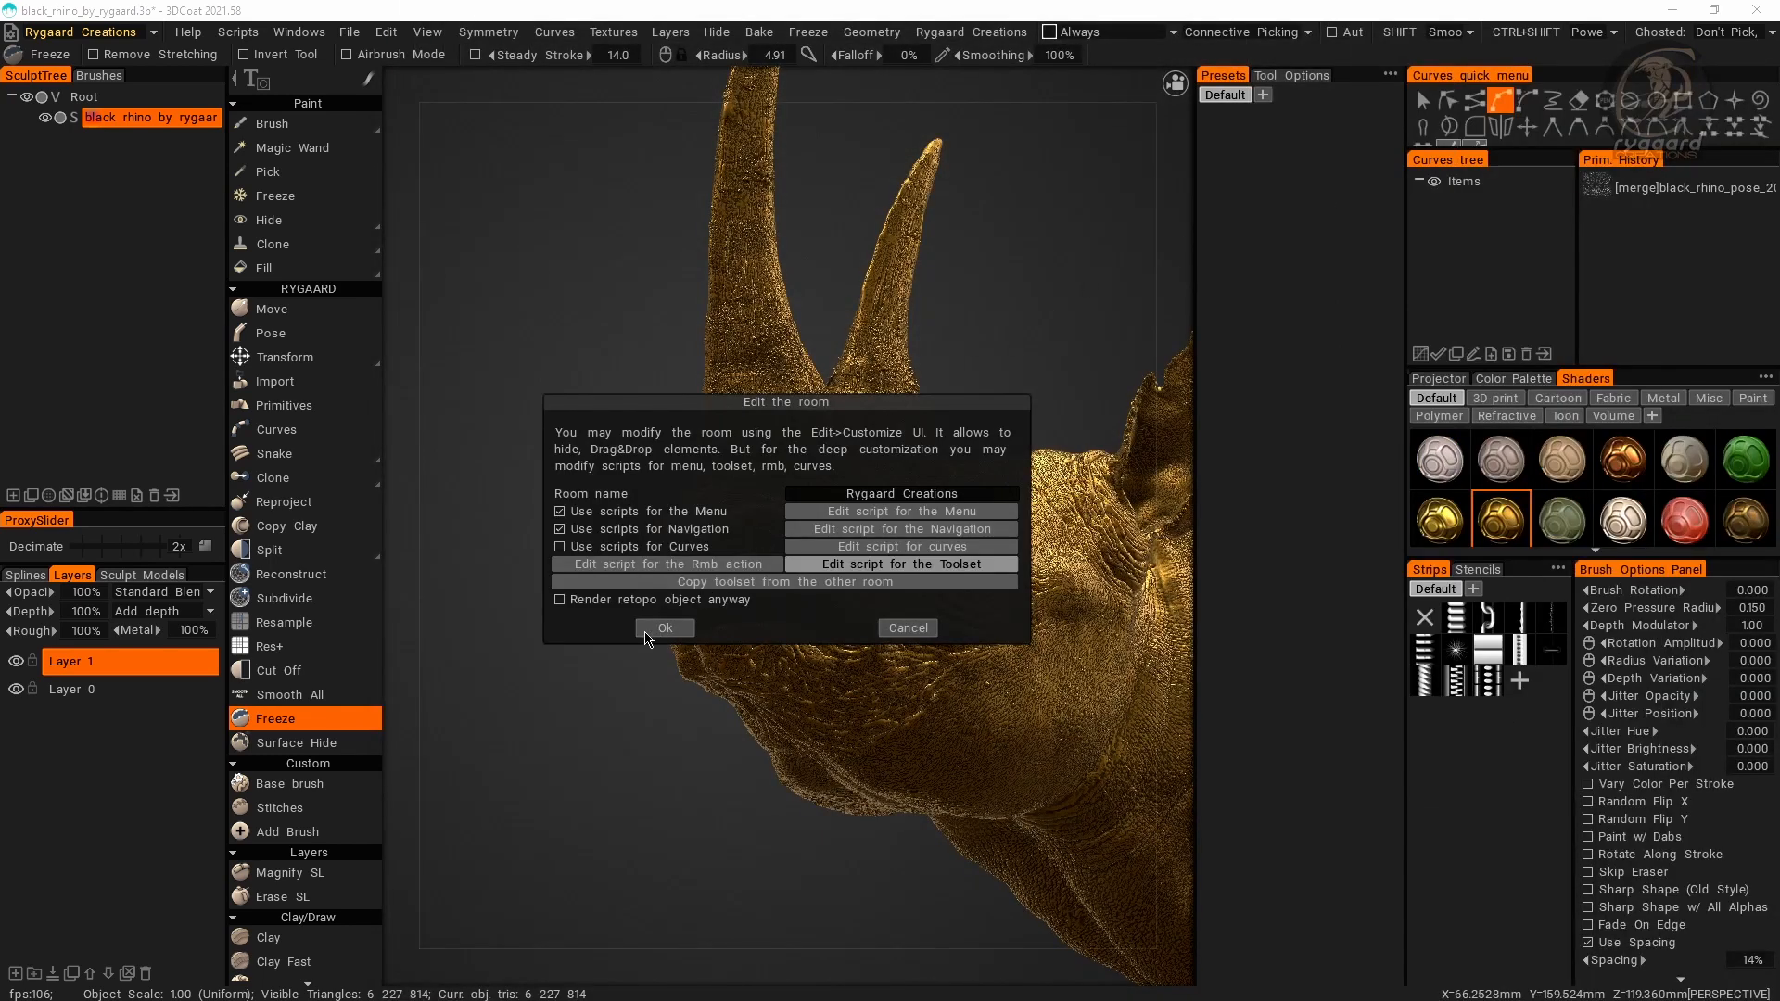
{"action": "left_click", "coordinate": [664, 629]}
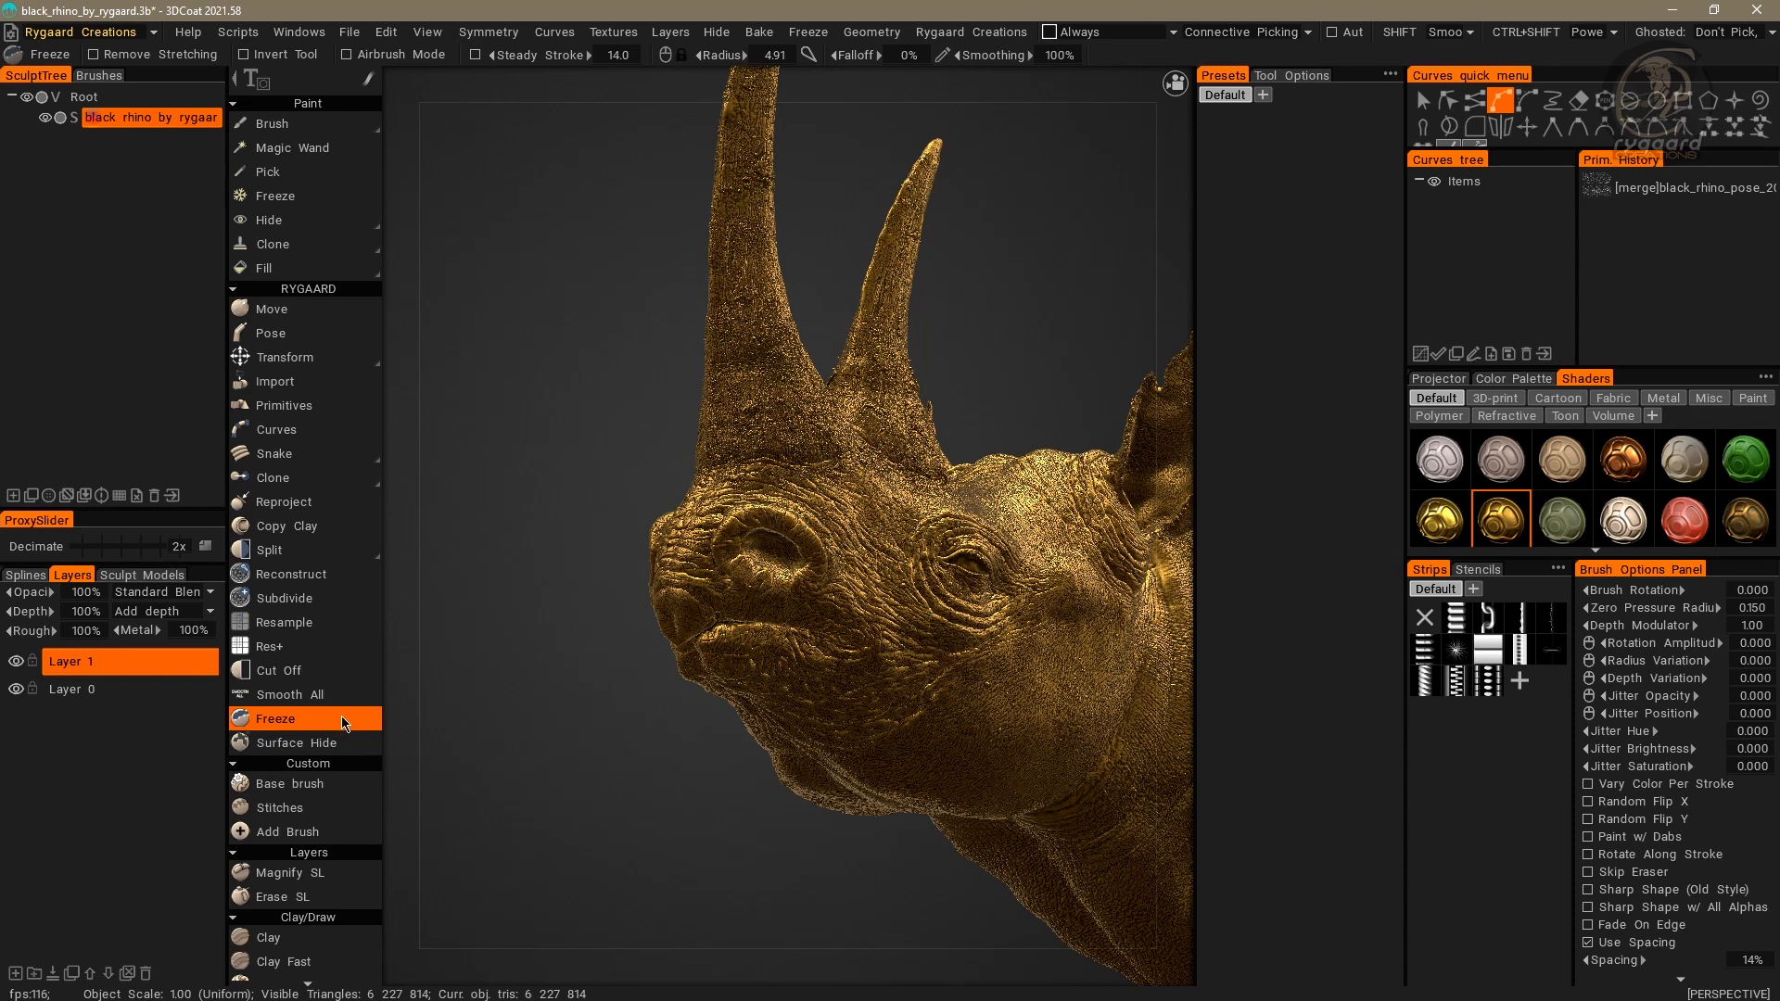
{"action": "left_click", "coordinate": [329, 740]}
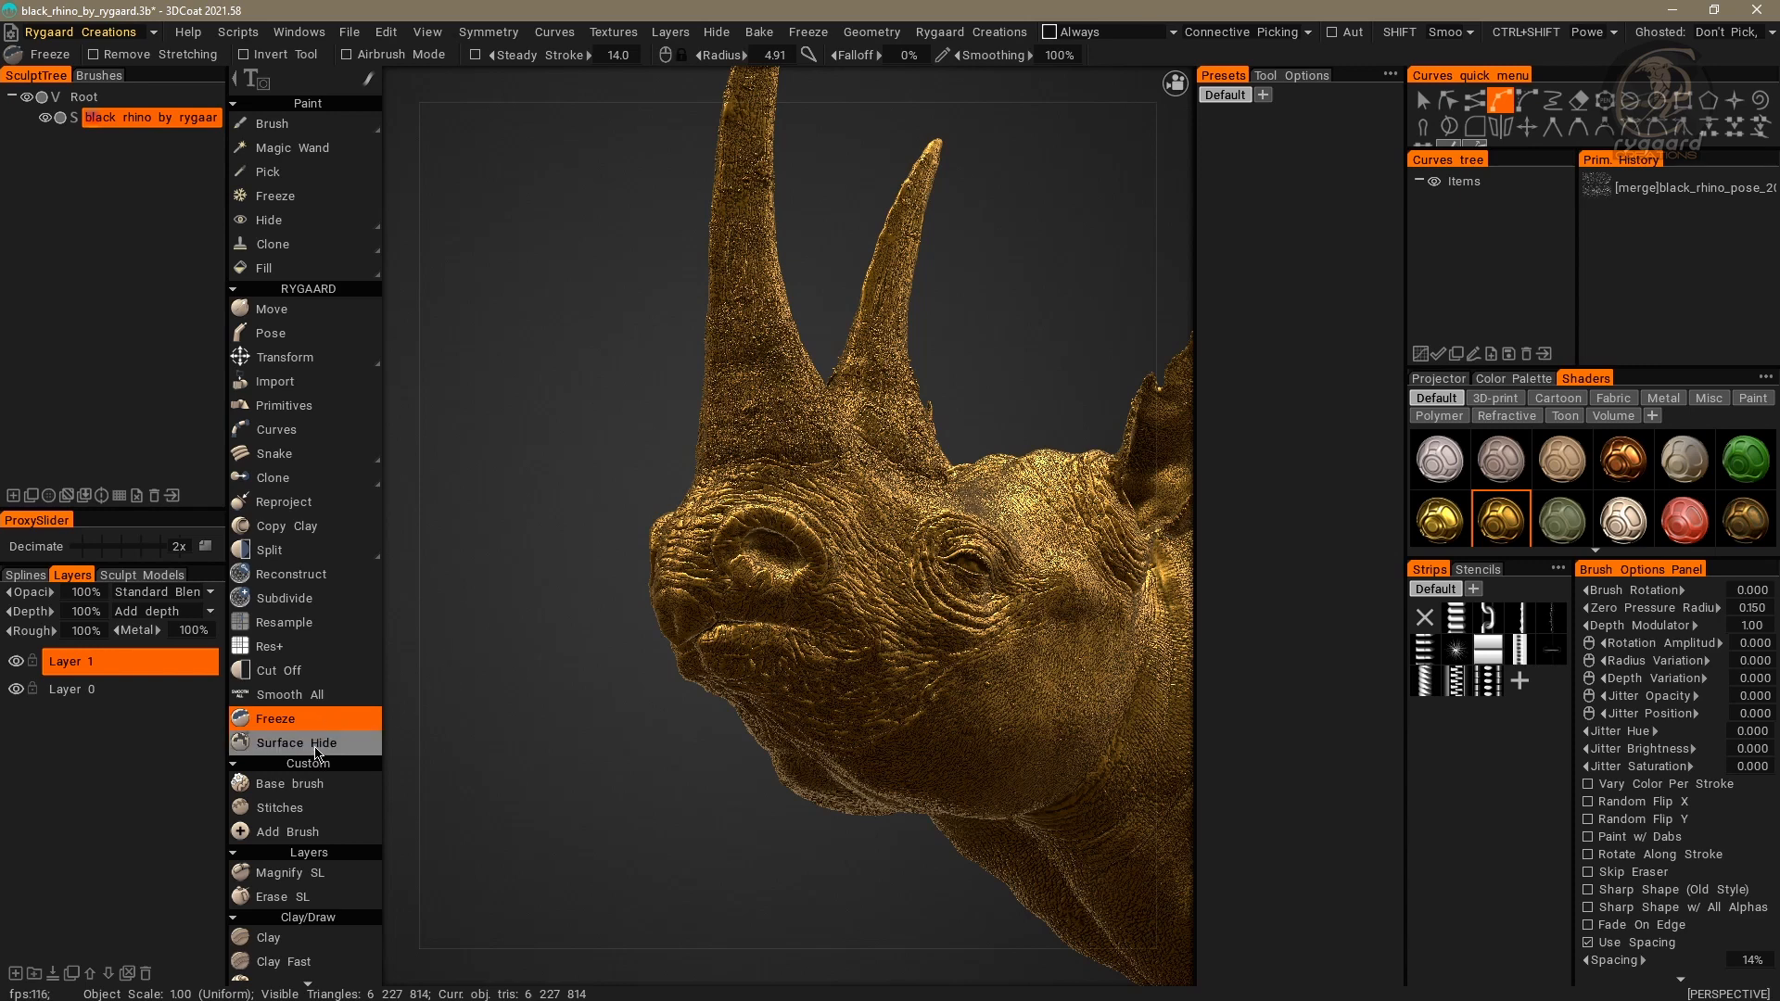
{"action": "left_click", "coordinate": [317, 719]}
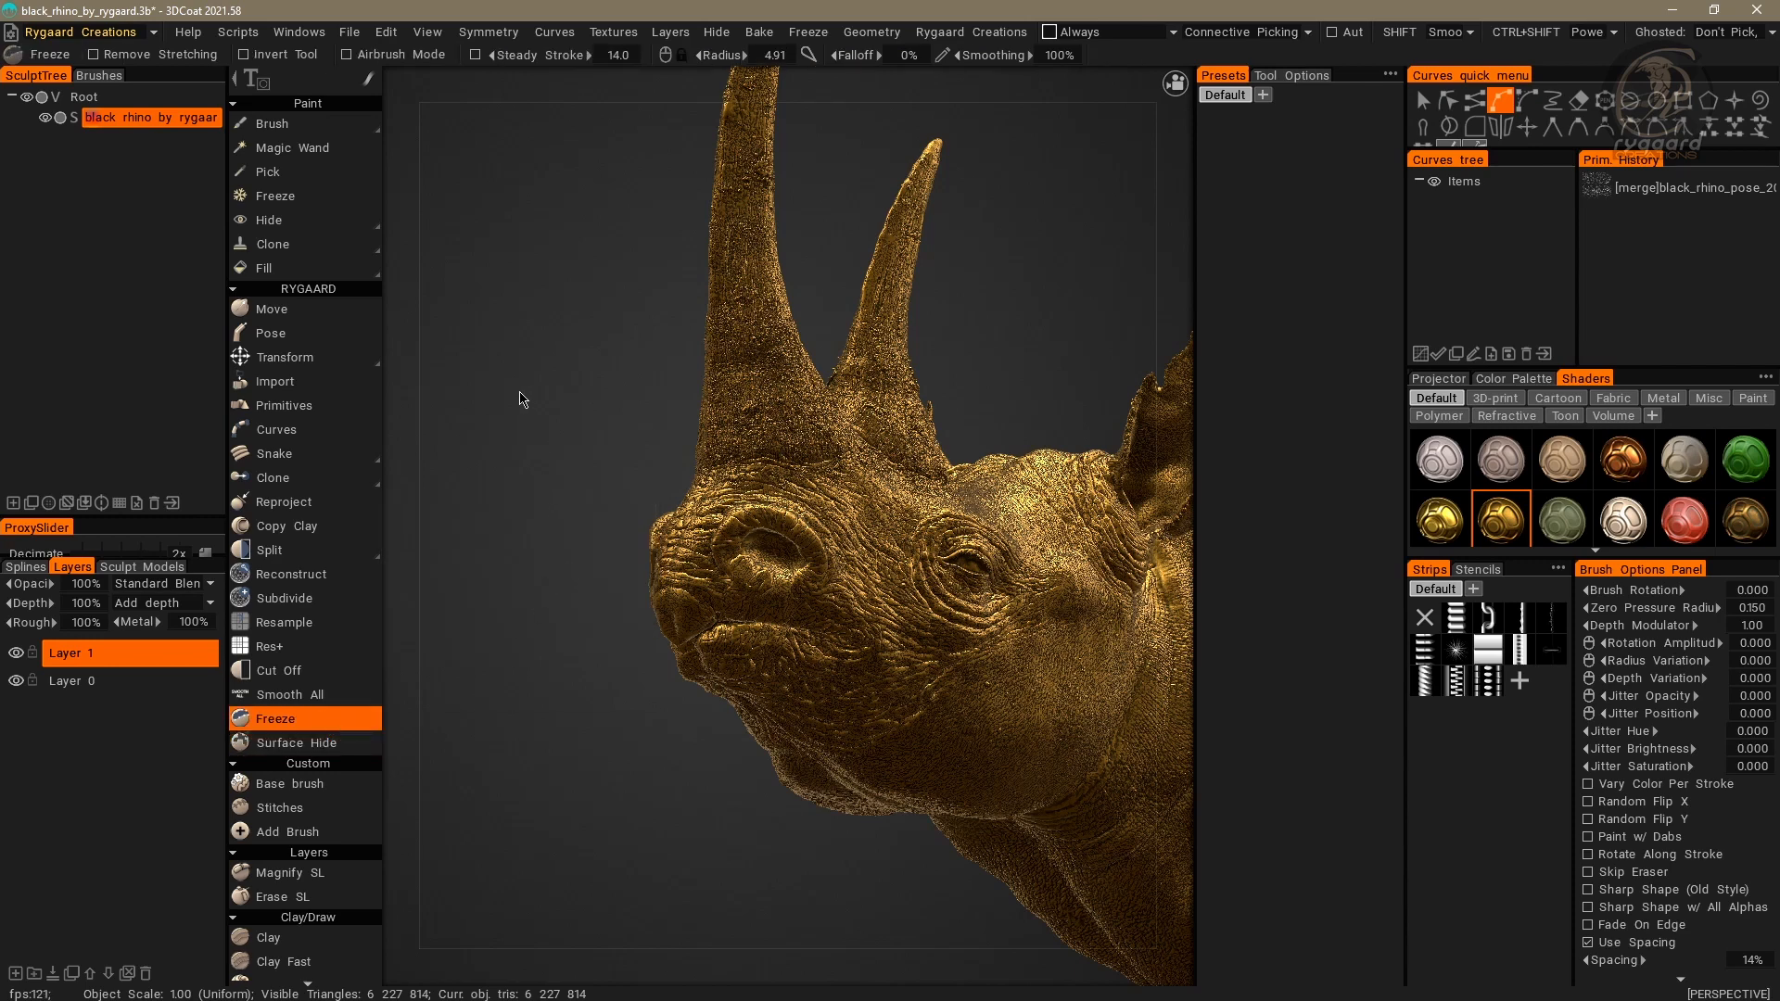
Step: Activate the Paint section's Brush tool and bring up the radial quick-access palette with its tools and color wheel
{"action": "mouse_move", "coordinate": [301, 130]}
{"action": "key", "text": "space"}
{"action": "mouse_move", "coordinate": [308, 234]}
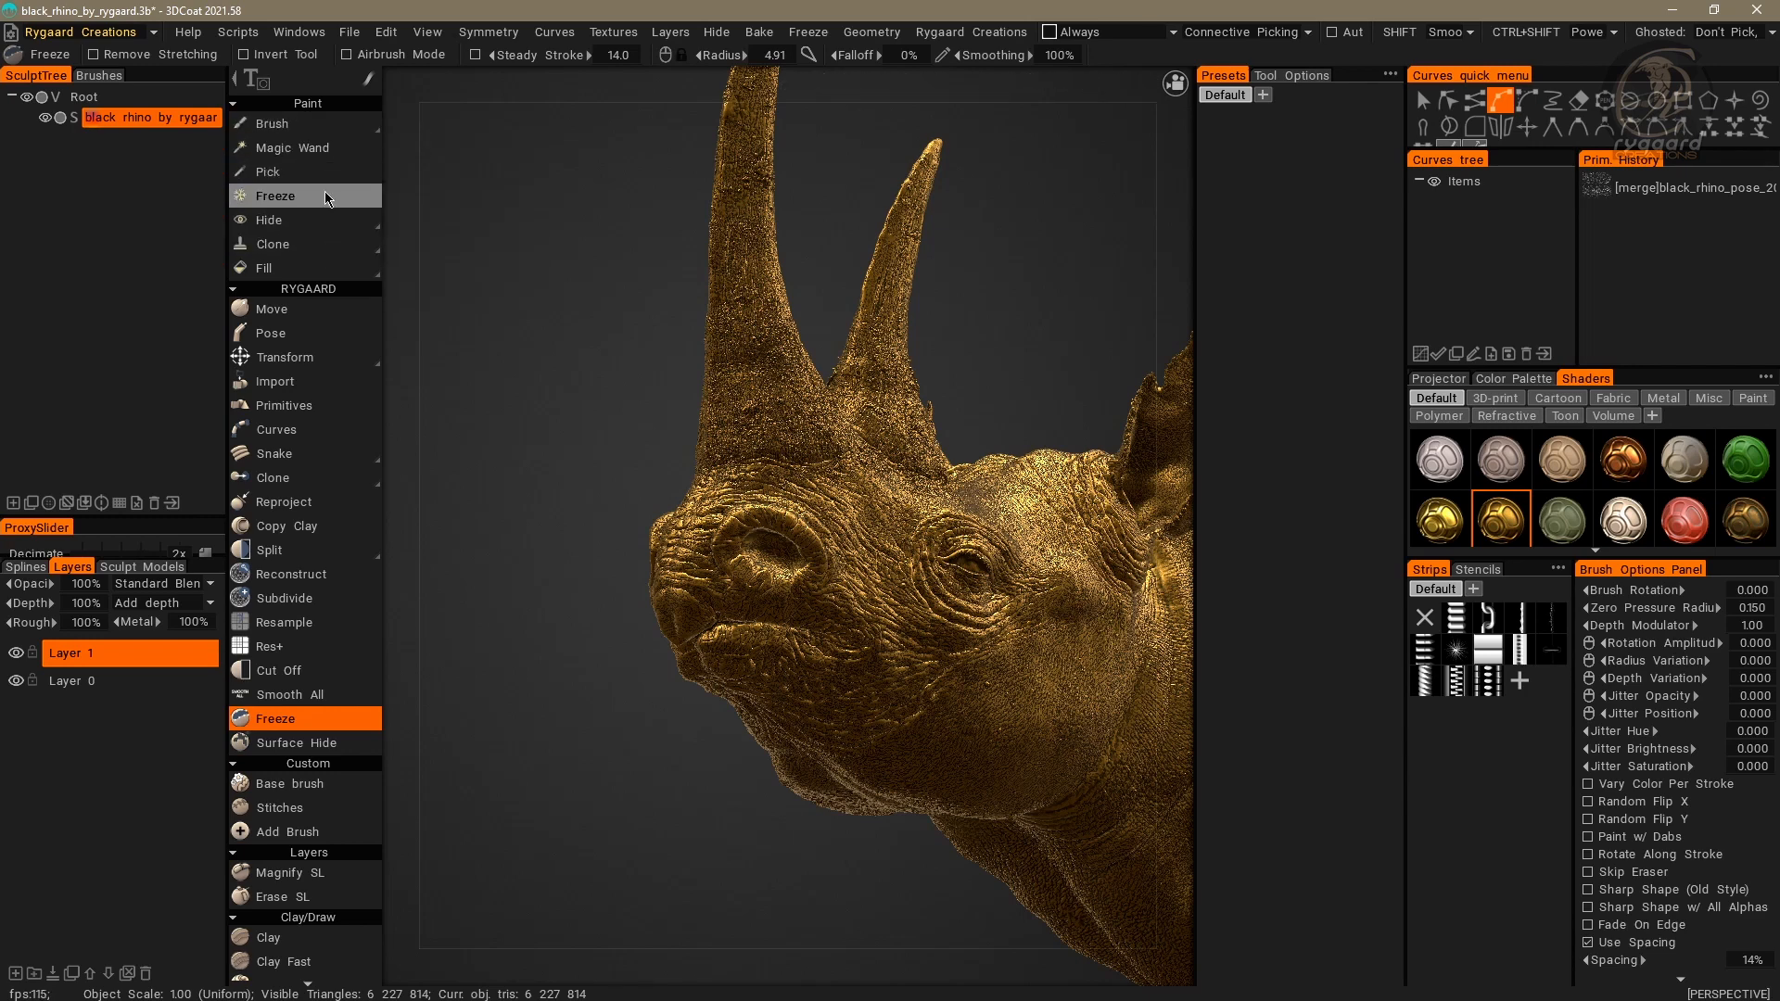
{"action": "left_click", "coordinate": [304, 122]}
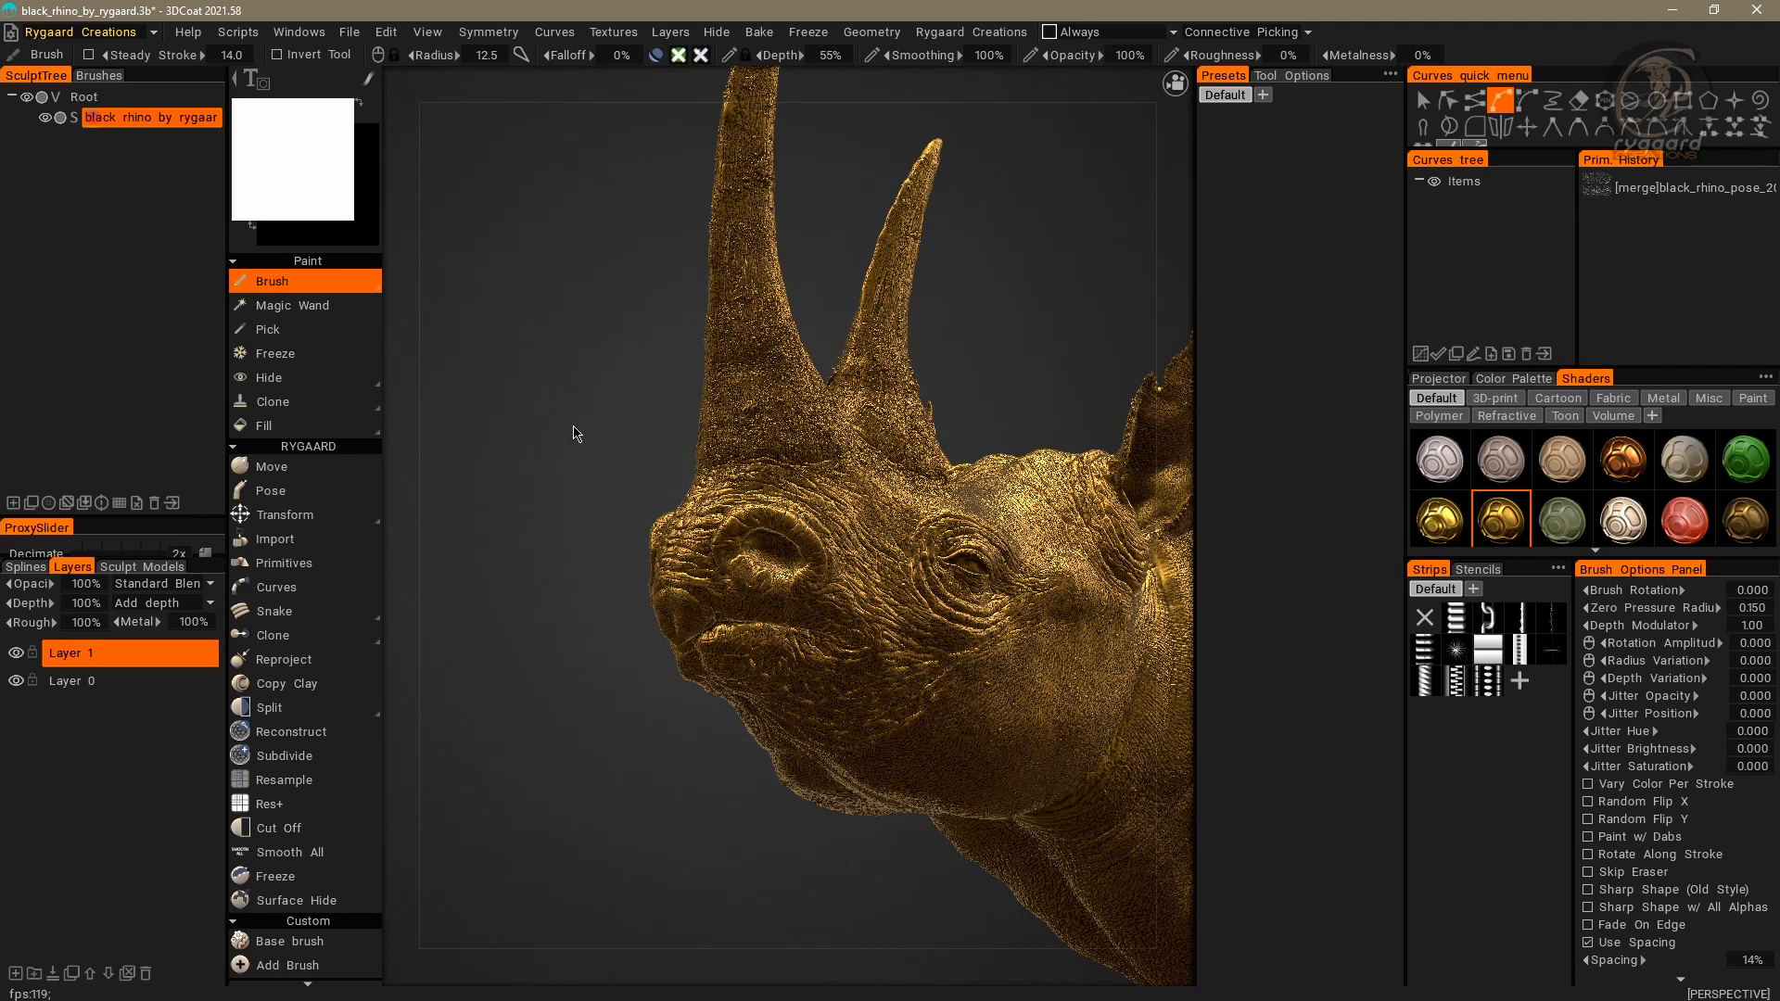
{"action": "key", "text": "space"}
{"action": "key", "text": "space"}
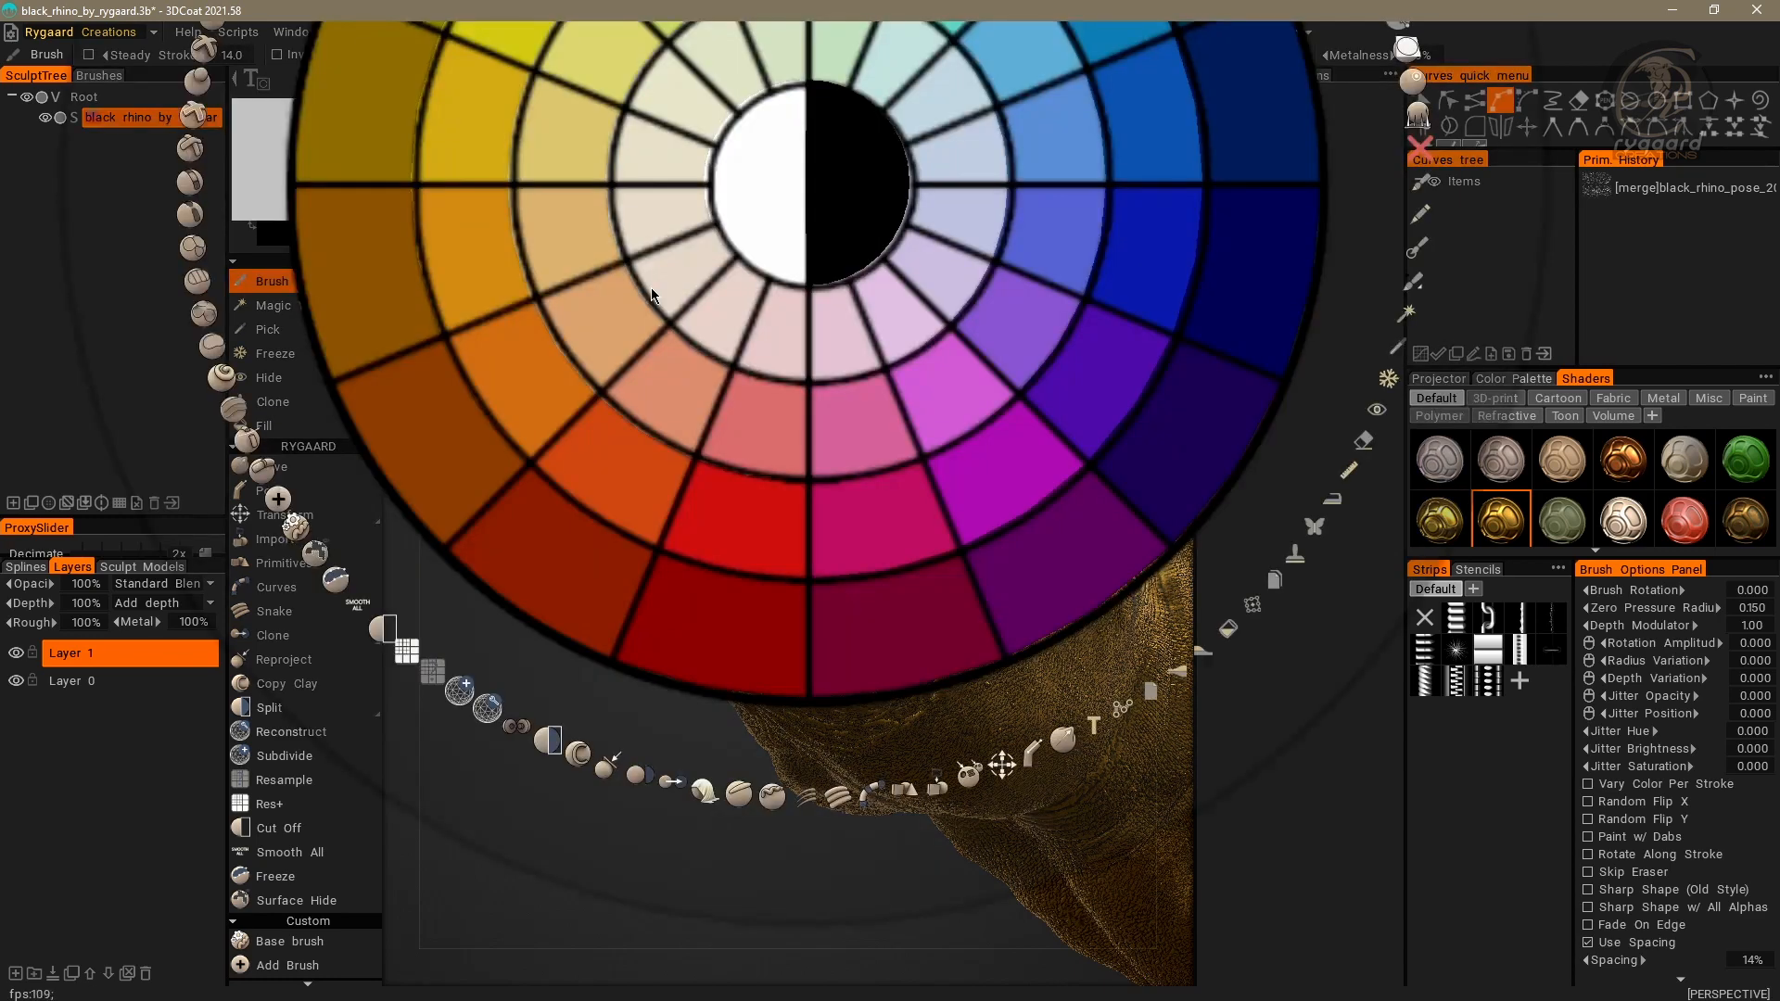